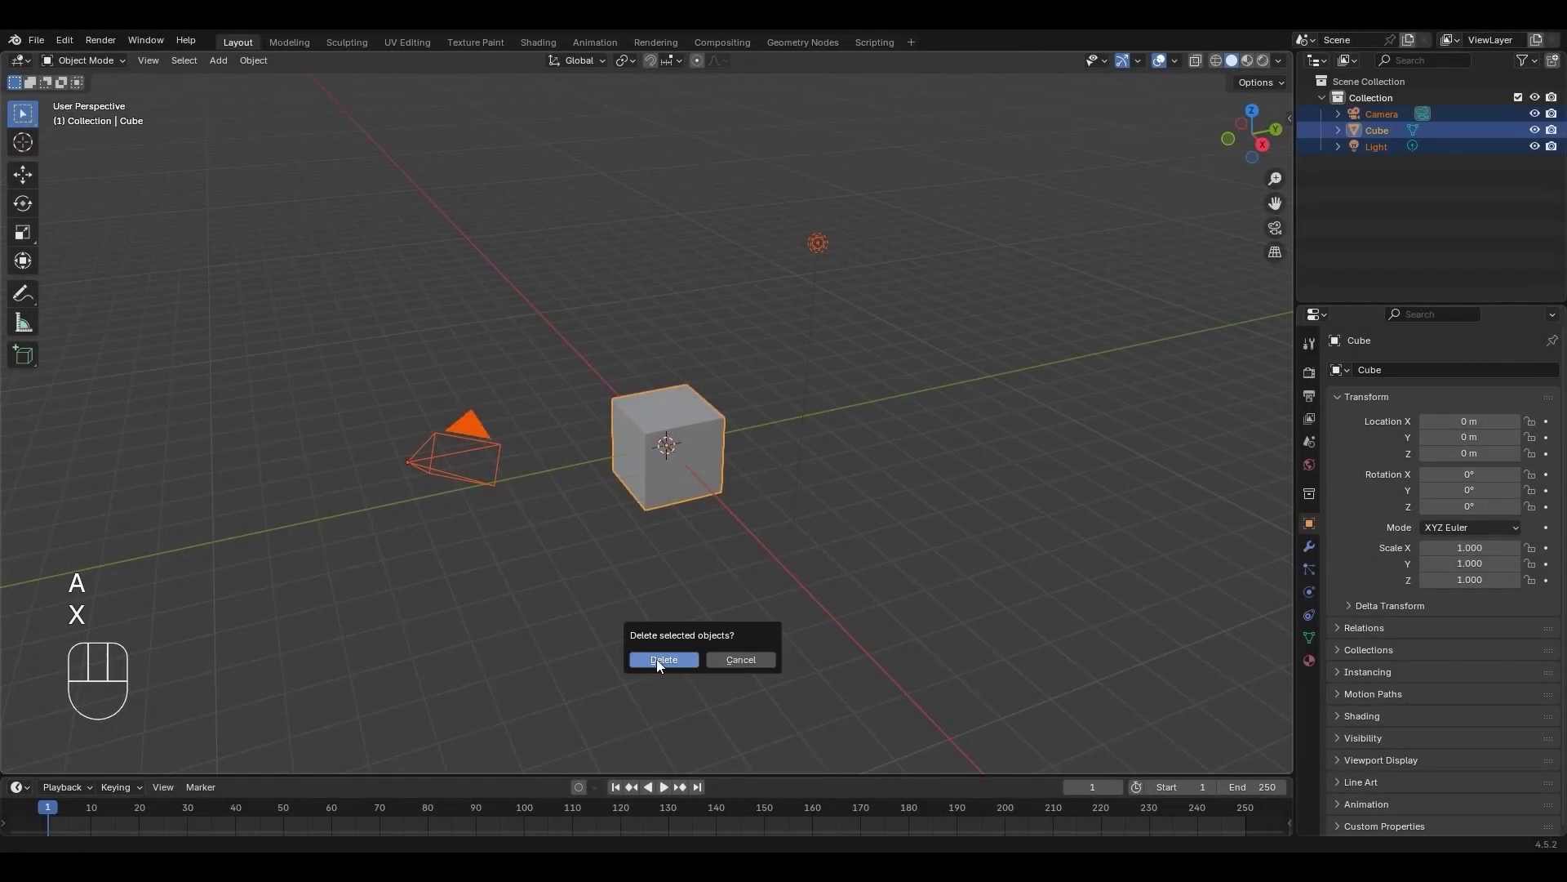
- Delete the default cube, camera and light from the Blender scene
click(684, 659)
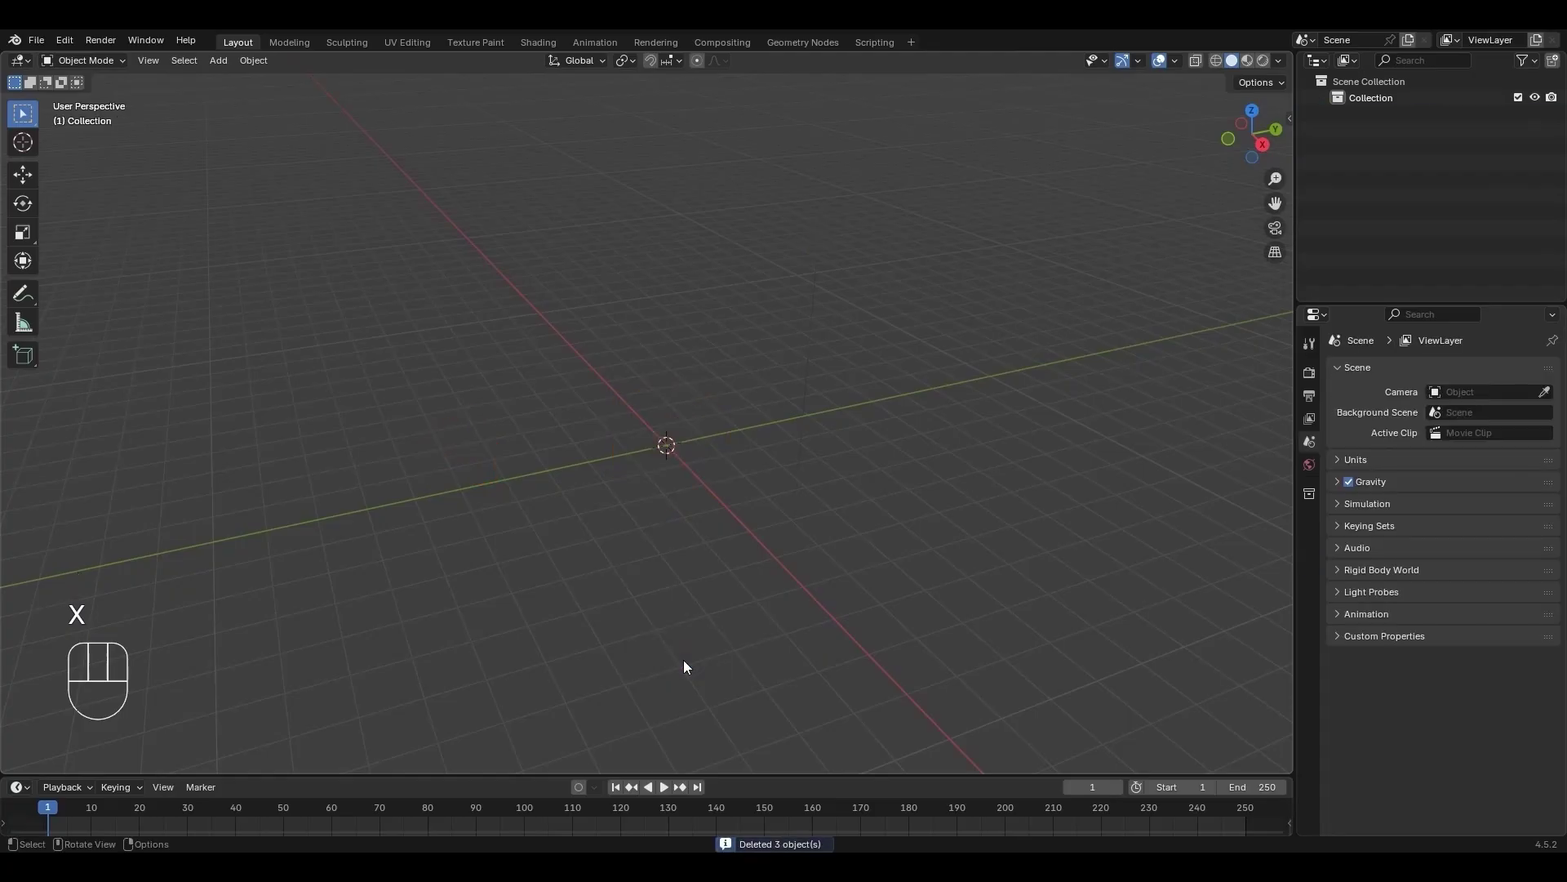
- Add a cylinder mesh at the origin and set its vertex count to 10
middle_drag(684, 659, 582, 615)
click(218, 62)
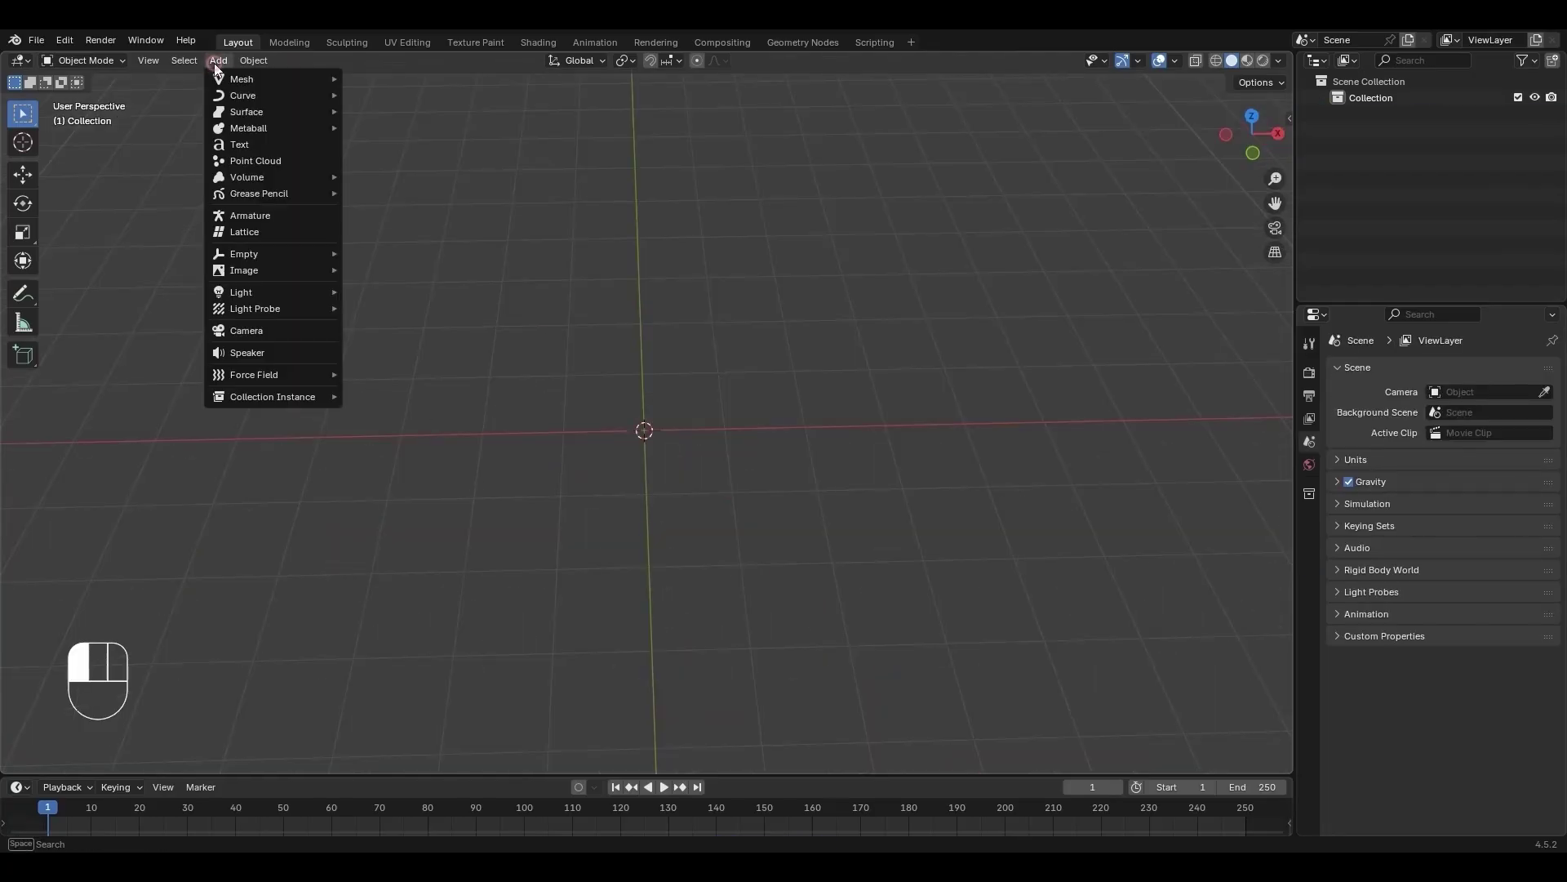
mouse_move(255, 78)
click(452, 156)
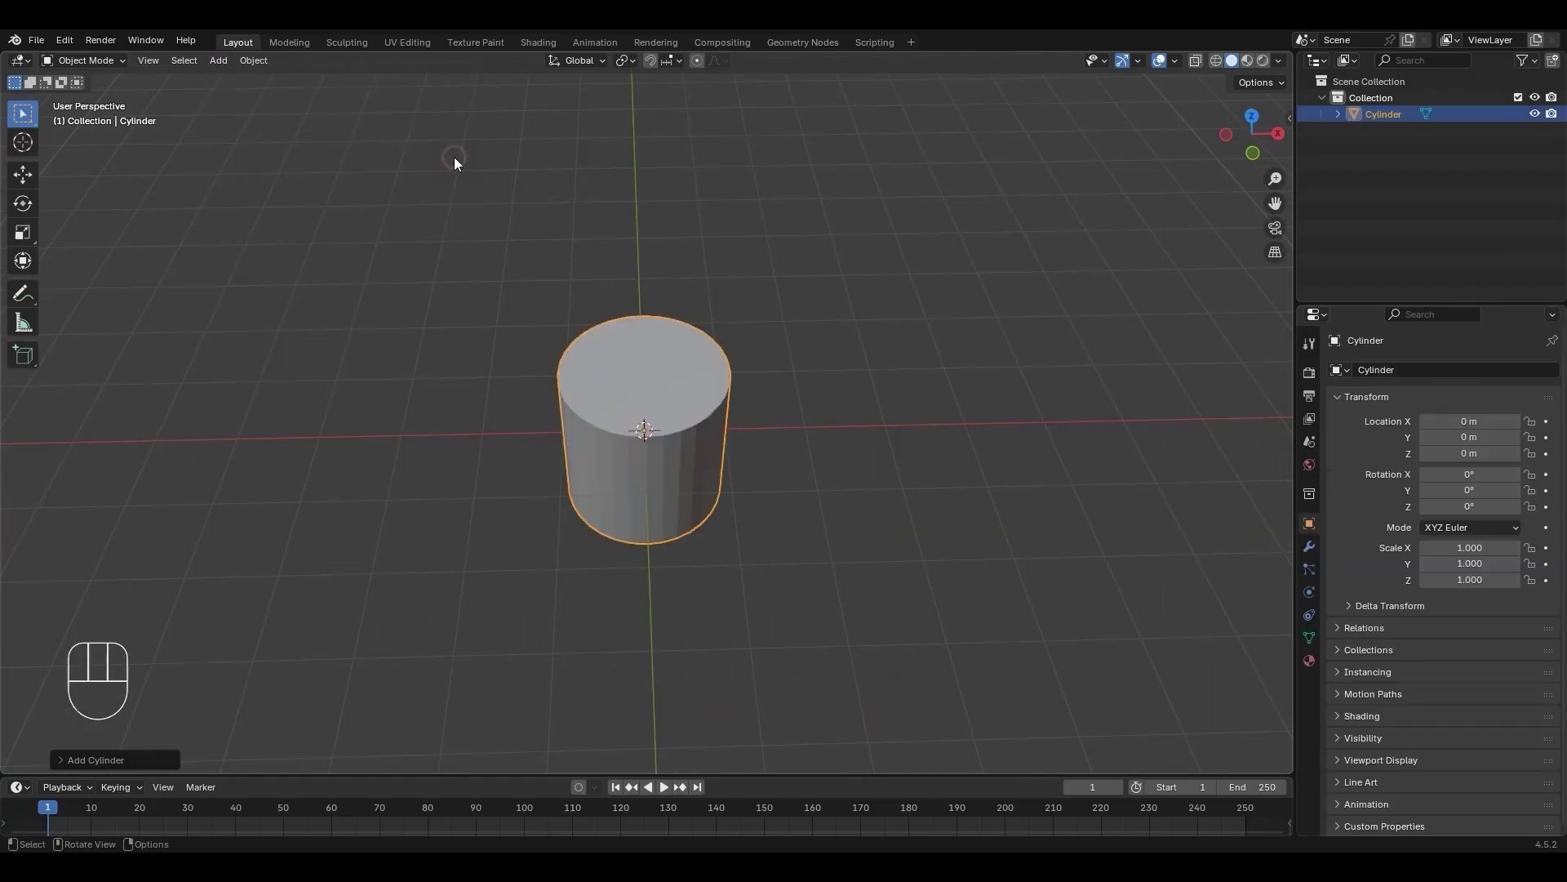
click(115, 757)
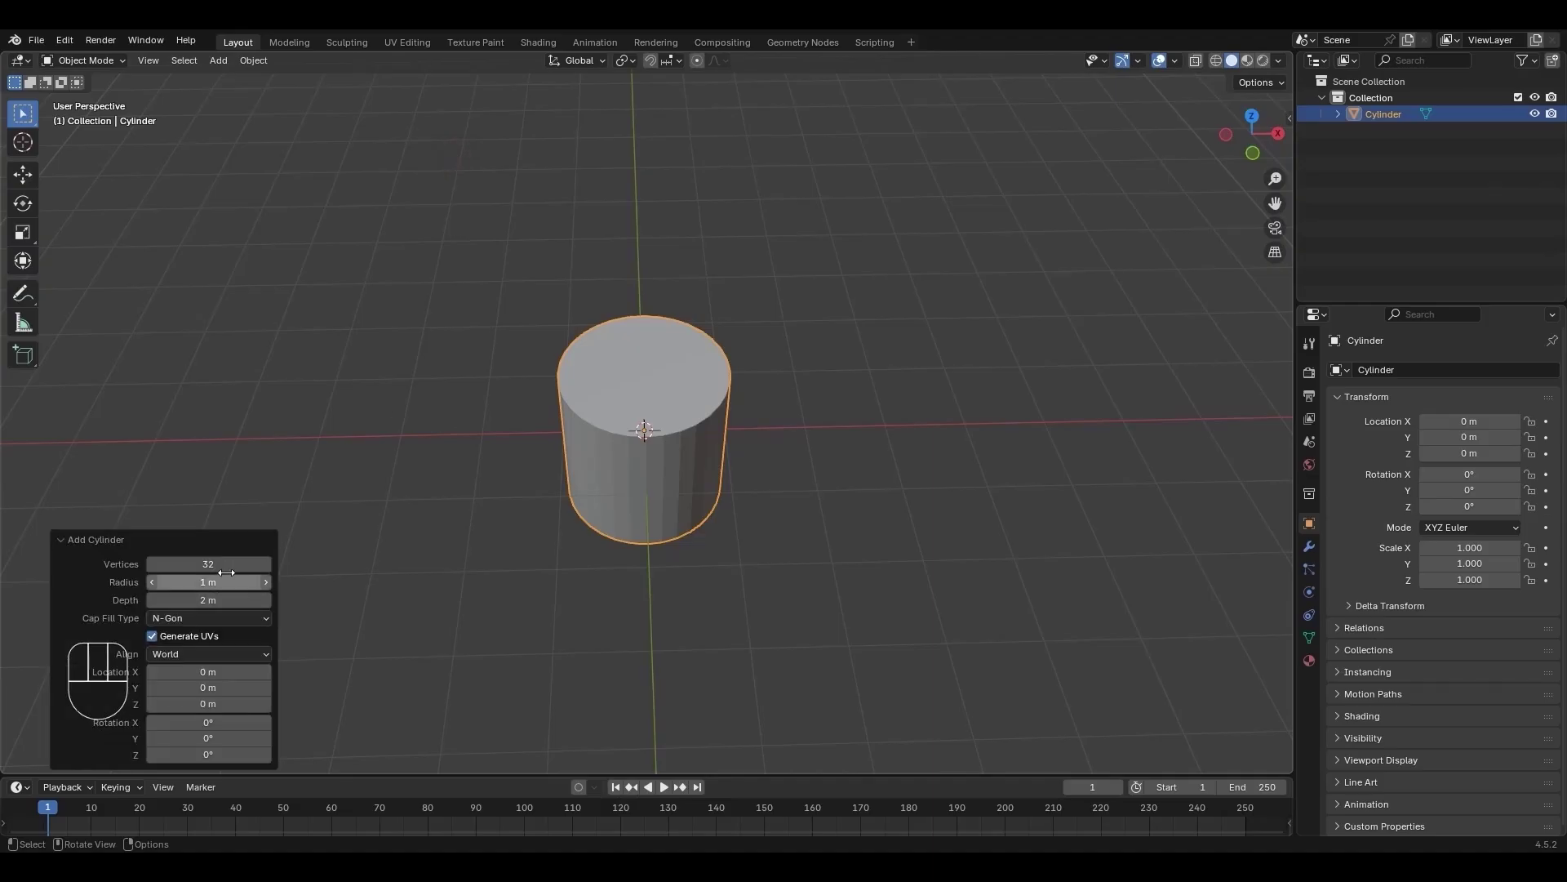
click(269, 563)
text(10)
key(Return)
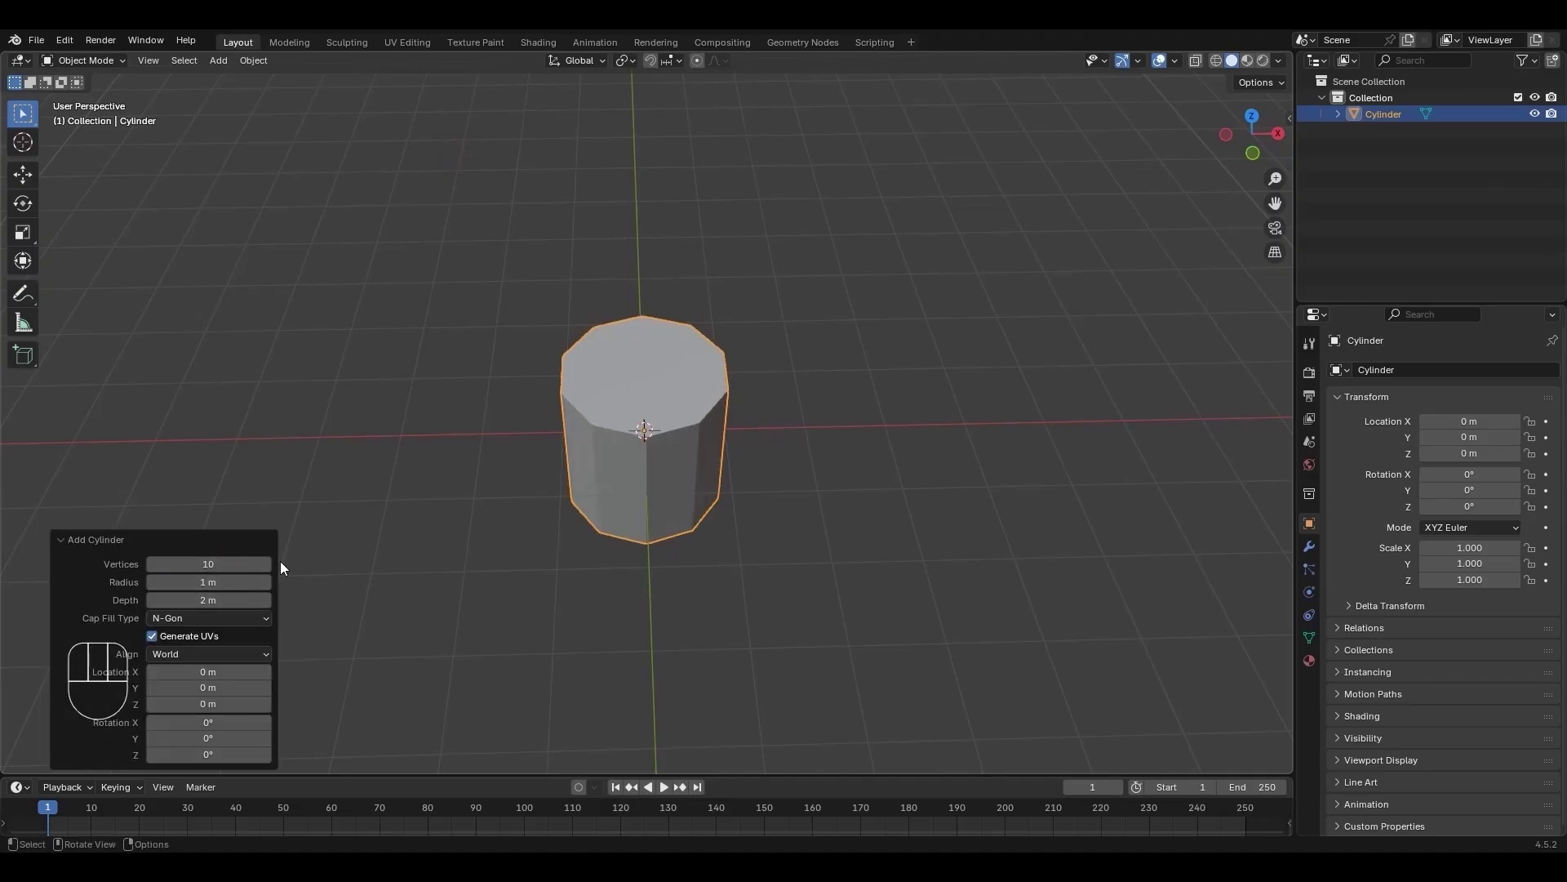
click(726, 673)
click(98, 61)
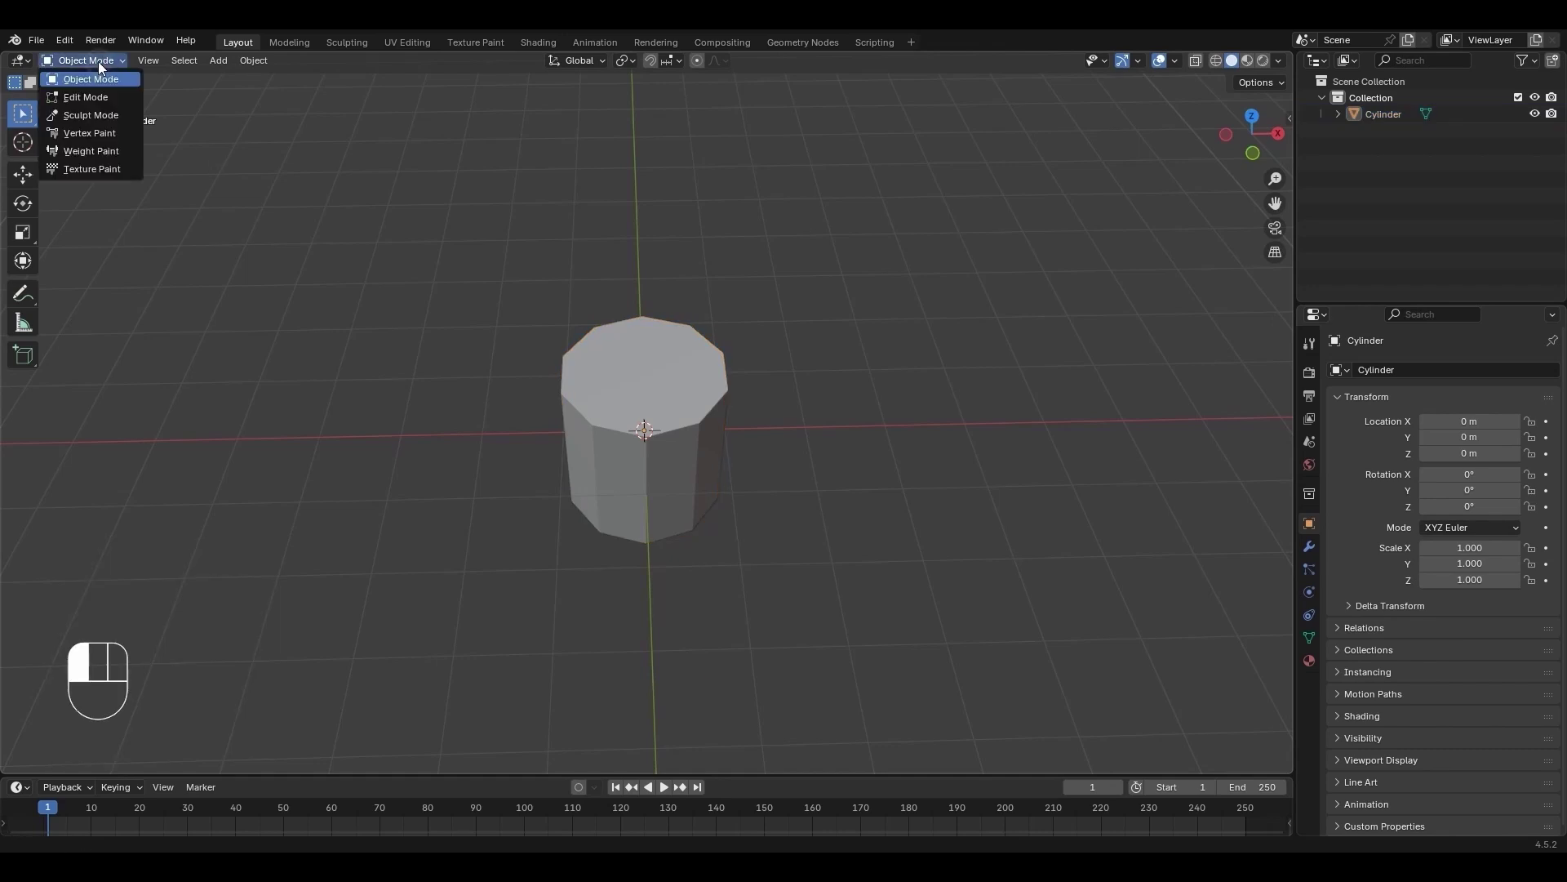
- In Edit Mode with X-ray on, delete the cylinder's faces to leave a flat disc
click(129, 98)
key(alt+z)
mouse_move(840, 623)
middle_down()
mouse_move(840, 571)
mouse_move(855, 630)
mouse_move(849, 616)
middle_up()
click(850, 617)
key(3)
drag(895, 675, 461, 430)
key(x)
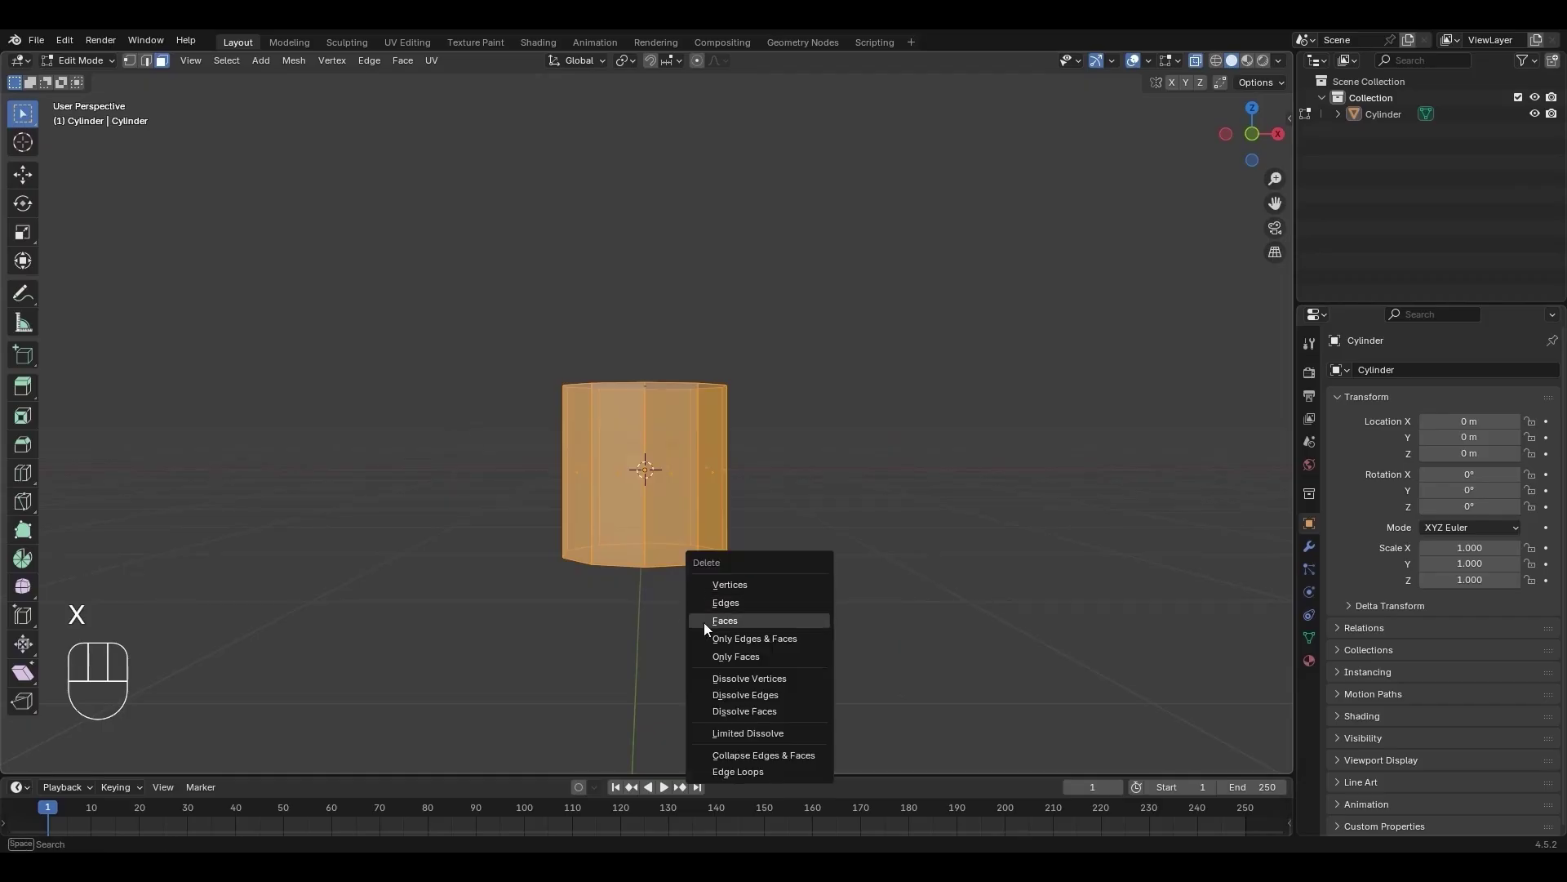
click(771, 627)
middle_drag(771, 609, 603, 565)
- Select five alternate rim vertices and scale them inward to form a five-pointed star
key(1)
click(722, 347)
shift+click(805, 500)
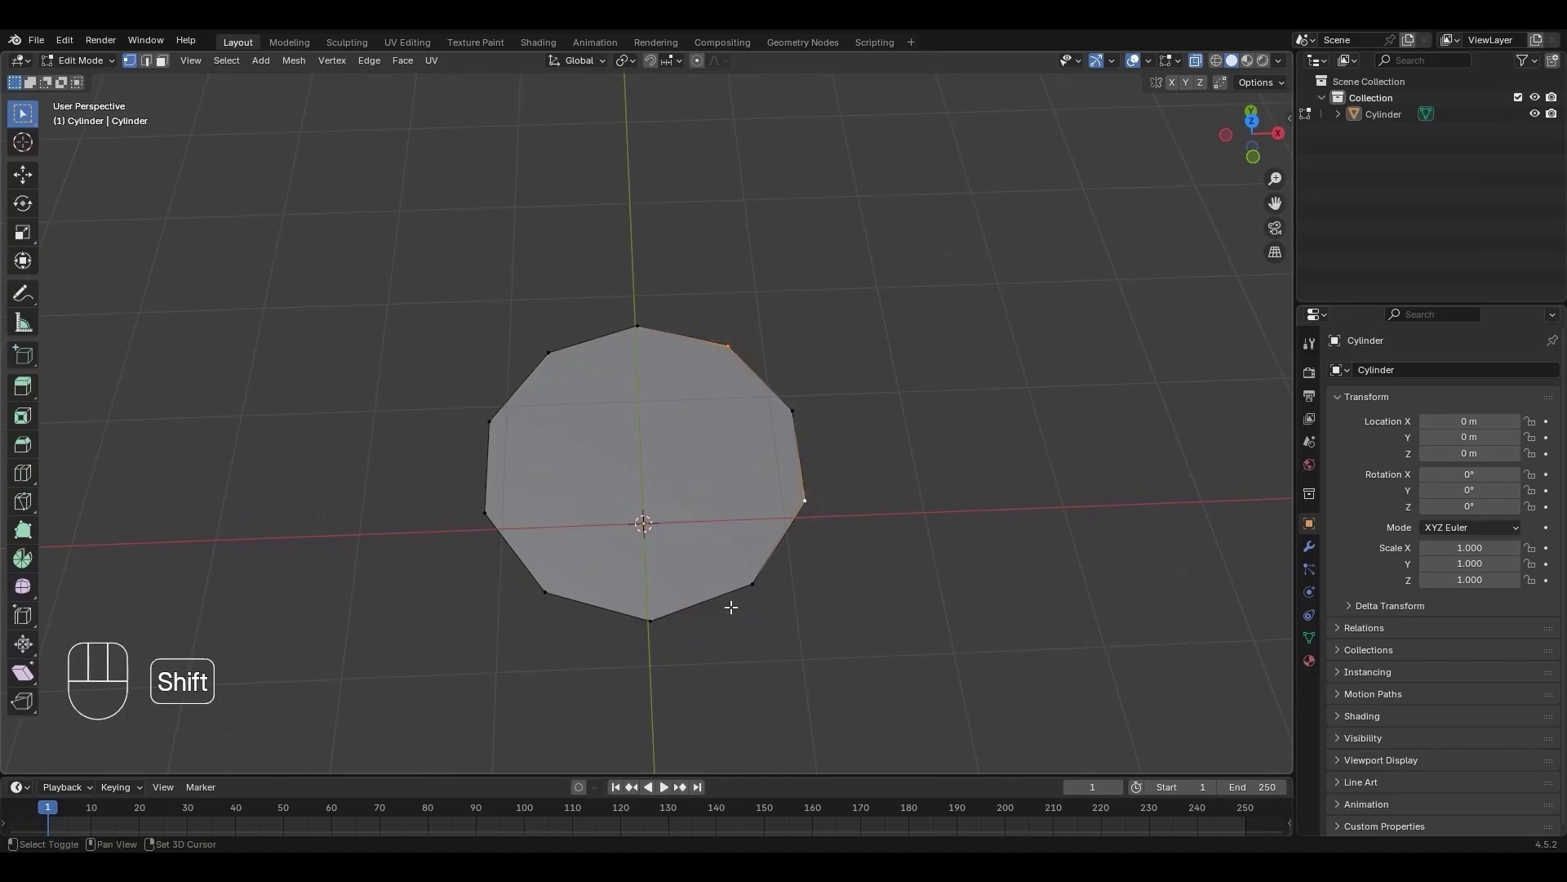
shift+click(651, 622)
shift+click(486, 513)
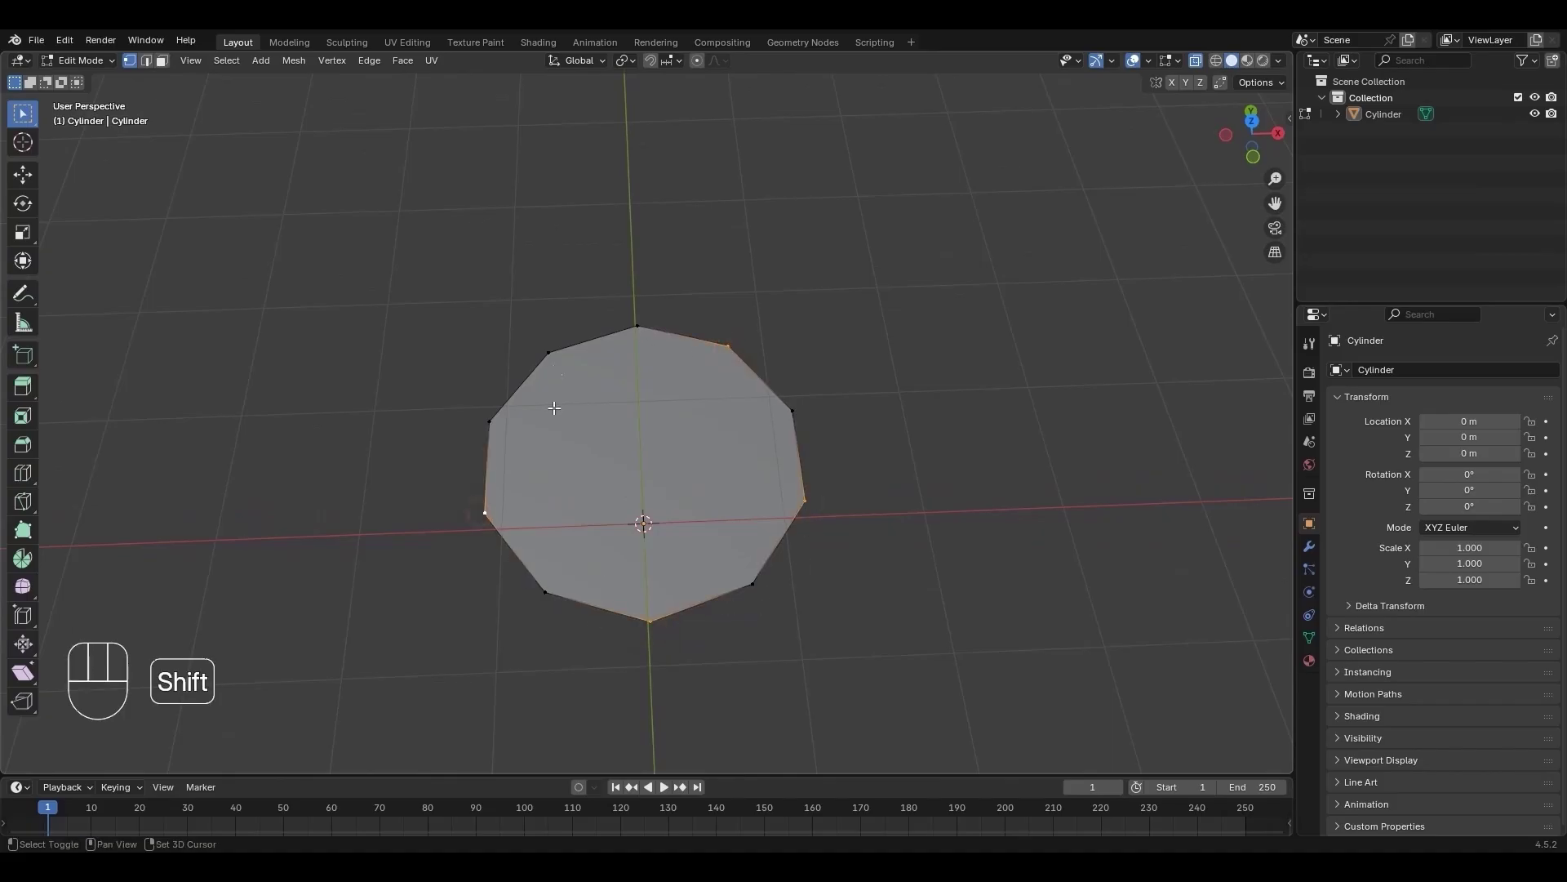
shift+click(547, 353)
key(s)
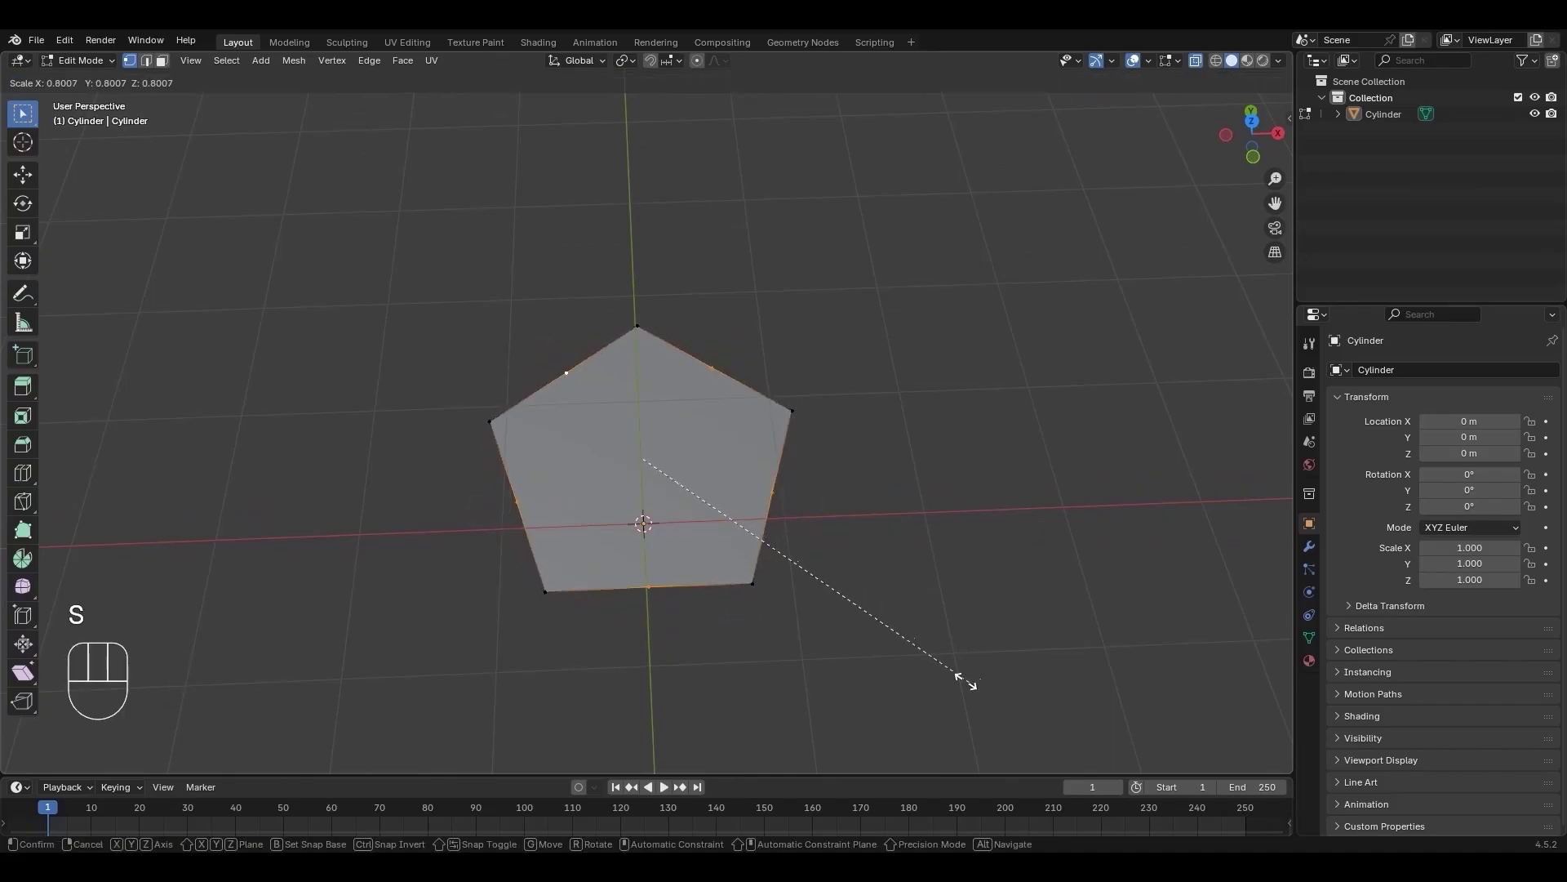
click(763, 580)
click(847, 591)
- Remove the star's face, keeping its outline, and refill it with triangulated faces
key(3)
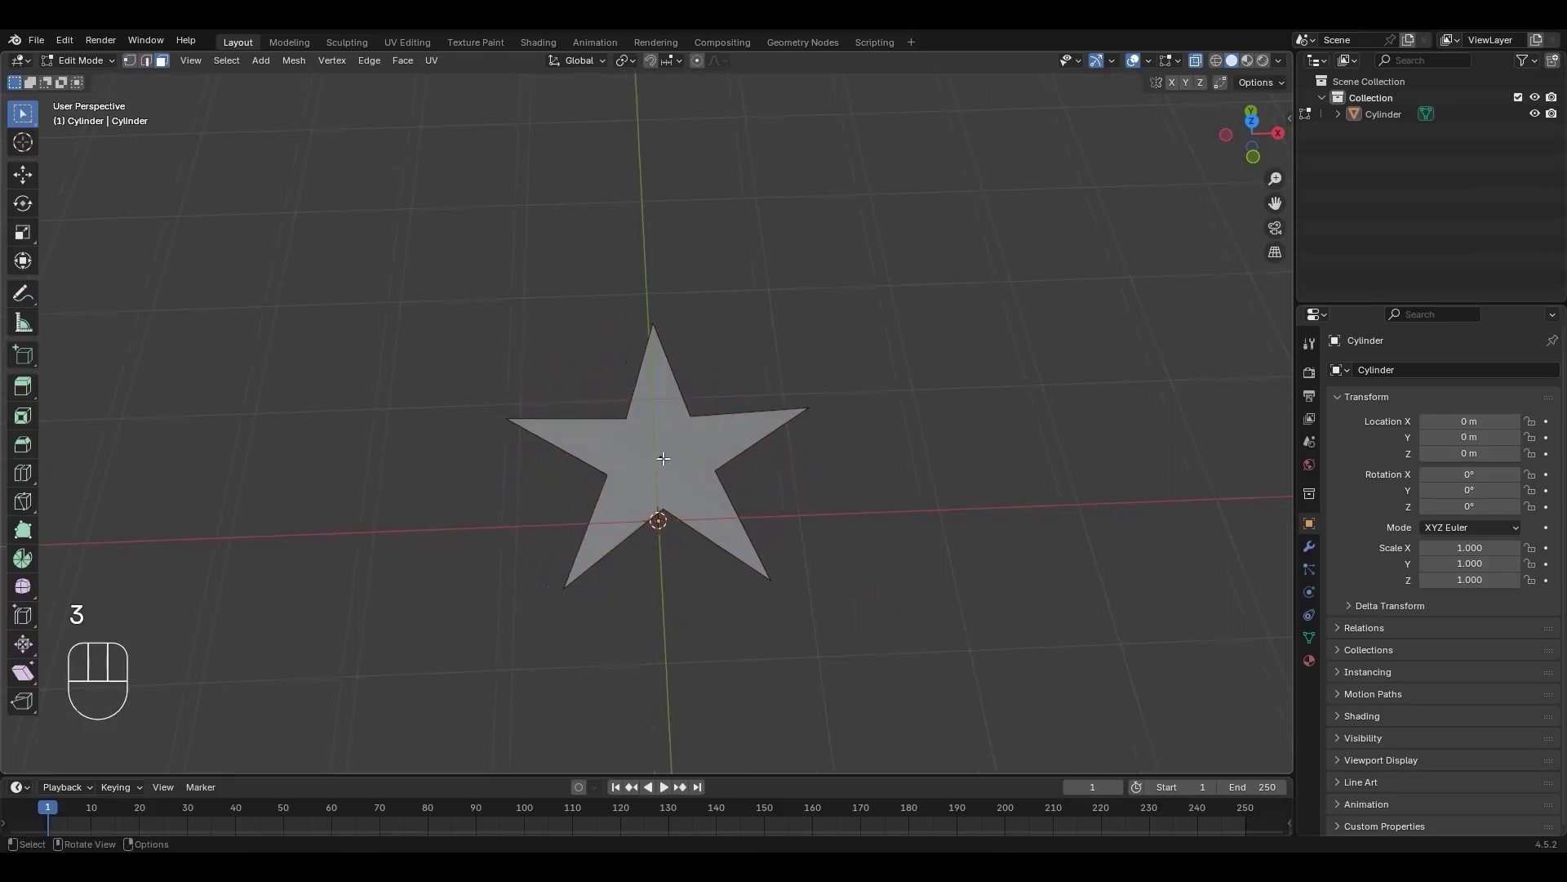
click(663, 458)
key(x)
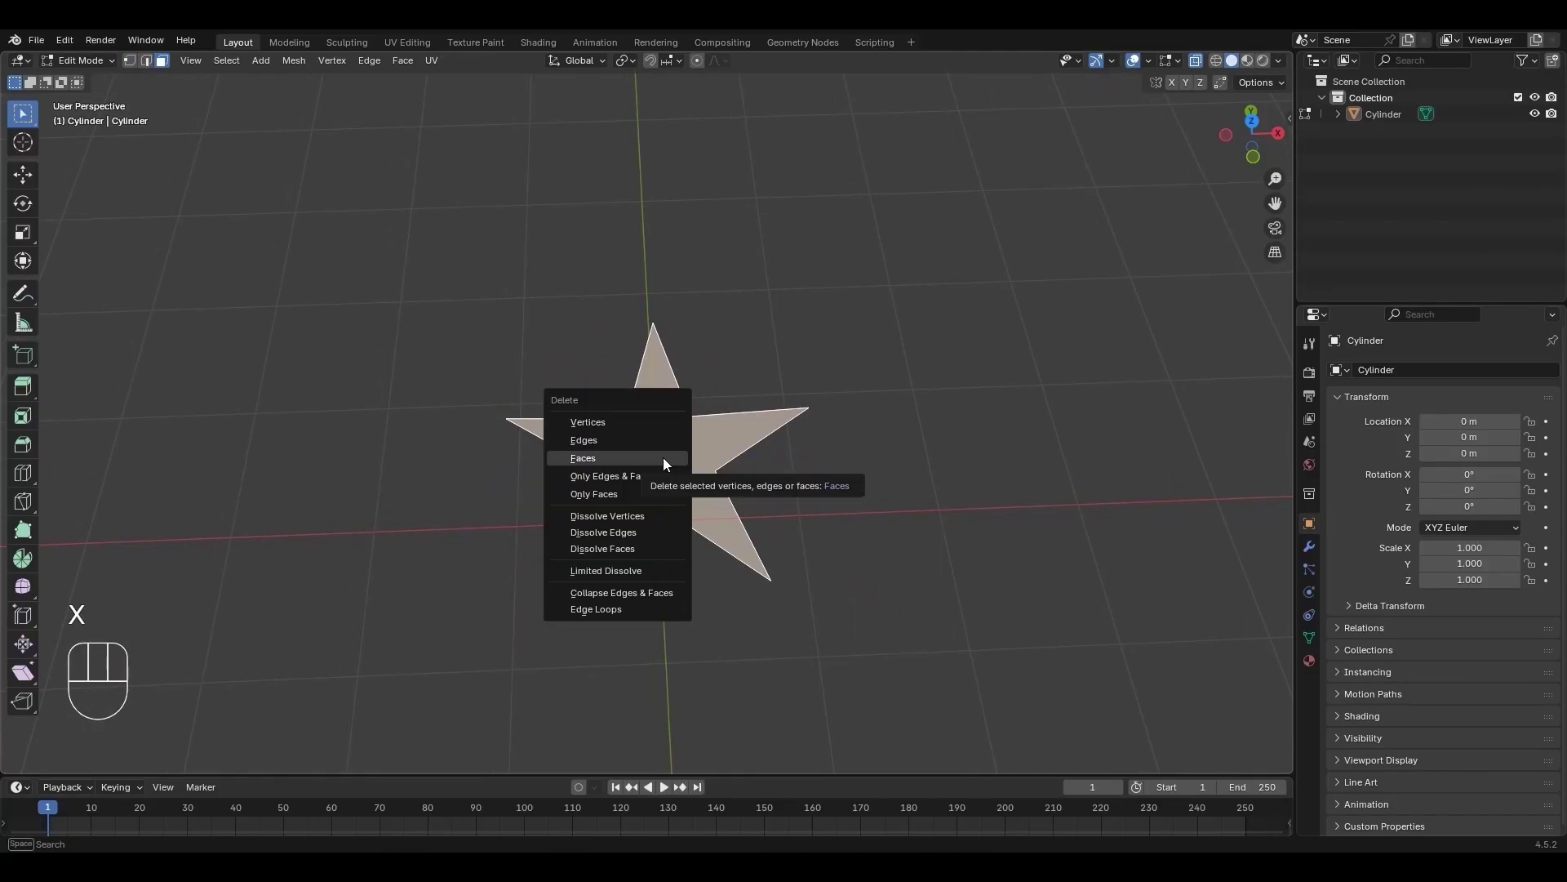
click(625, 498)
key(a)
key(alt+f)
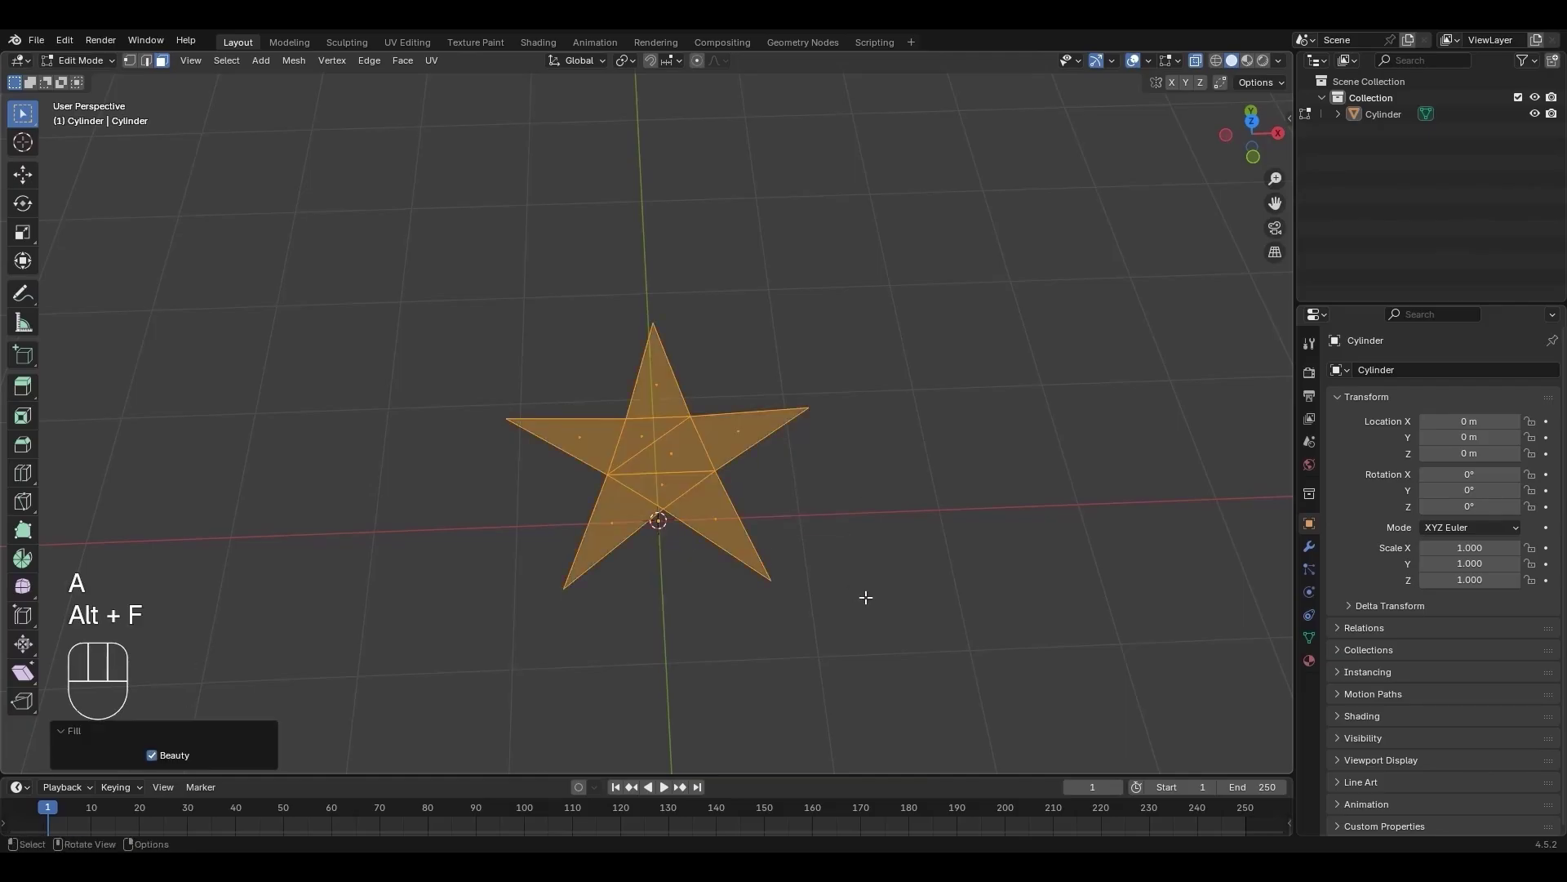
- Extrude the star faces upward about 0.1 m from the front view
key(KP_1)
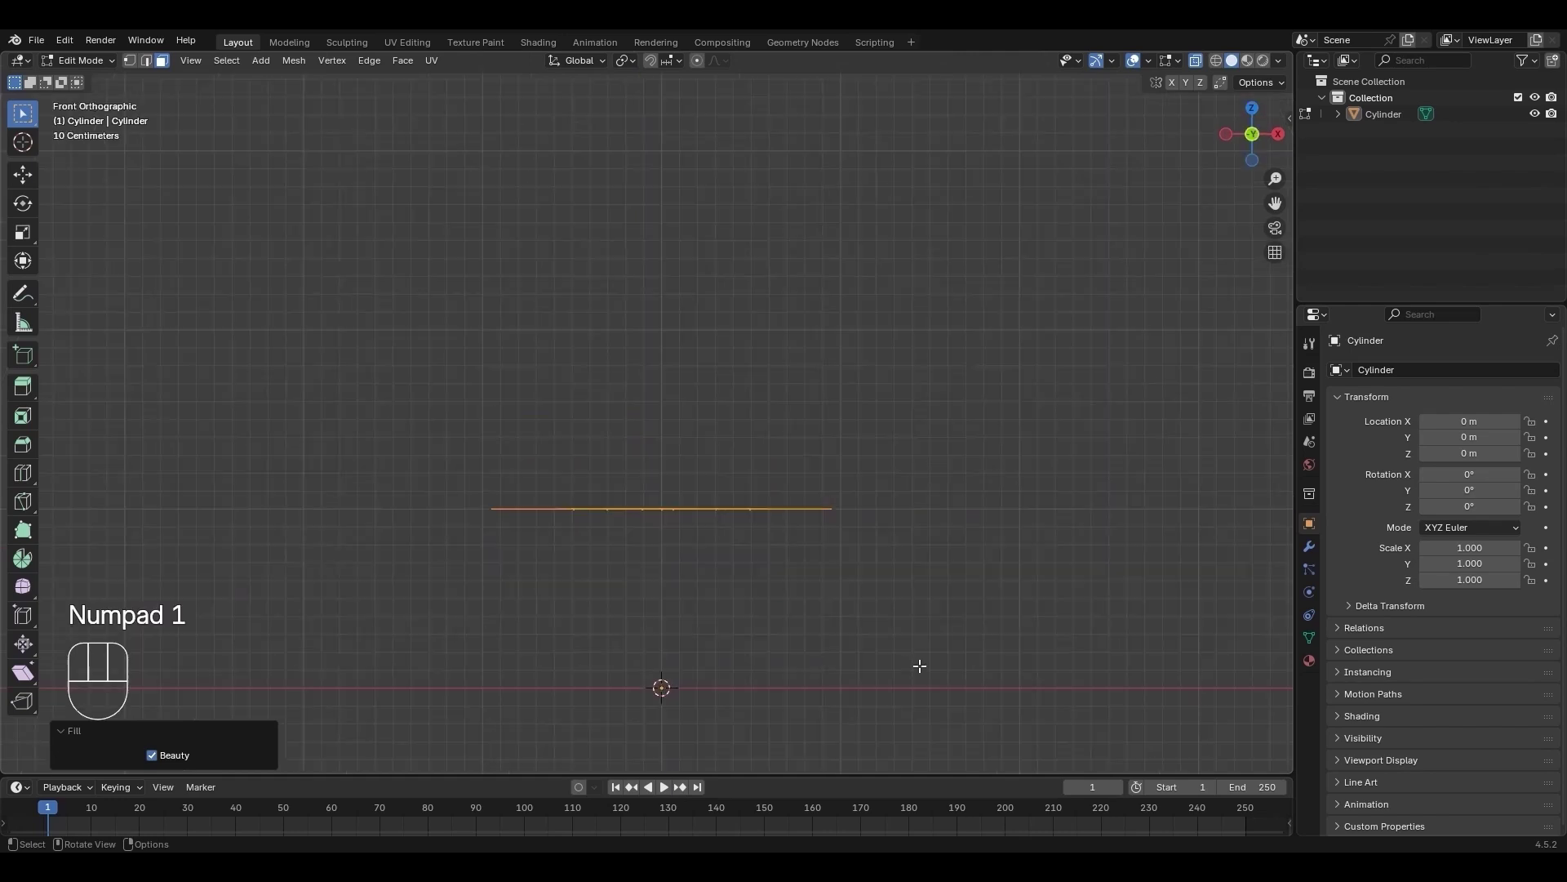
key(e)
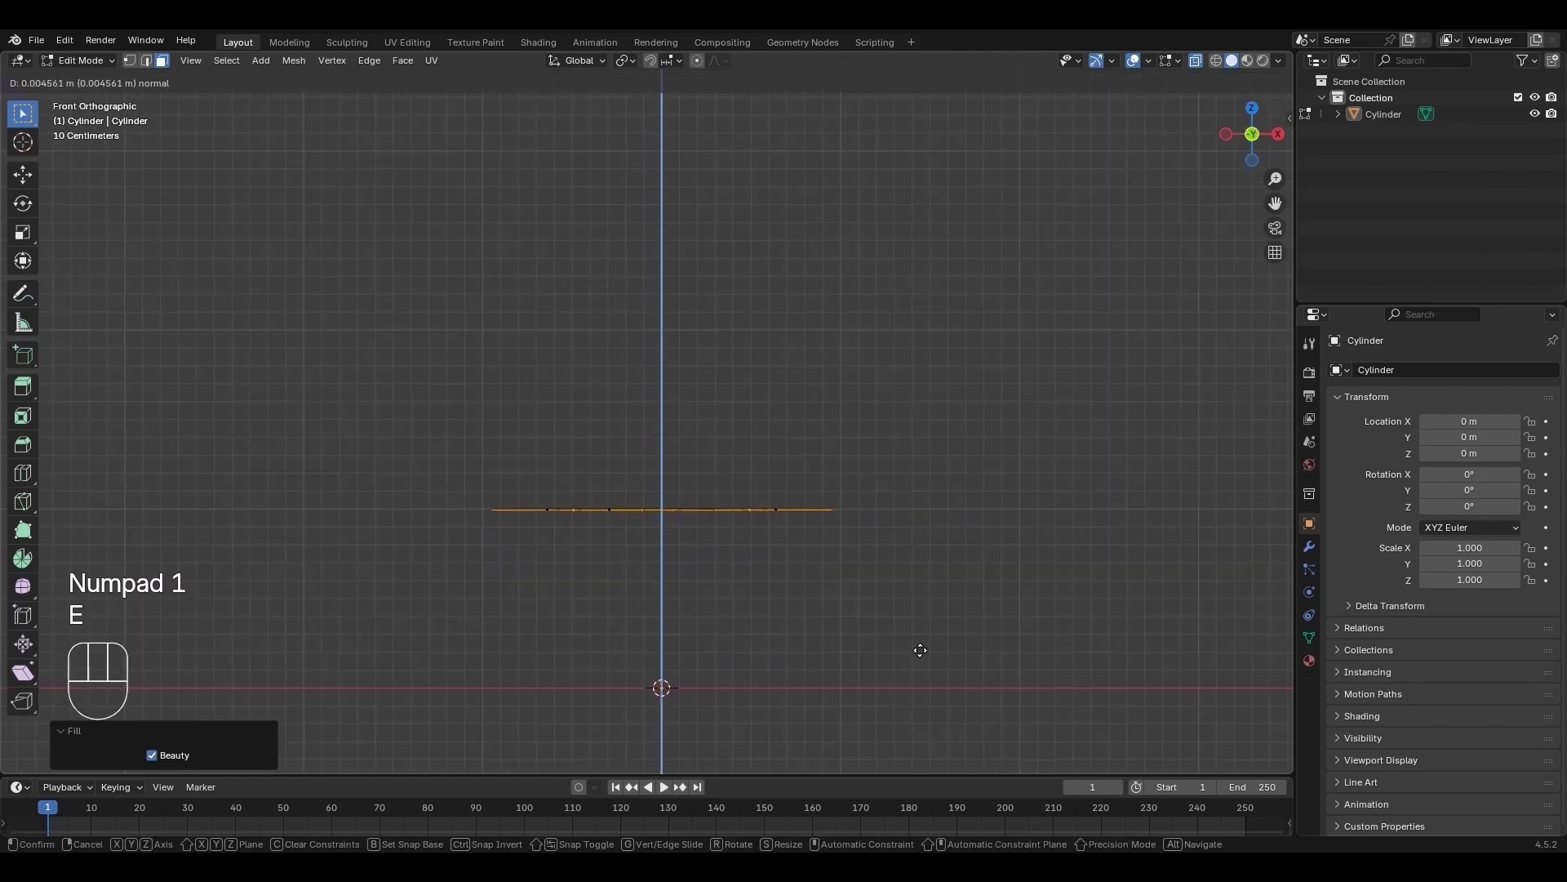
click(919, 666)
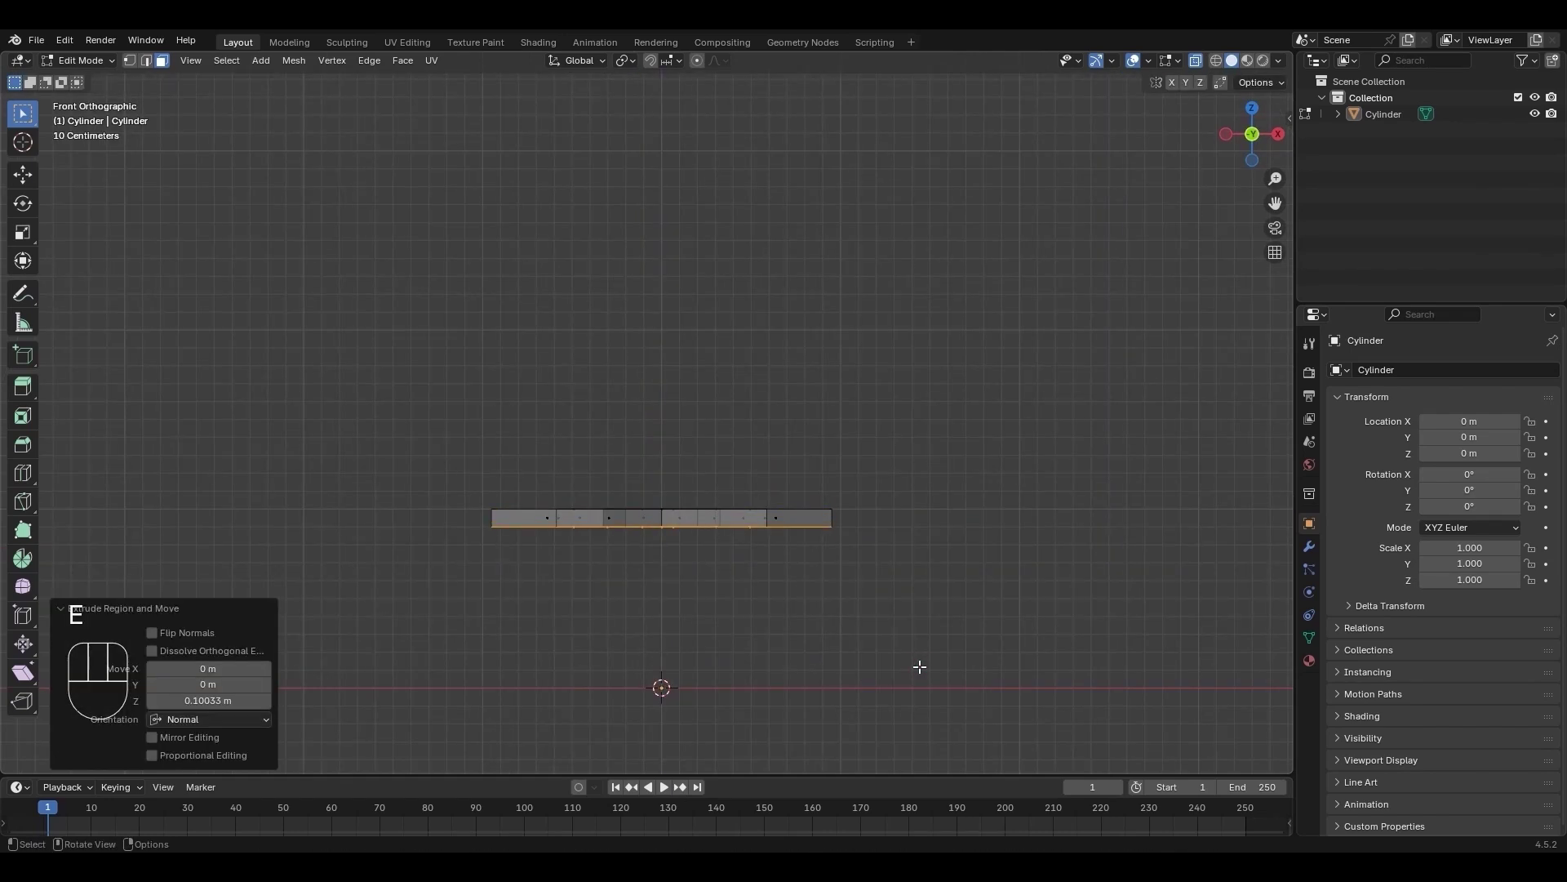
middle_drag(931, 623, 951, 695)
- With X-ray off, select the star's outline edges and mark them as UV seams
click(936, 720)
key(alt+z)
scroll(949, 706, up, 1)
key(2)
alt+click(754, 551)
middle_drag(754, 551, 632, 644)
key(ctrl+z)
right_click(632, 645)
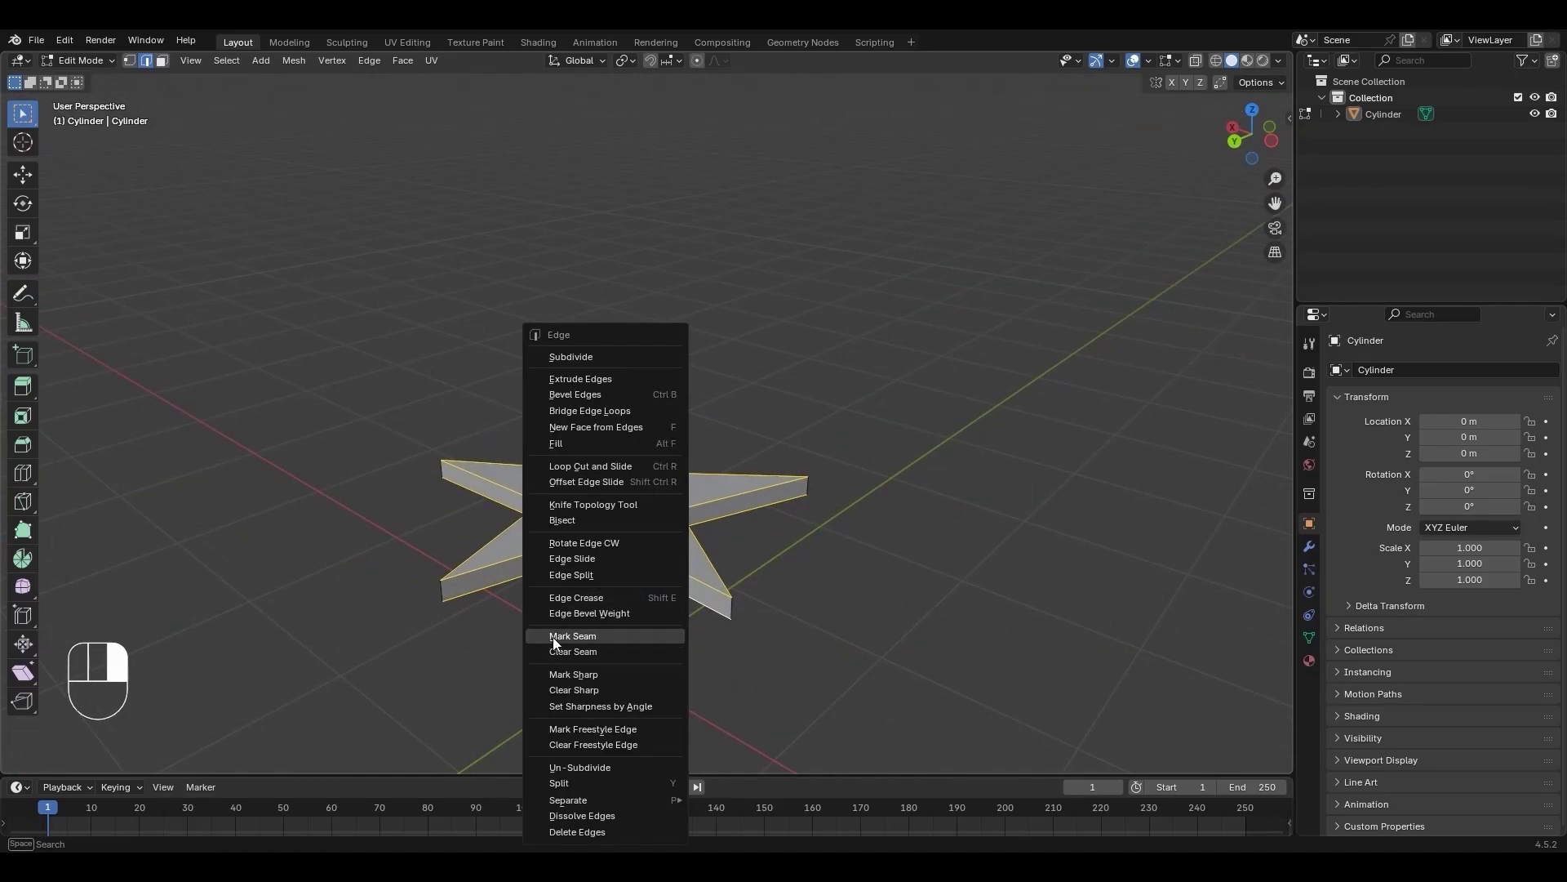
click(621, 635)
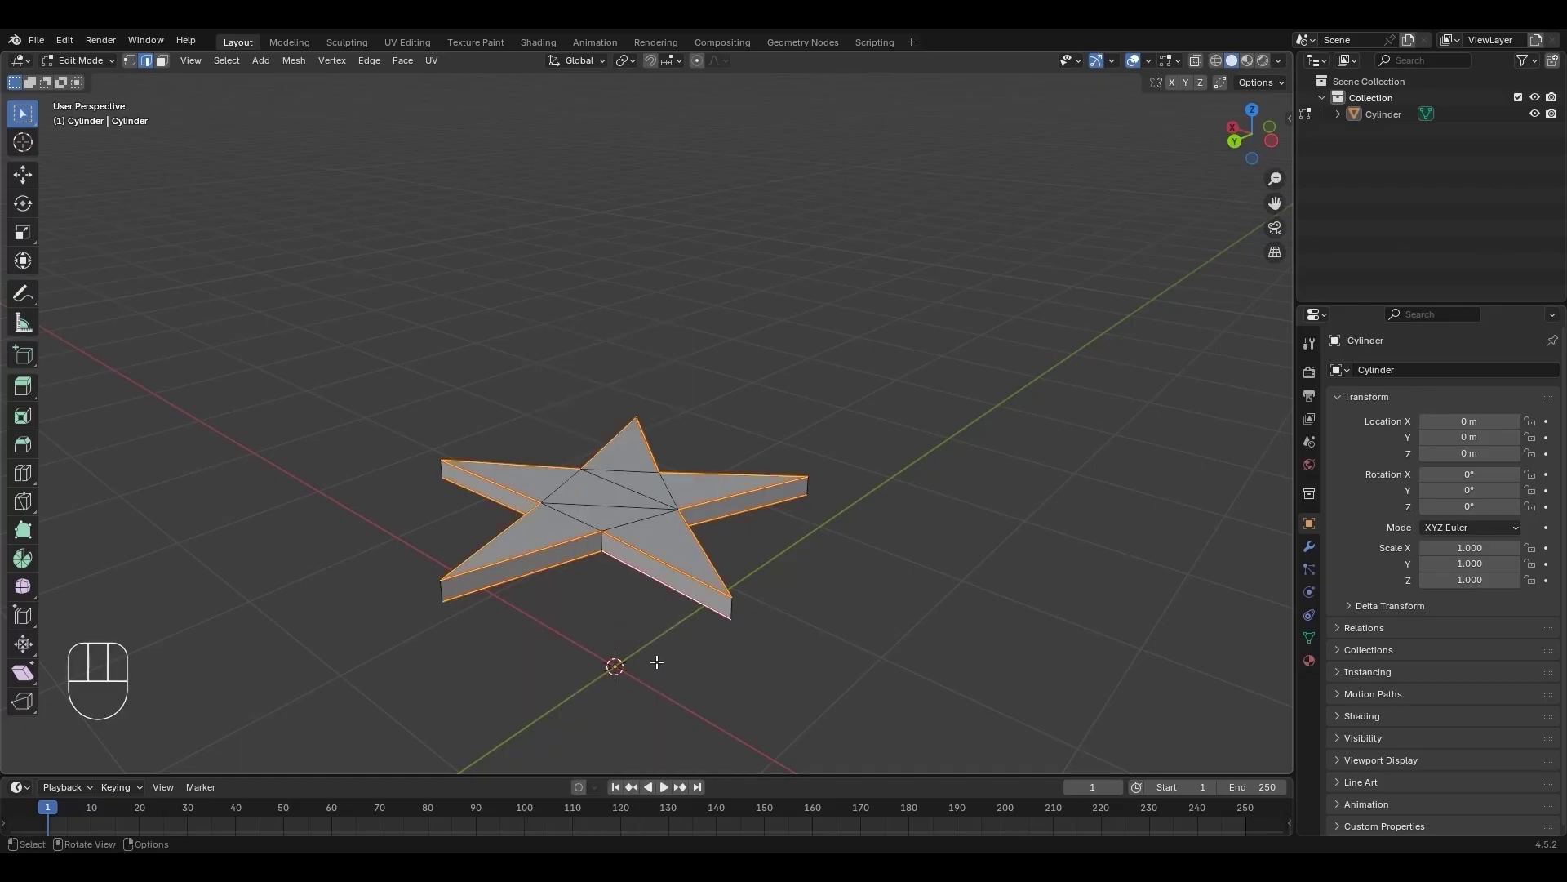
- Clear the UV seam from the star's front edge
middle_drag(602, 648, 614, 554)
click(614, 553)
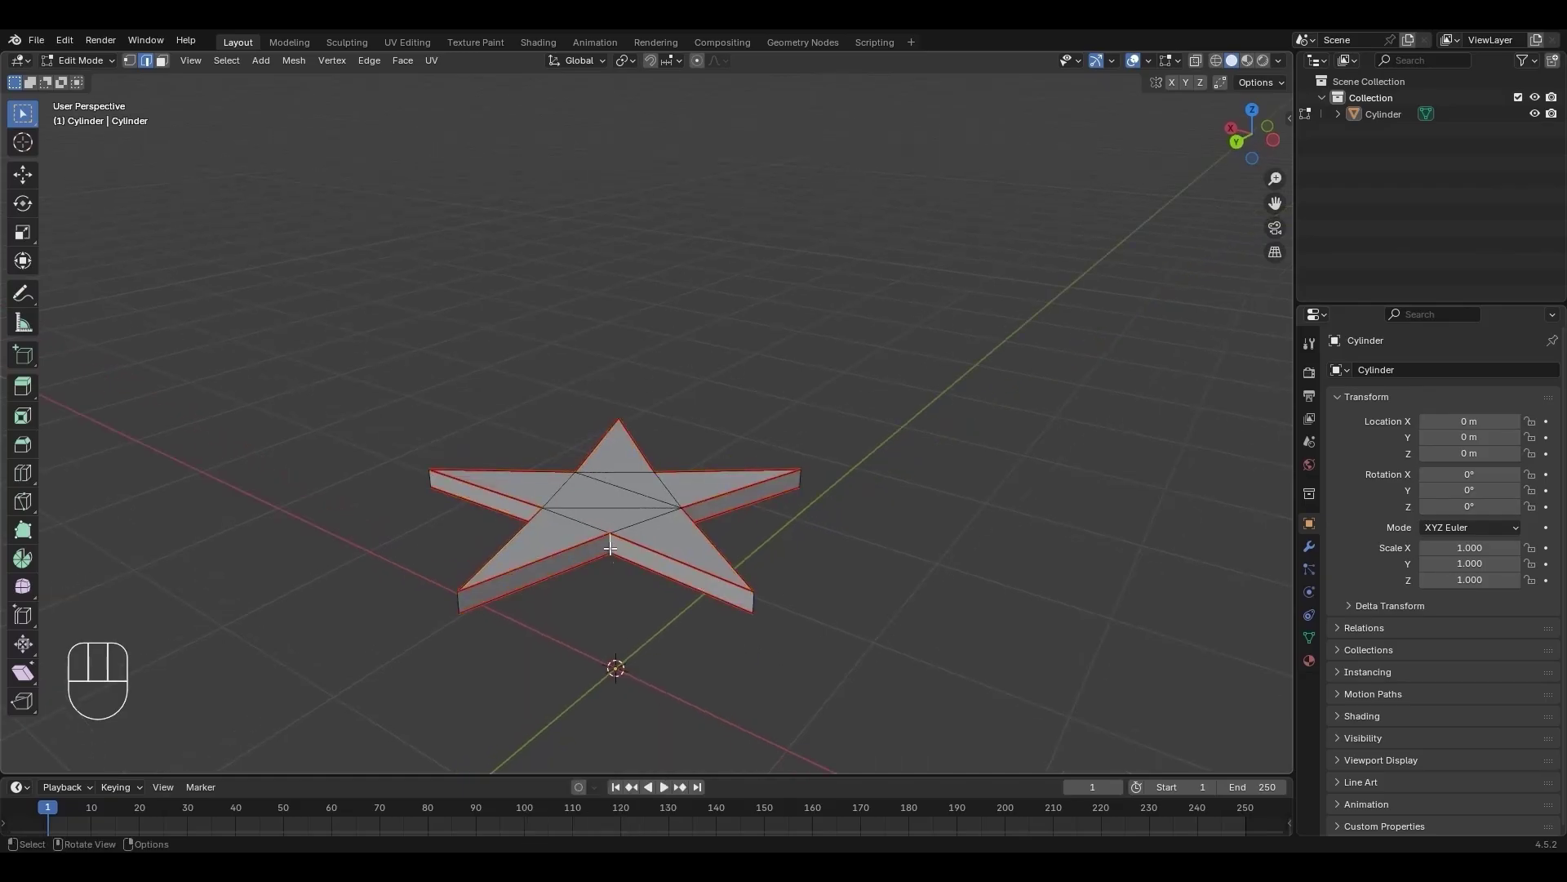
right_click(609, 545)
click(530, 558)
click(741, 634)
middle_drag(603, 566, 697, 640)
- Unwrap the whole star in UV Editing and scale the resulting star islands up
key(a)
click(404, 40)
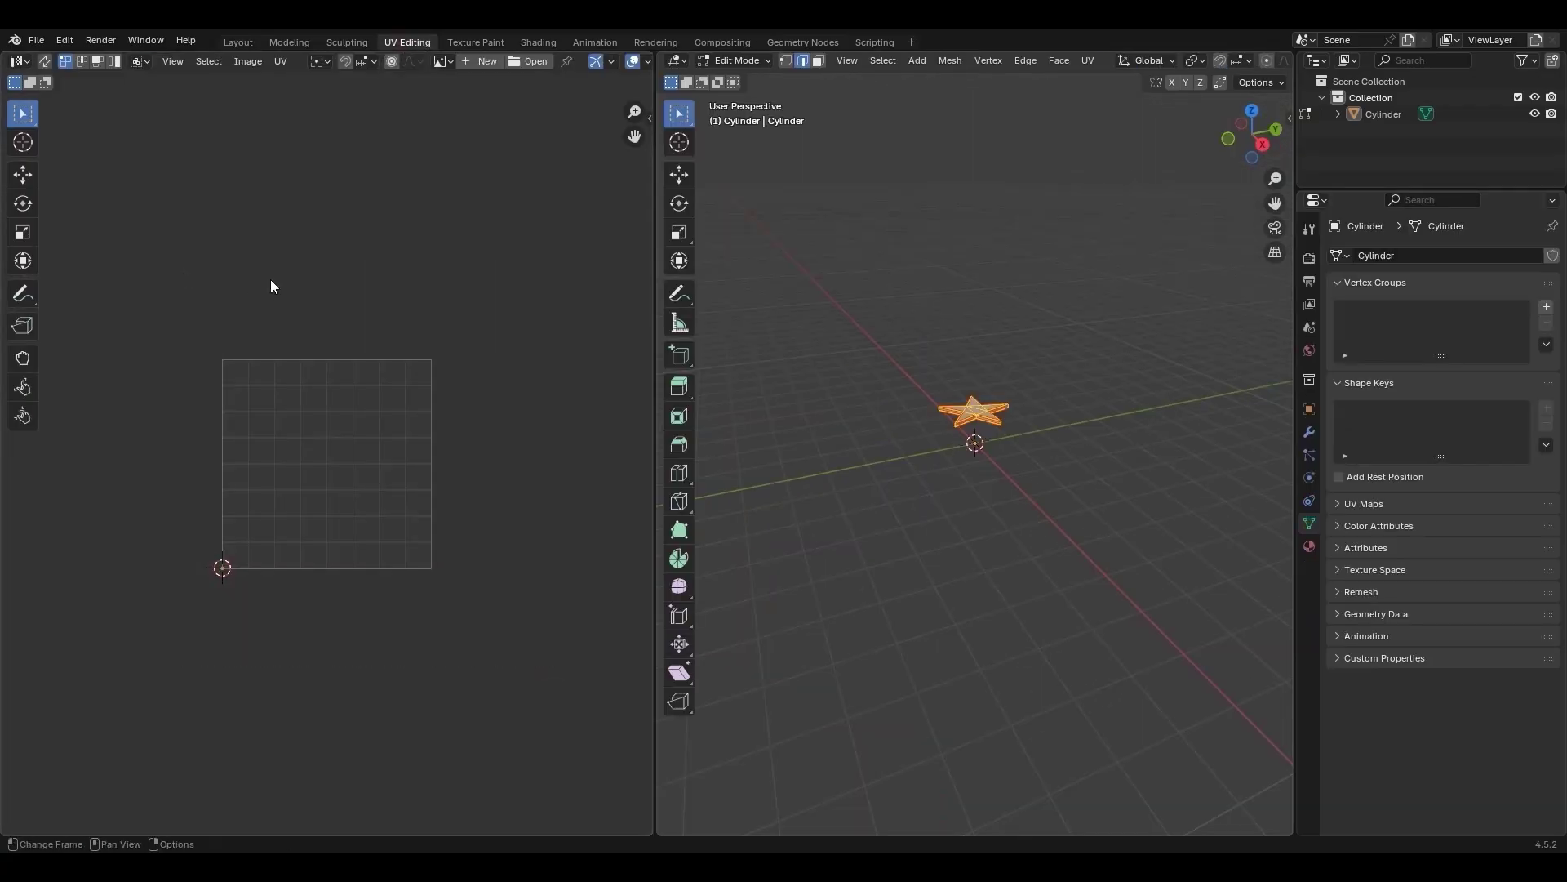
key(u)
click(242, 294)
scroll(248, 571, up, 5)
key(alt+a)
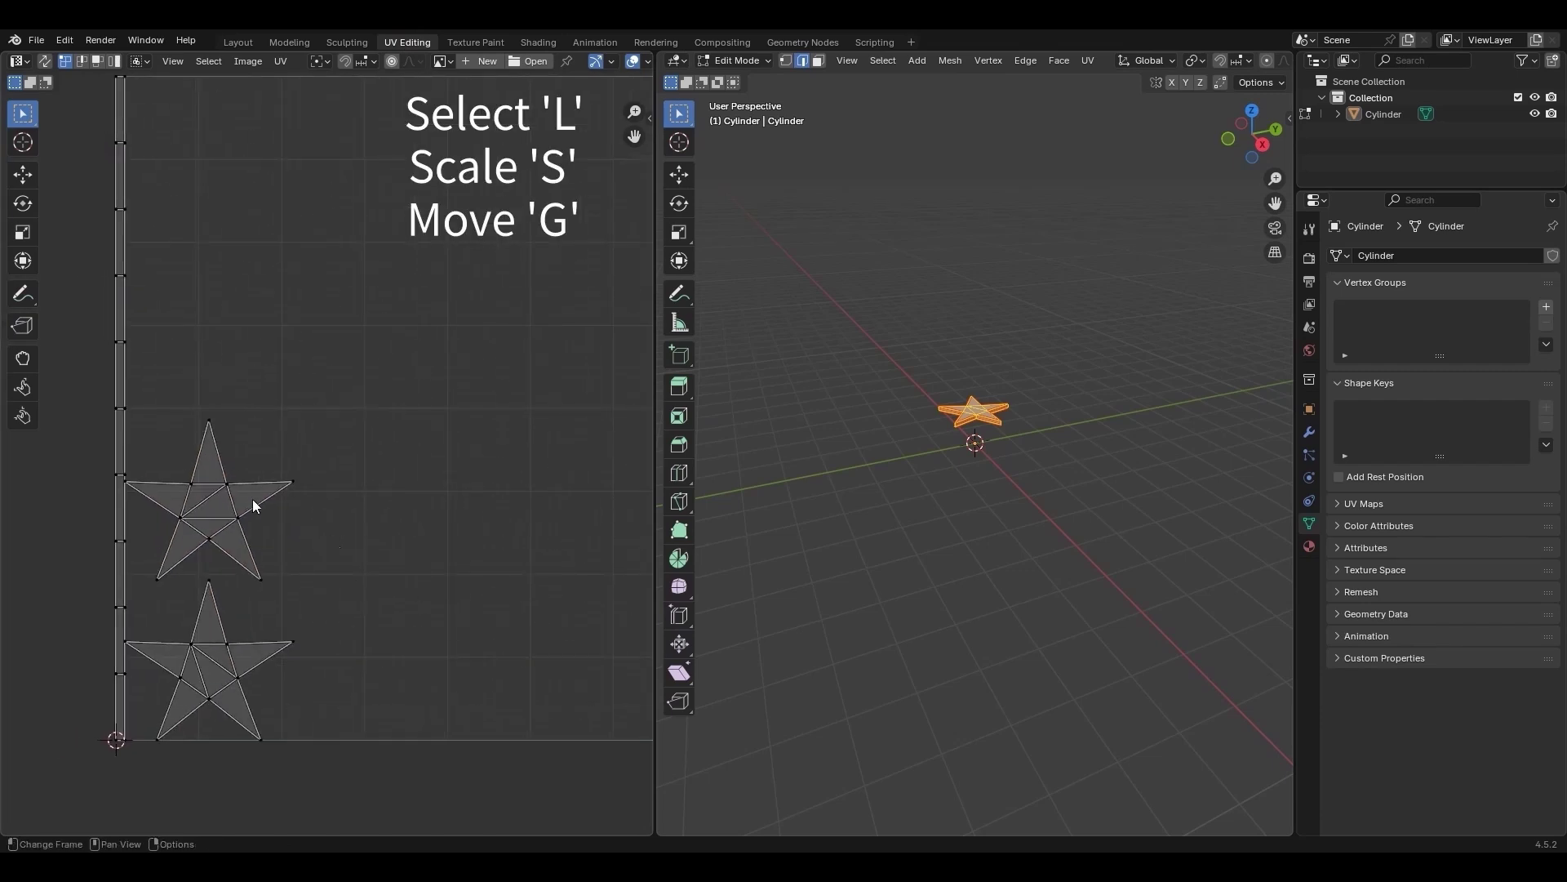
key(l)
- Move and enlarge the two star islands so they fit within the UV square
key(l)
scroll(209, 654, down, 3)
key(s)
click(531, 770)
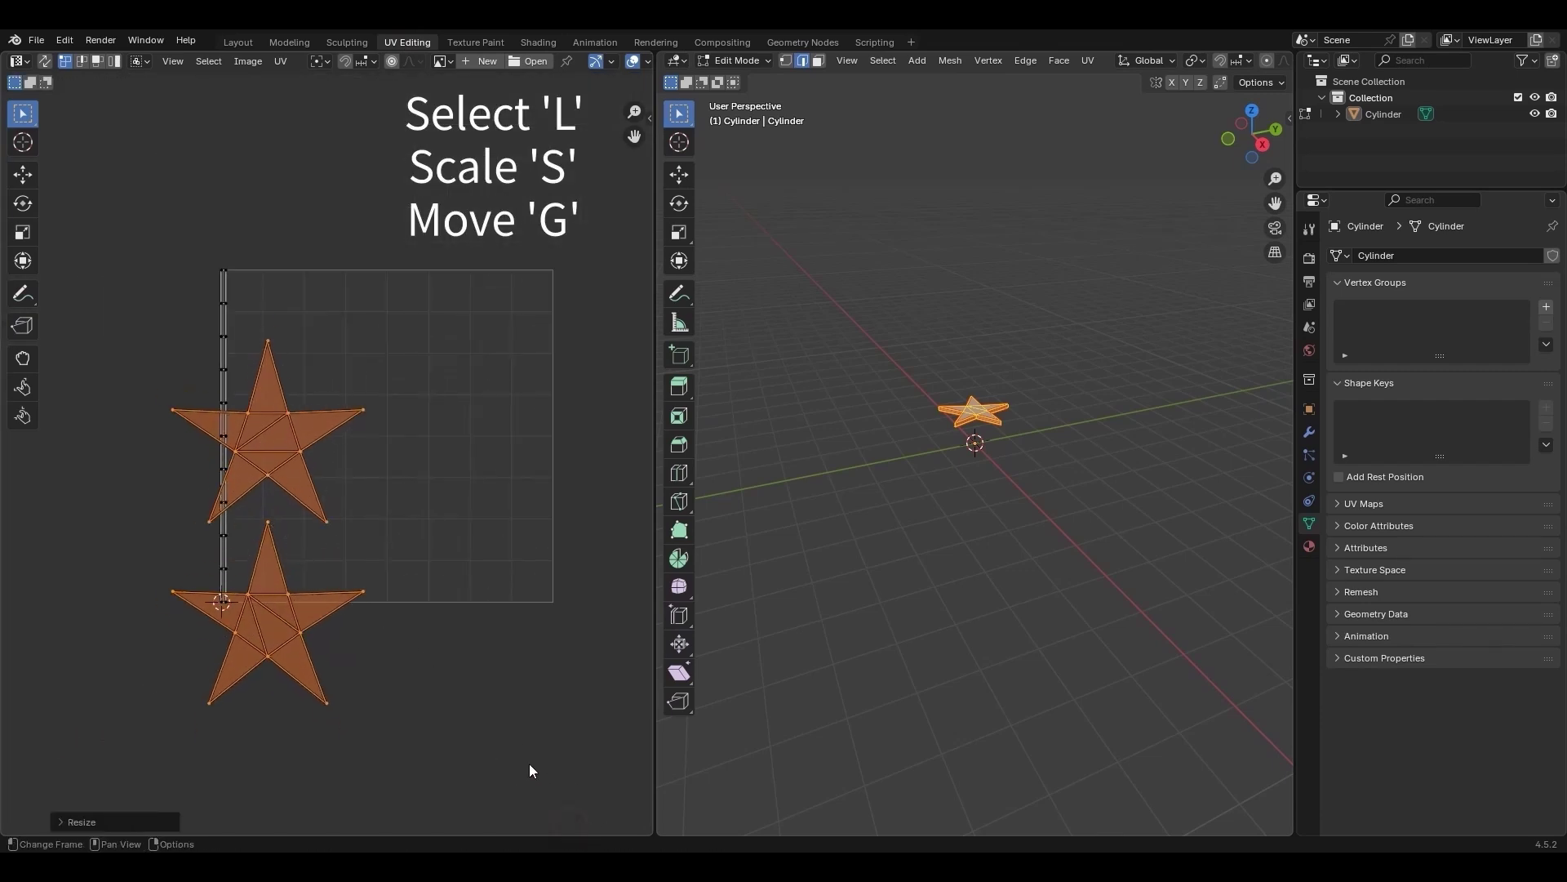
key(alt+a)
key(l)
key(g)
click(400, 617)
key(l)
key(g)
click(526, 570)
key(s)
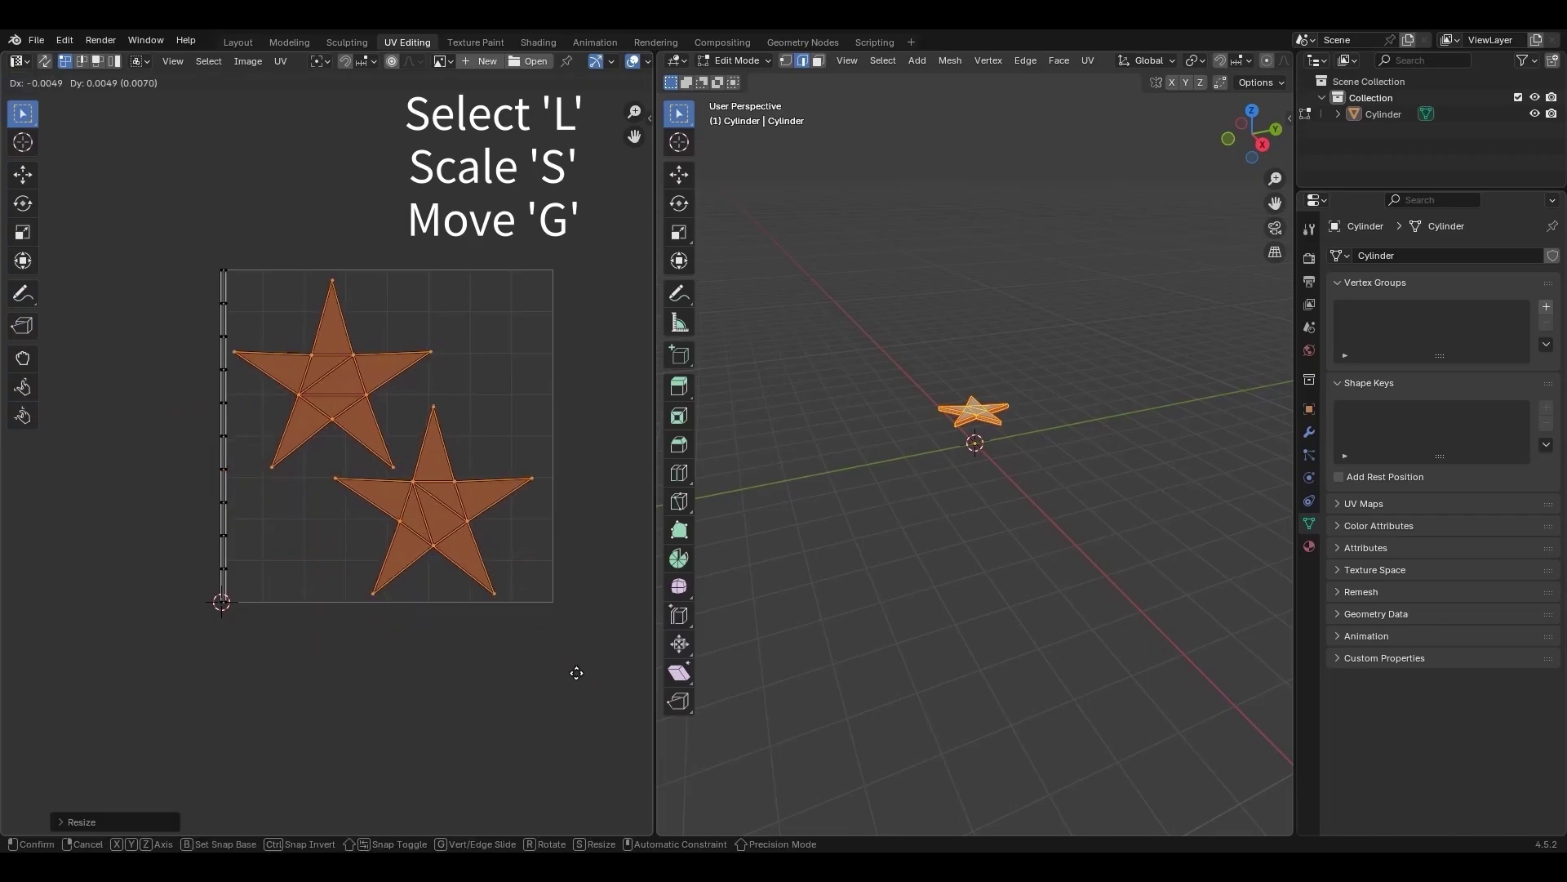
click(584, 668)
key(alt+a)
middle_drag(1155, 595, 1070, 647)
scroll(1085, 451, up, 4)
middle_drag(1085, 451, 1024, 686)
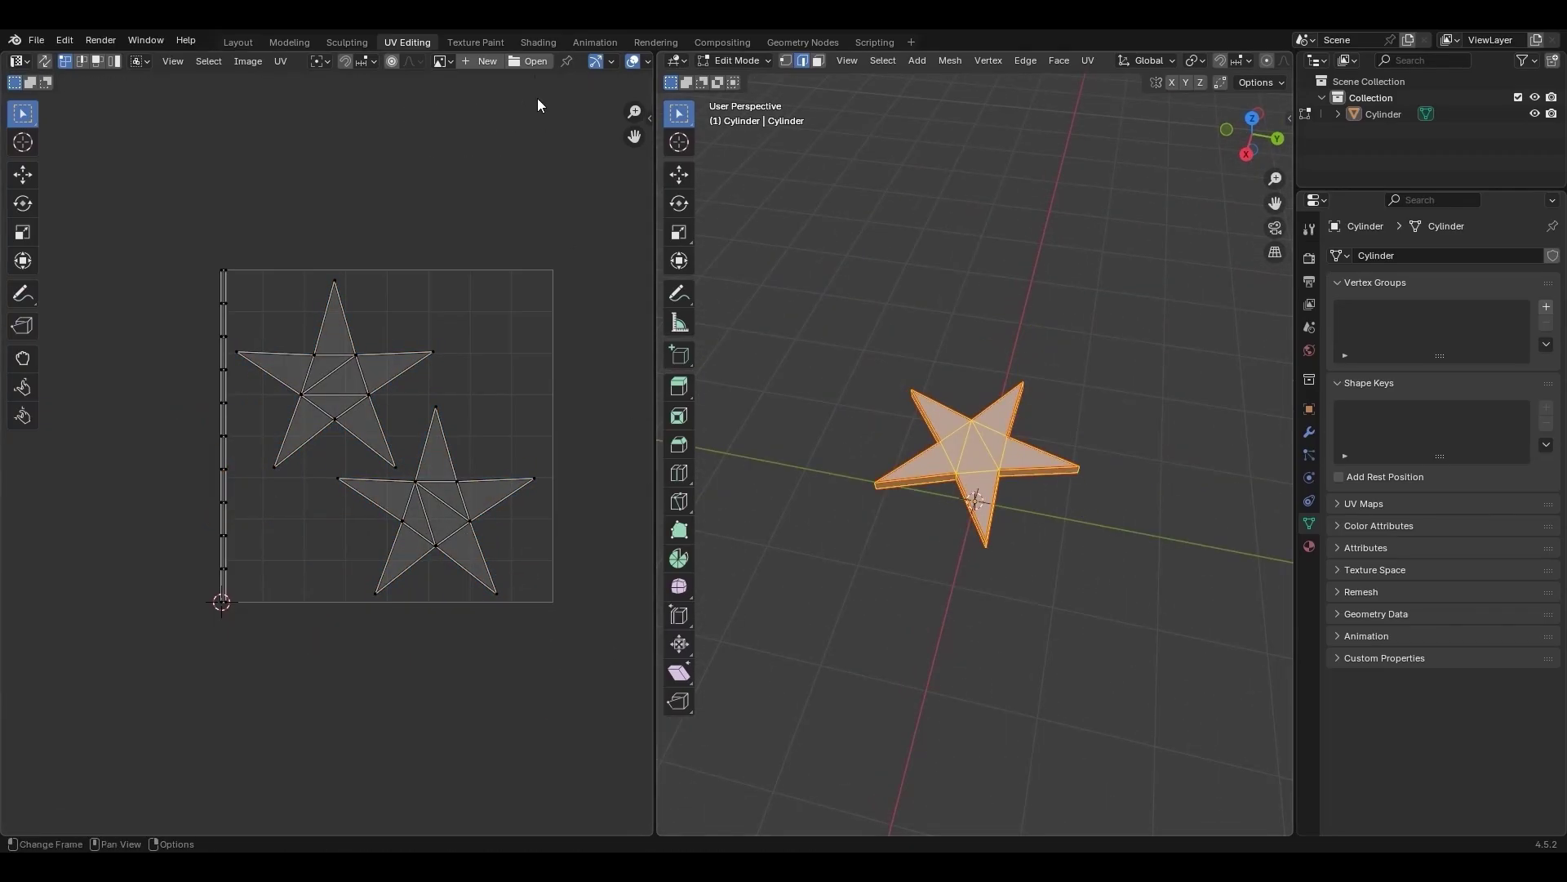
- Create a new material for the star with an Image Texture node linked to Base Color
click(546, 45)
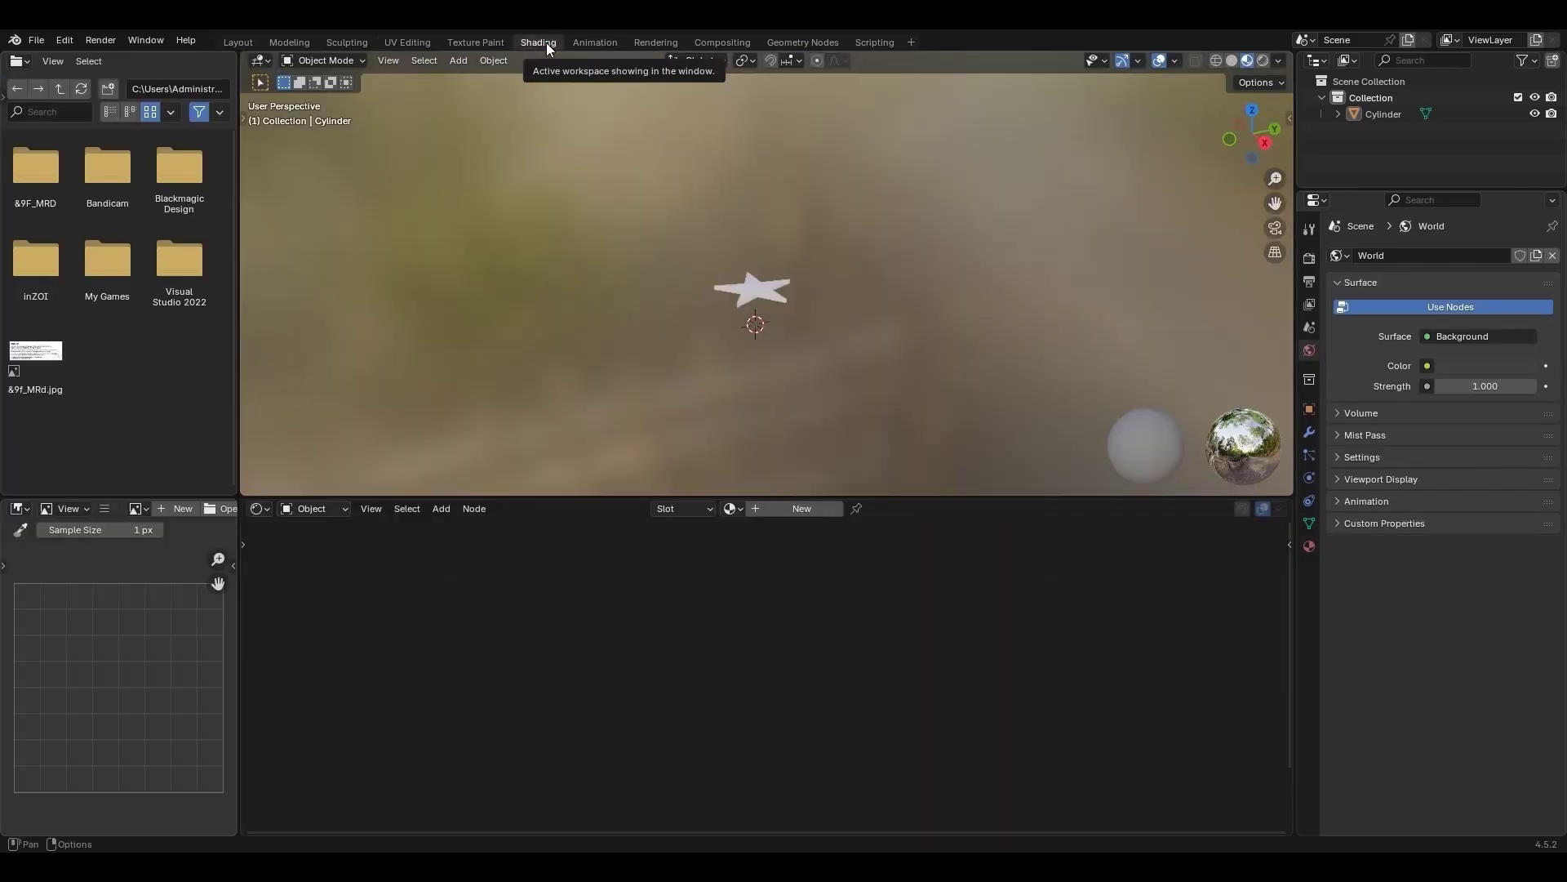
click(820, 510)
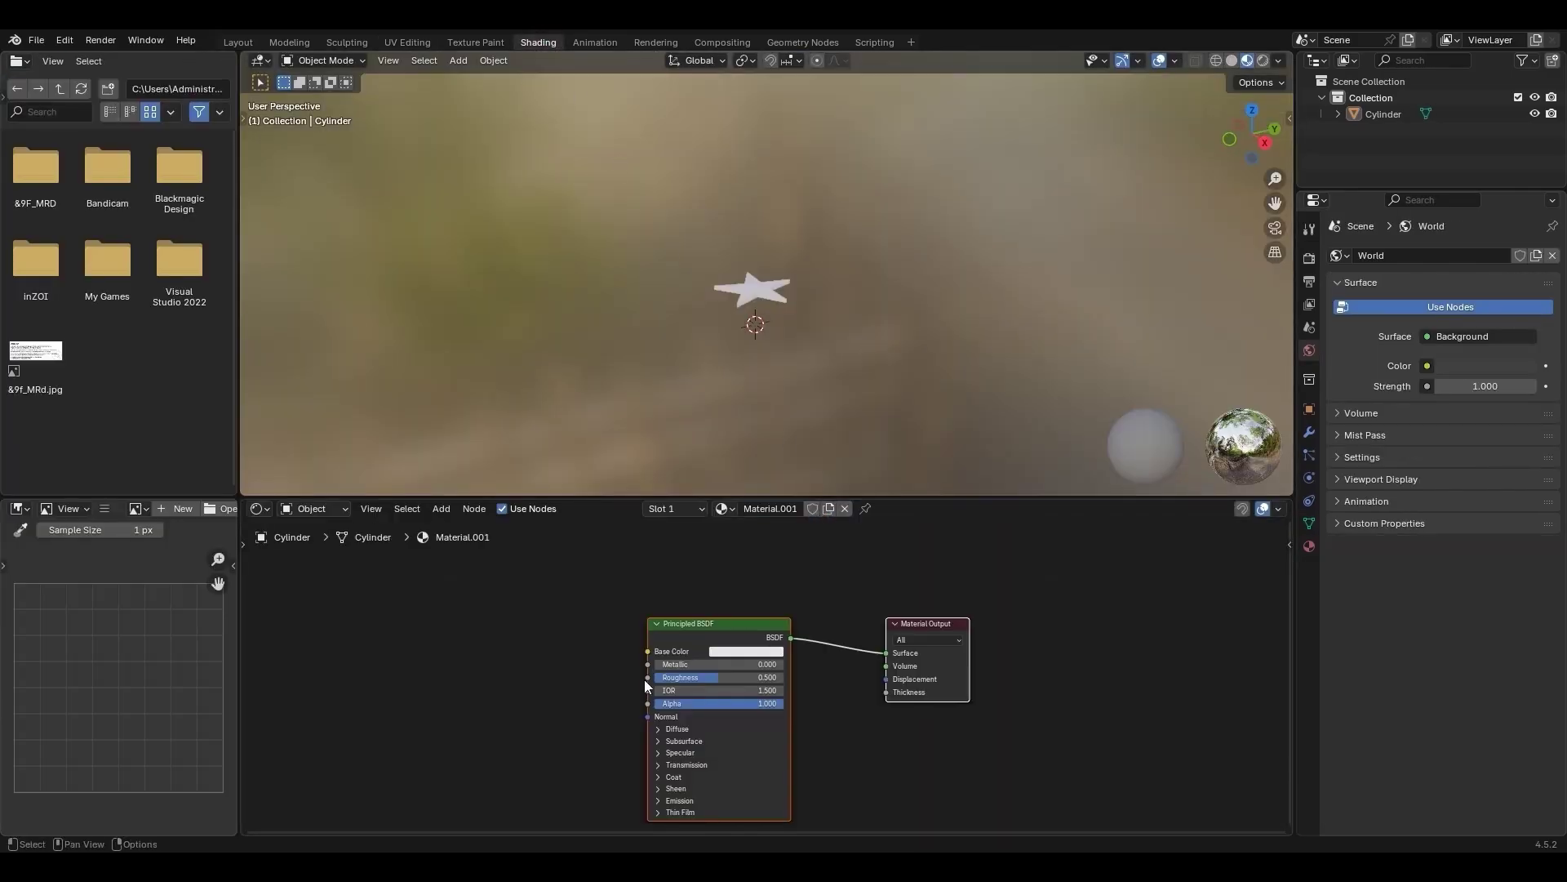
drag(647, 658, 543, 673)
text(image)
key(Return)
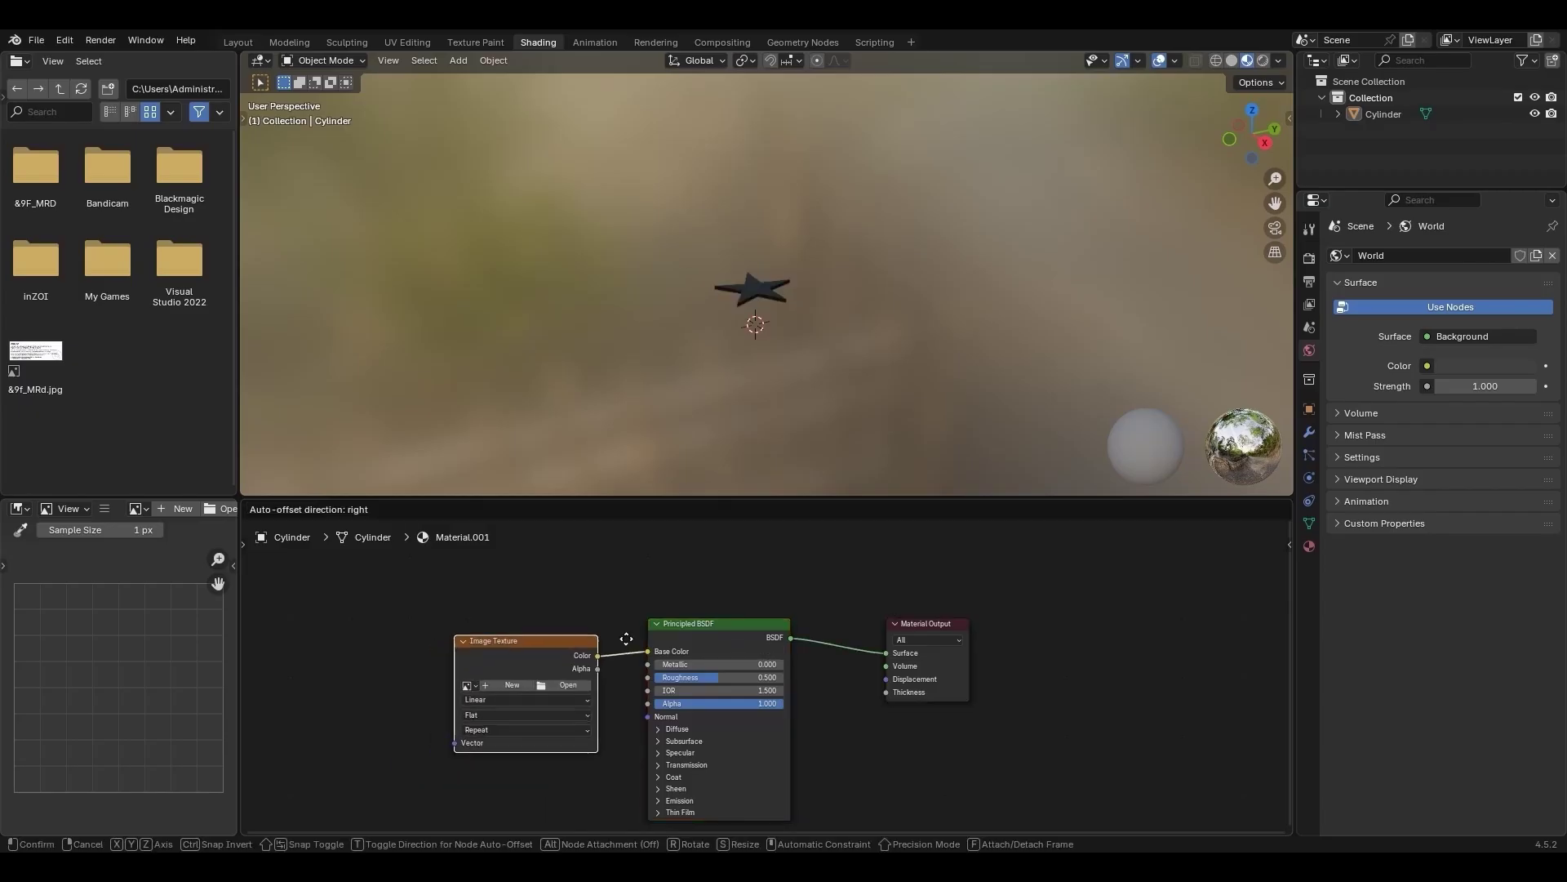
click(668, 620)
- Create a new transparent 1024×1024 image named 'Diffuse' for the Image Texture node
click(506, 686)
text(D)
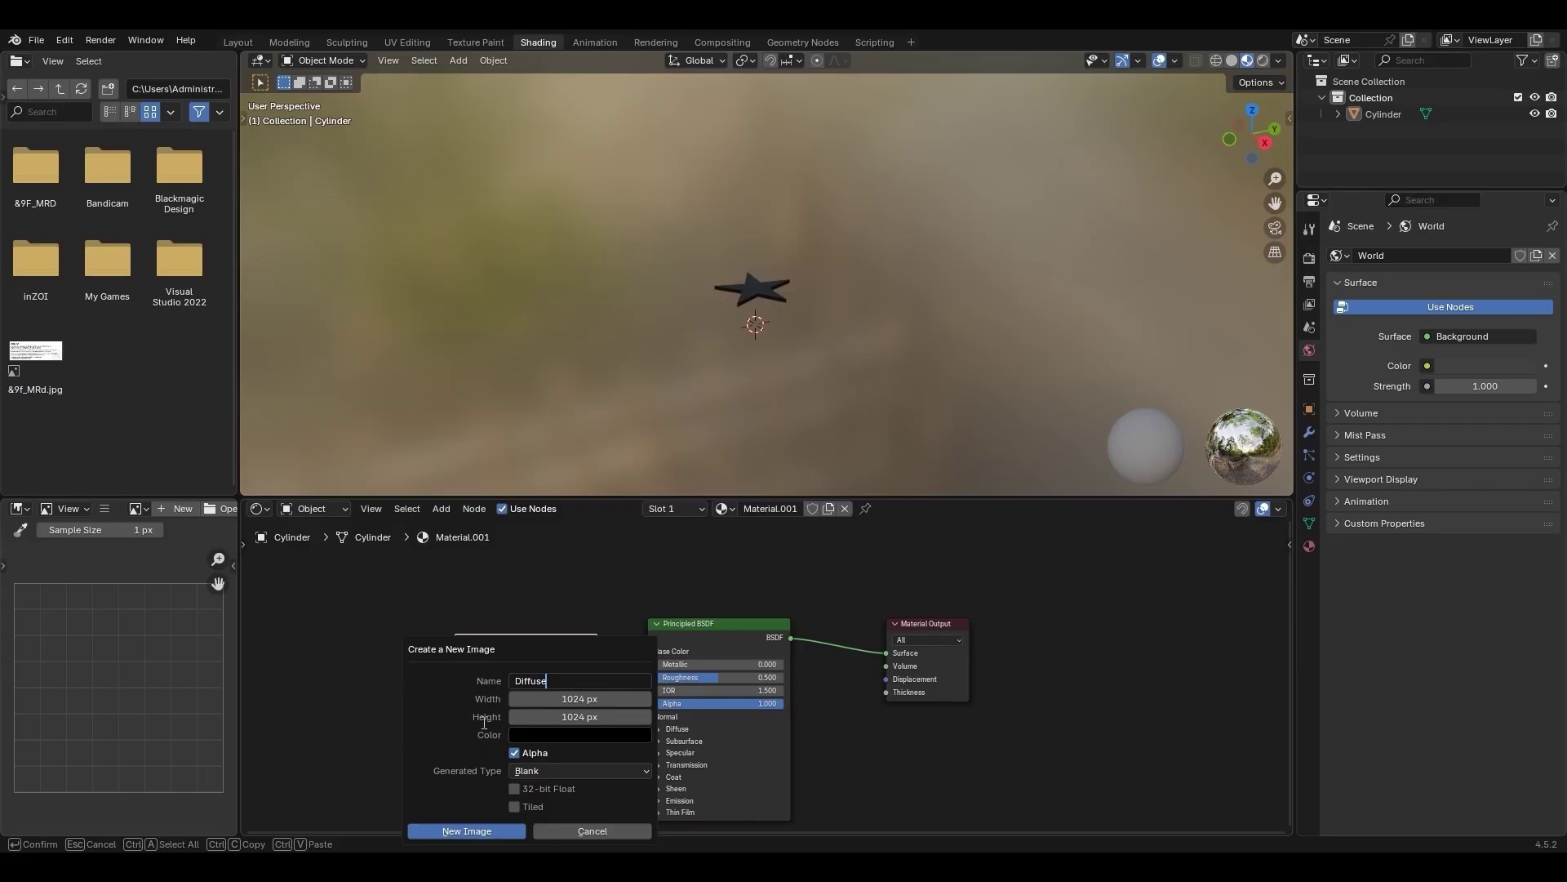
text(iffuse)
click(581, 736)
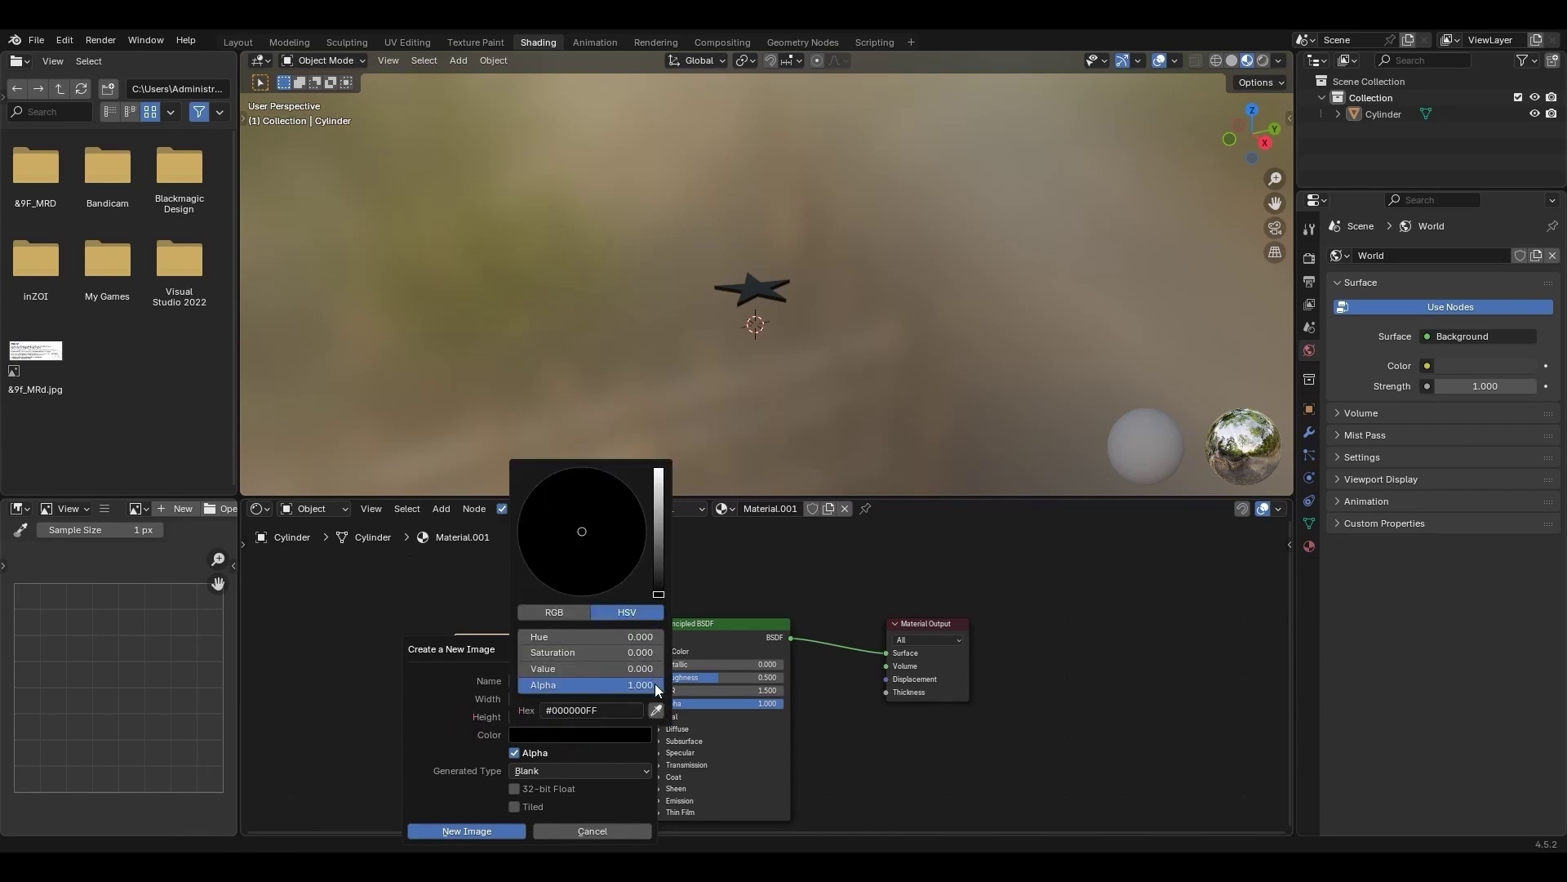
drag(658, 691, 539, 691)
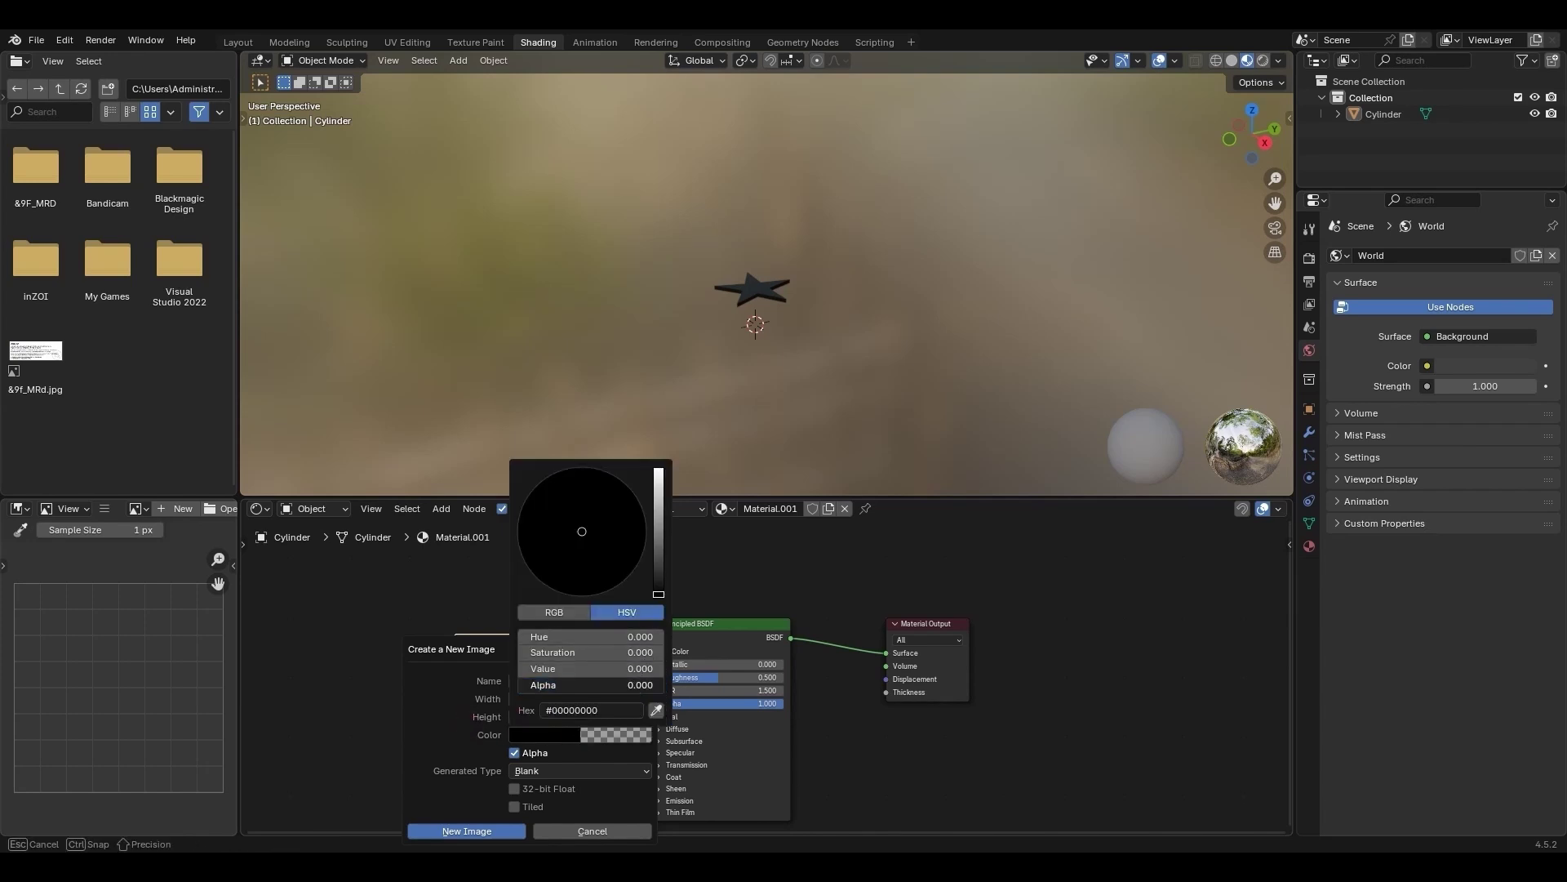
click(482, 831)
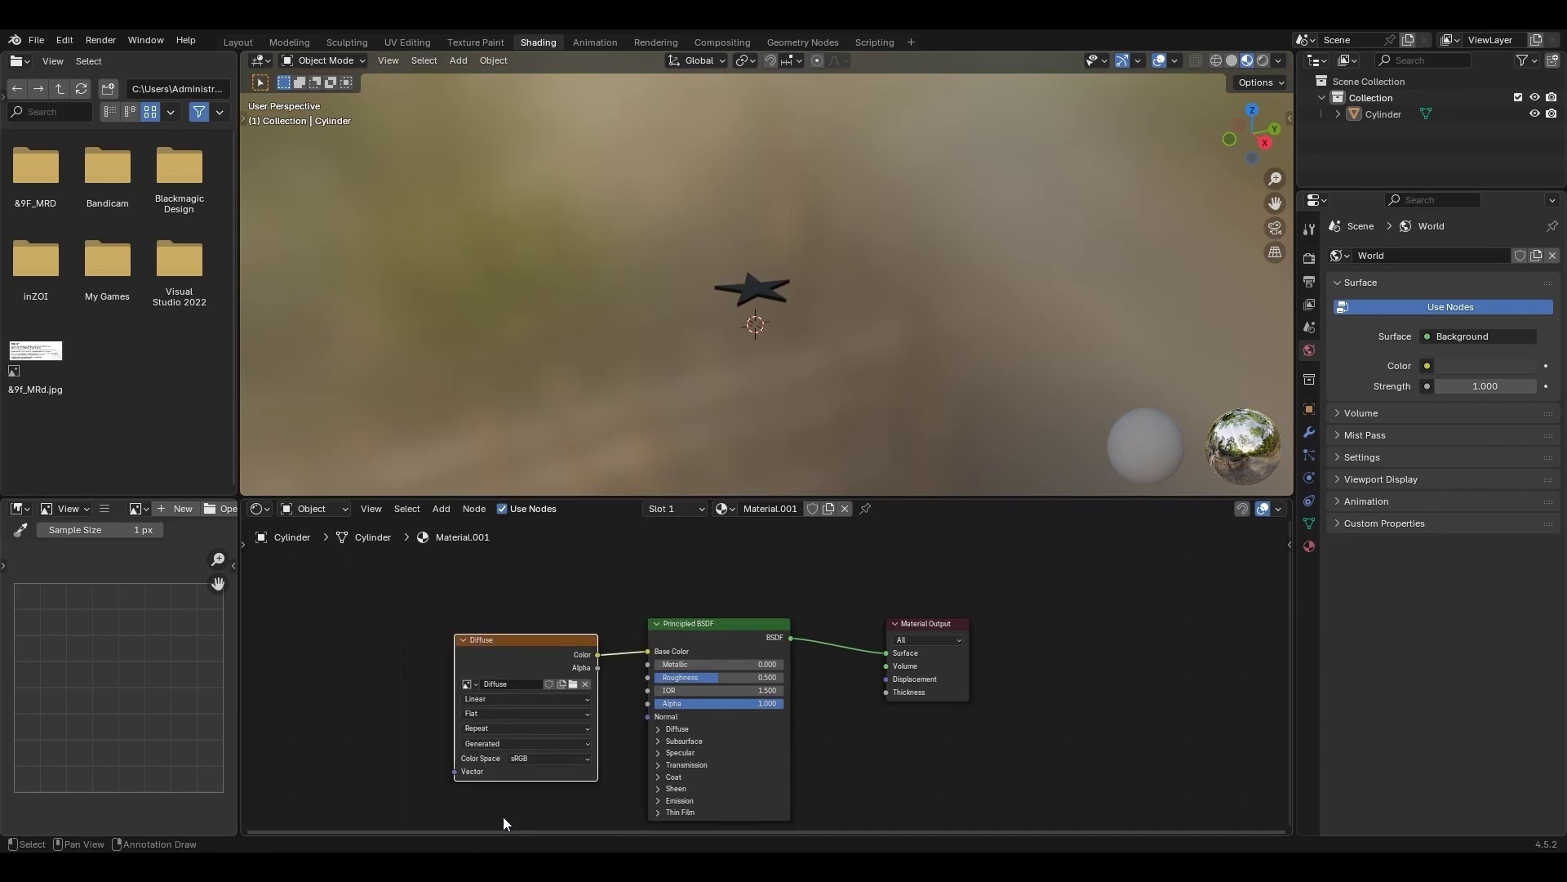
click(500, 41)
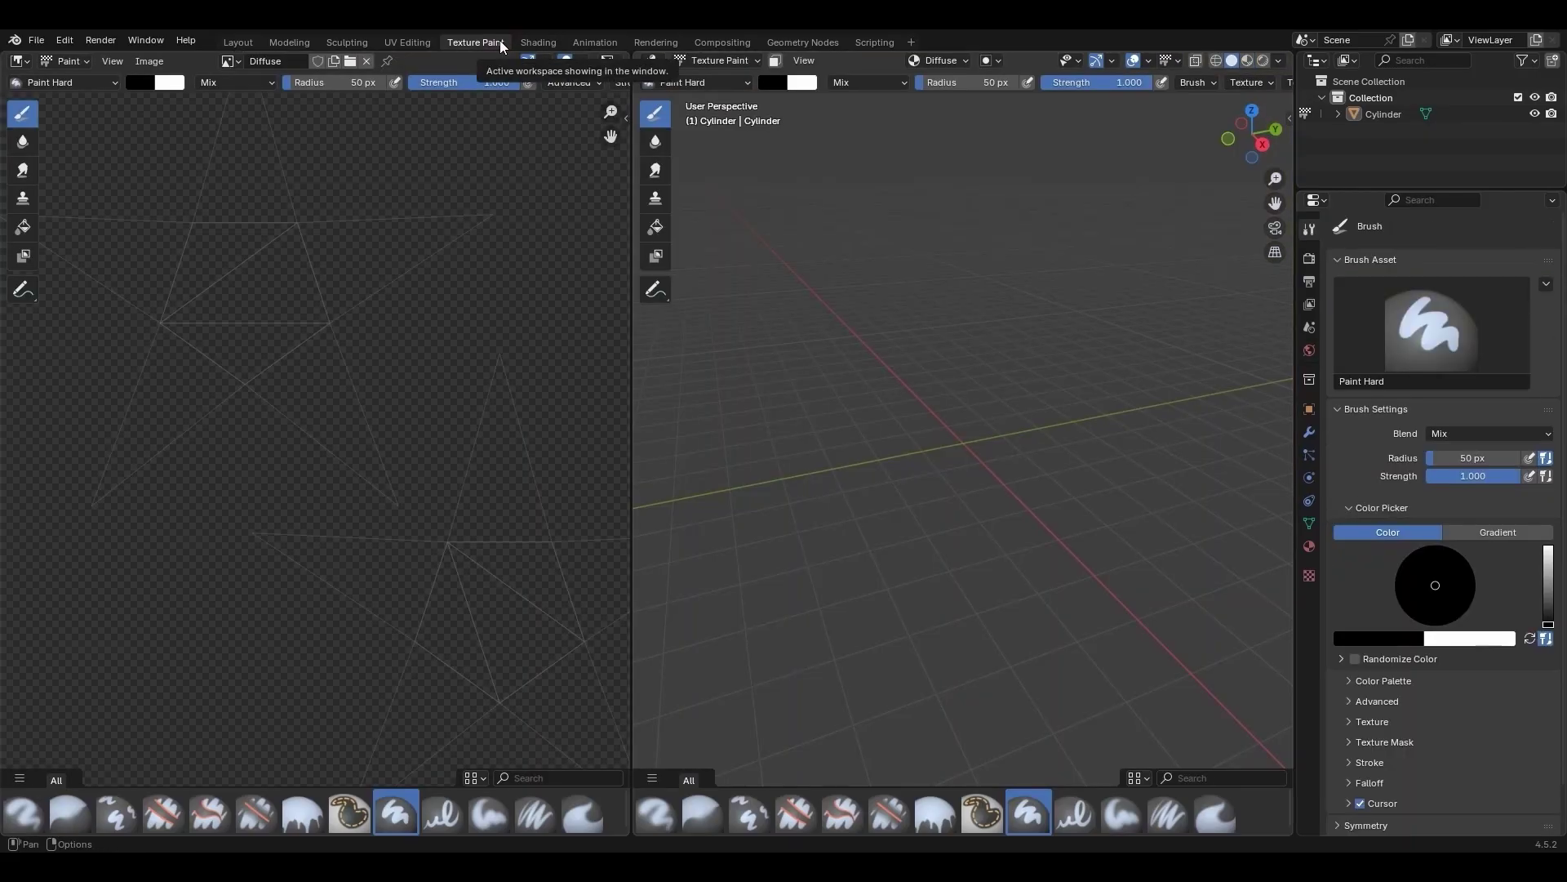
- Fill the texture with the Fill brush in yellow #FFD500, then save the image as T_Diffuse.png
click(657, 233)
click(771, 83)
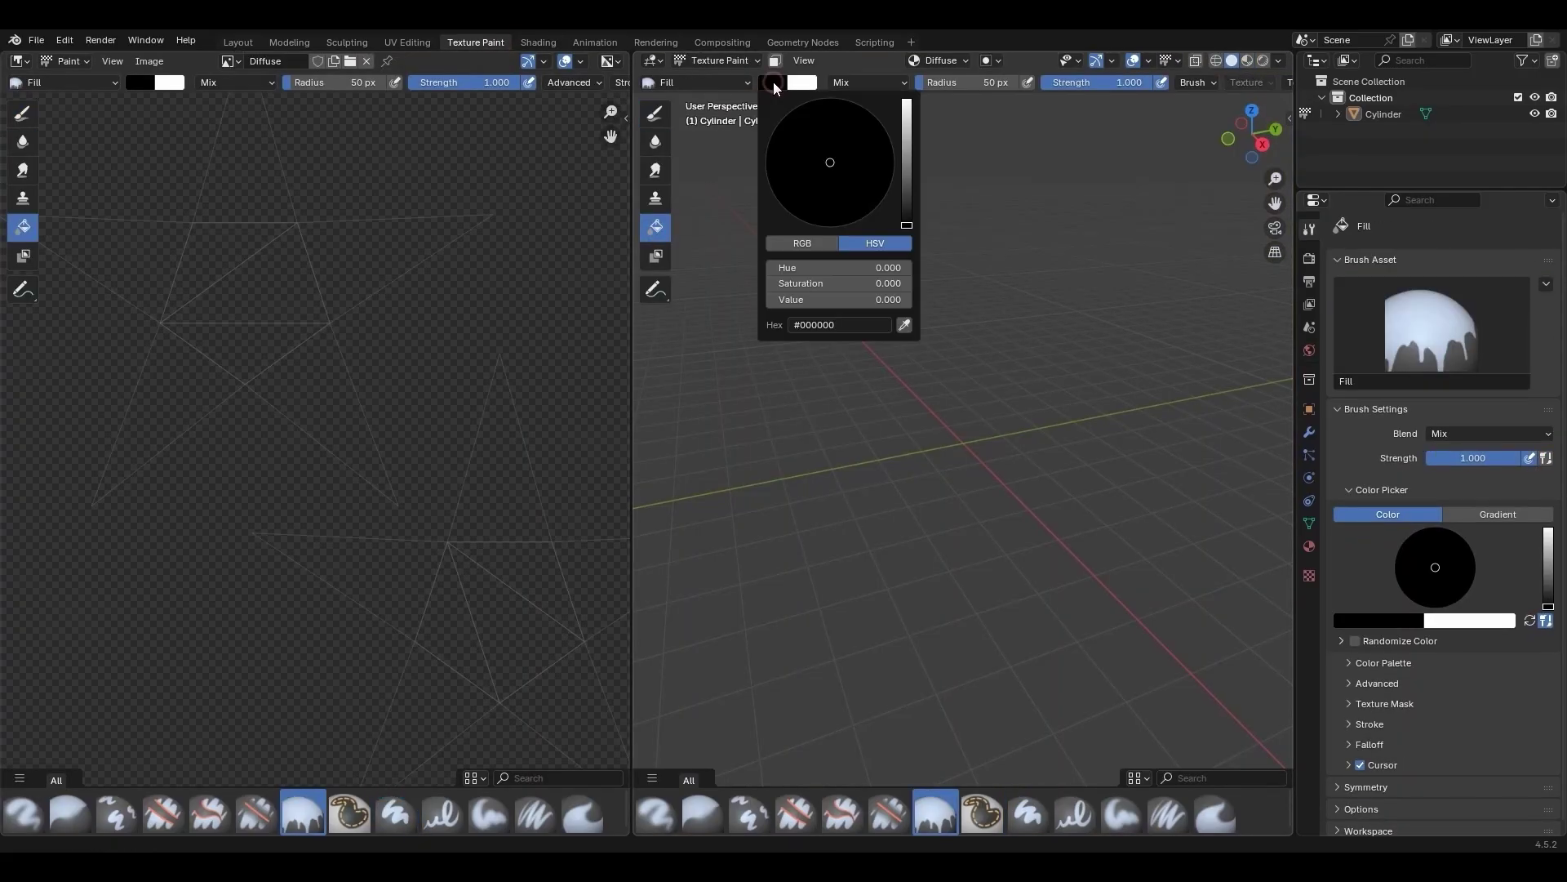
drag(906, 226, 906, 99)
drag(834, 153, 782, 209)
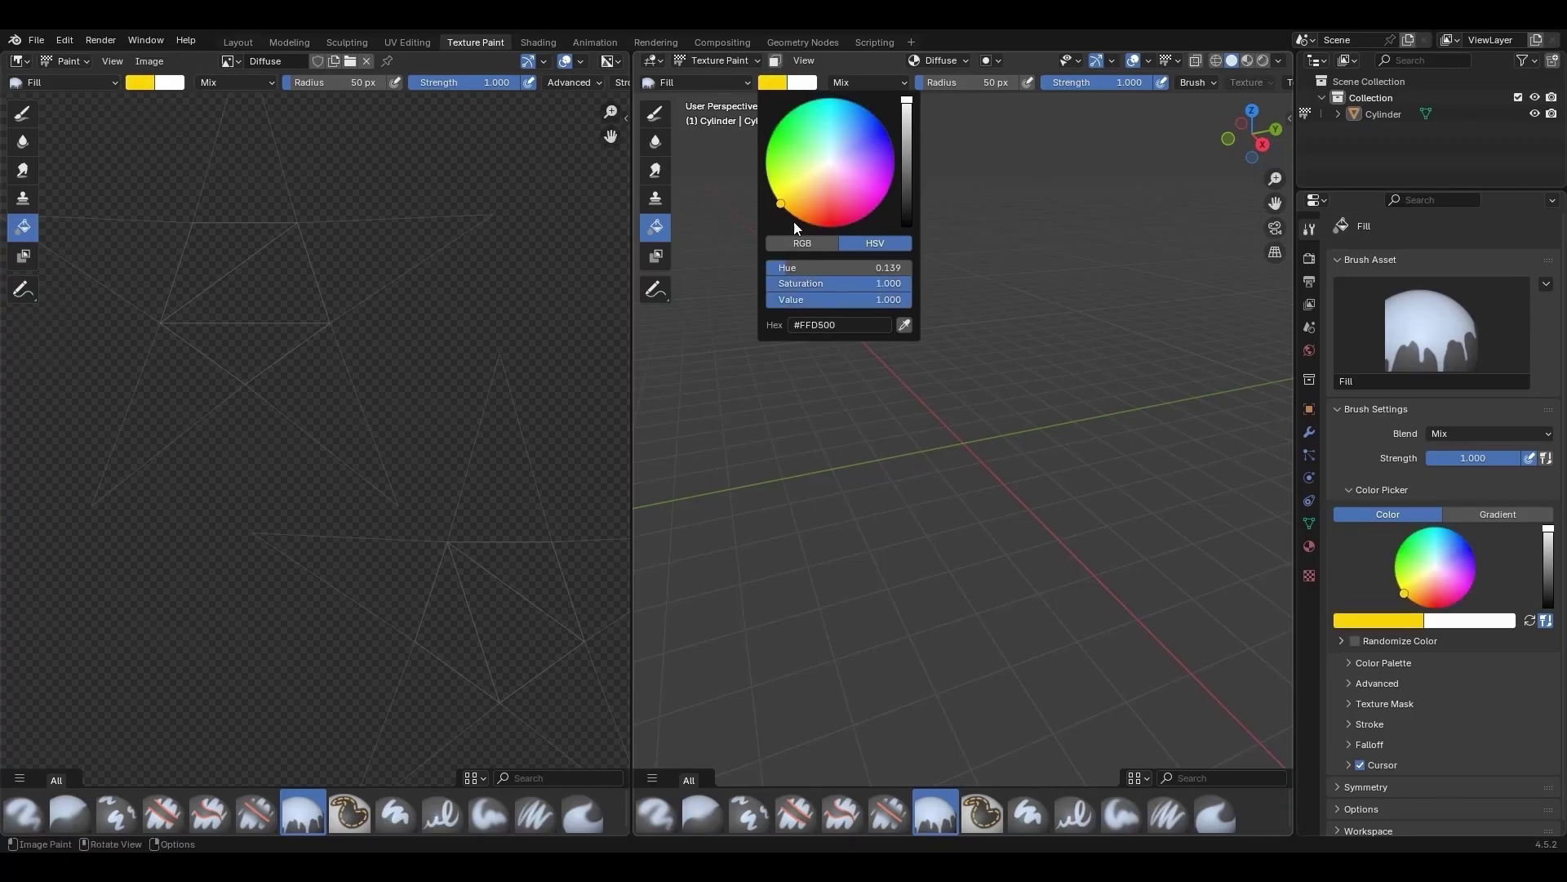
click(965, 445)
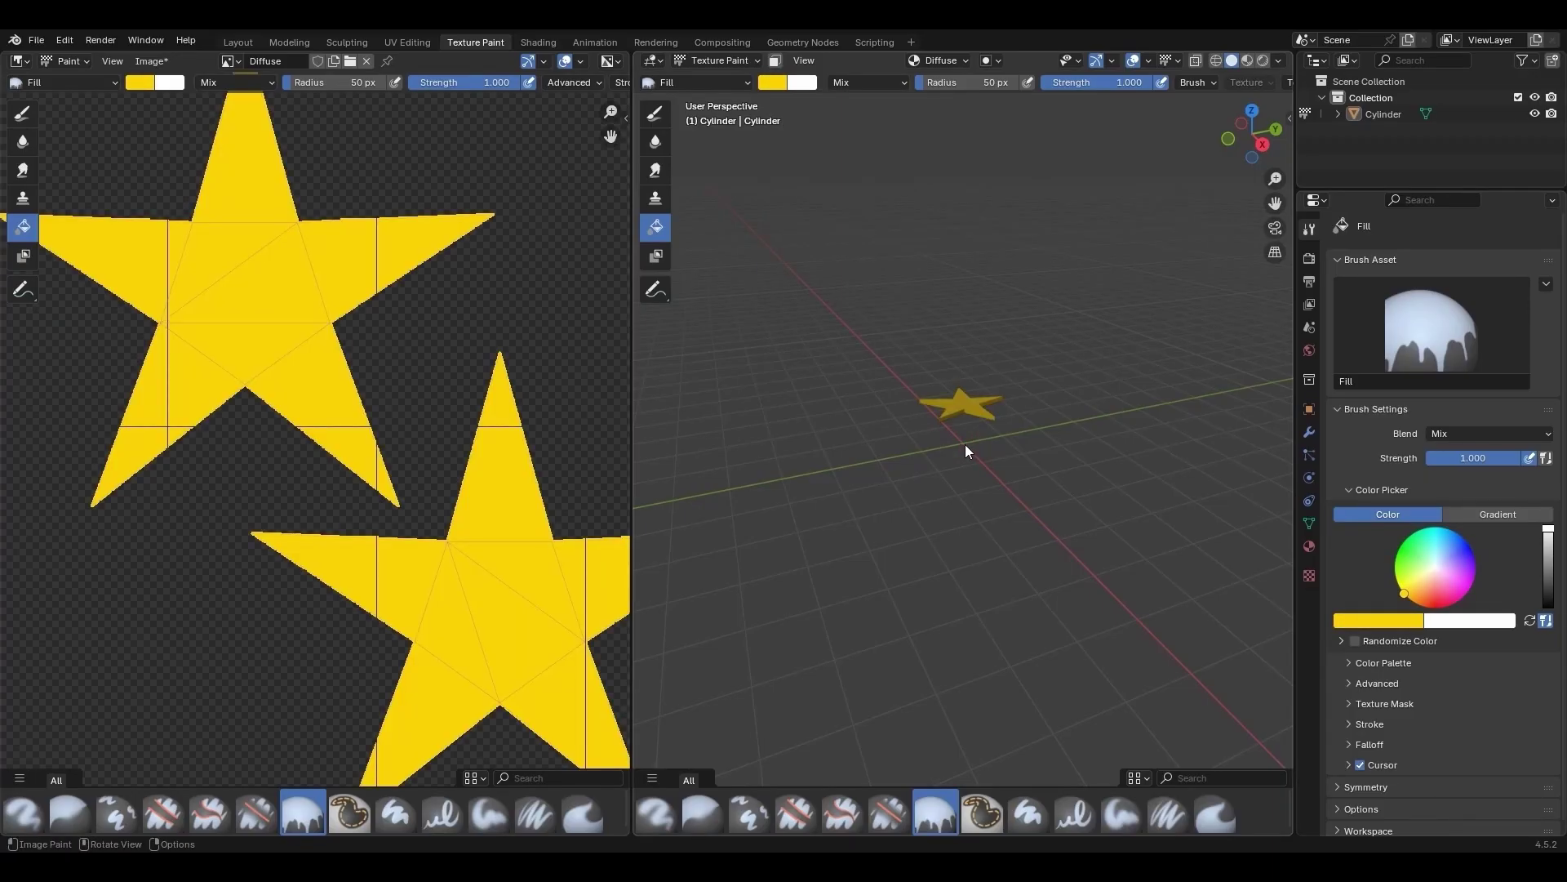
key(KP_Decimal)
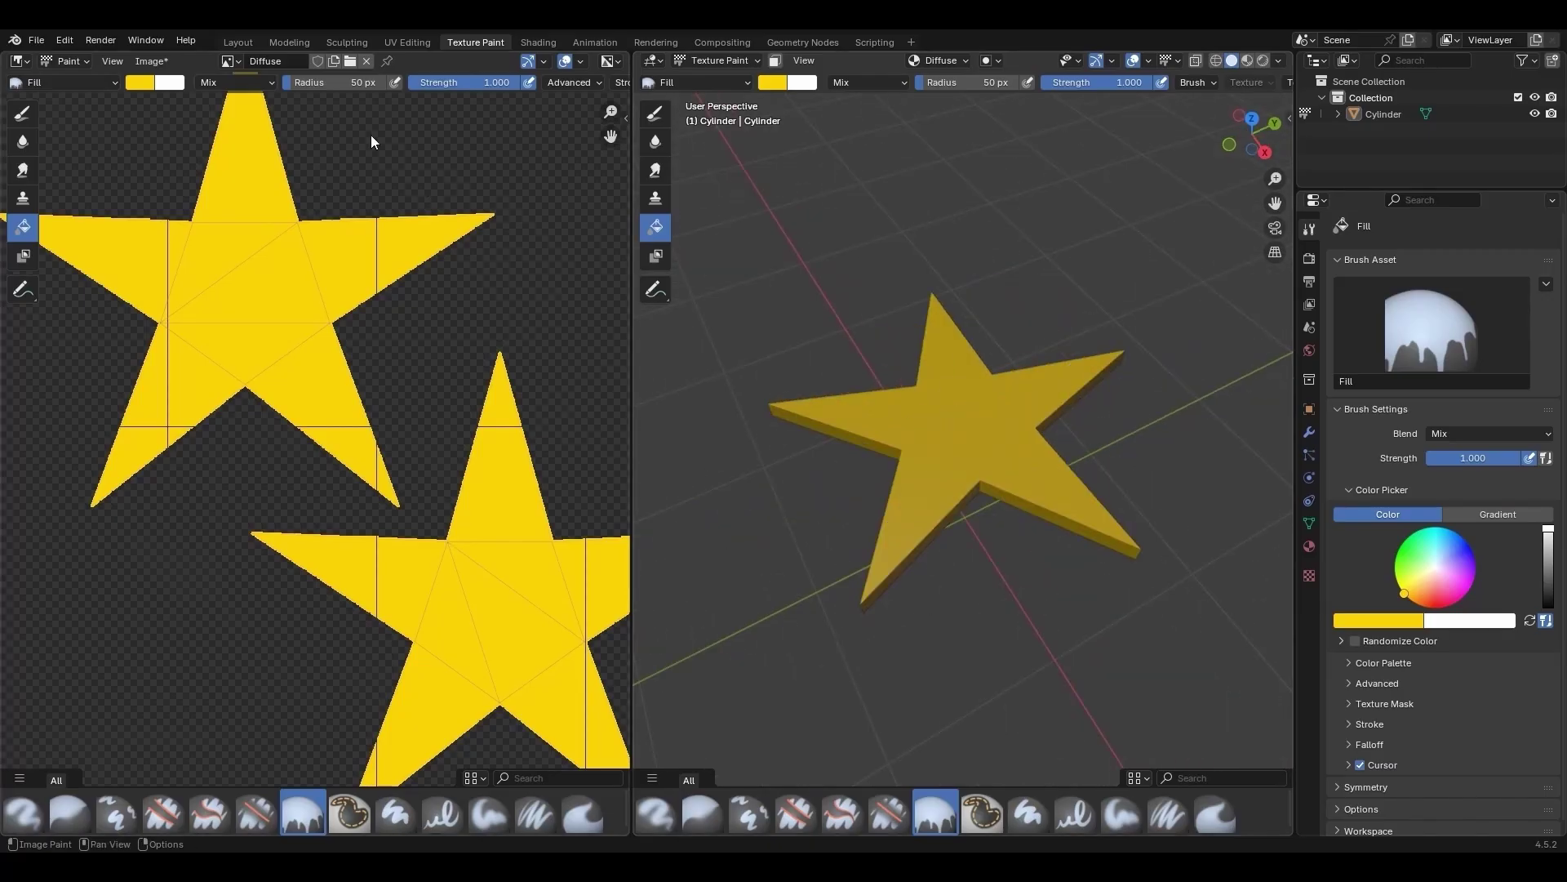
click(158, 59)
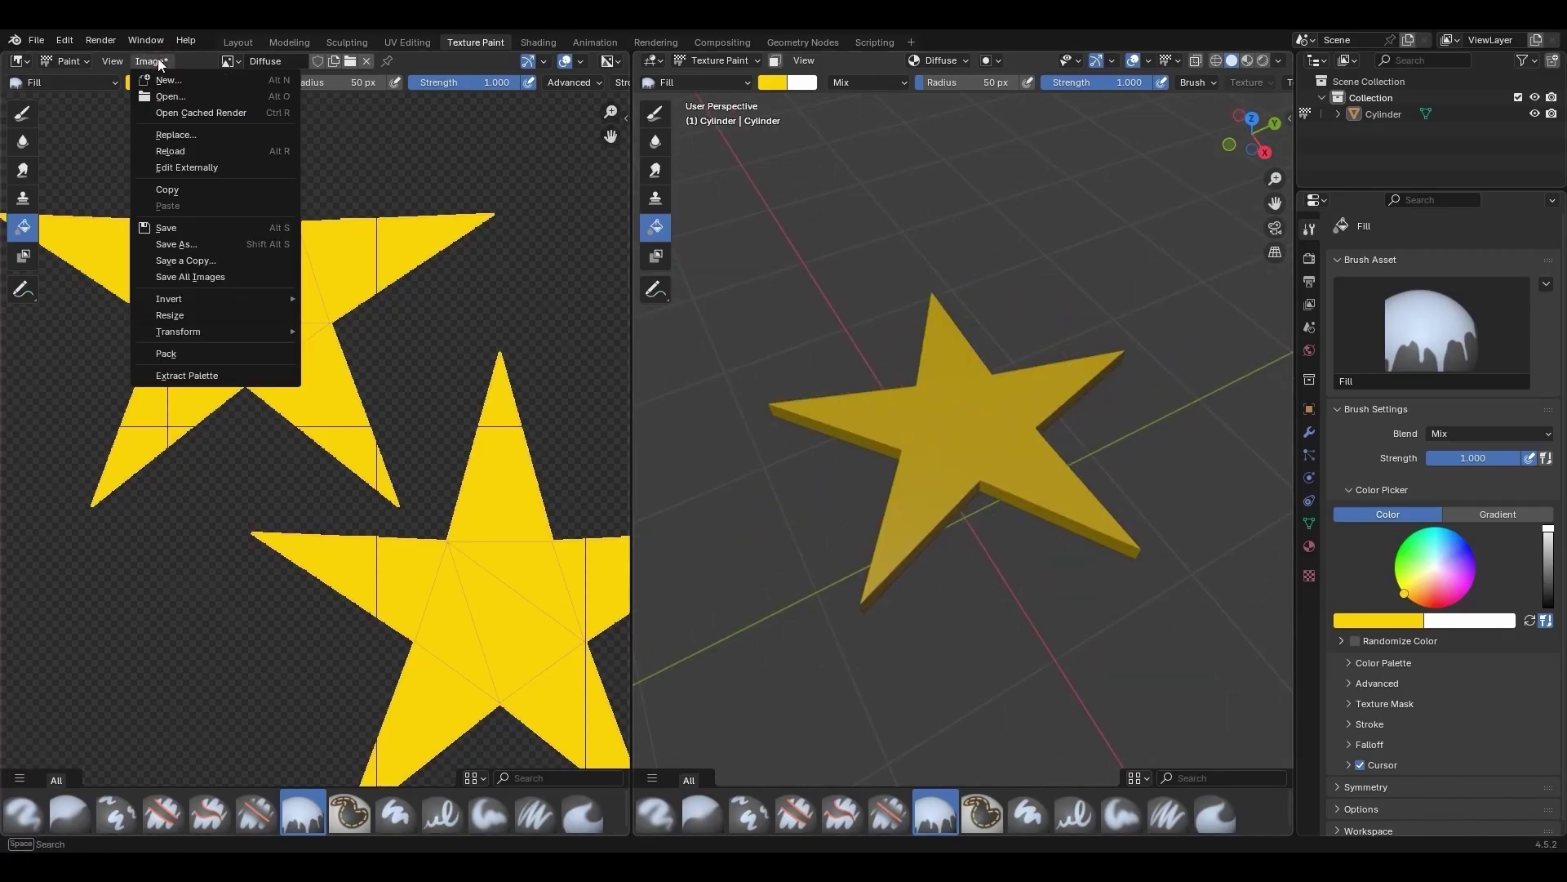
click(204, 244)
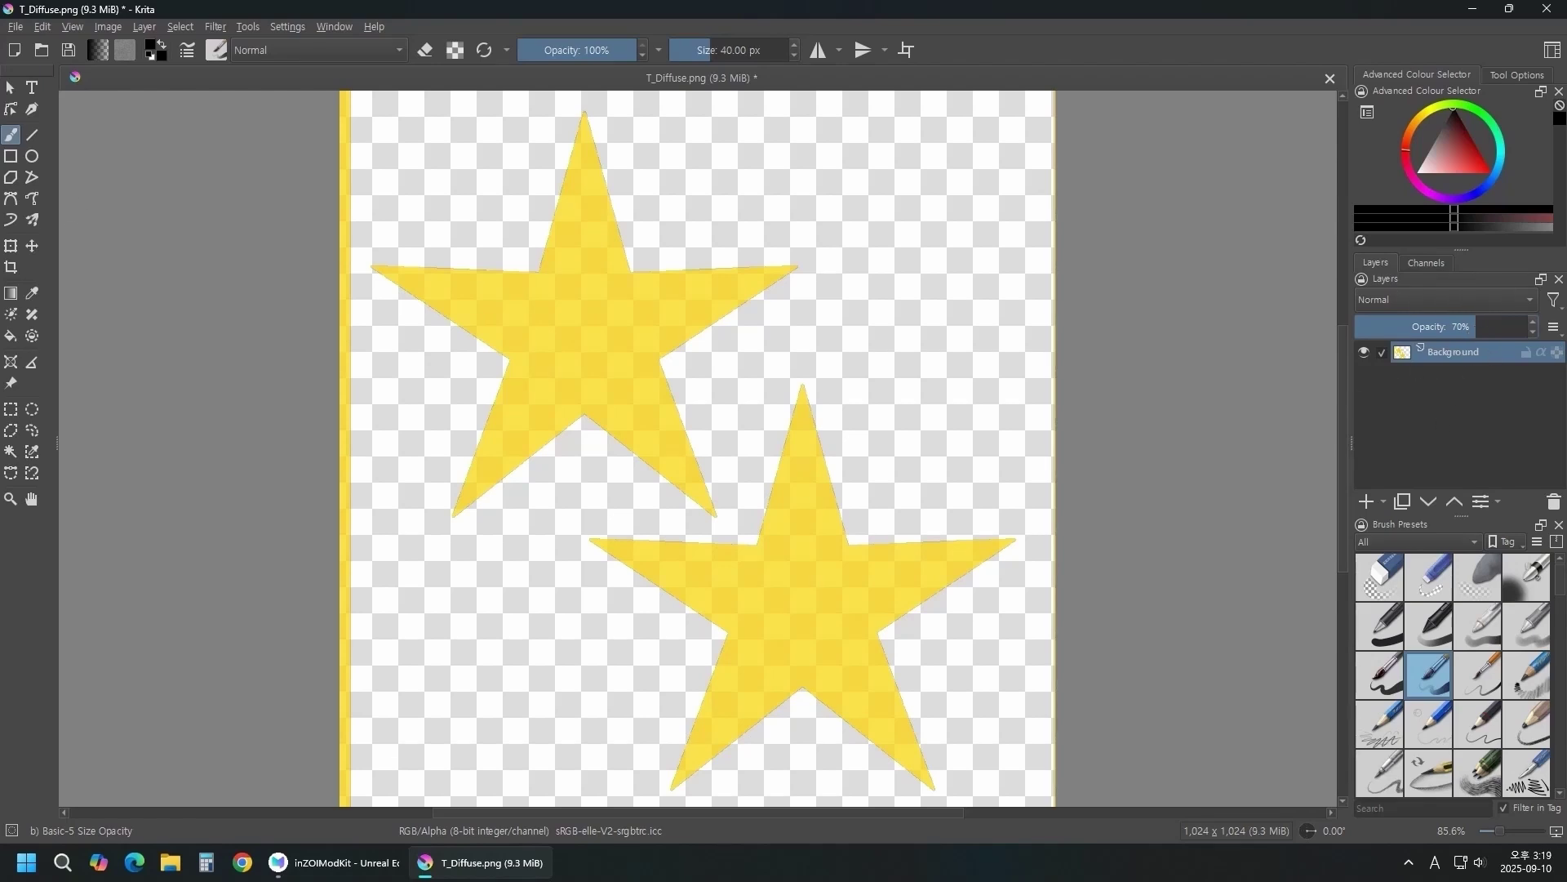
- Save the texture over T_Diffuse.png in Star01, confirming the overwrite and default PNG options
click(16, 26)
click(351, 130)
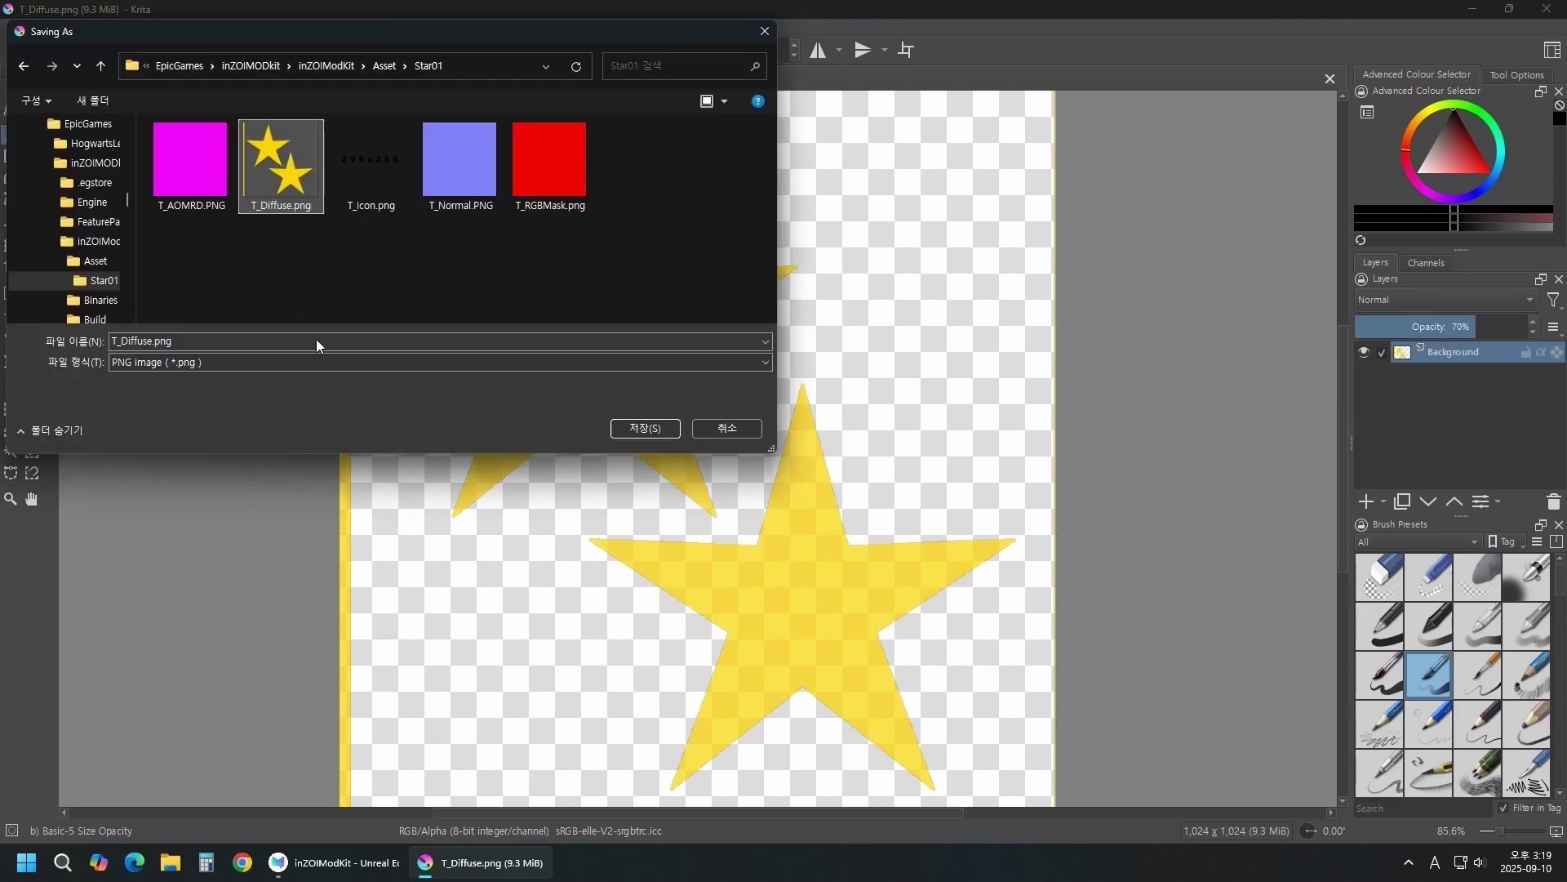
click(644, 428)
click(800, 431)
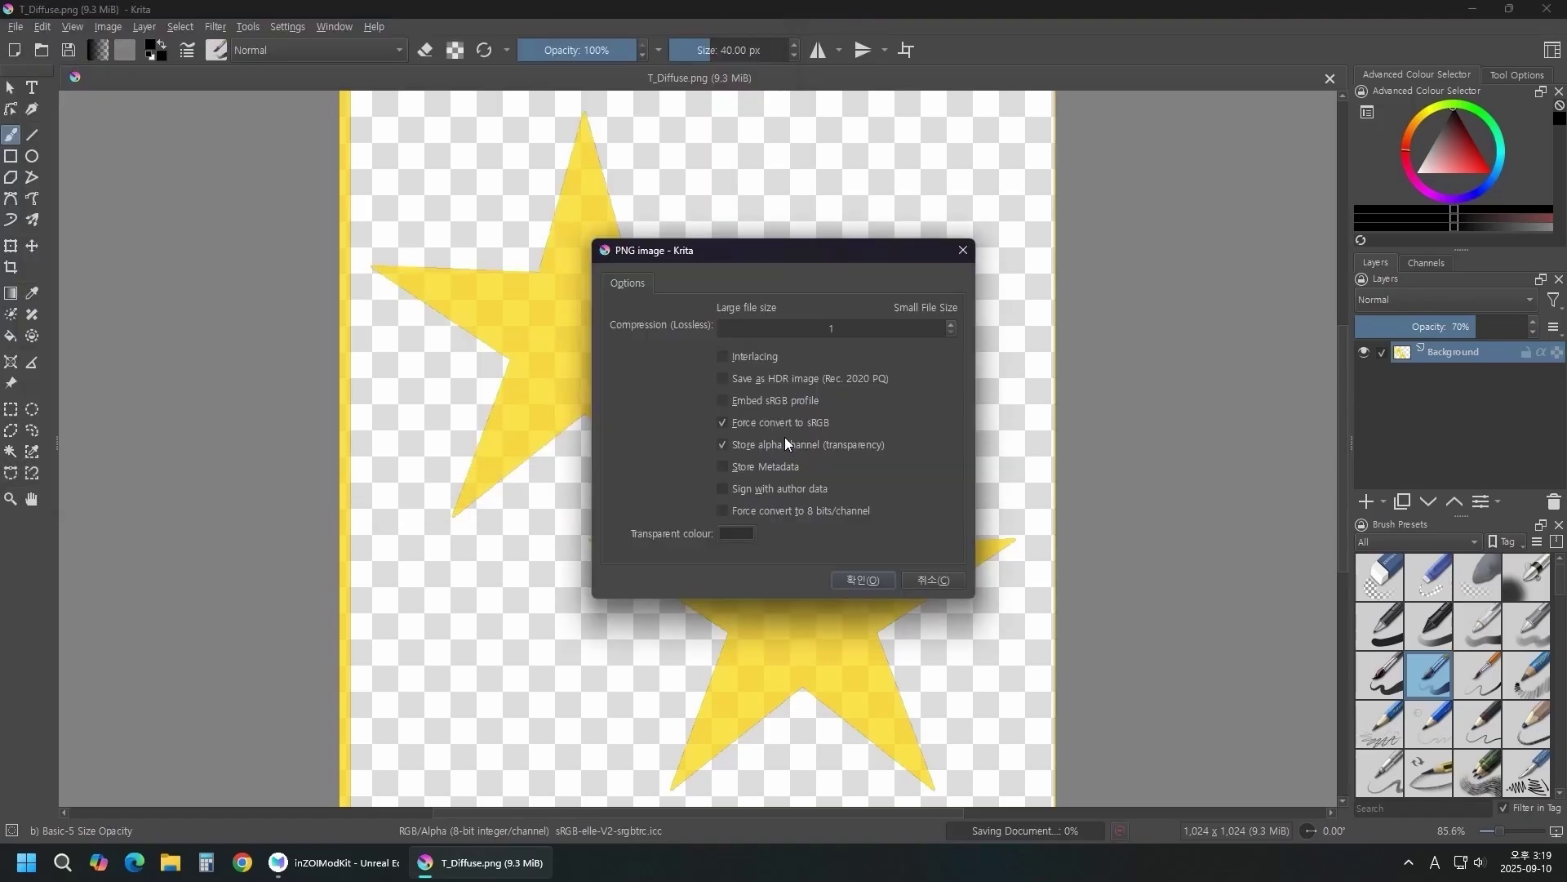
click(865, 584)
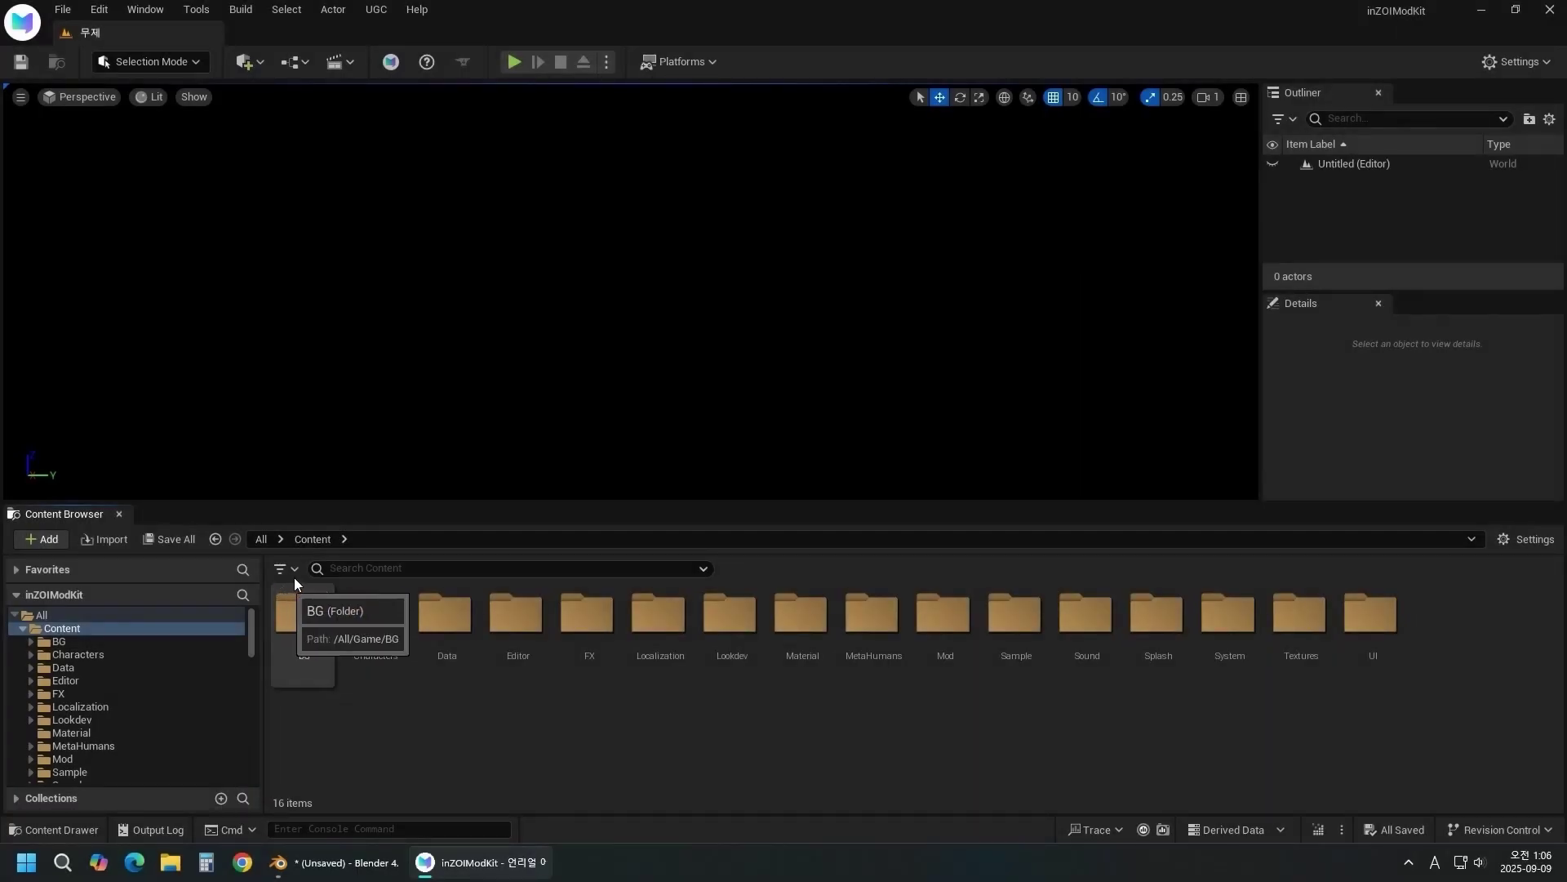
- Filter the Content Browser to static meshes and export Female_Head as FBX into Tutorial
click(294, 575)
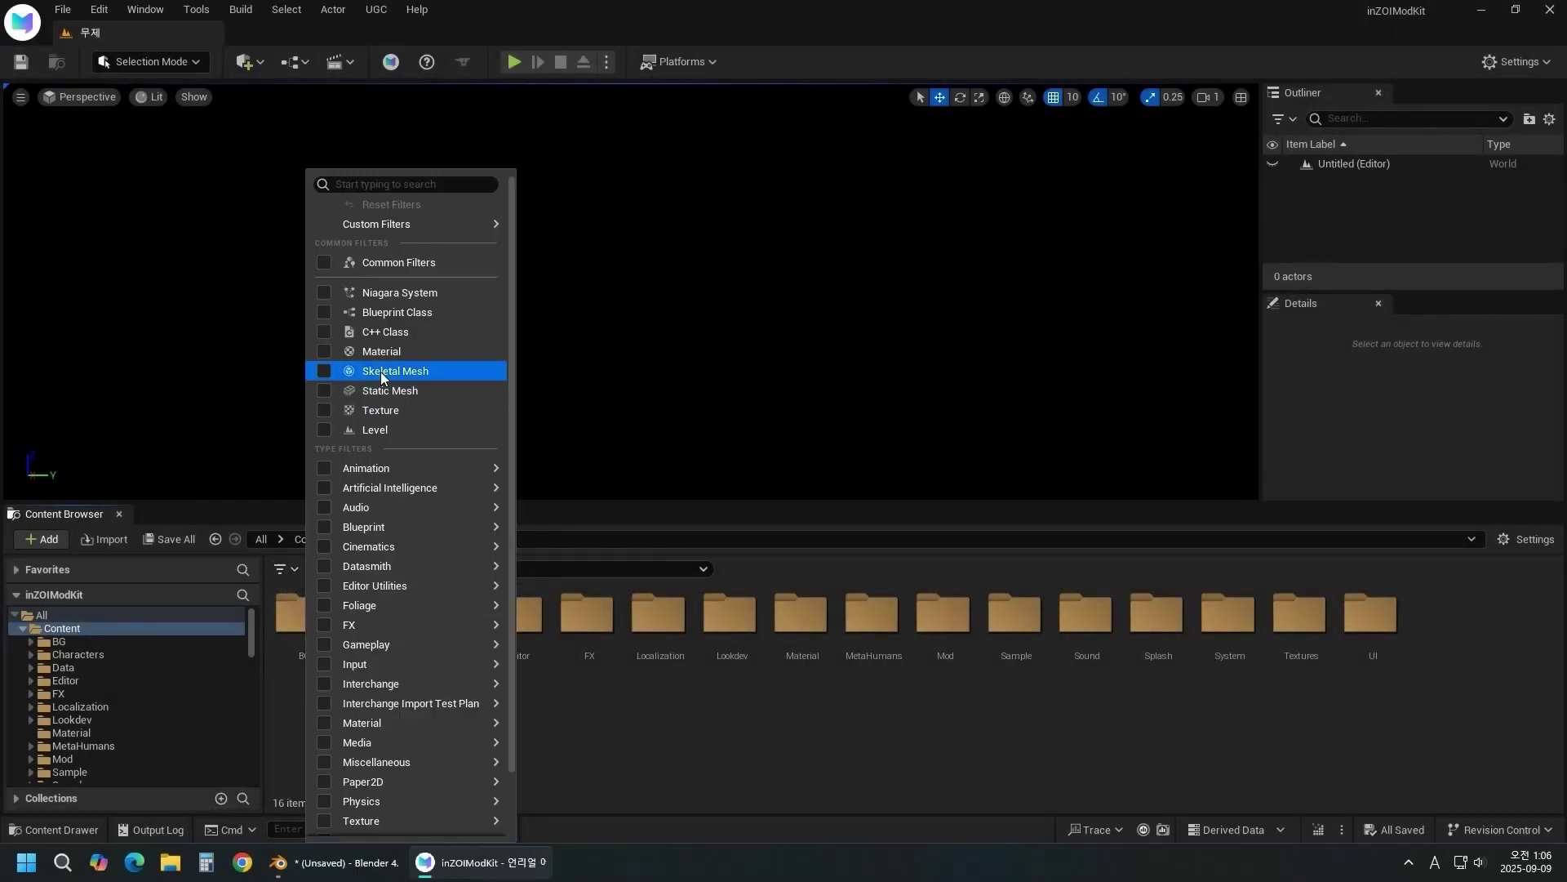
click(446, 390)
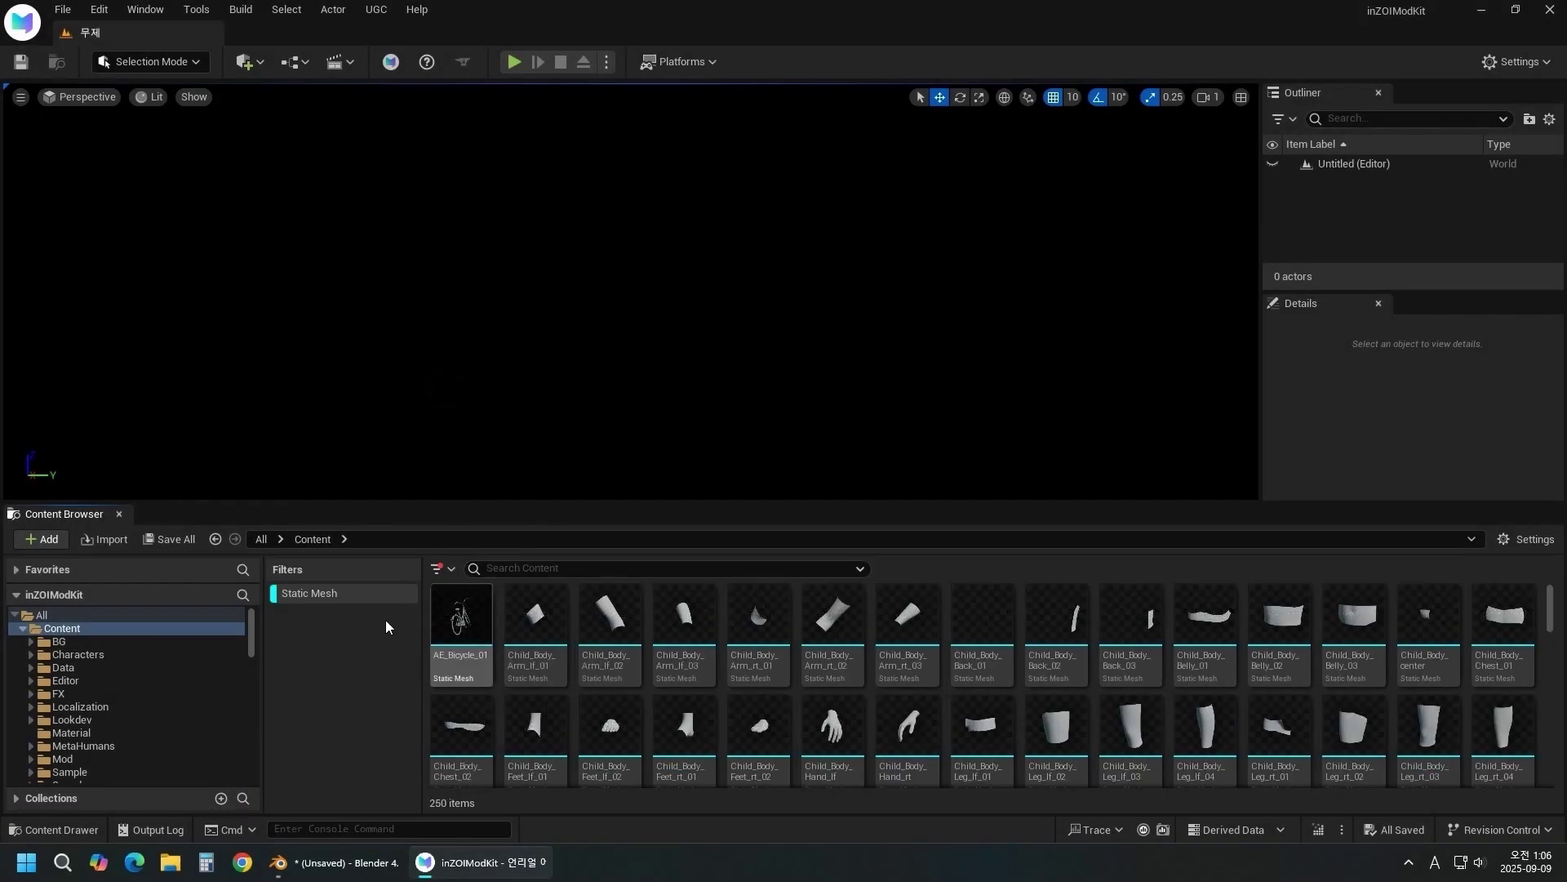
scroll(1205, 658, down, 8)
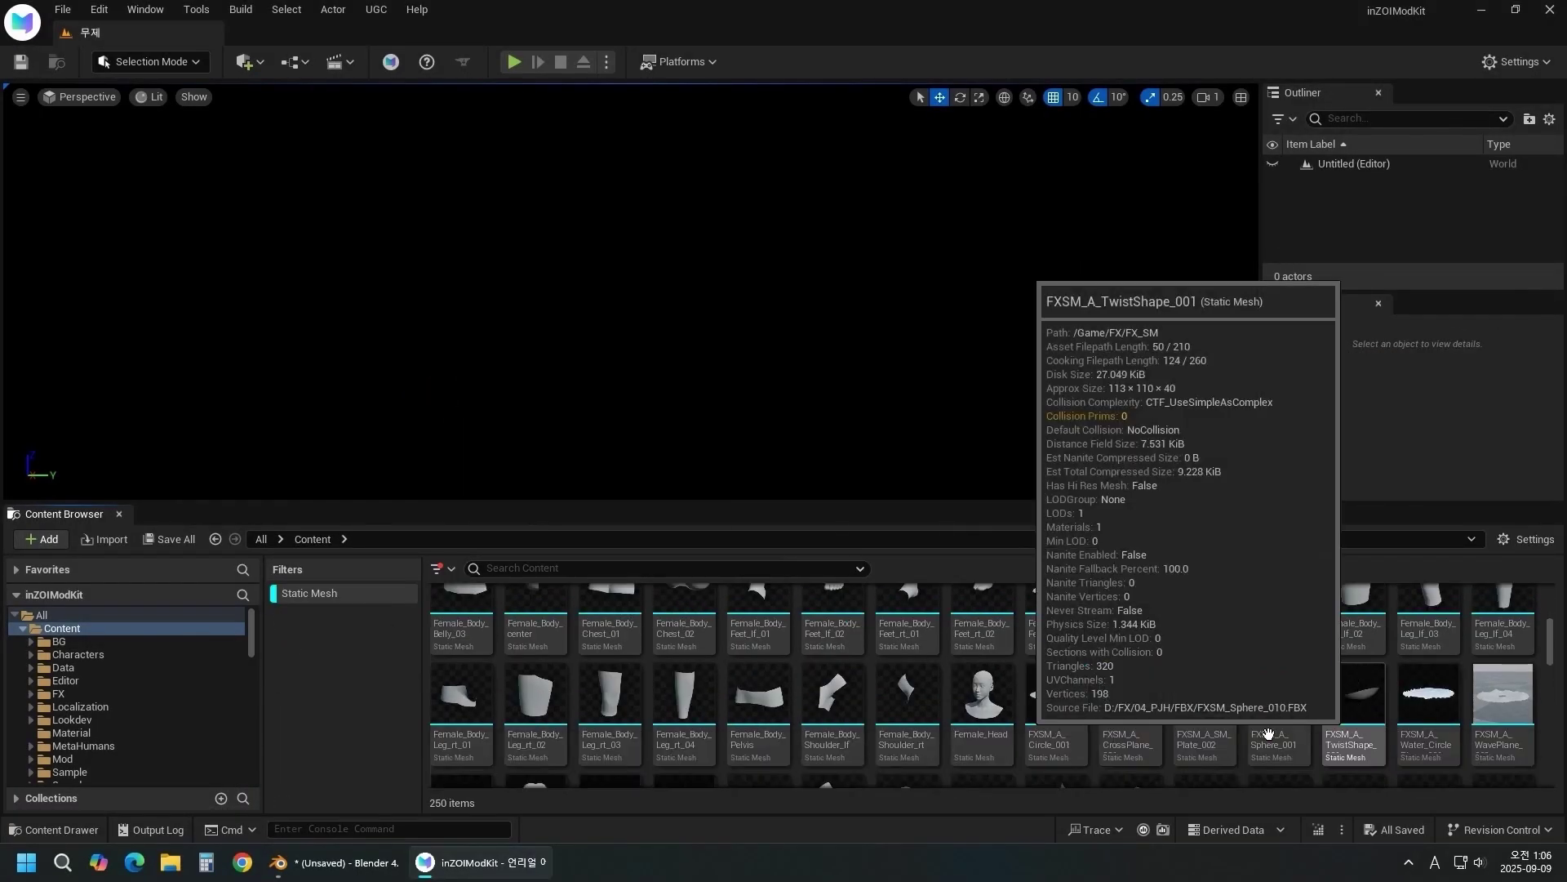
right_click(1004, 755)
mouse_move(1173, 514)
click(1278, 610)
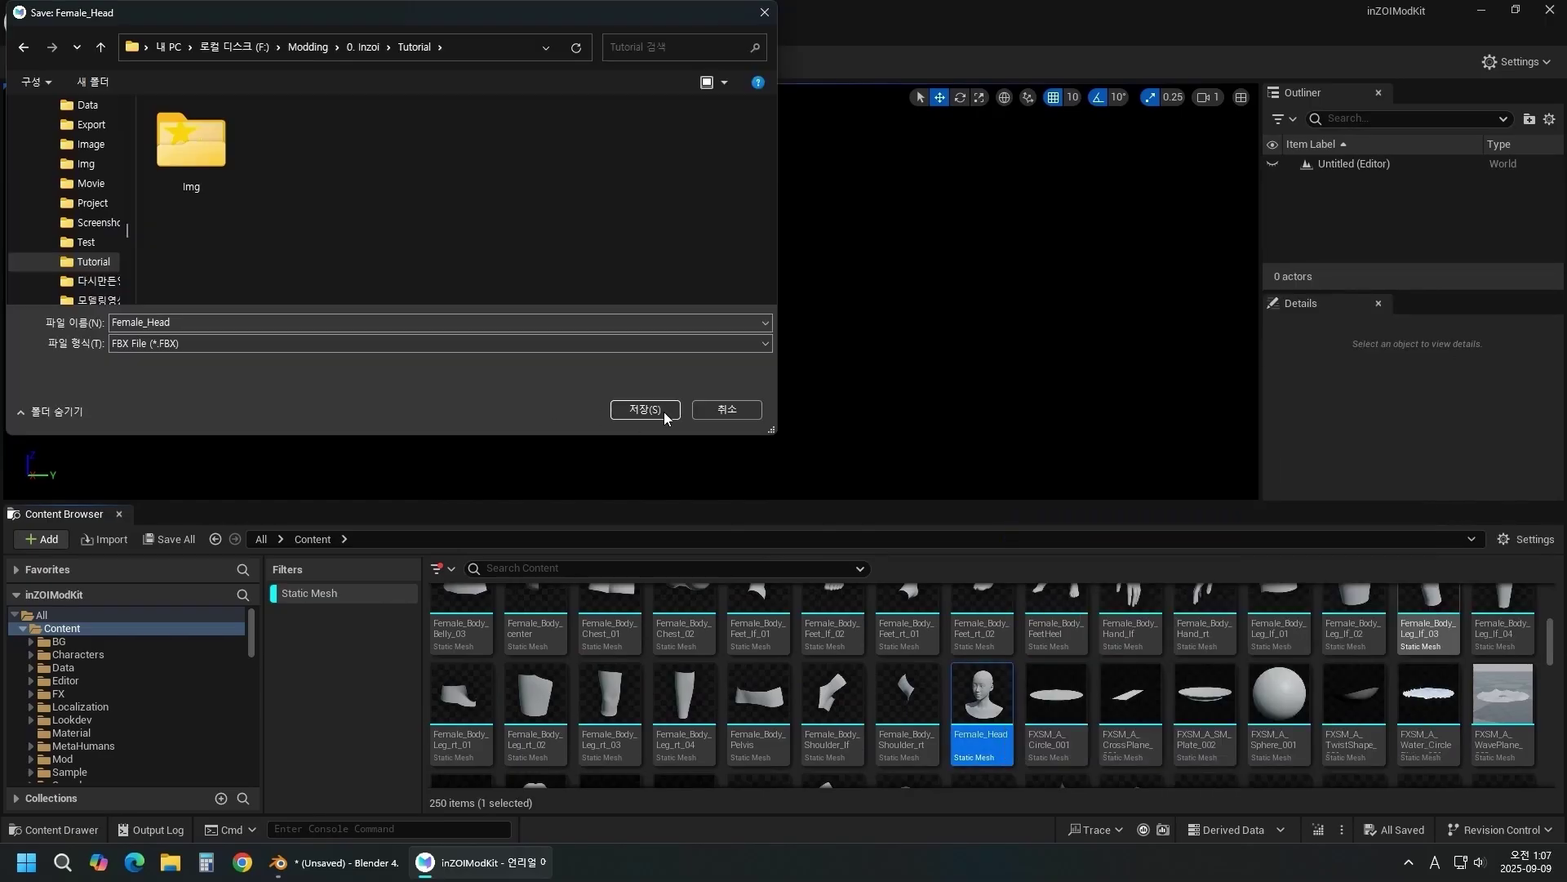
click(664, 412)
click(875, 603)
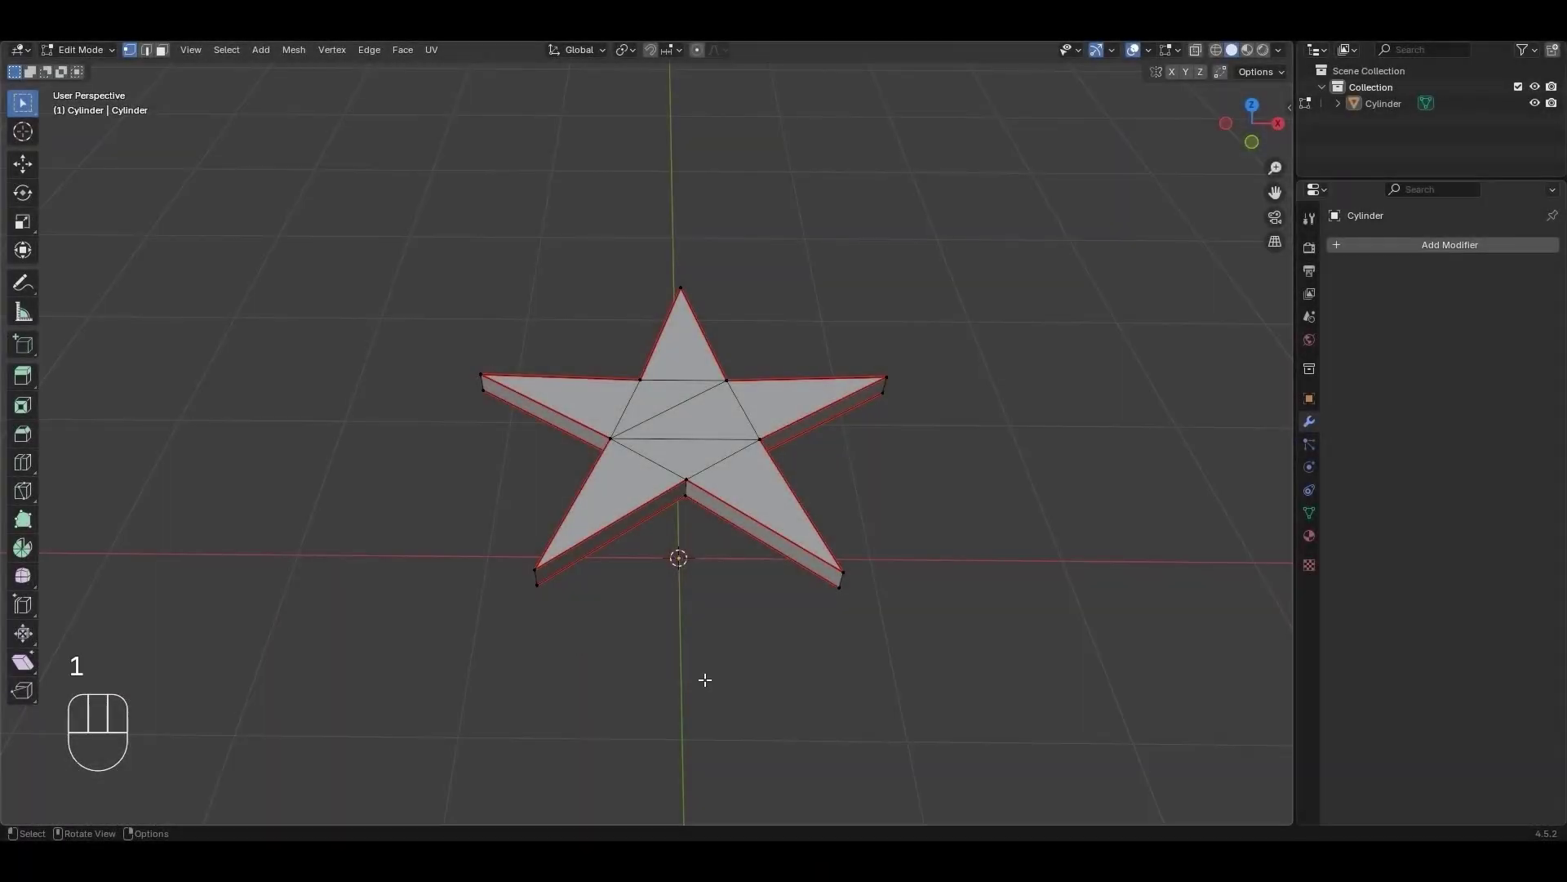
- Snap the 3D cursor to the star's lower-left tip vertex, then set its X and Y to 0
click(539, 586)
right_click(540, 588)
mouse_move(540, 587)
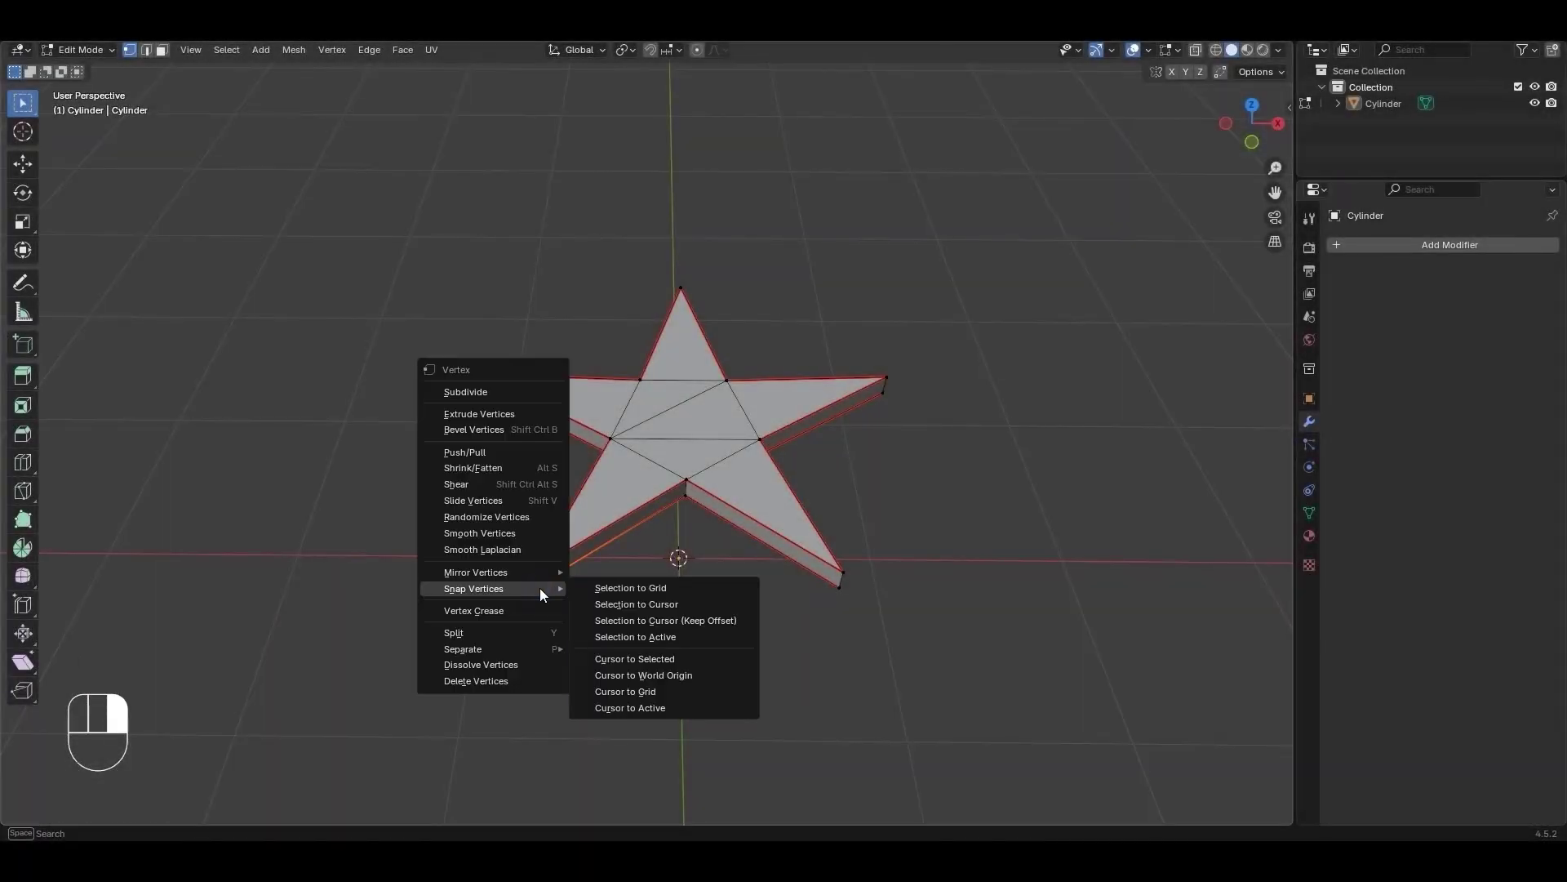
click(749, 659)
key(n)
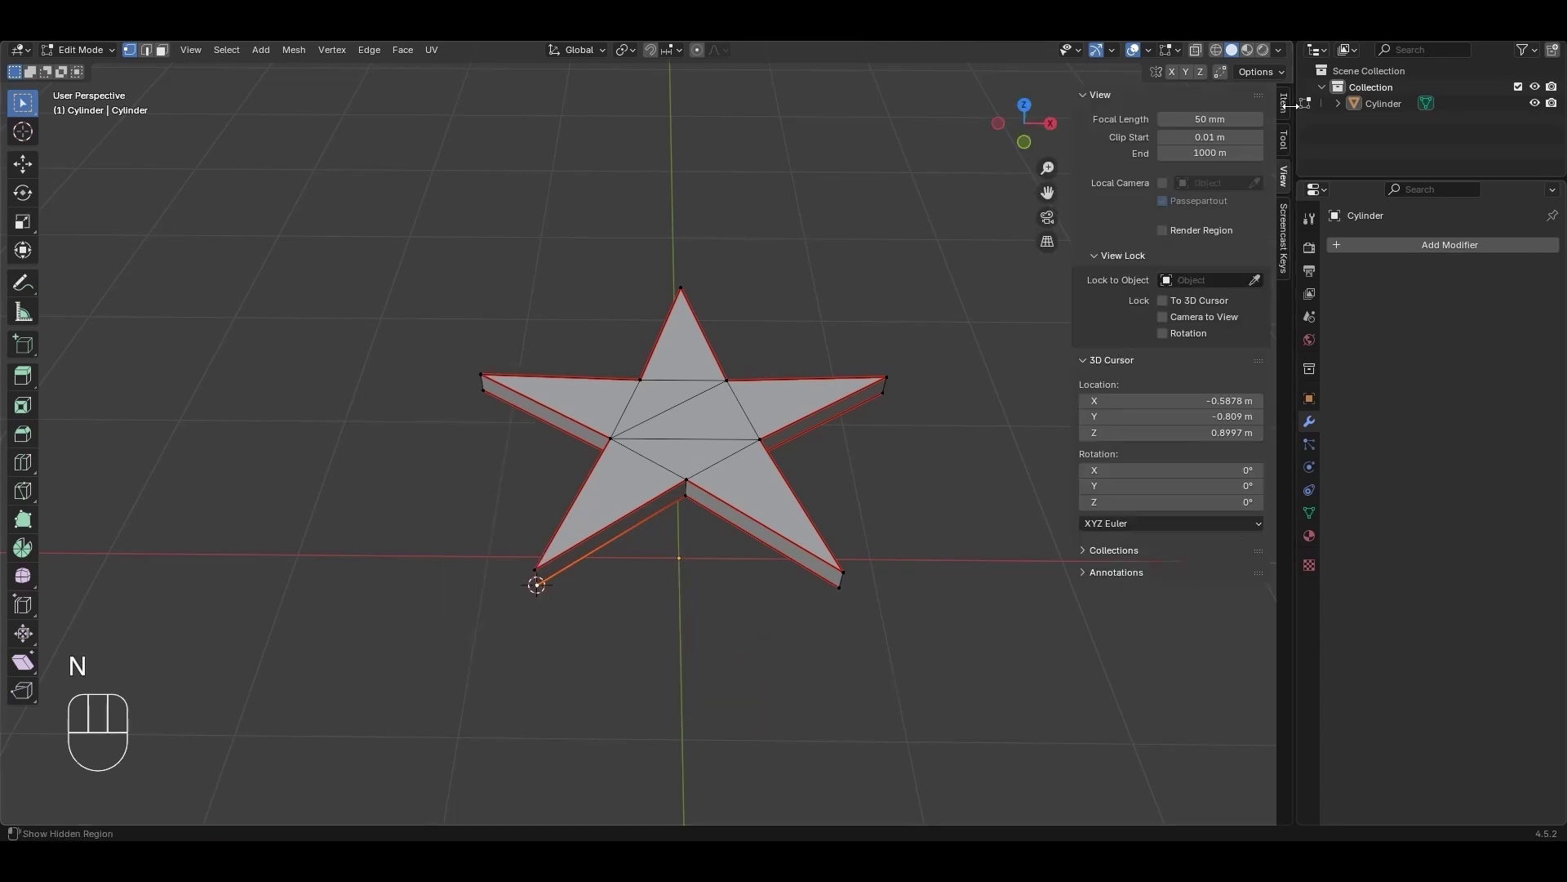
click(1244, 400)
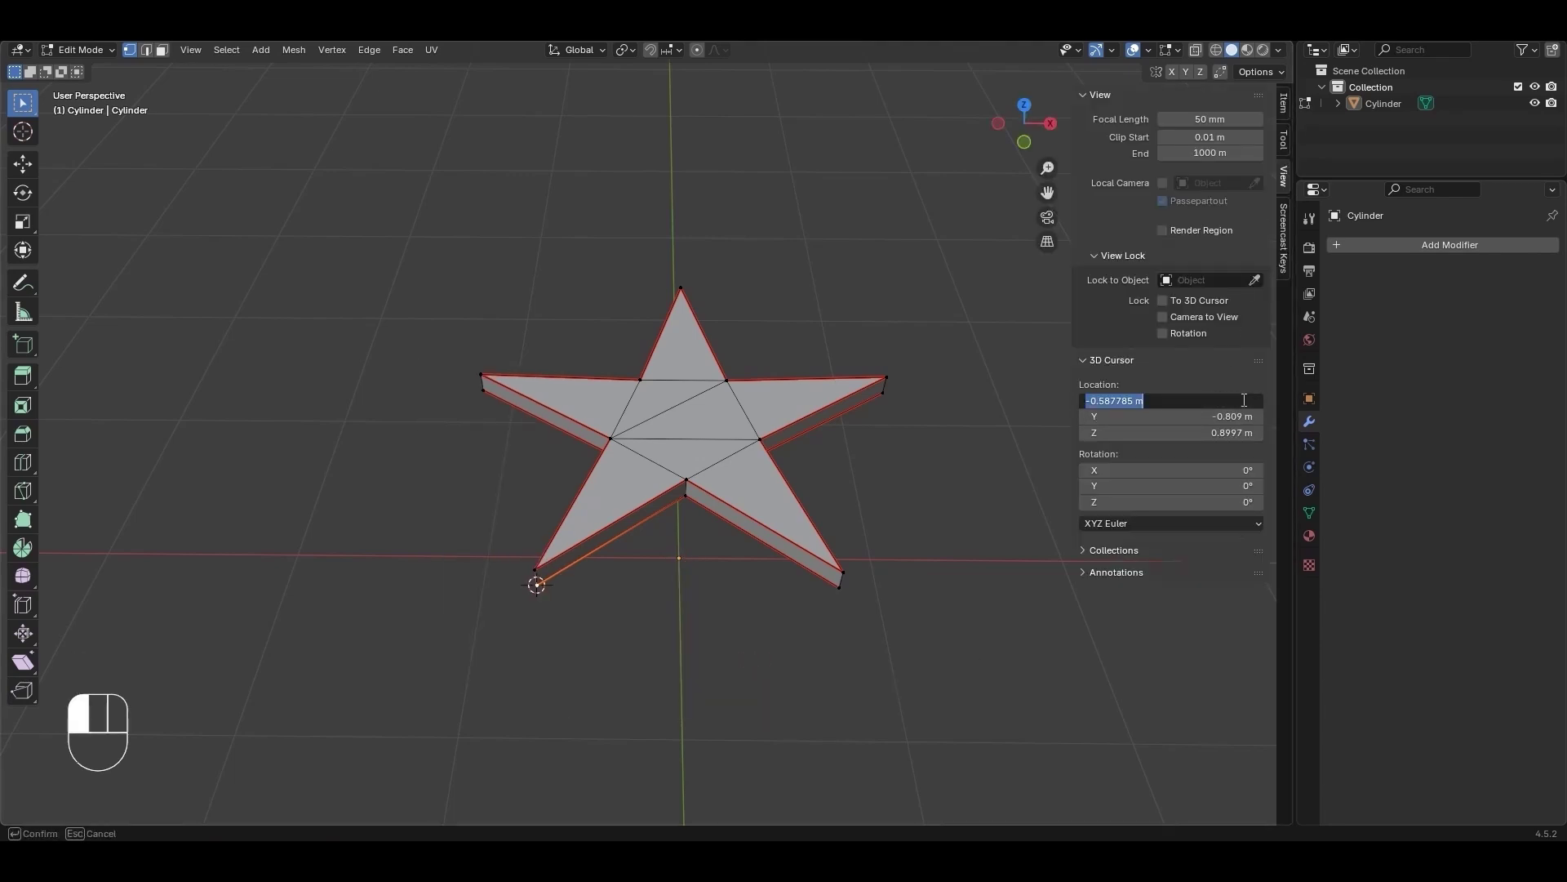
text(0)
key(Return)
click(1244, 416)
text(0)
key(Return)
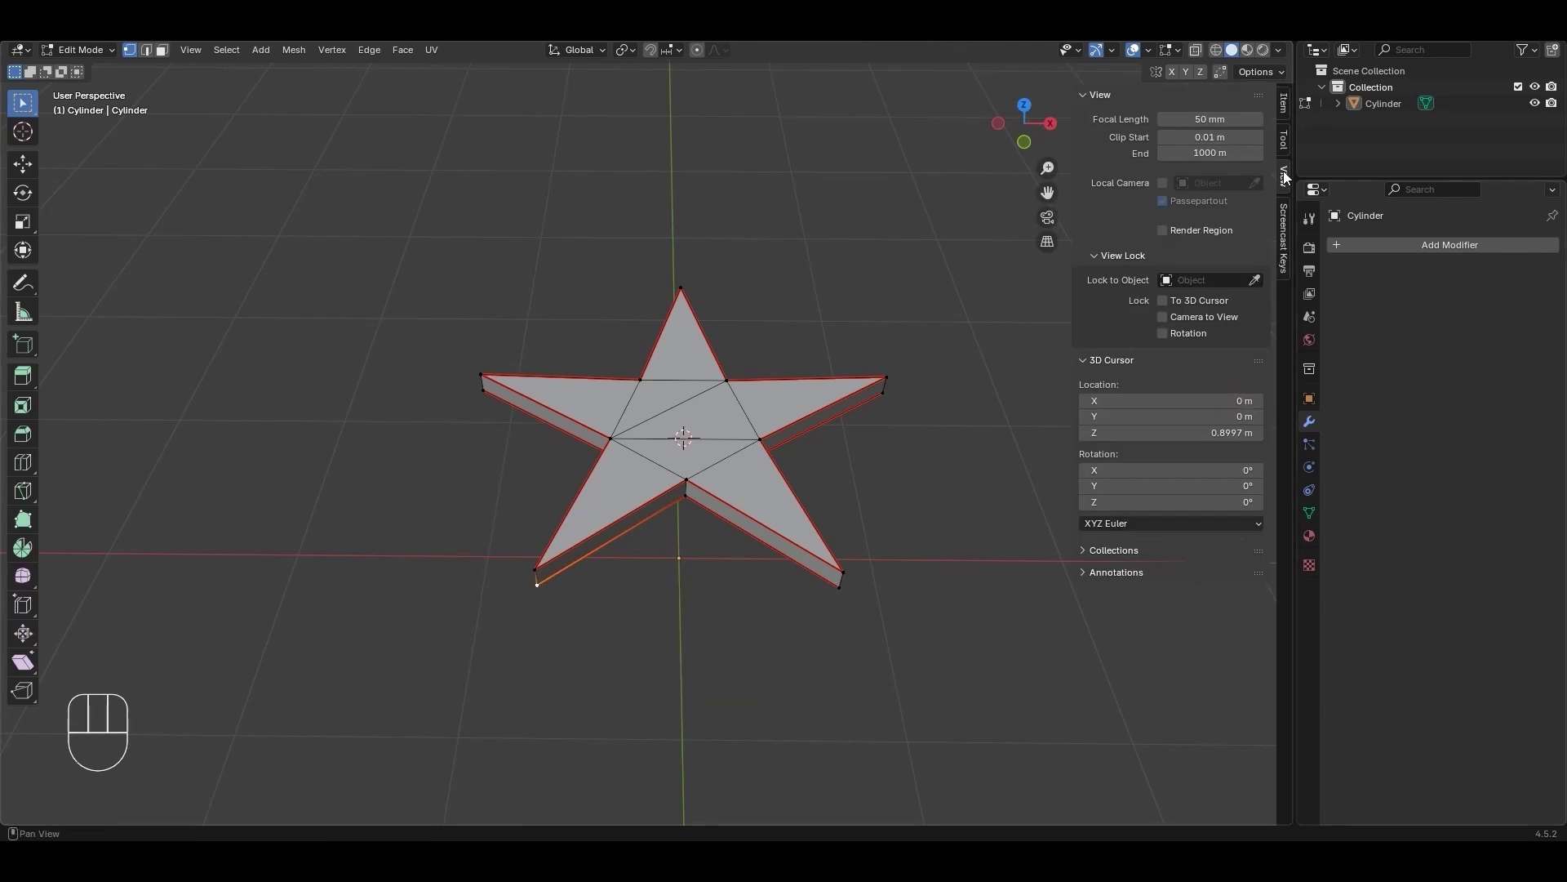
- Move the whole star mesh to median Z 0 and set the 3D cursor's Z to 0
click(1284, 102)
key(a)
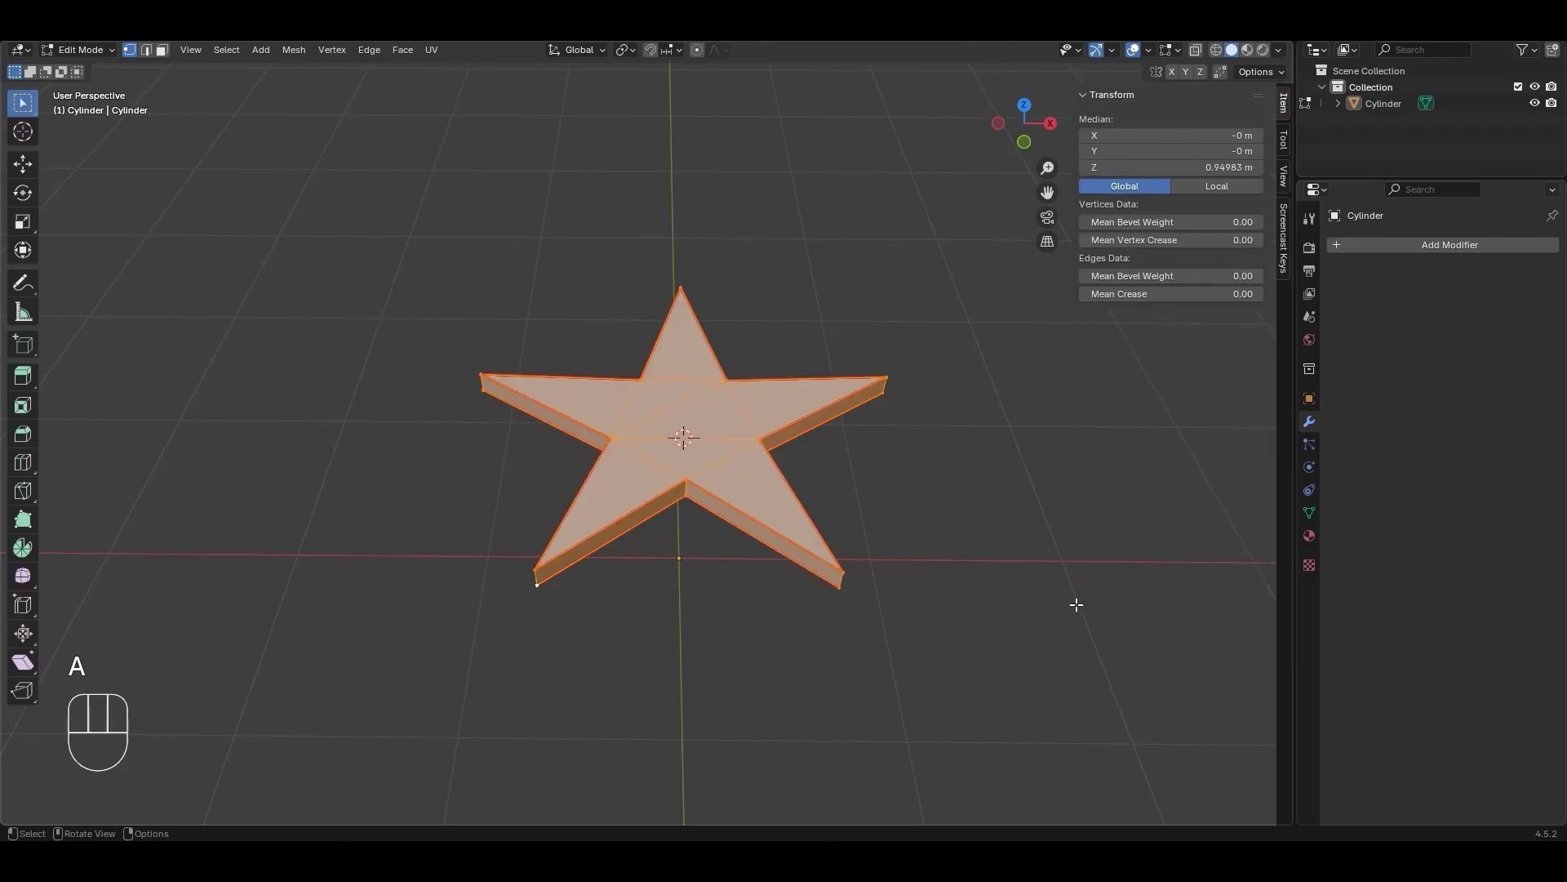
click(1238, 168)
text(0)
key(Return)
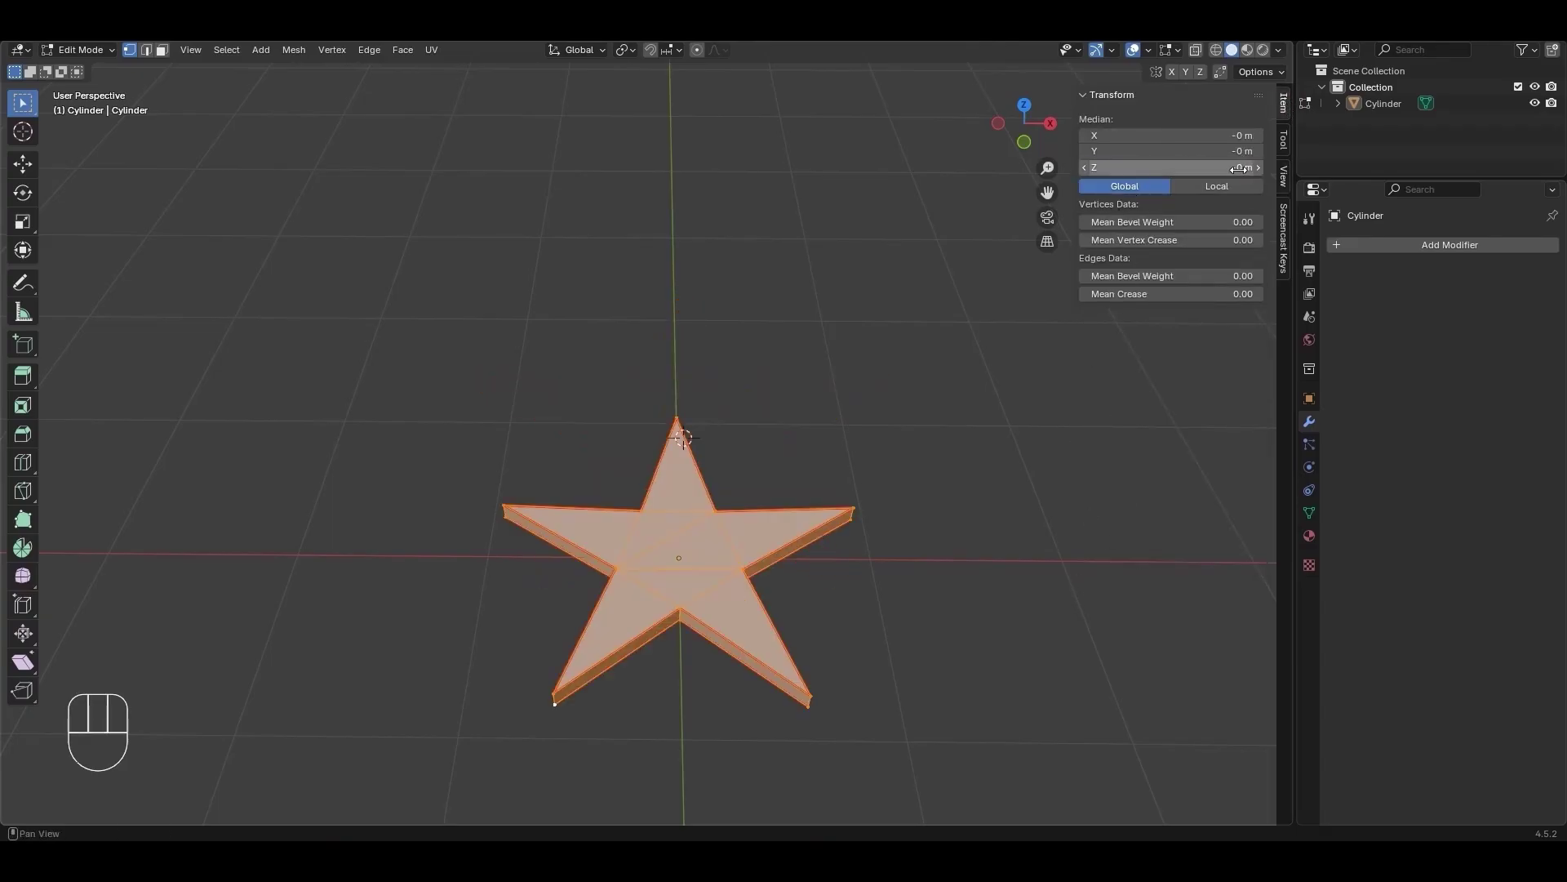
click(1285, 184)
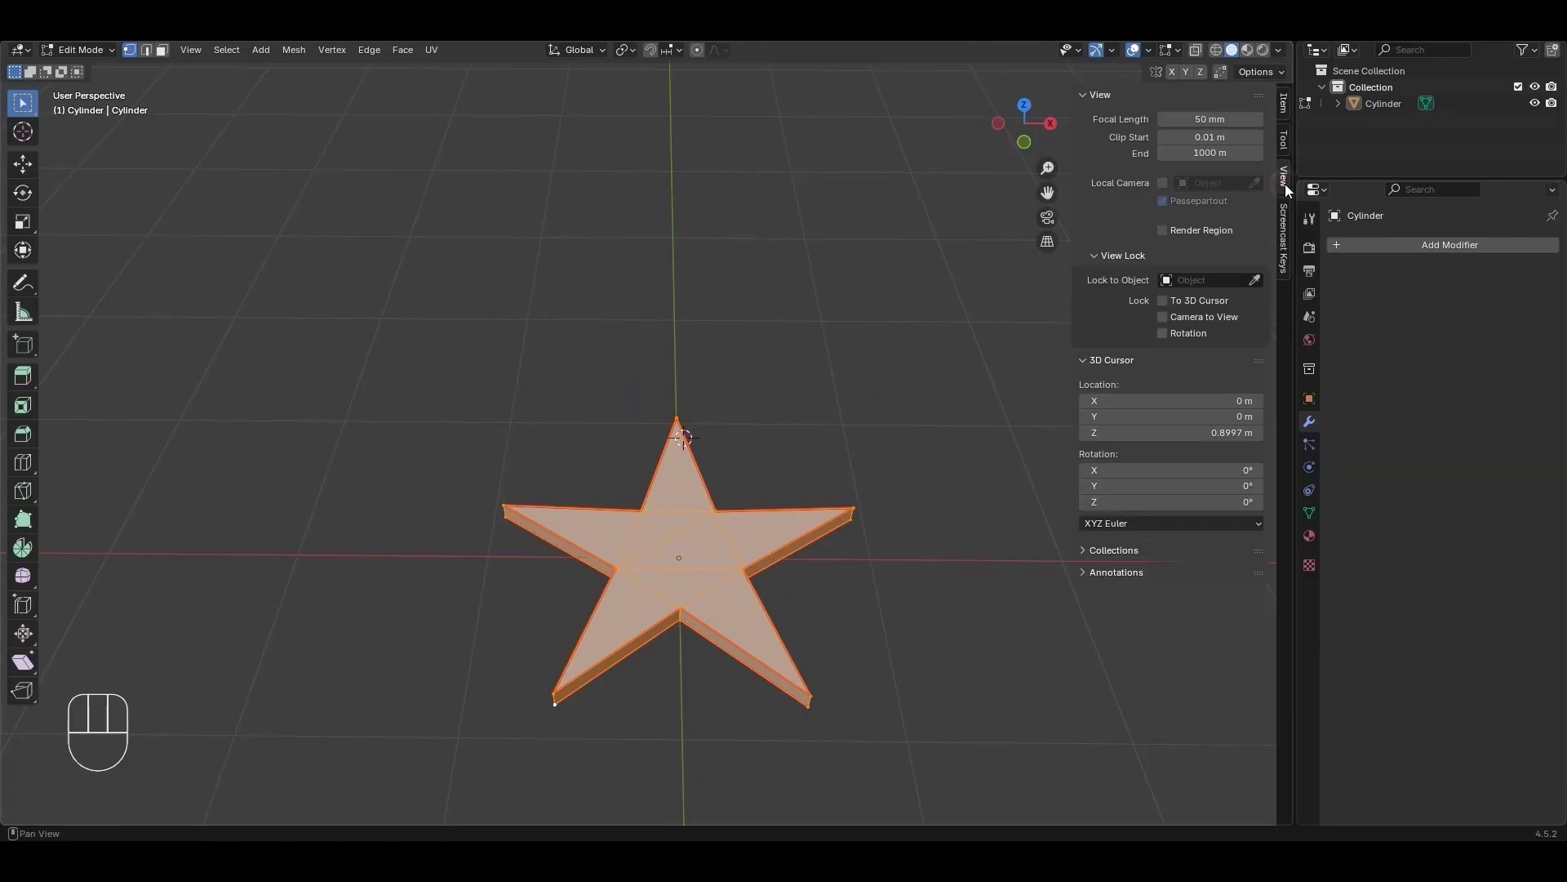
click(1237, 433)
text(0)
key(Return)
- Import Female_Head.FBX into the scene alongside the star
click(930, 680)
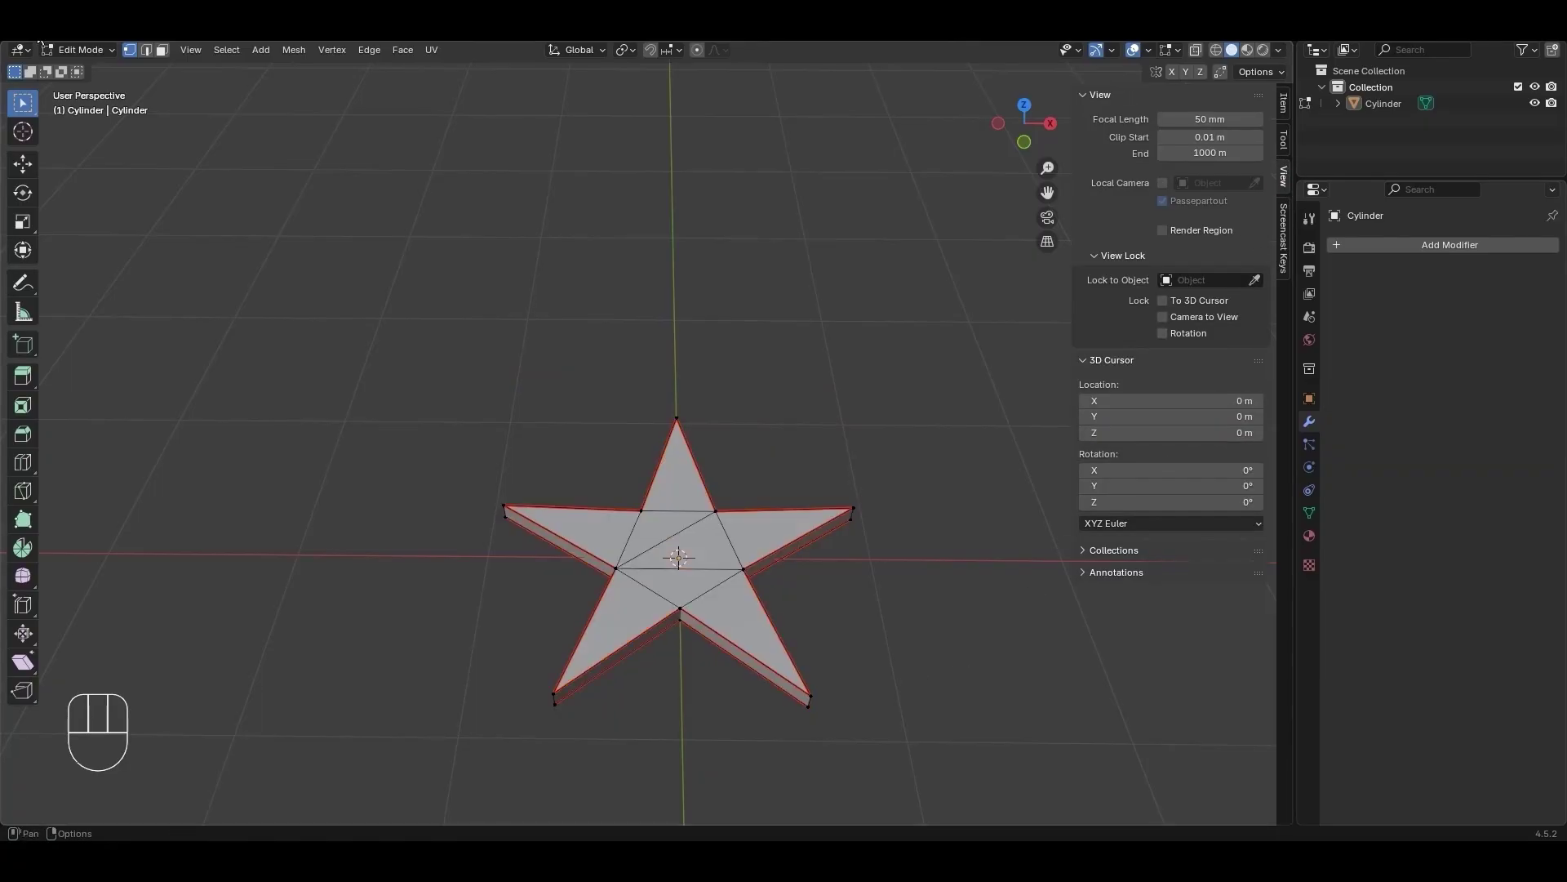
click(39, 41)
mouse_move(187, 265)
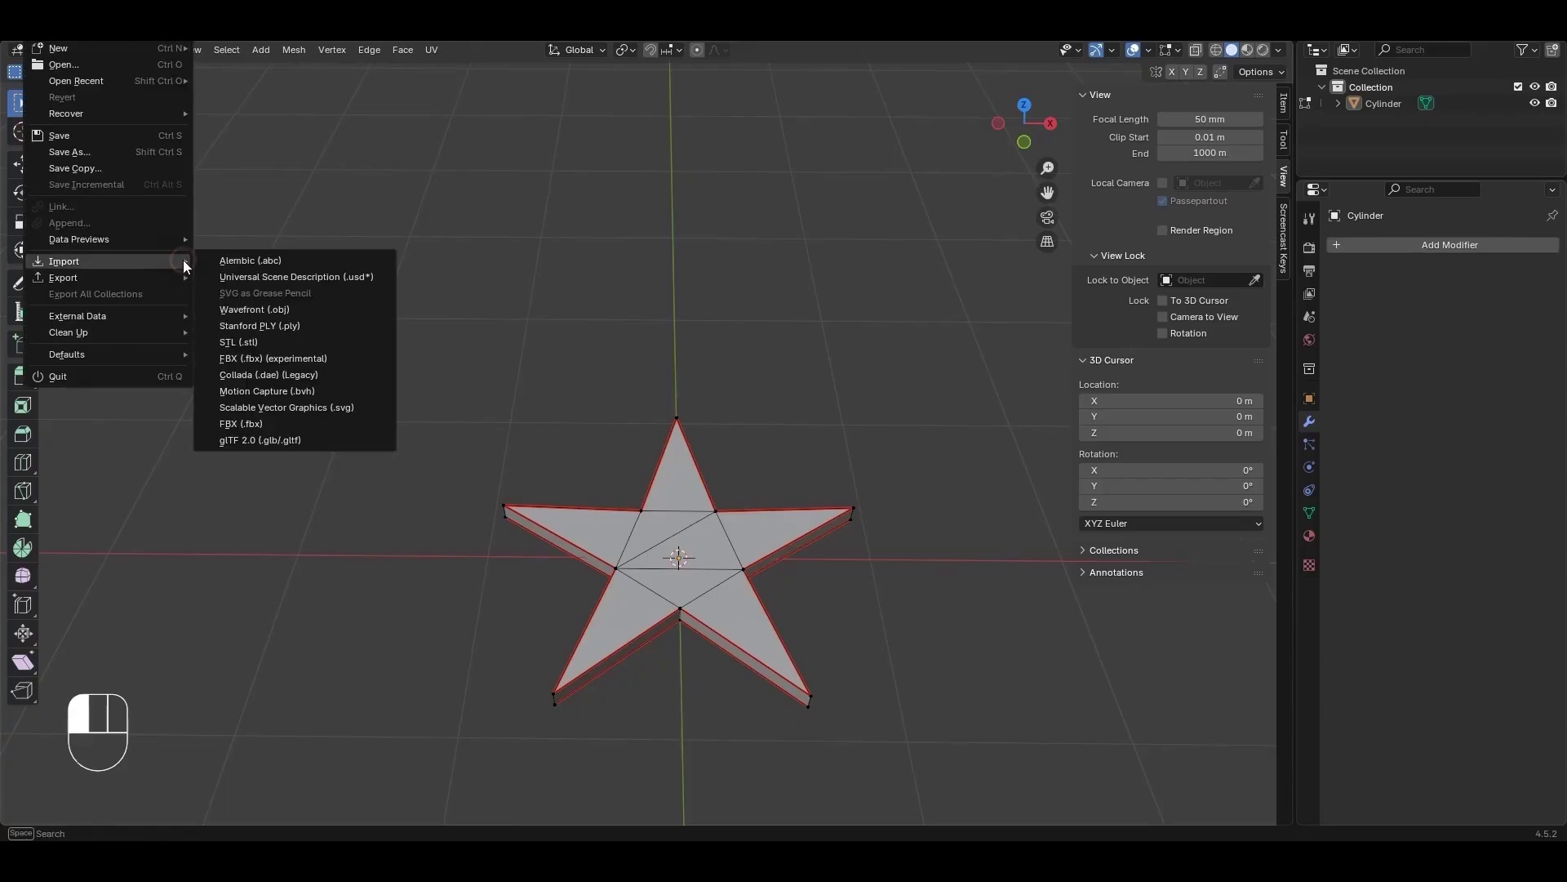
click(389, 424)
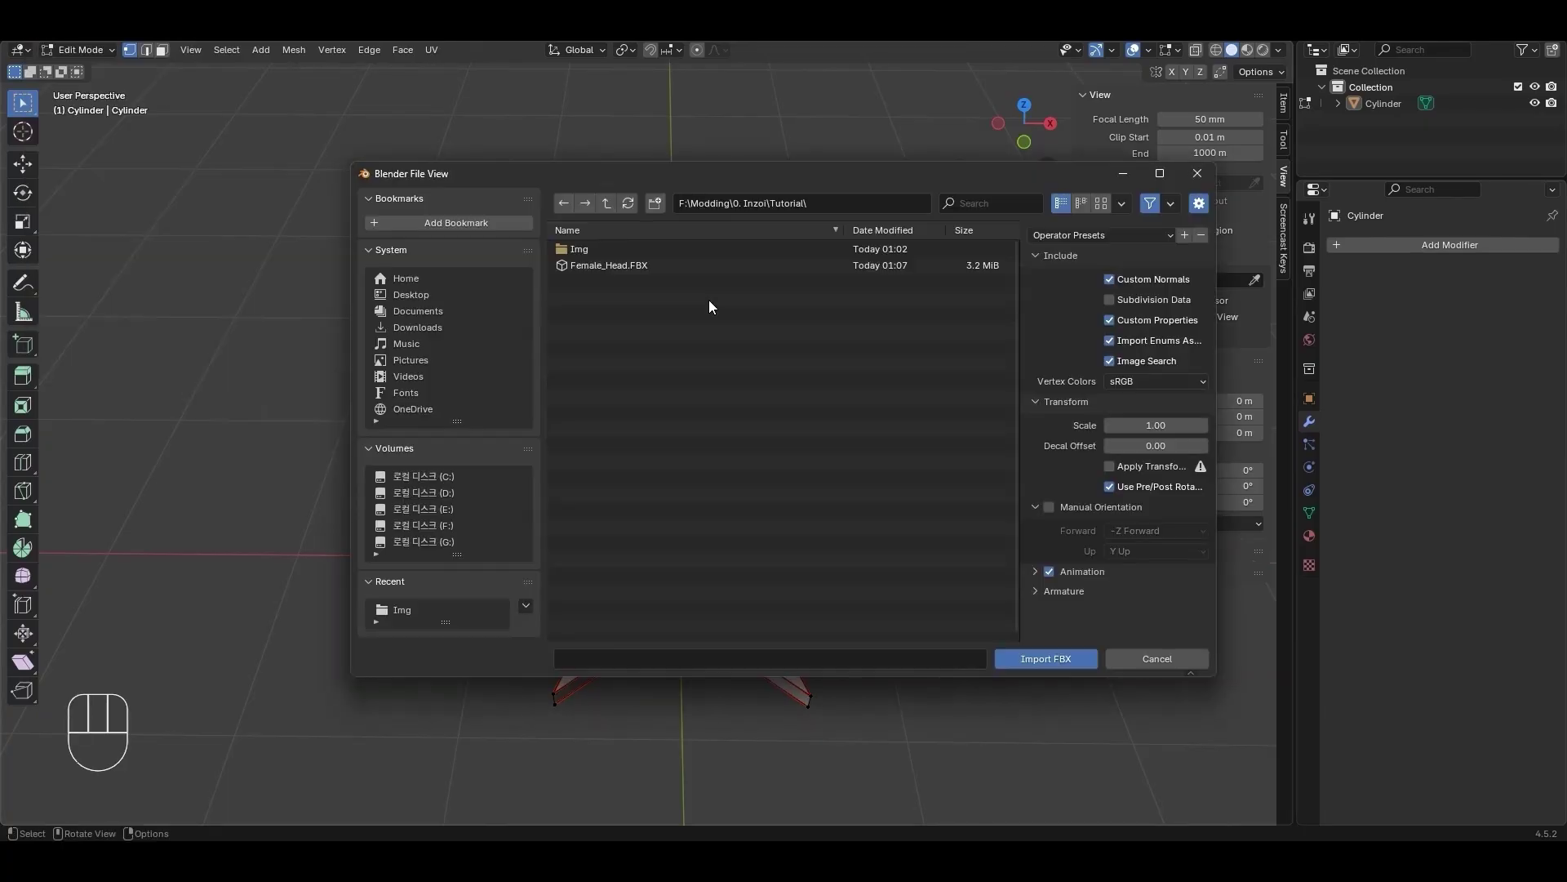
click(714, 267)
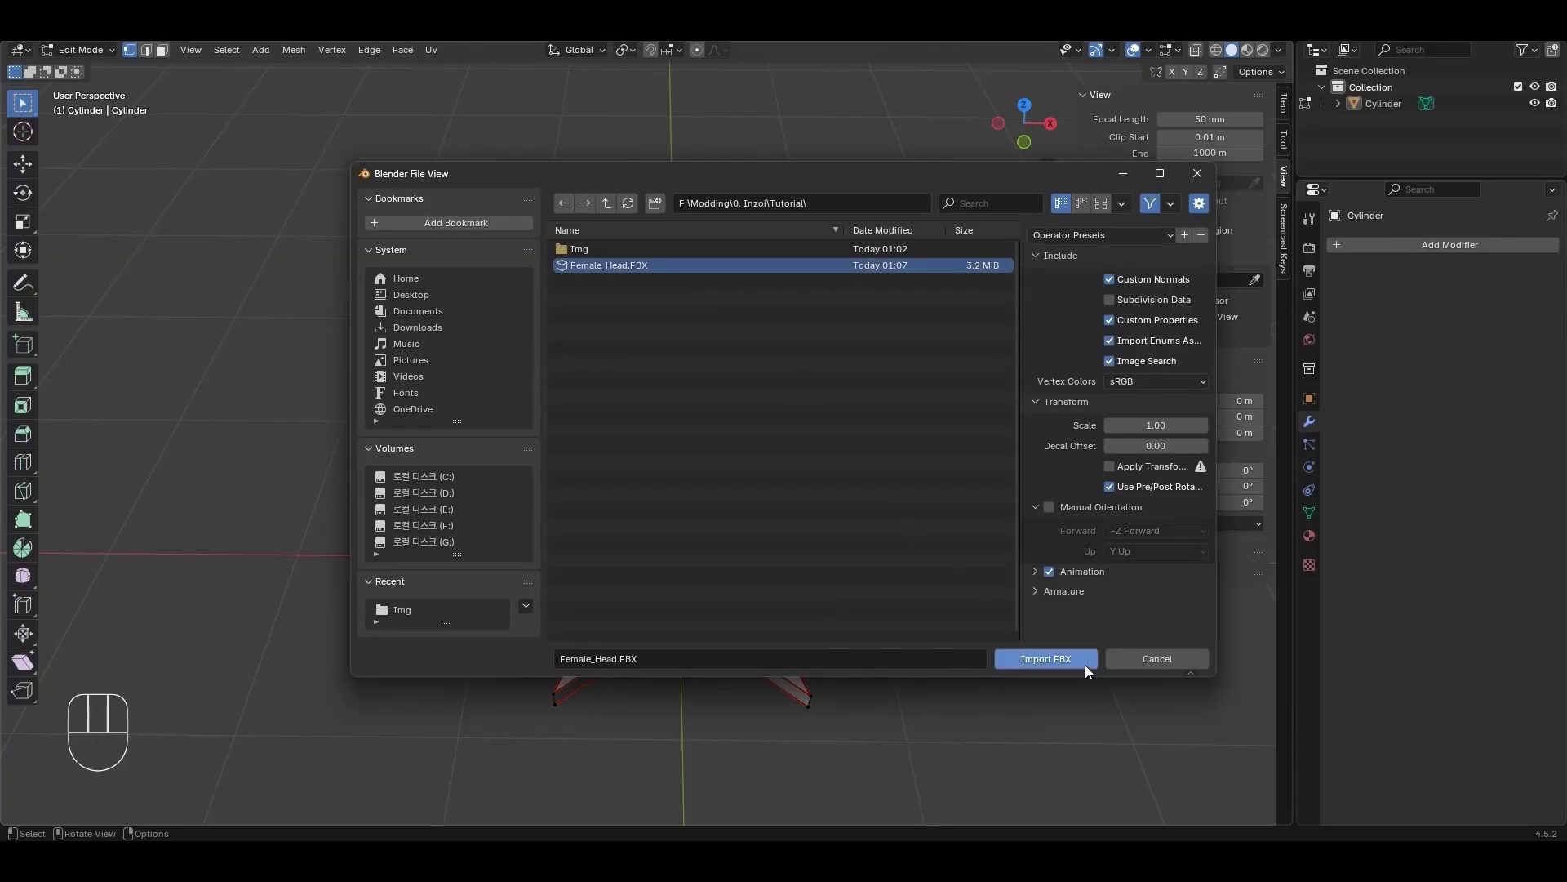
click(1050, 664)
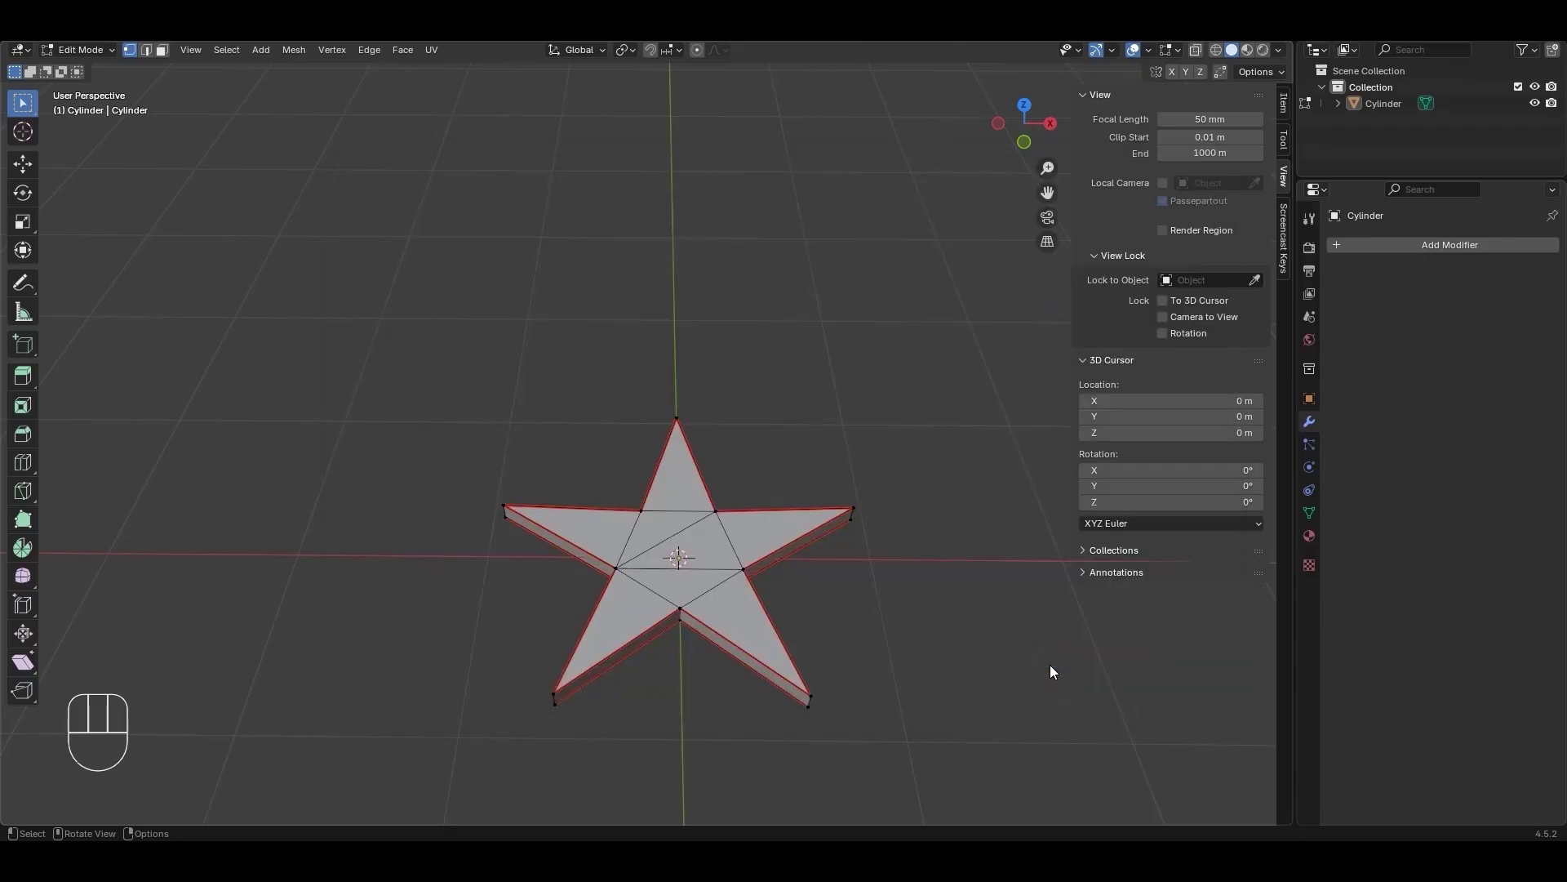
- Move the imported head vertically along Z to a new height
key(g)
key(z)
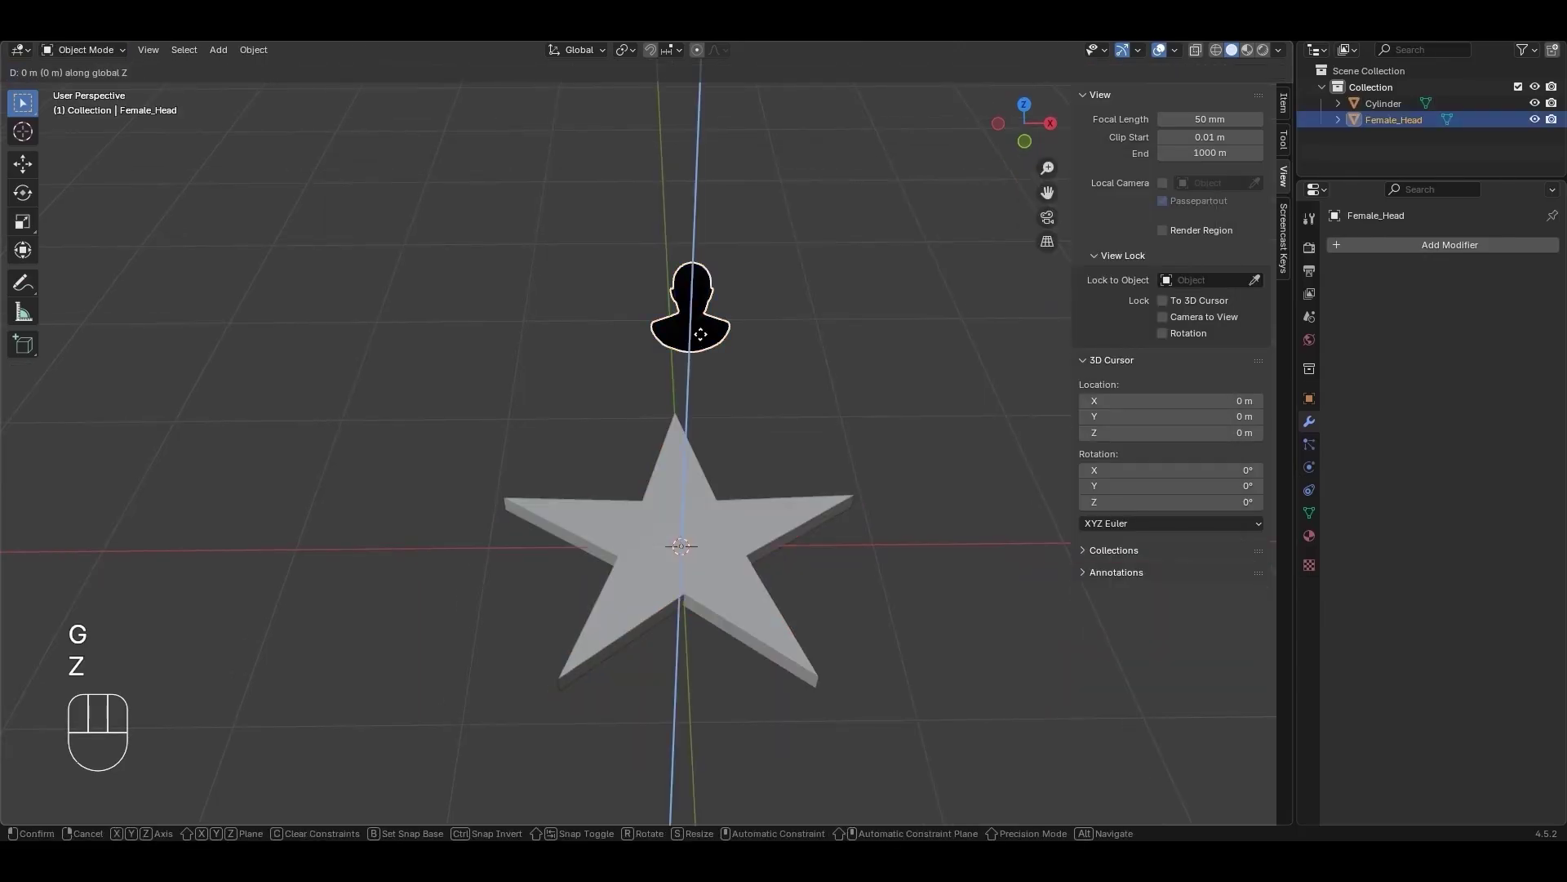
click(698, 478)
- Scale the star down to a smaller size relative to the head
key(alt+z)
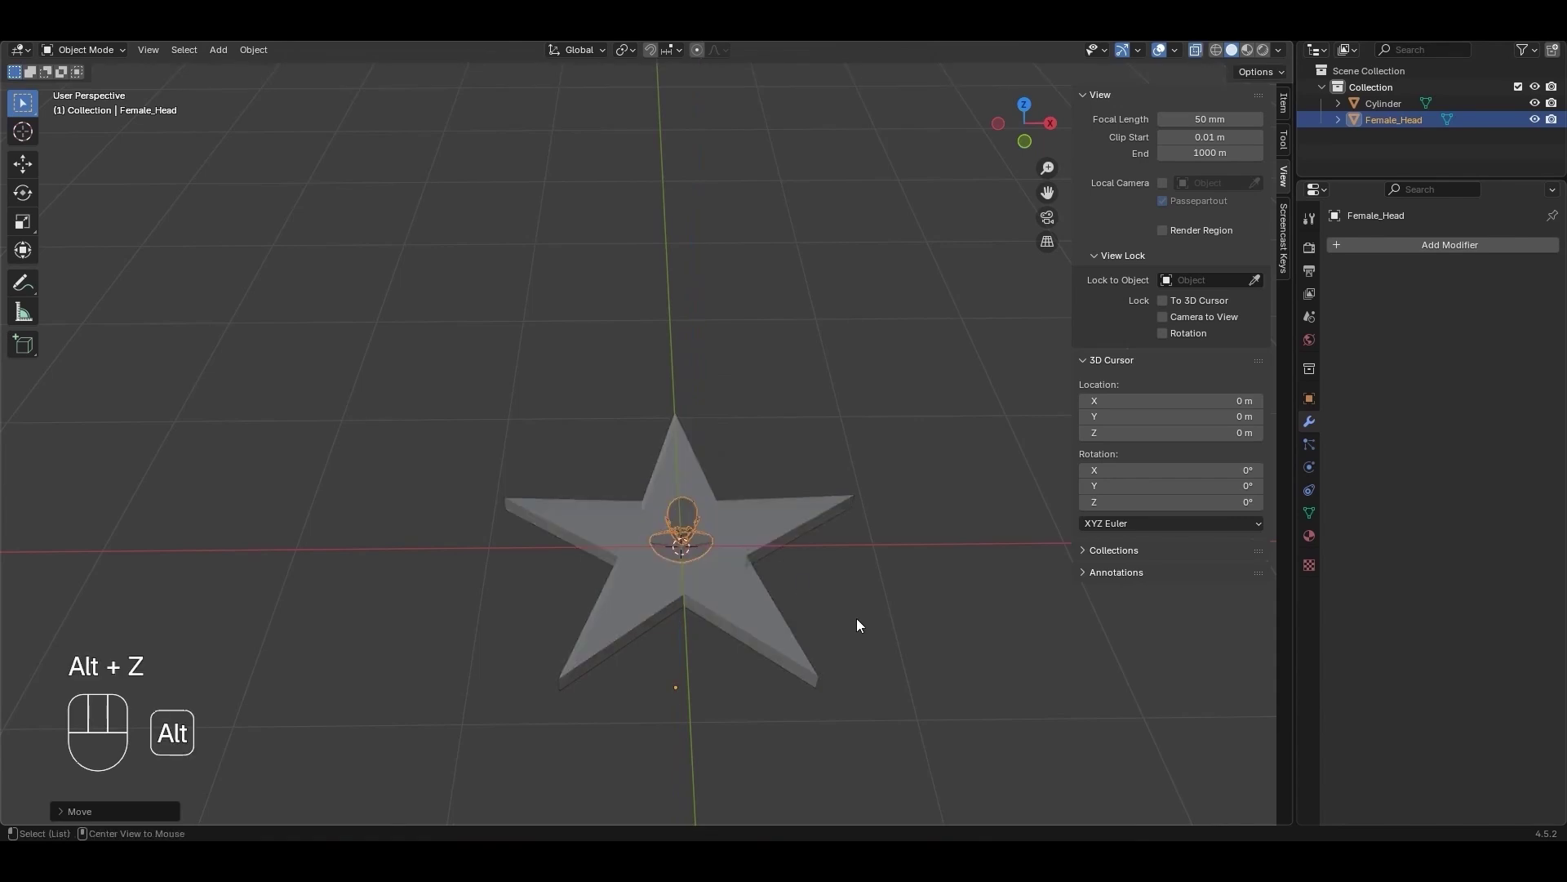
click(776, 645)
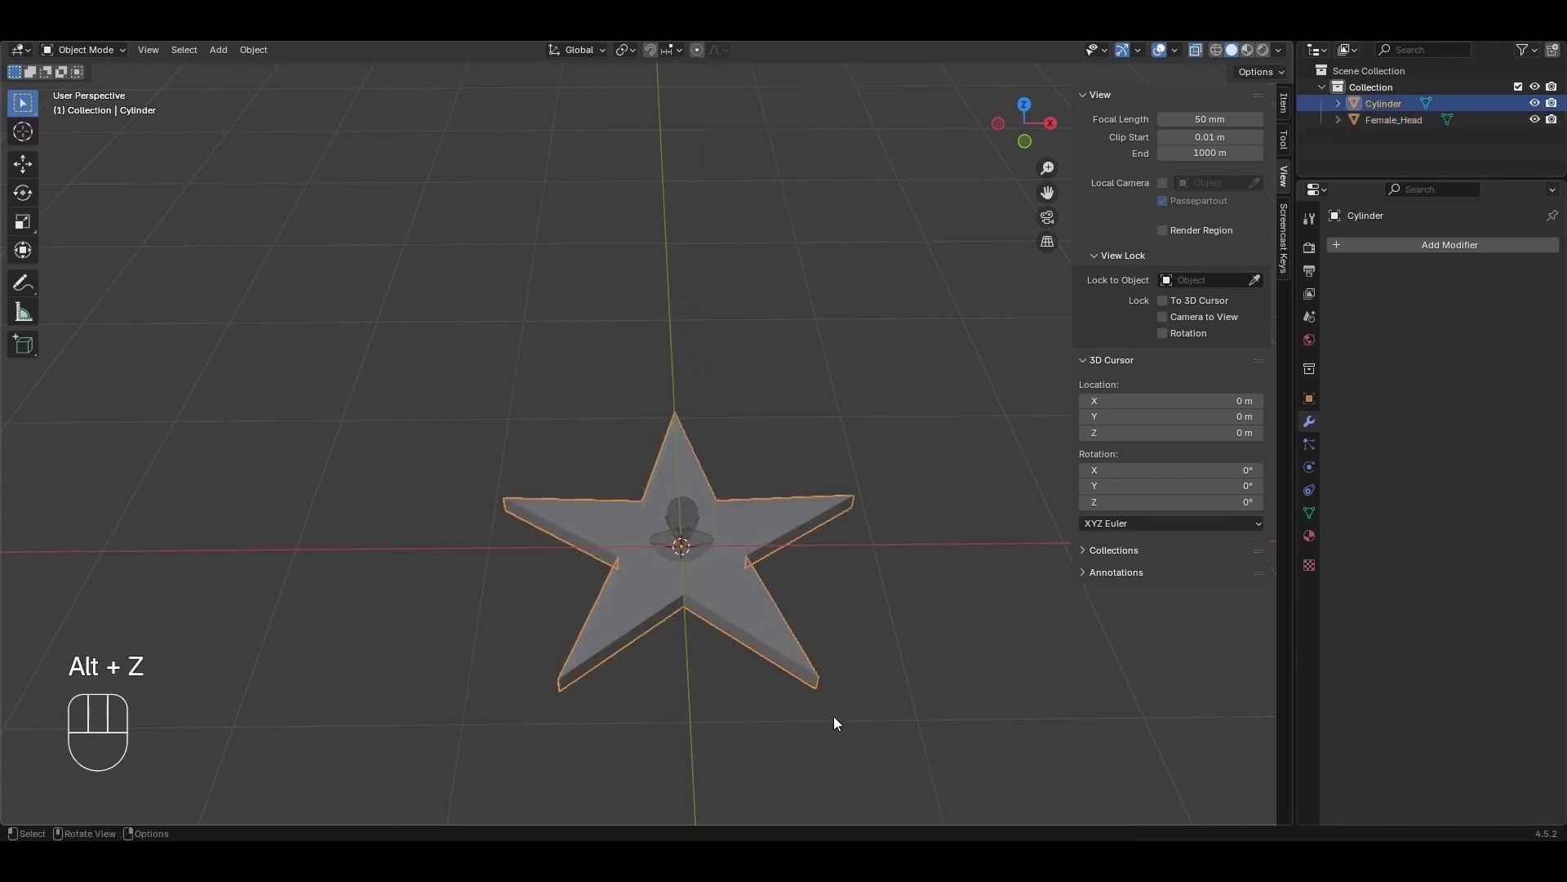
scroll(849, 690, up, 2)
middle_drag(869, 664, 913, 762)
key(s)
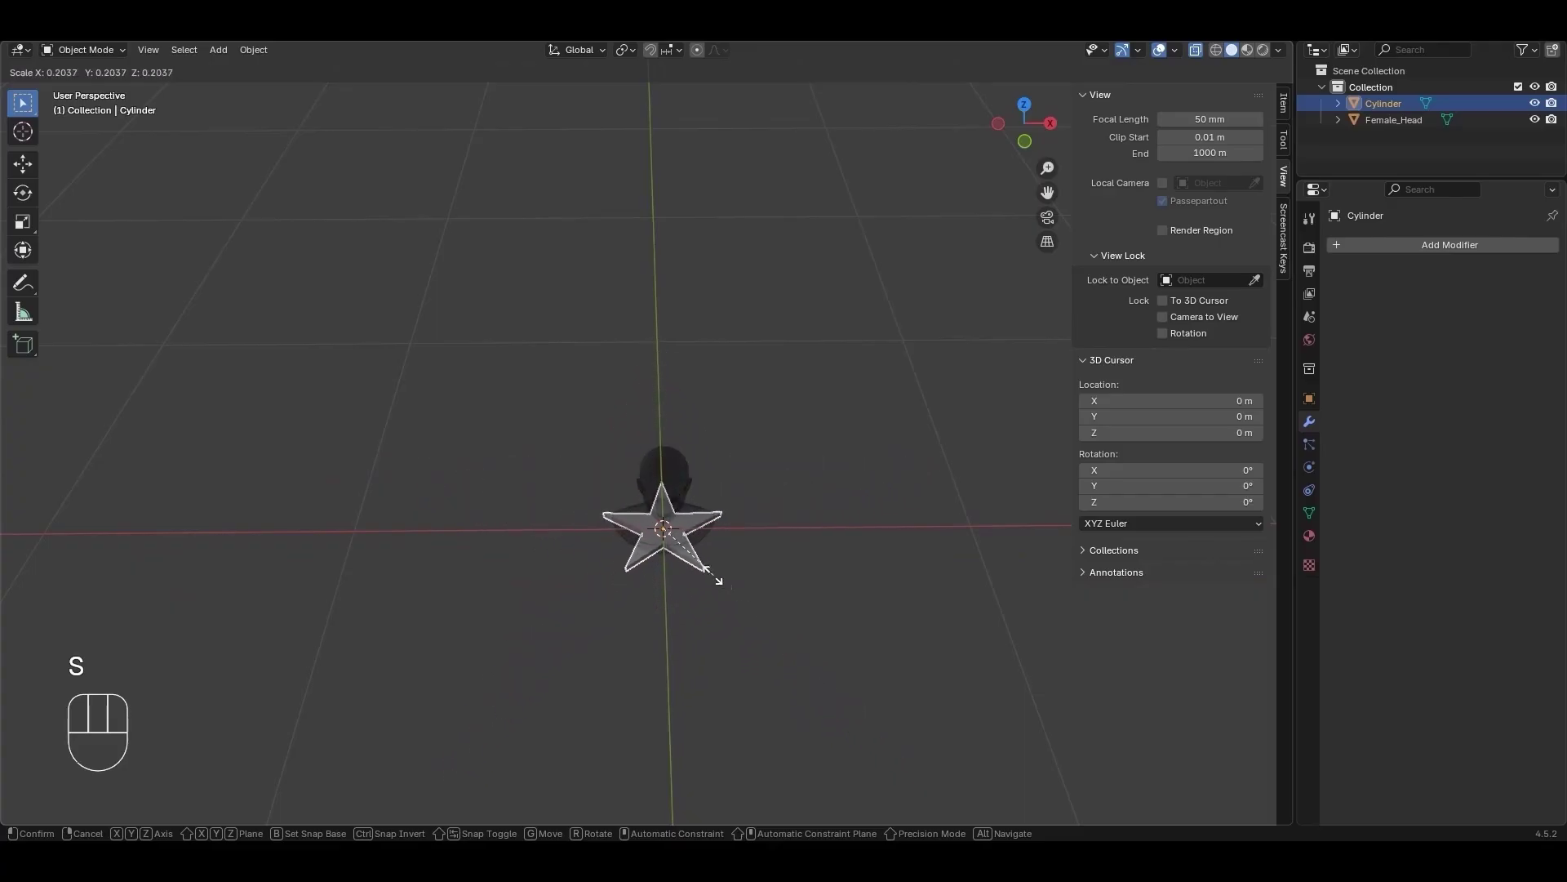
click(731, 599)
- Delete the Female_Head model and reframe the view on the star
click(687, 477)
key(Delete)
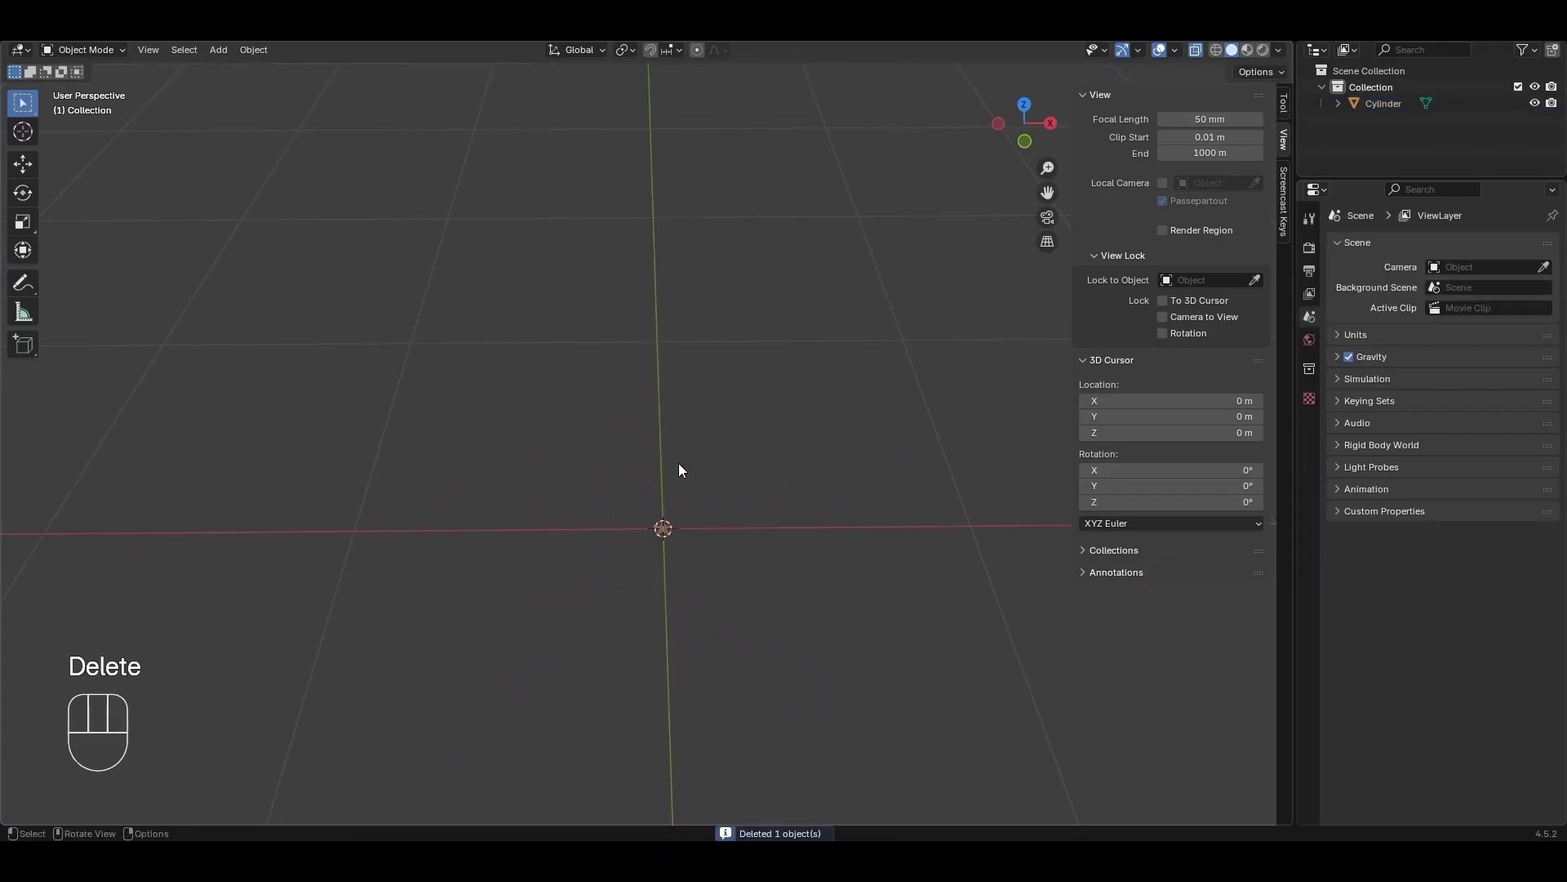
key(alt+z)
middle_drag(678, 463, 728, 613)
key(Home)
click(647, 512)
- Rename the Cylinder object to SM_Star
double_click(1387, 103)
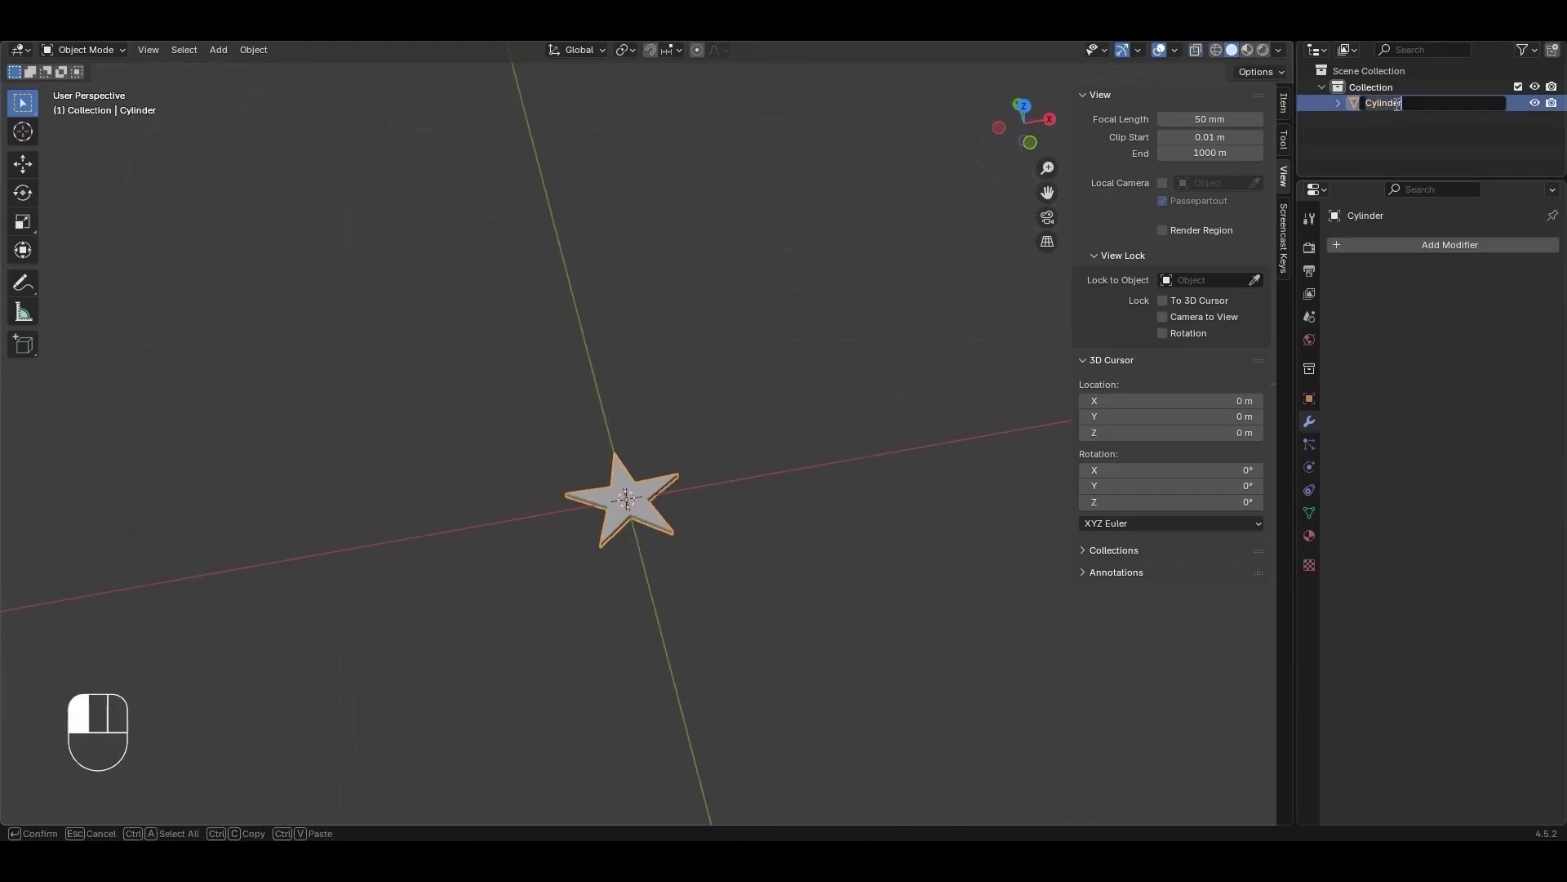
text(SM-)
key(BackSpace)
text(_Star)
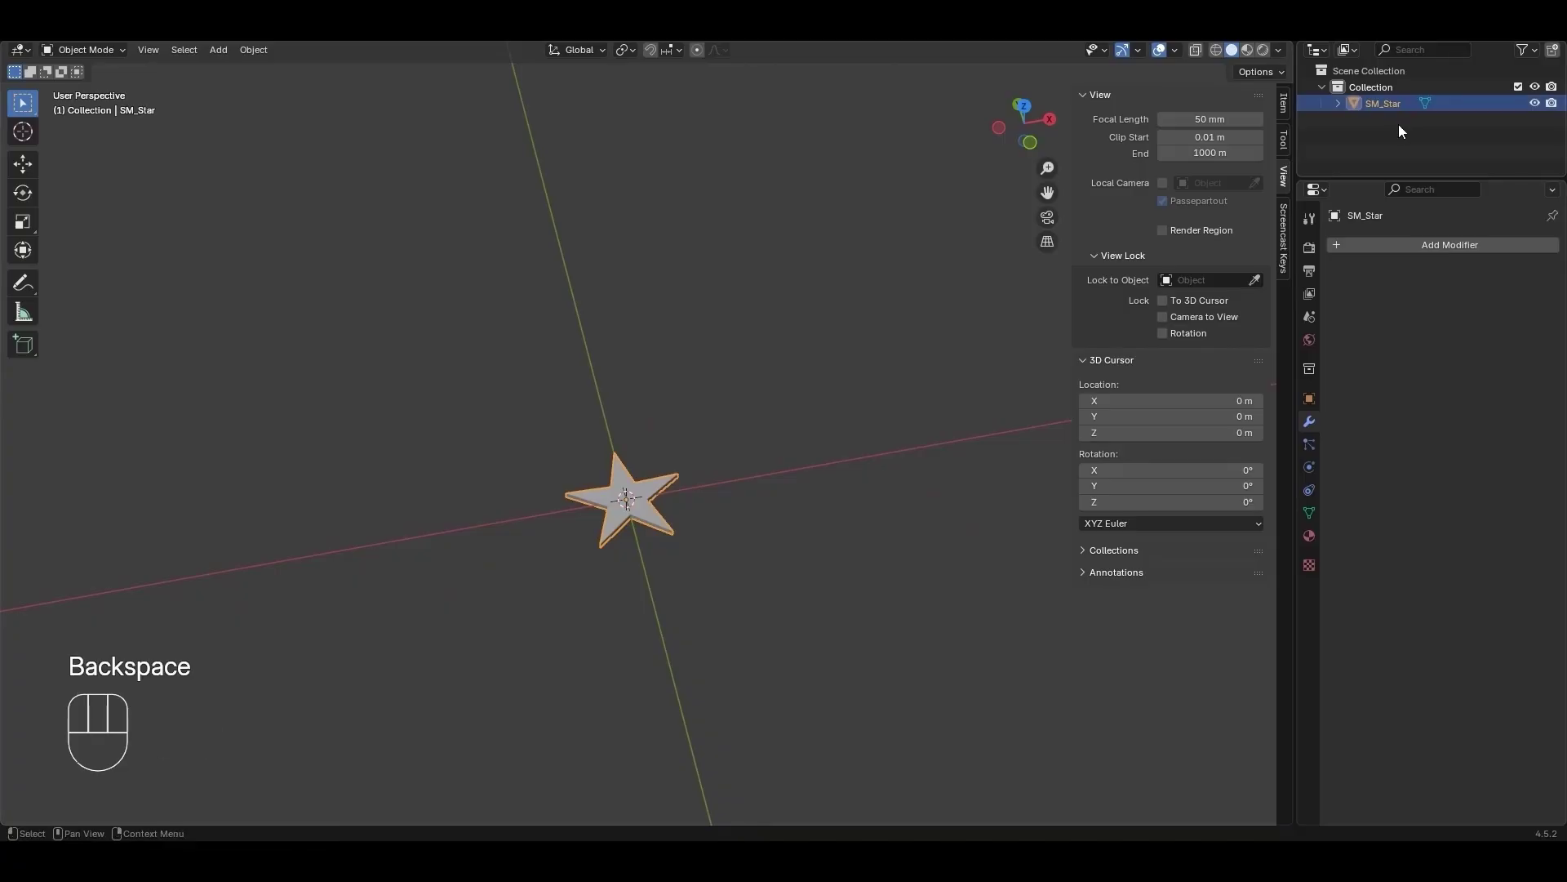
click(1339, 103)
shift+click(1404, 119)
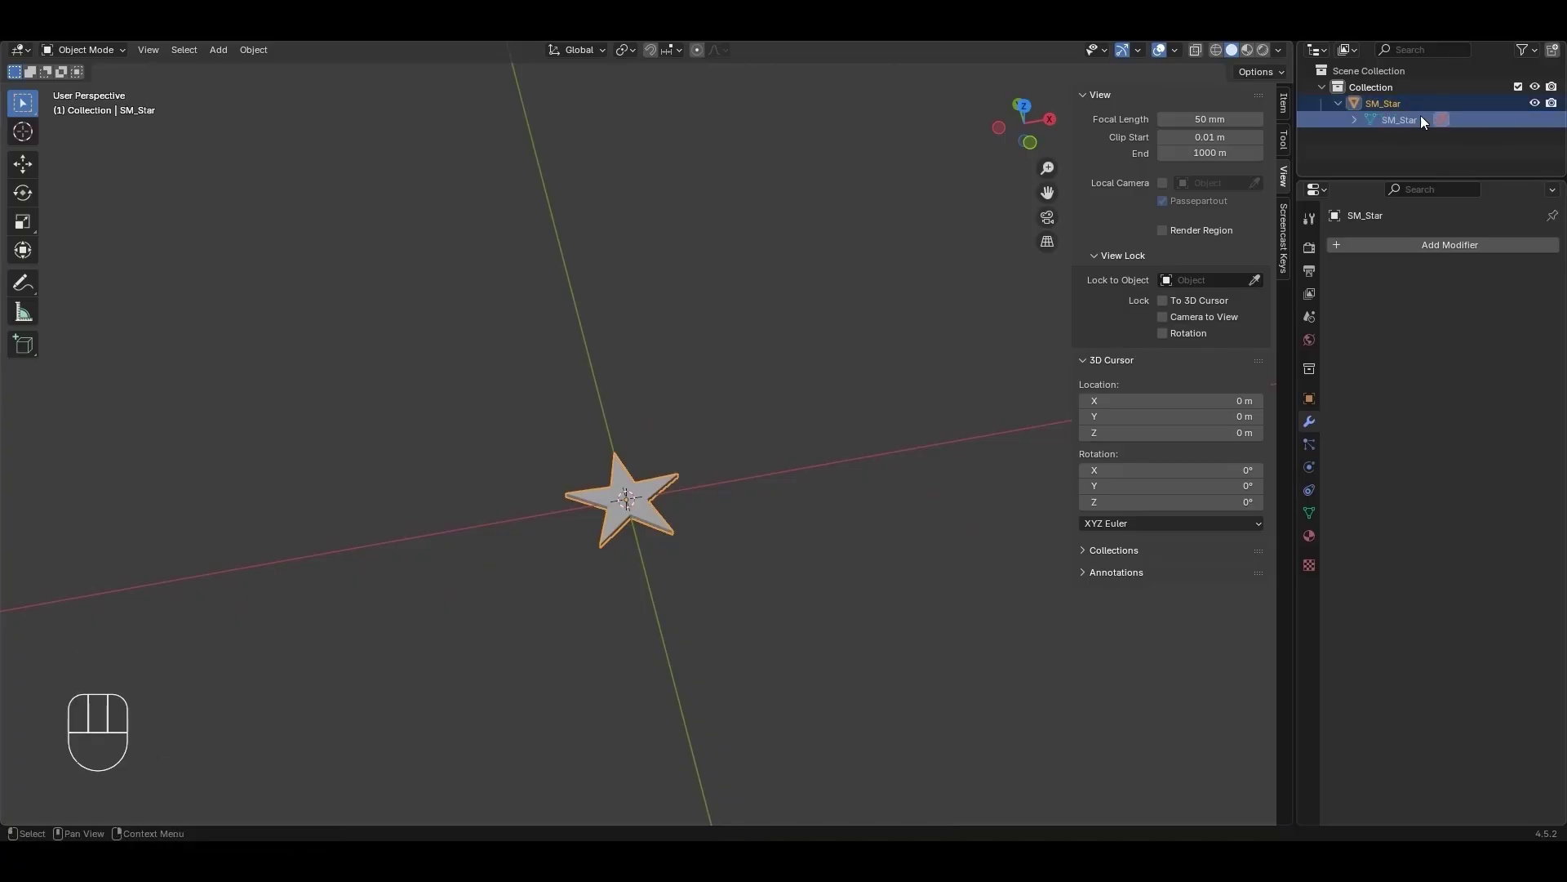
- Bring up the FBX export window for SM_Star
click(58, 49)
mouse_move(137, 281)
key(F10)
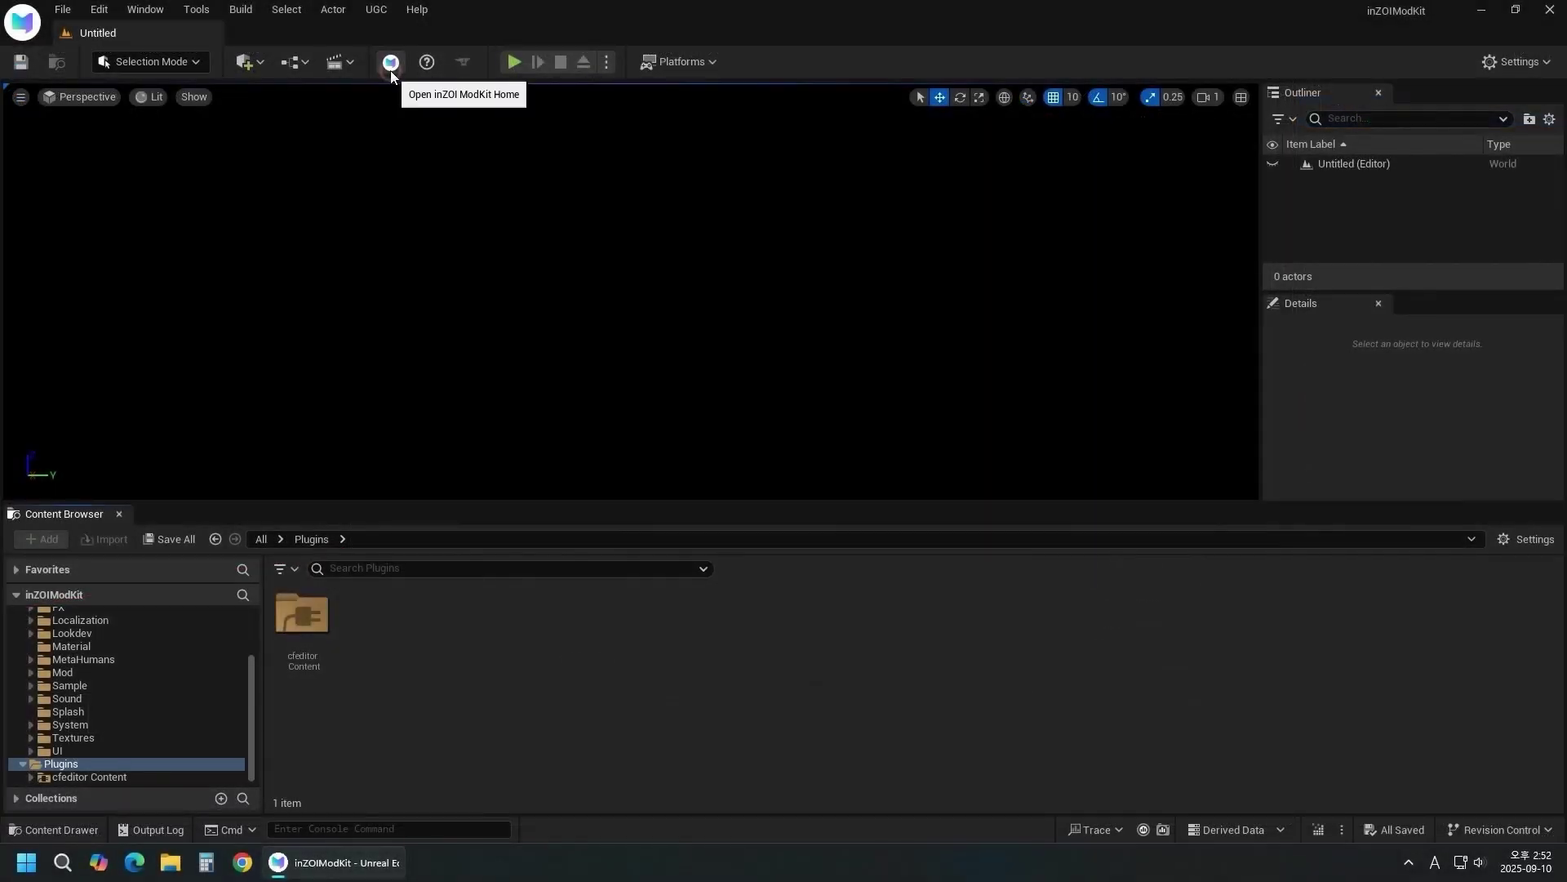
- Create an empty mod project from ModKit Home, keeping the default name ModProjectName
click(391, 68)
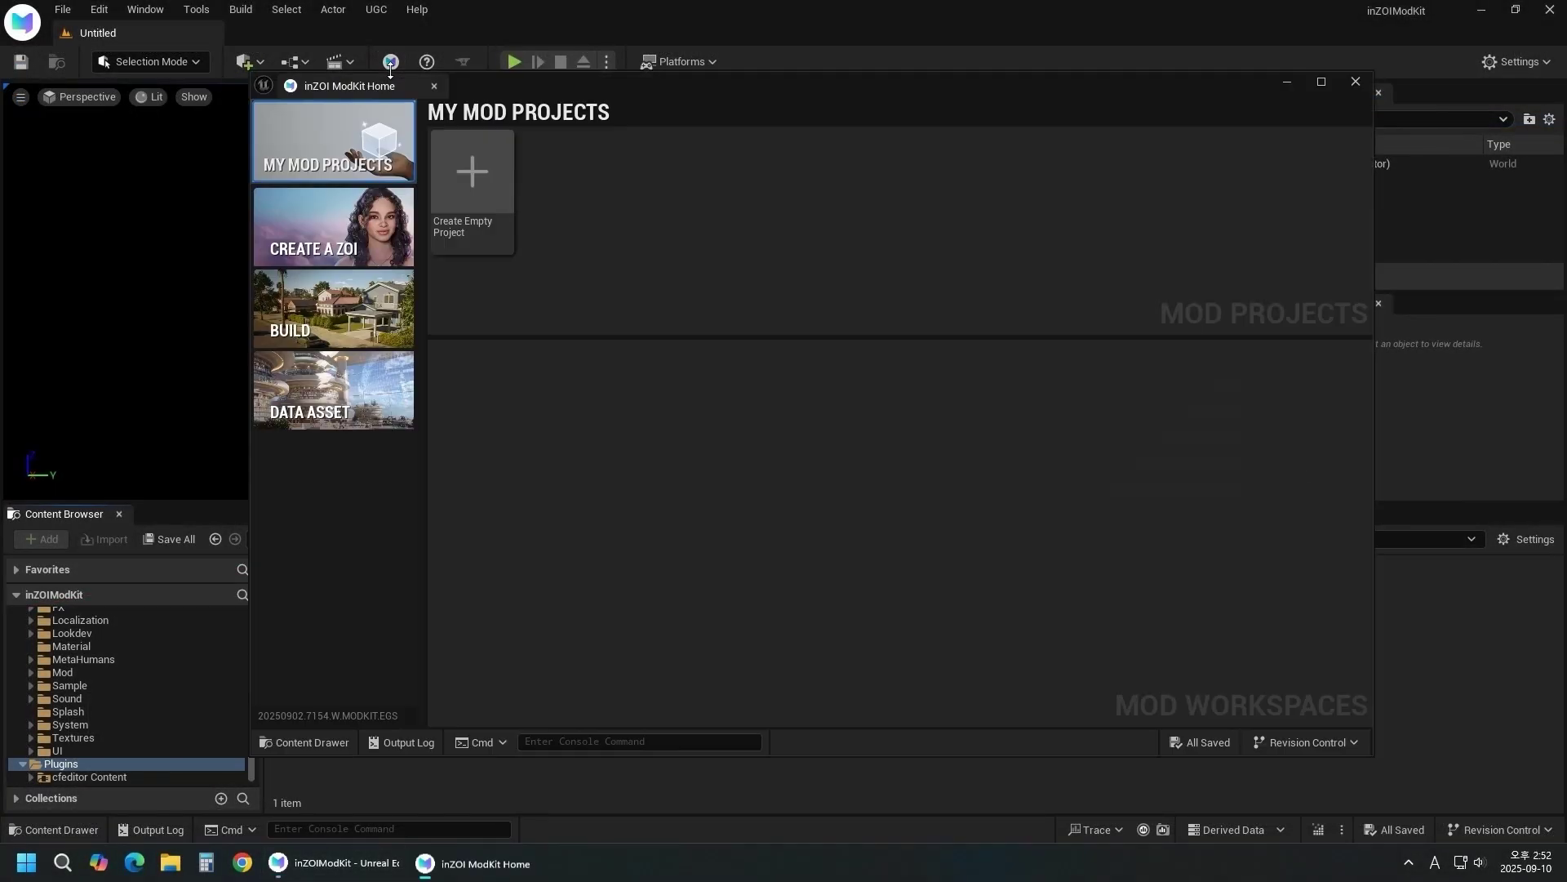
click(492, 198)
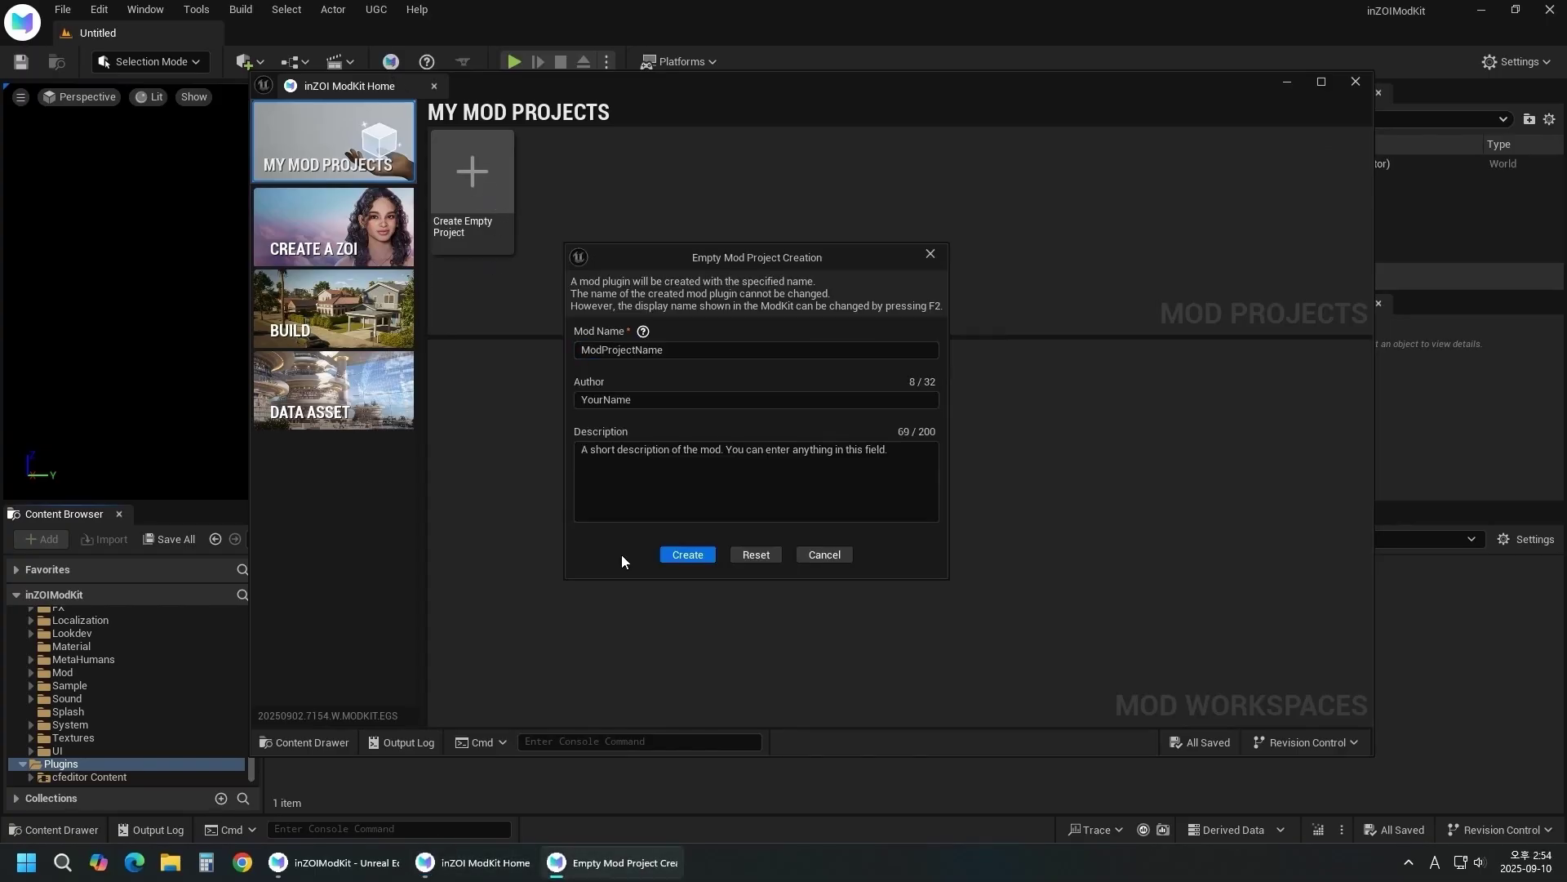
click(687, 555)
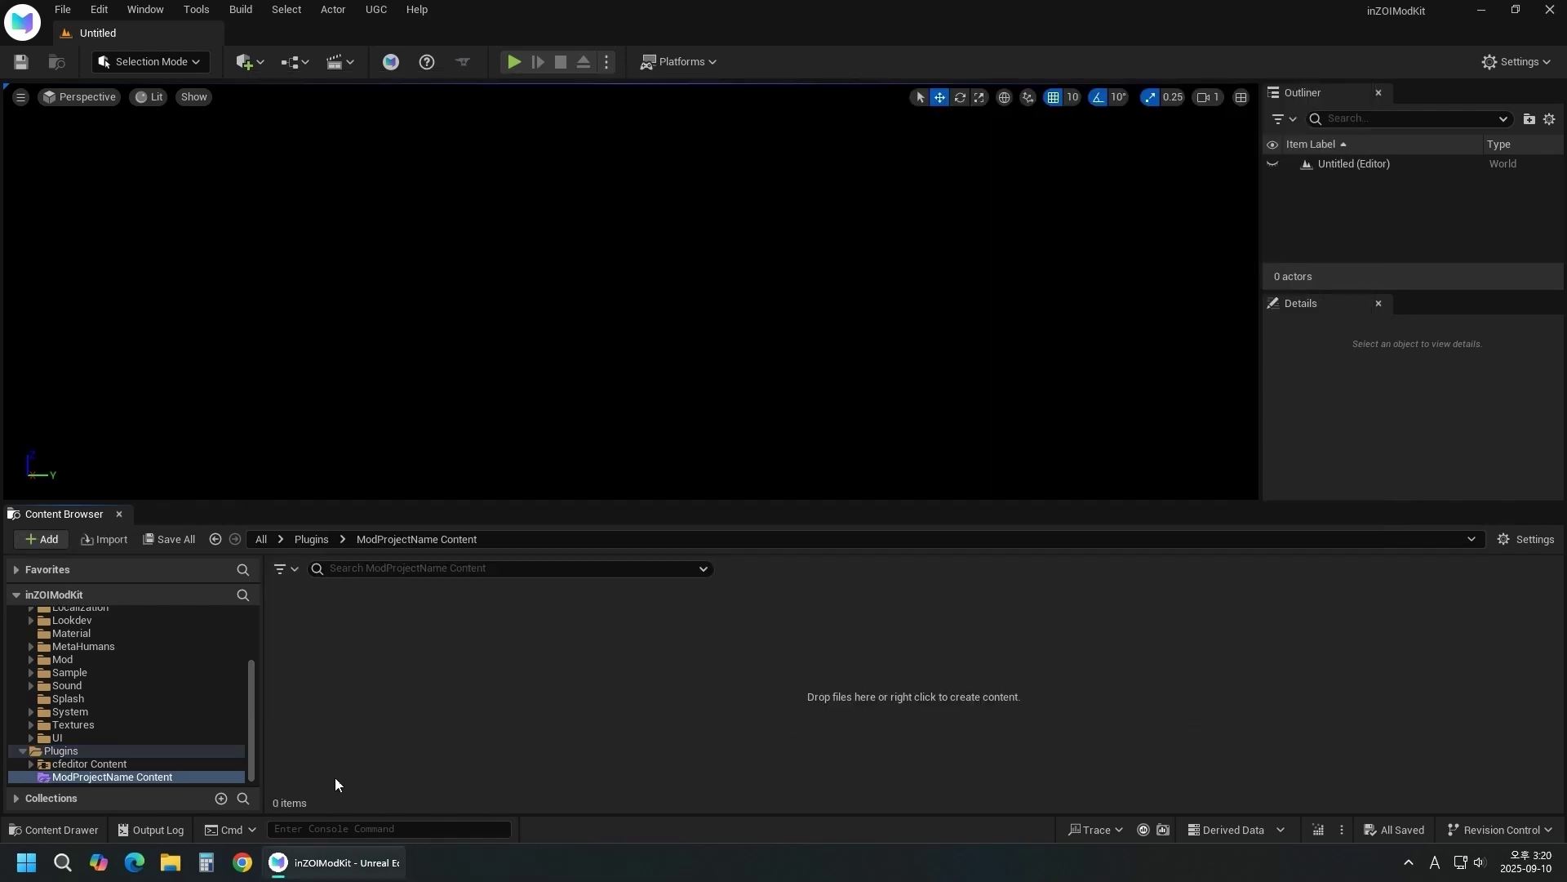
- Open the CAZ Resource Import Tool and import SM_Star.fbx as the static mesh
right_click(176, 778)
mouse_move(372, 434)
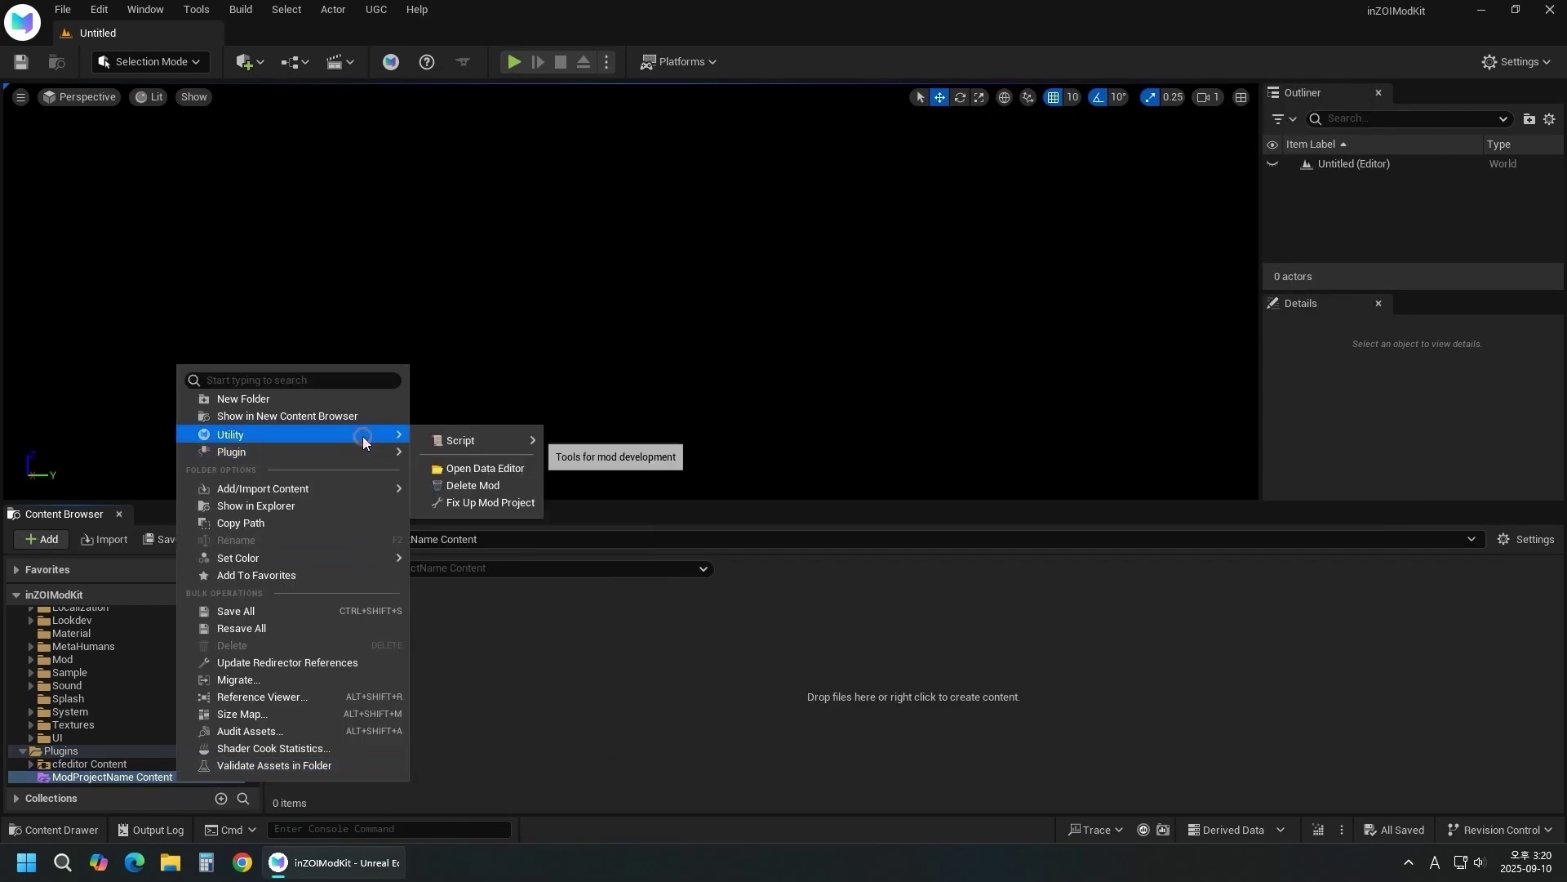
mouse_move(496, 440)
mouse_move(590, 446)
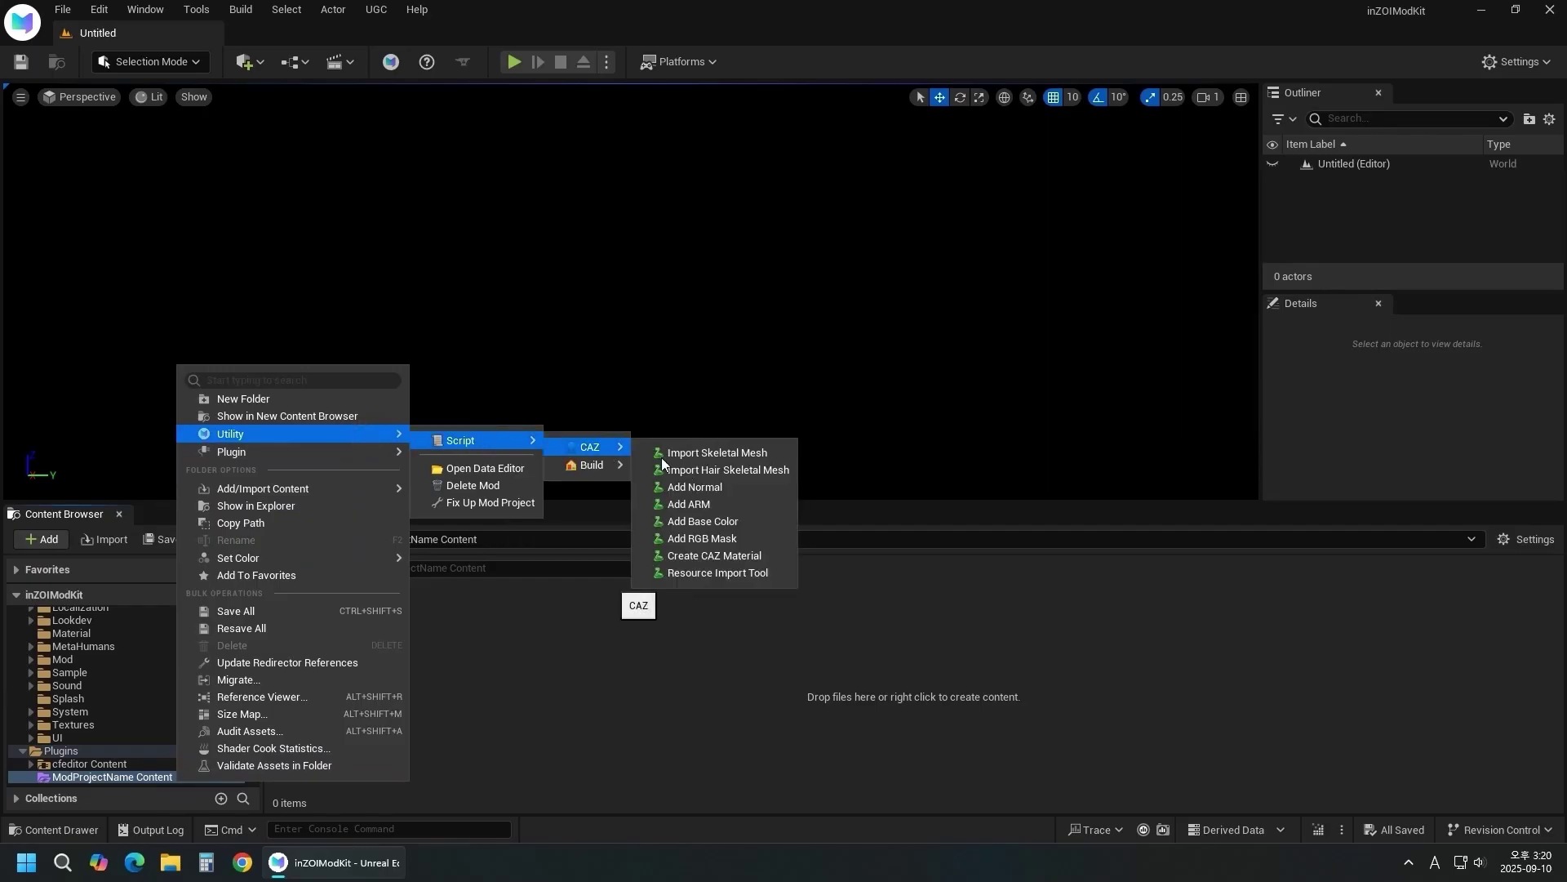
click(780, 576)
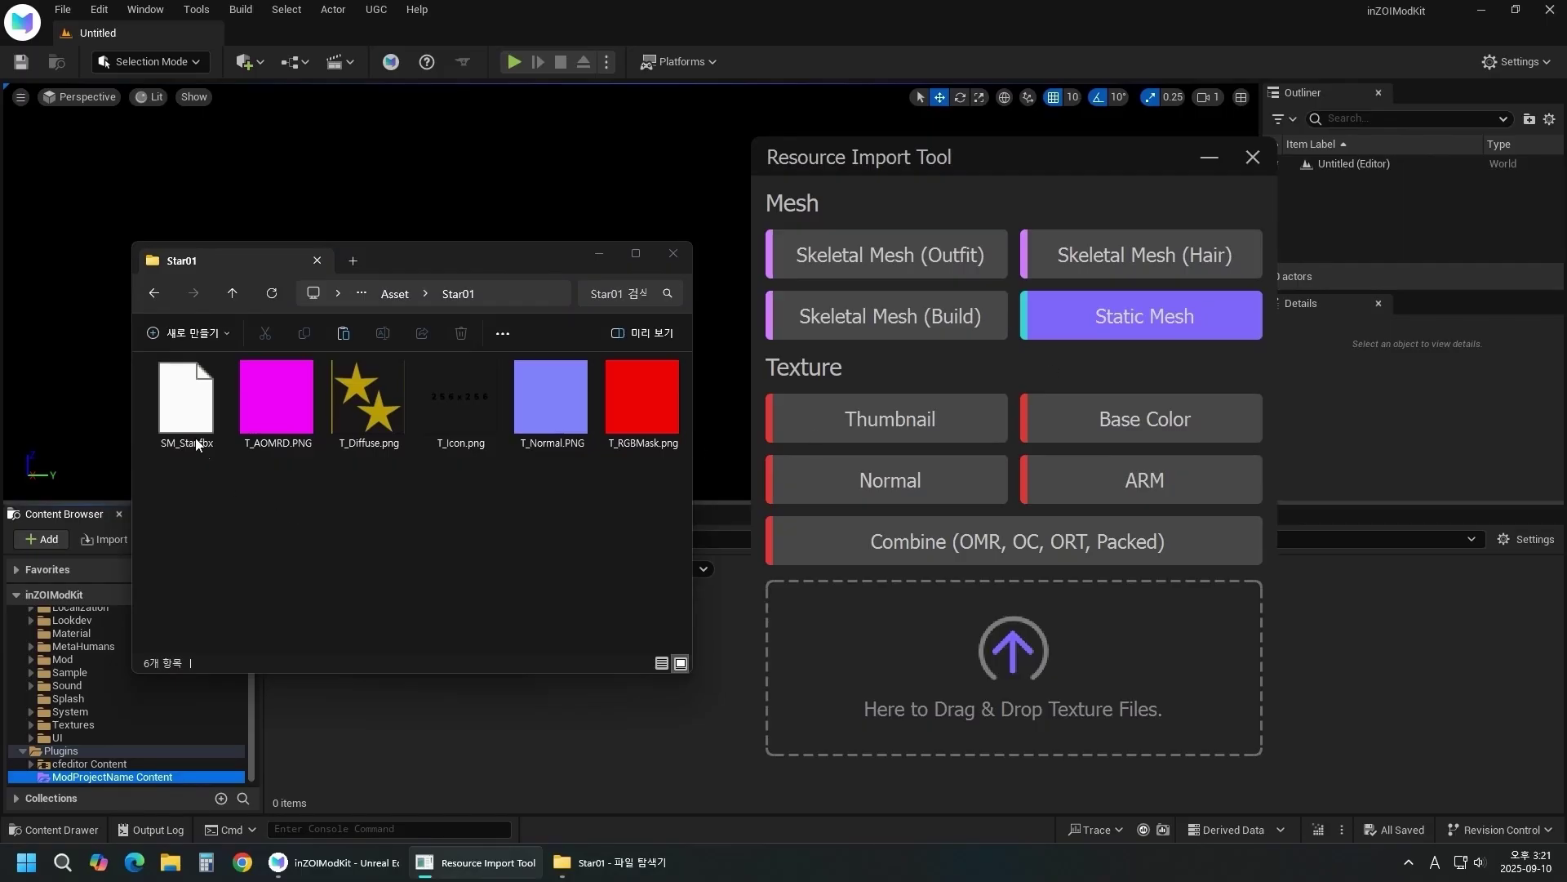
click(183, 403)
drag(183, 403, 1055, 662)
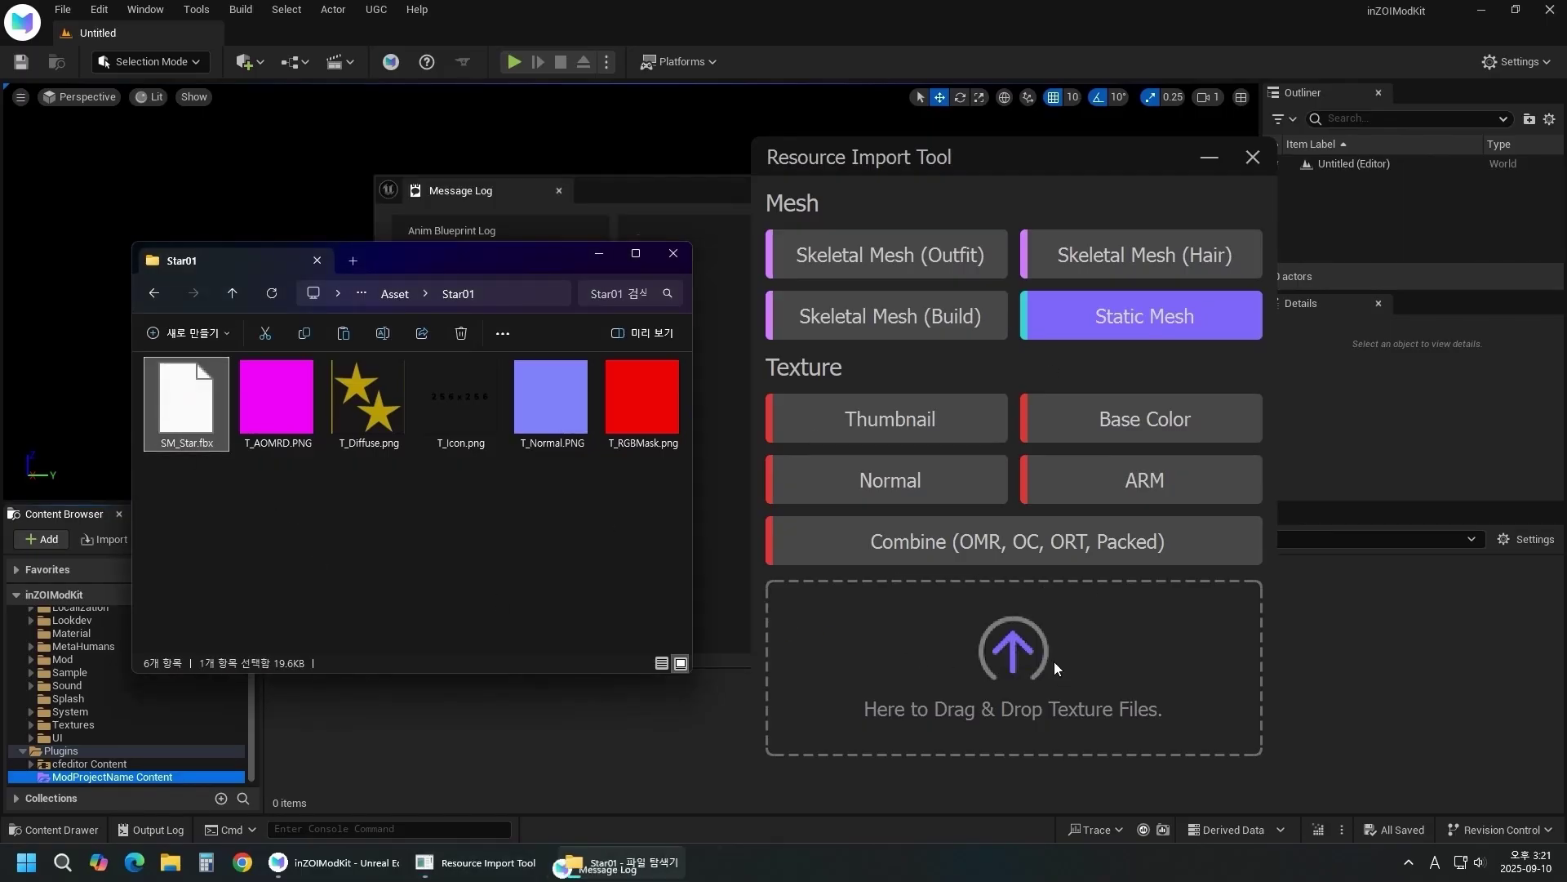
- Import T_Diffuse, T_Icon, T_Normal and T_AOMRD as base colour, thumbnail, normal and ARM textures
click(1143, 425)
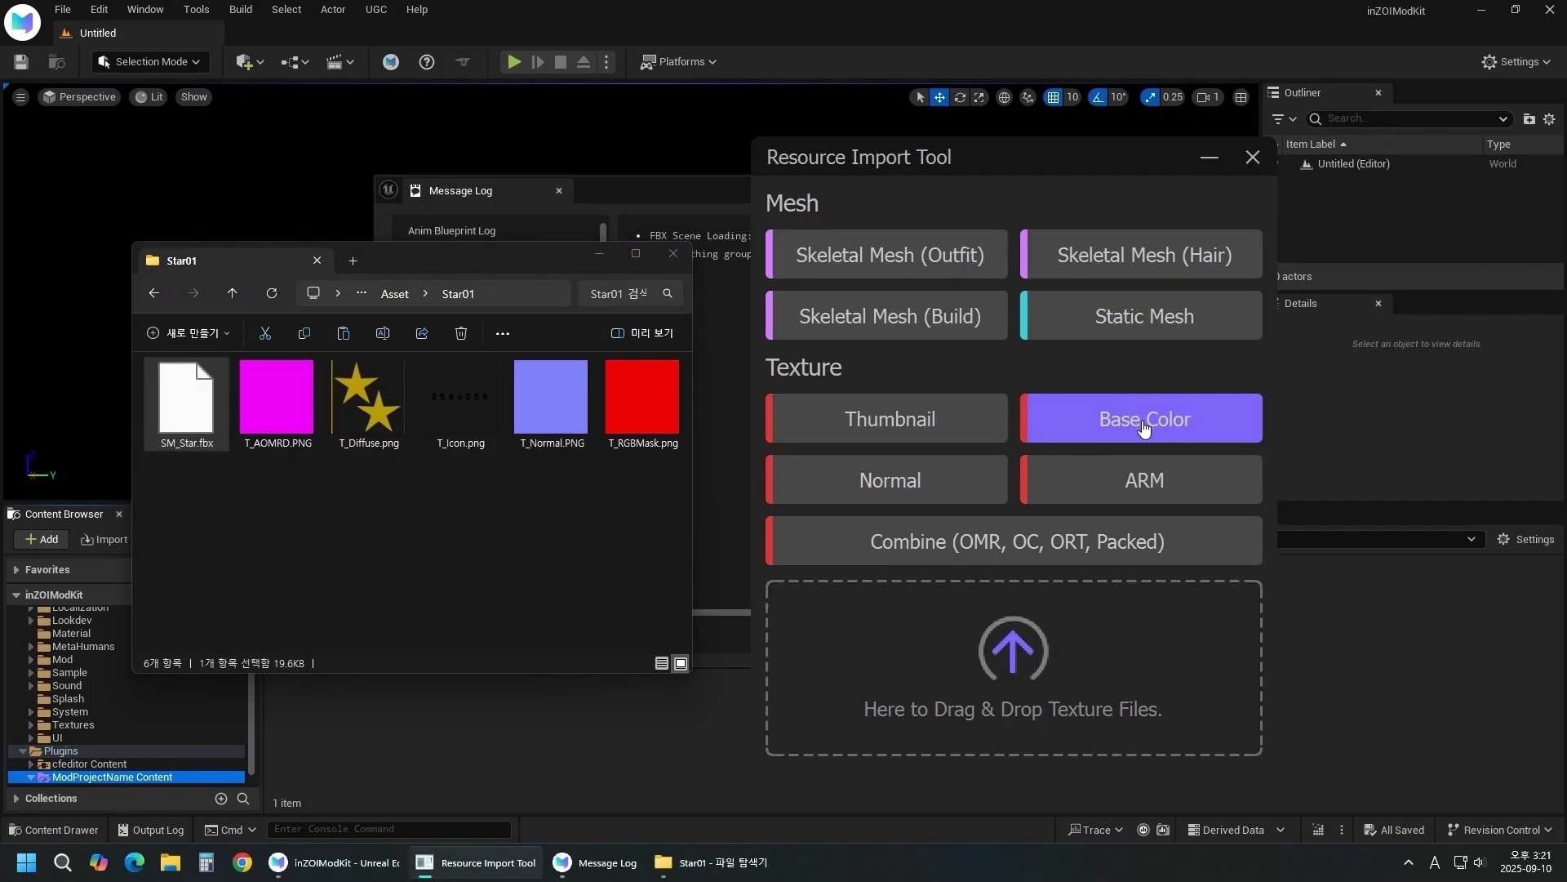
drag(345, 438, 1049, 674)
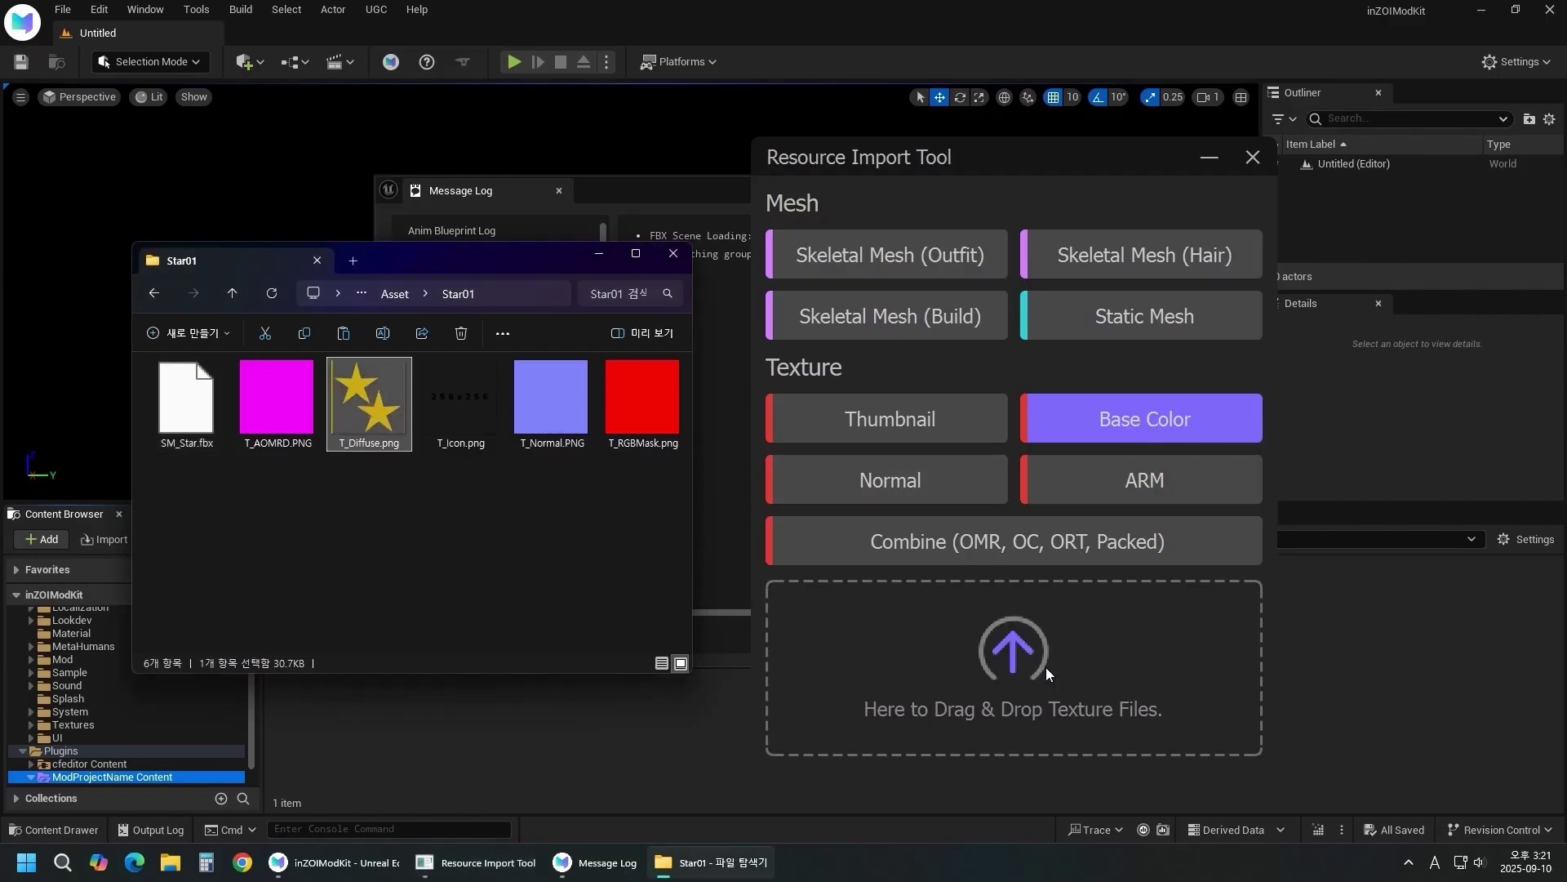
click(904, 419)
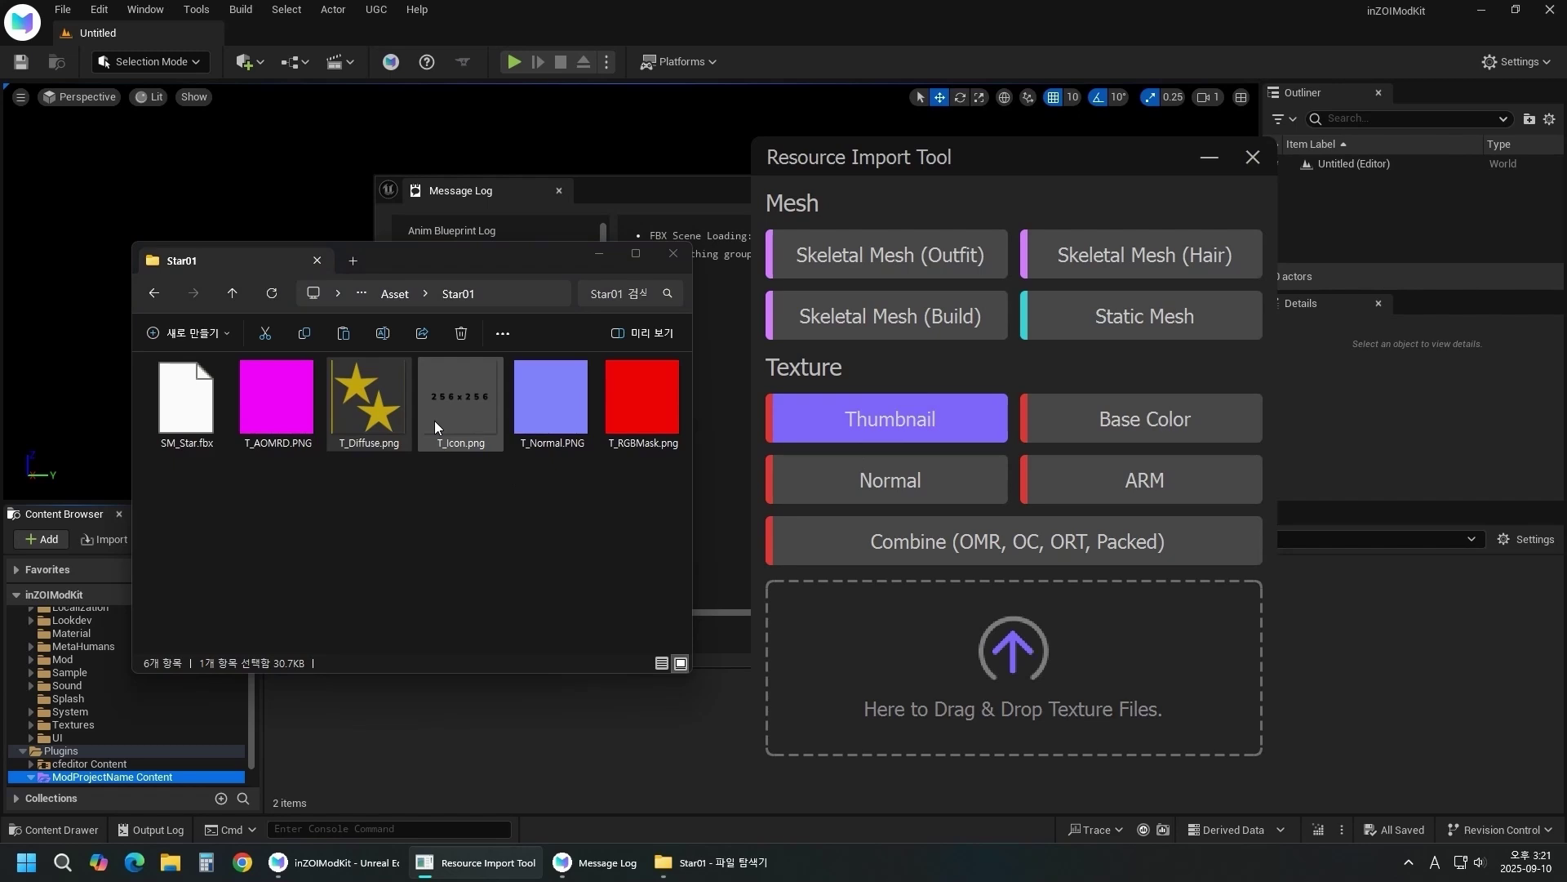
drag(435, 420, 1021, 670)
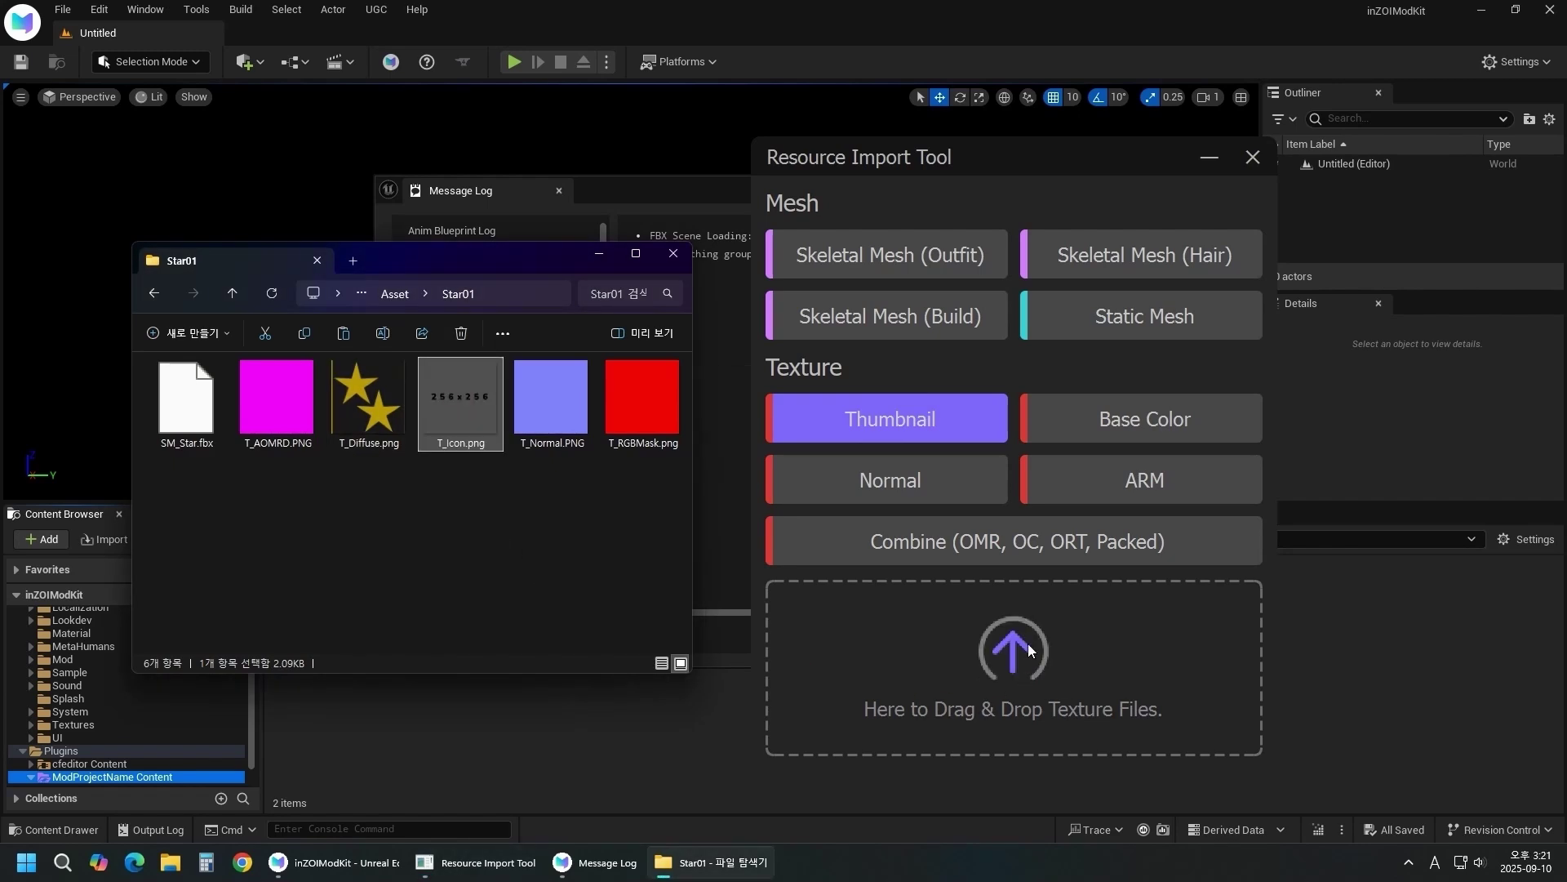
click(903, 488)
click(550, 399)
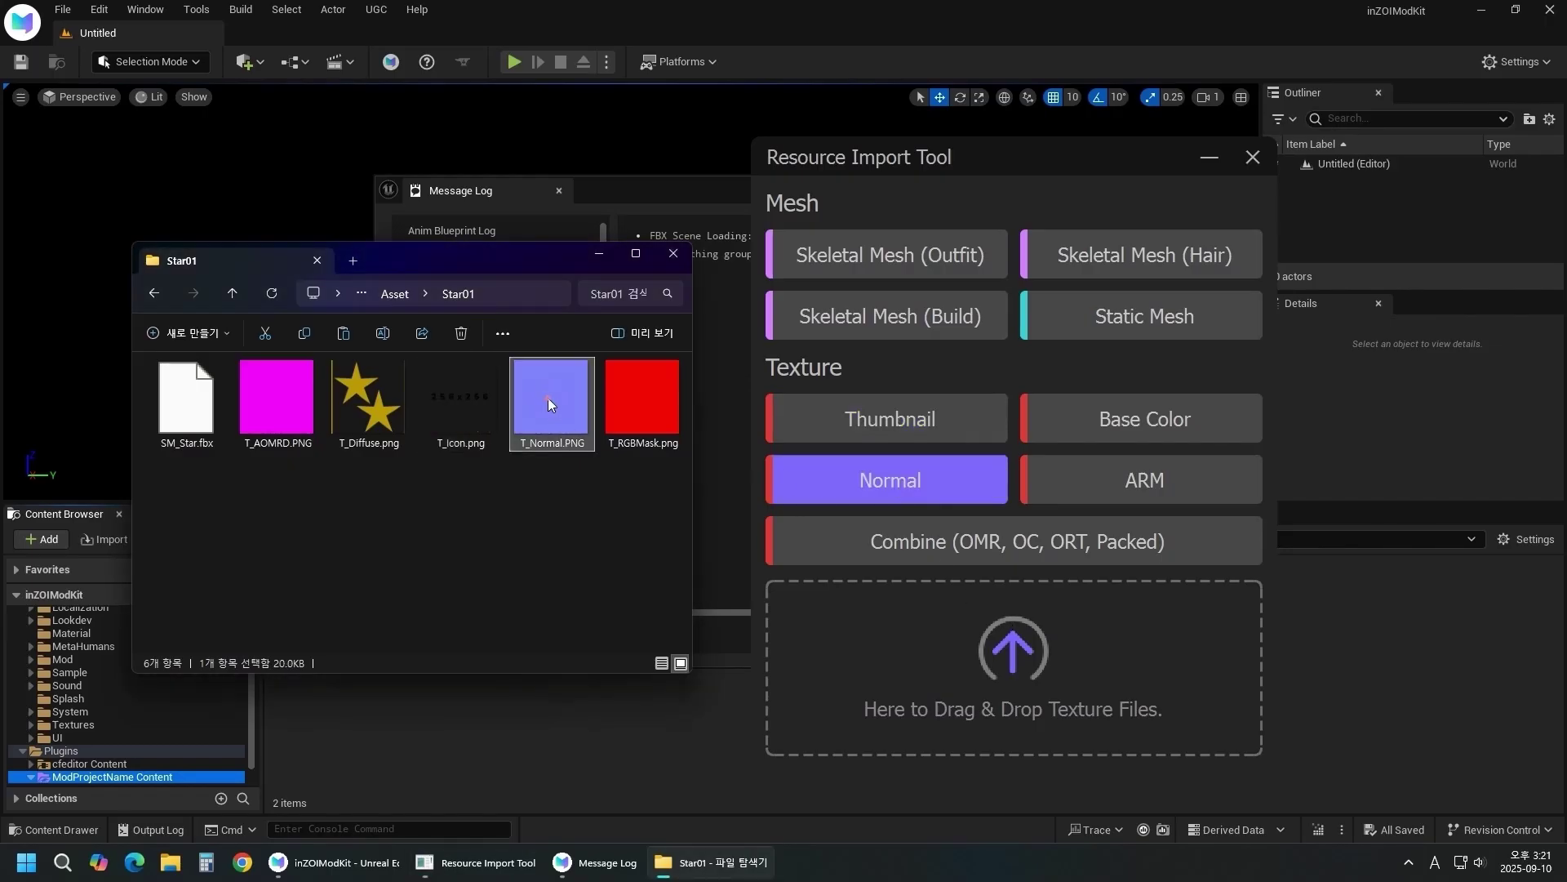
drag(546, 404, 1013, 671)
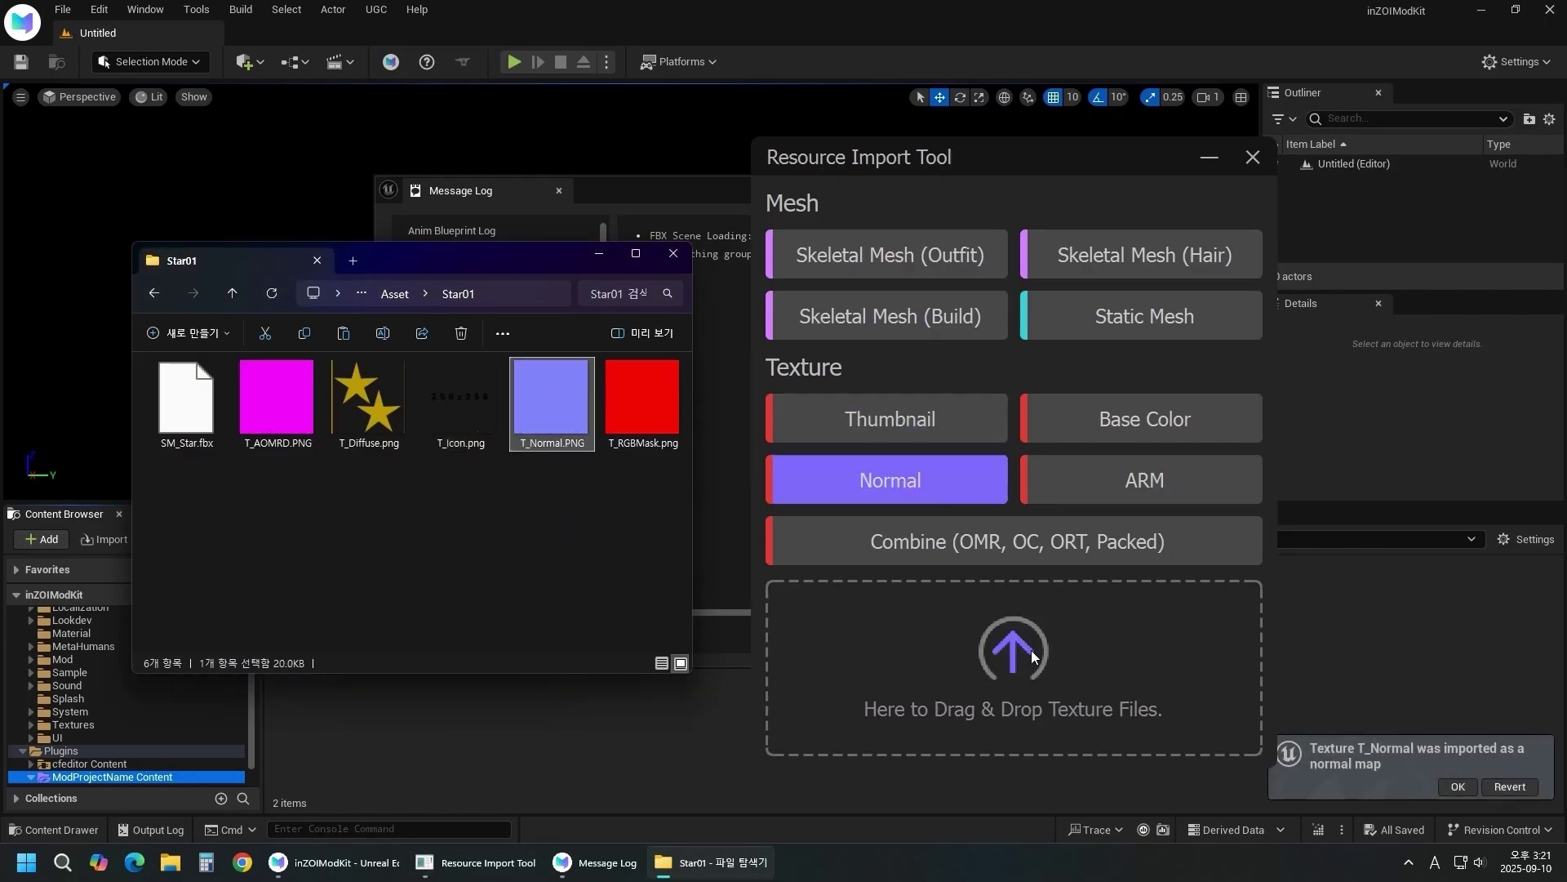
click(1160, 487)
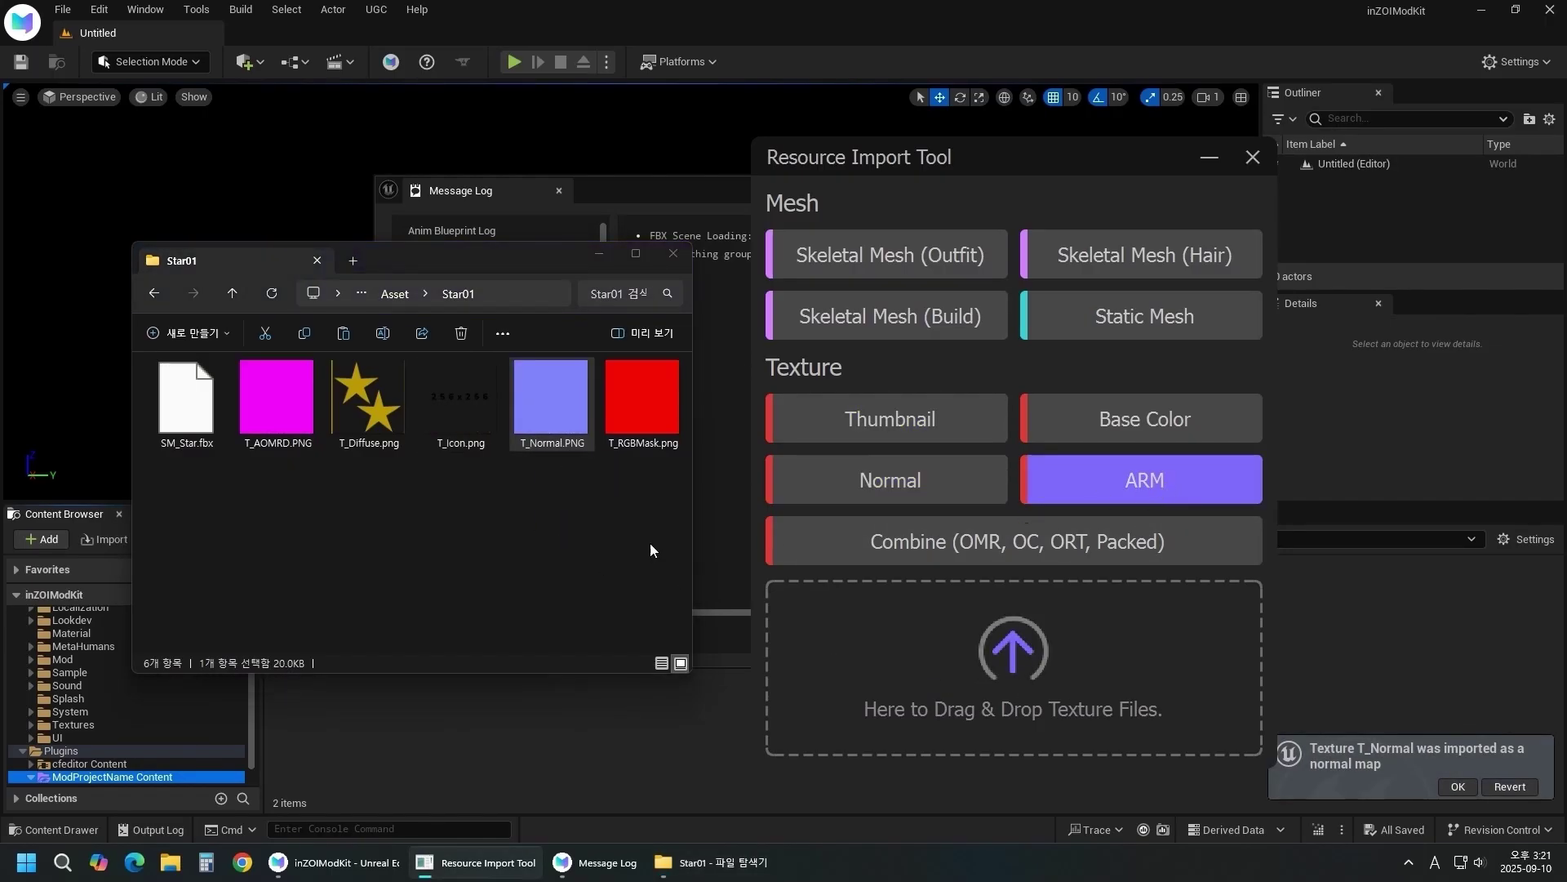
drag(278, 400, 1037, 668)
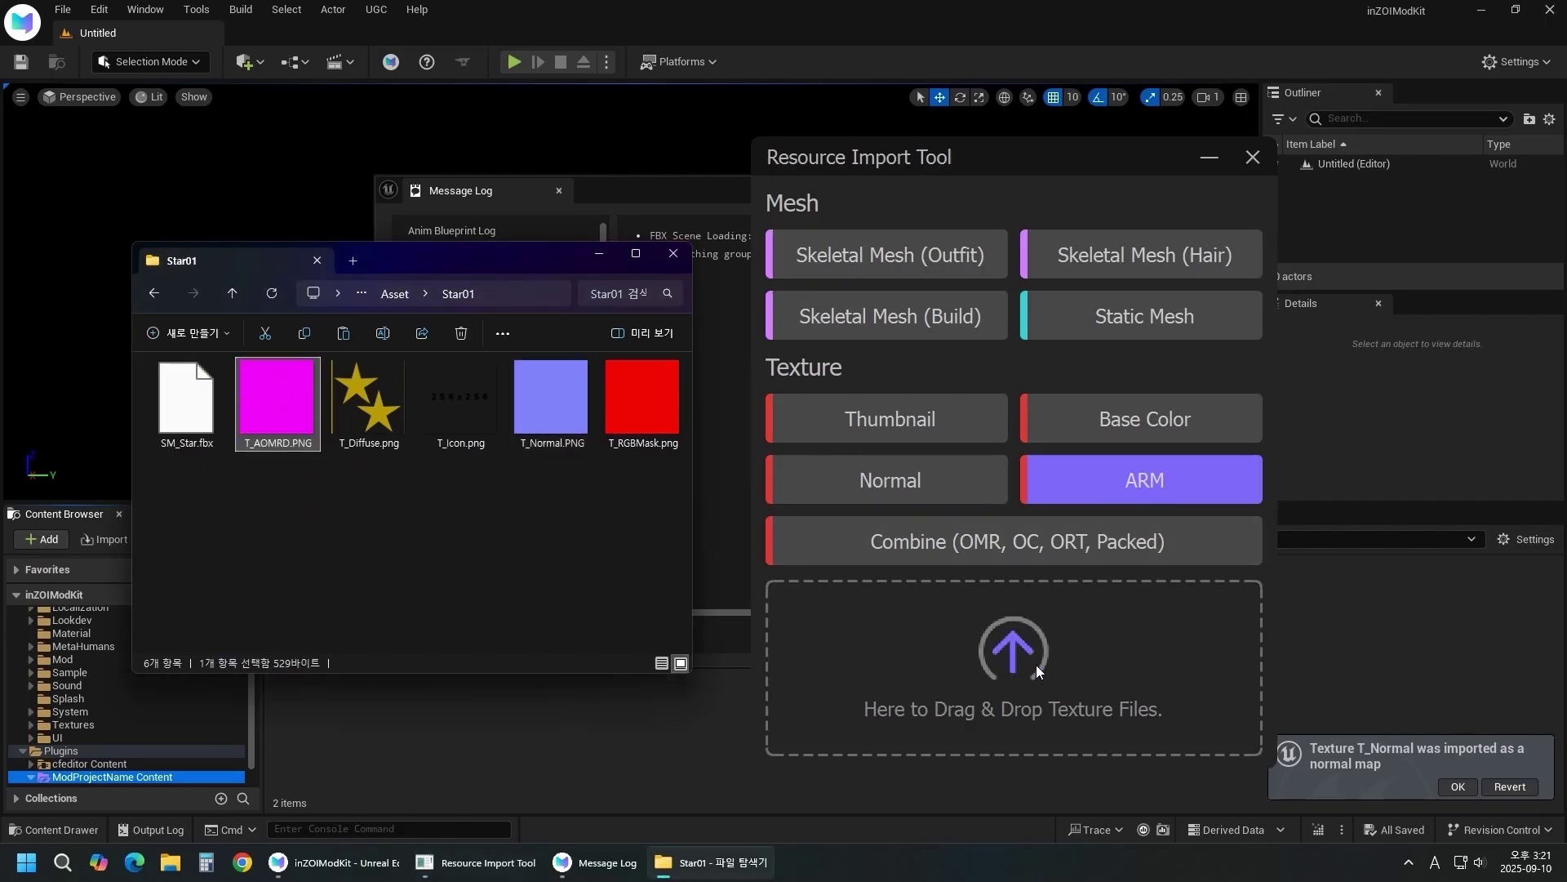
click(1251, 156)
- Close the message log and add T_RGBMask.png through the CAZ Add RGB Mask utility
click(1169, 191)
click(1183, 185)
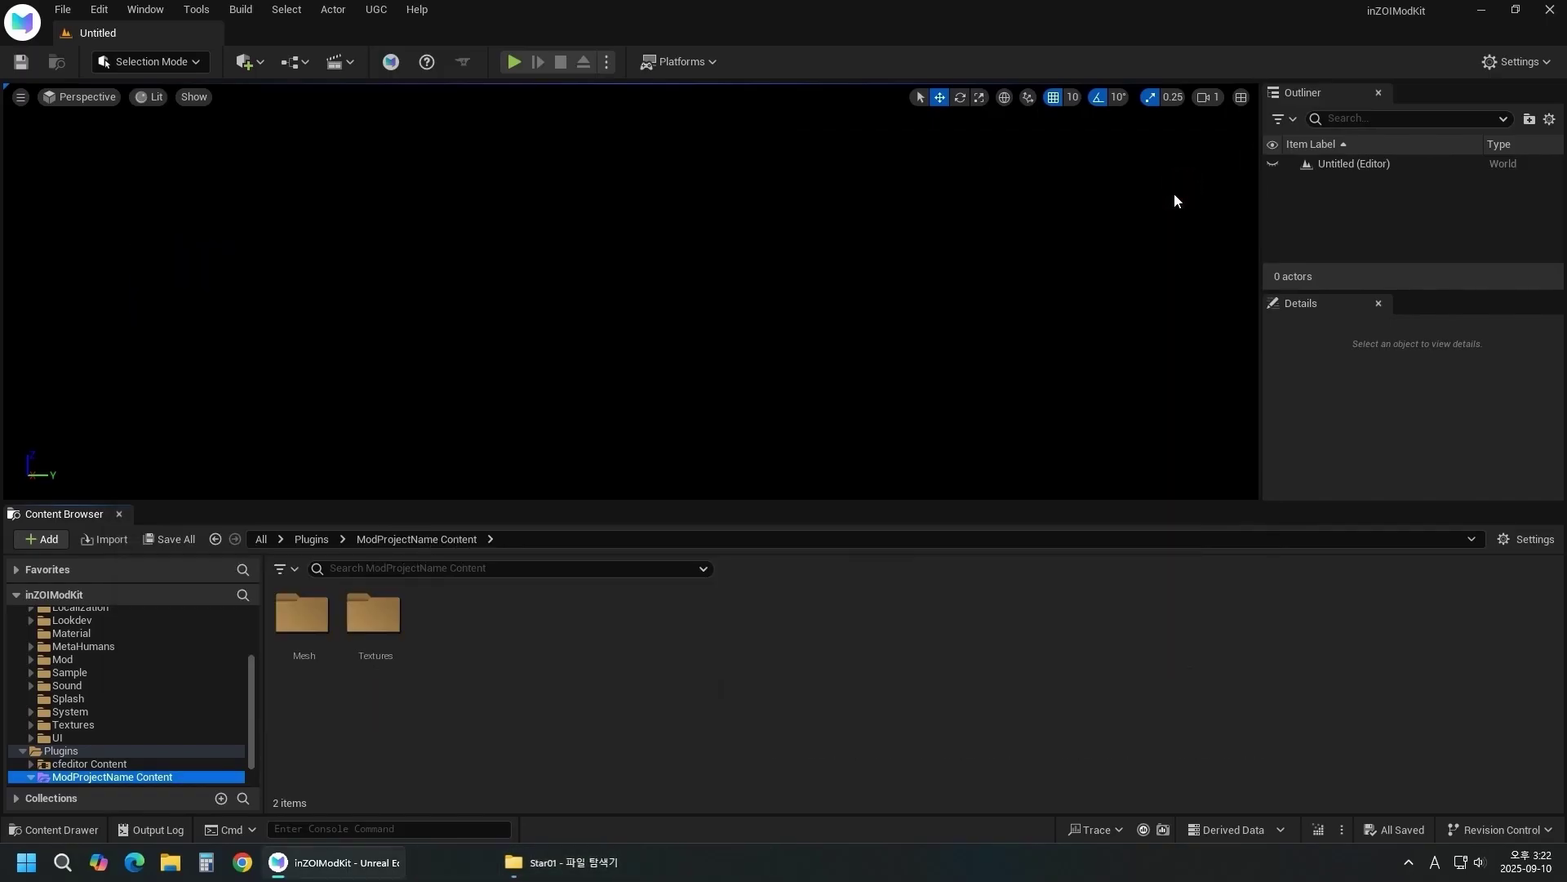
right_click(227, 778)
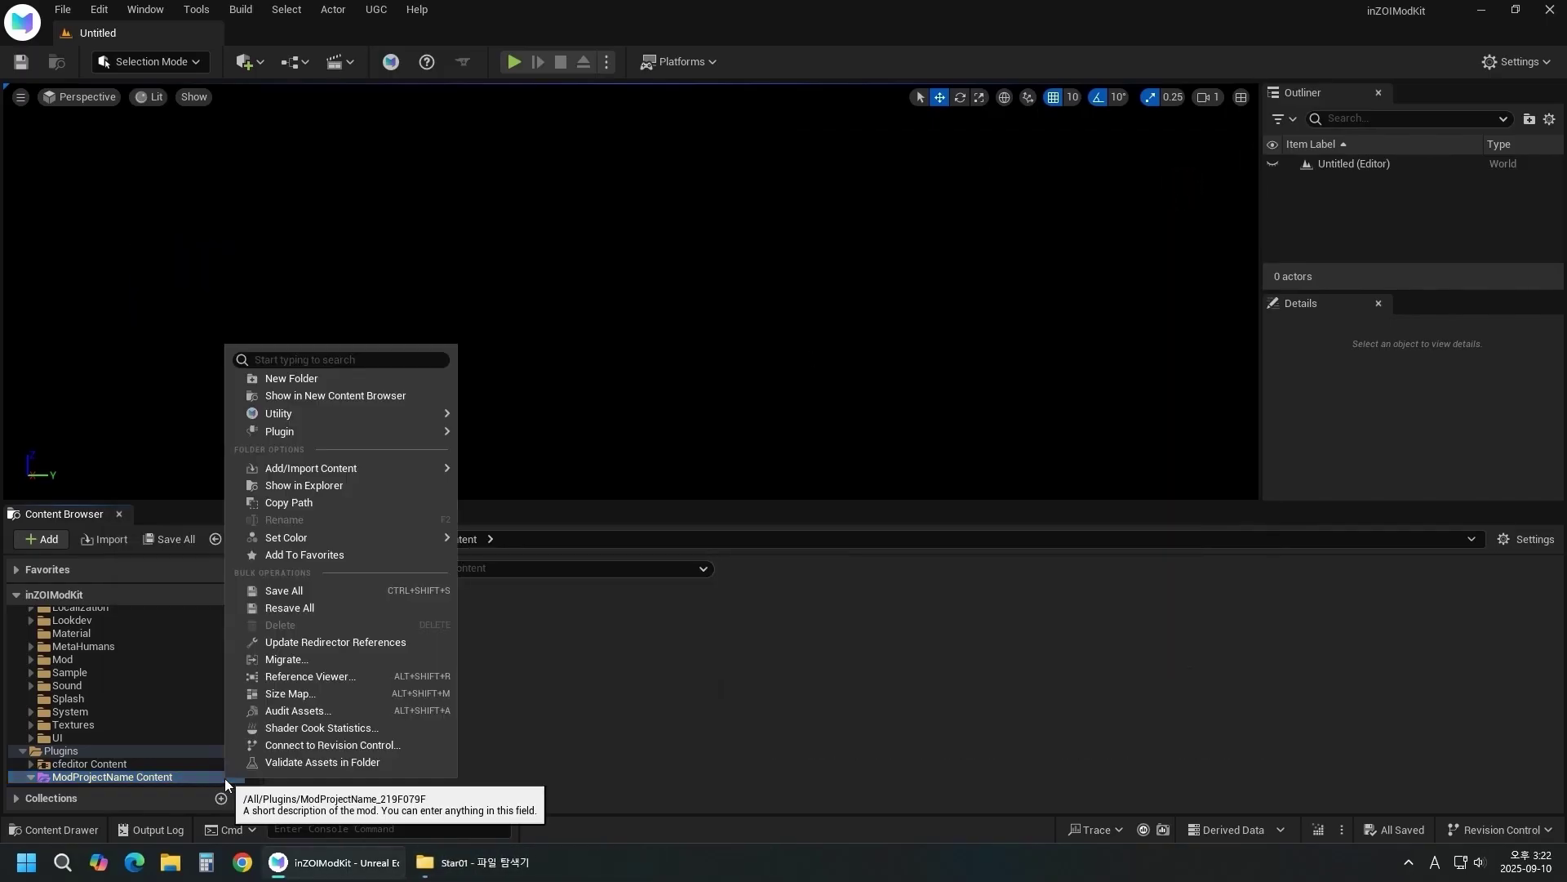
mouse_move(406, 413)
mouse_move(511, 420)
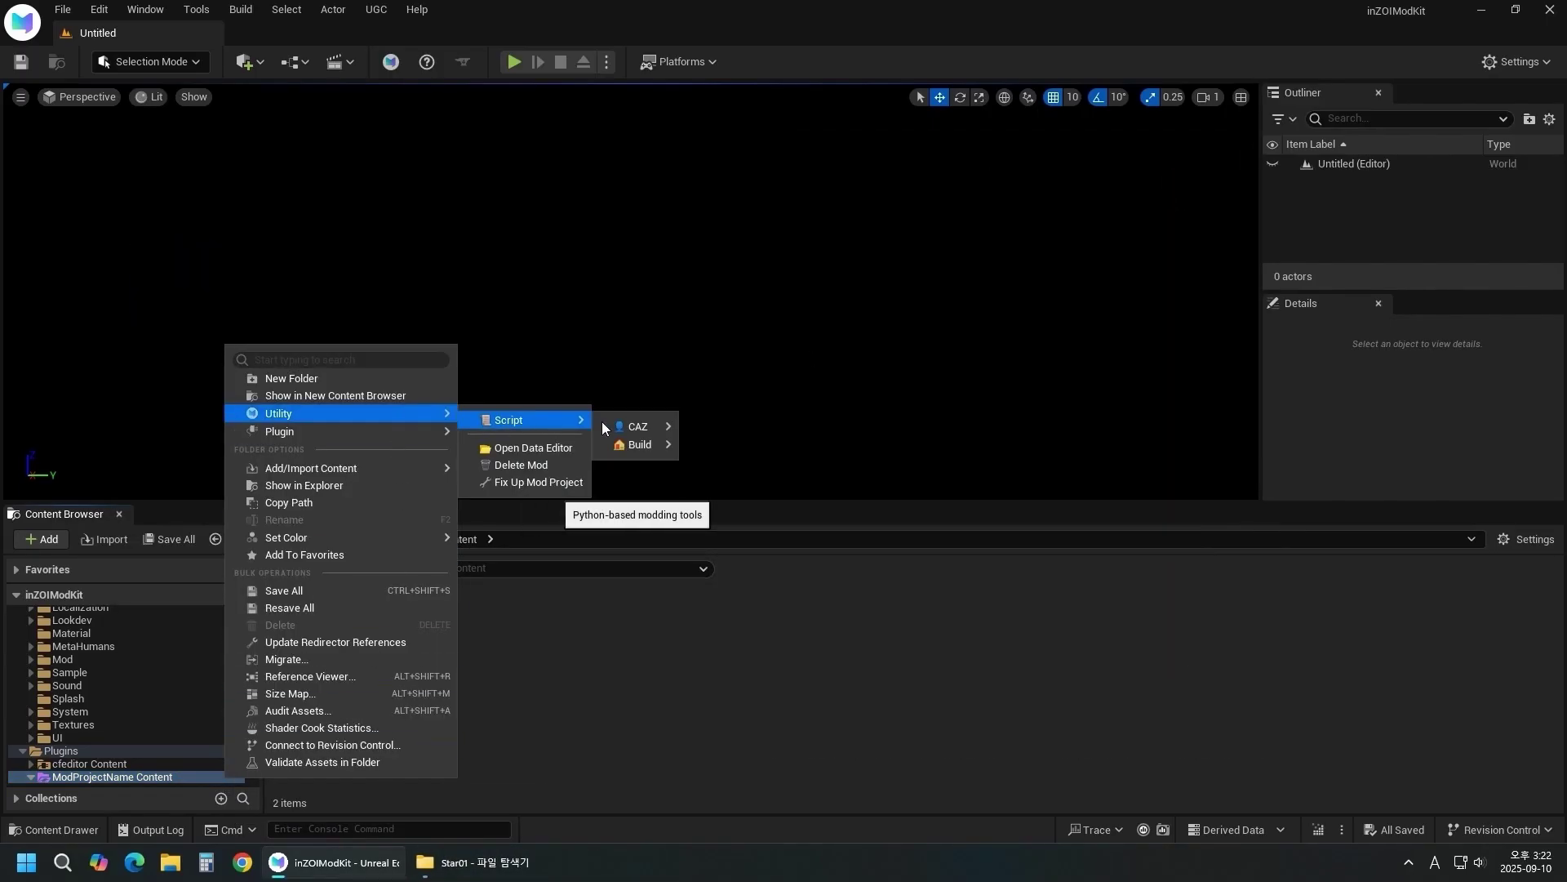
mouse_move(621, 427)
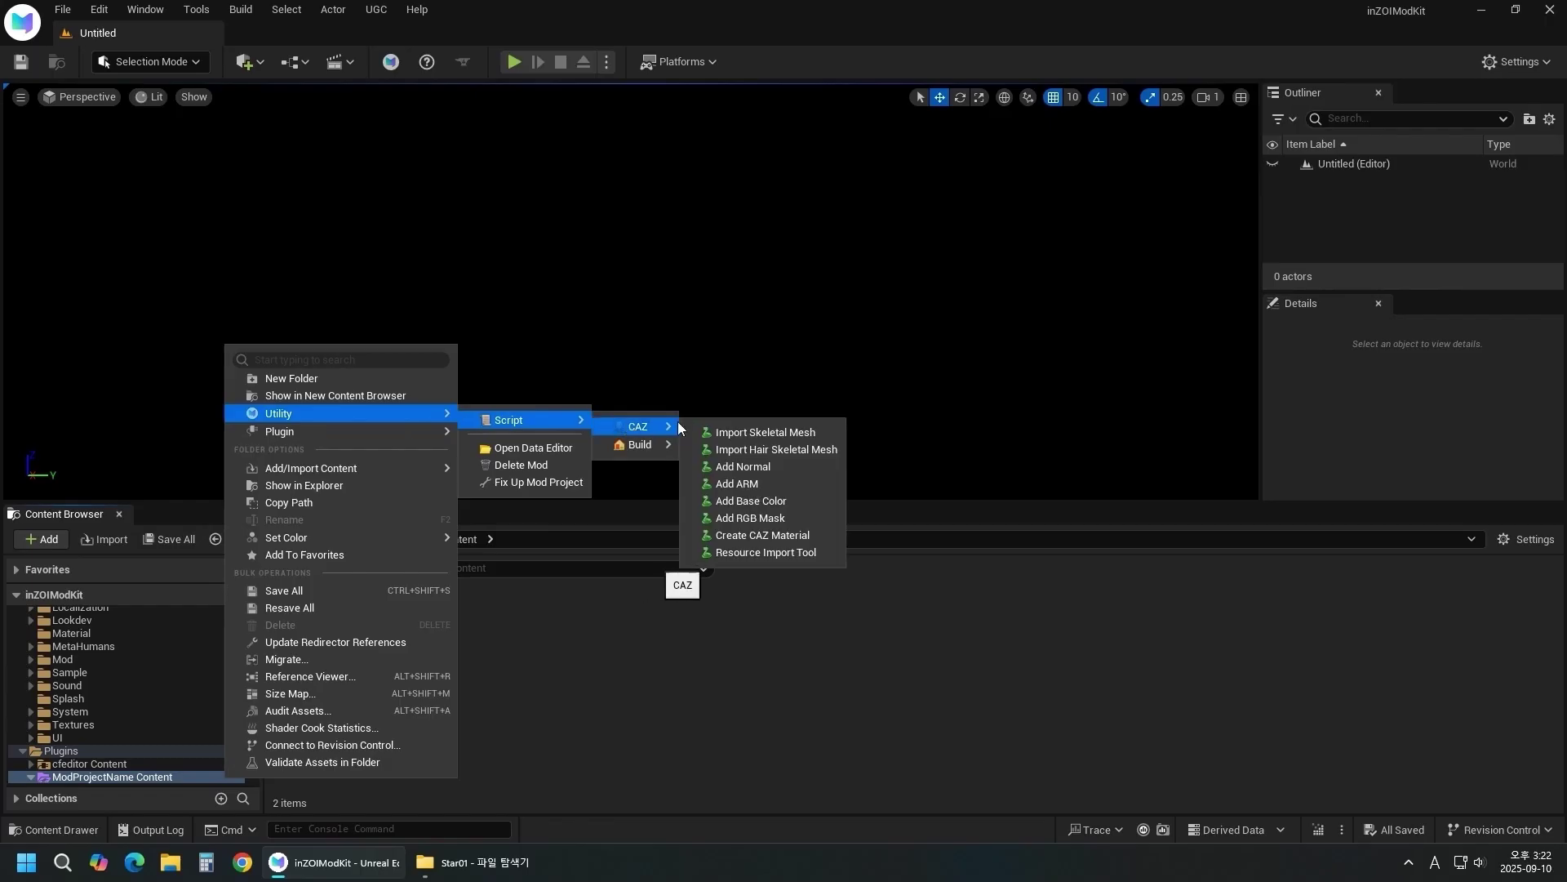
click(838, 518)
click(970, 410)
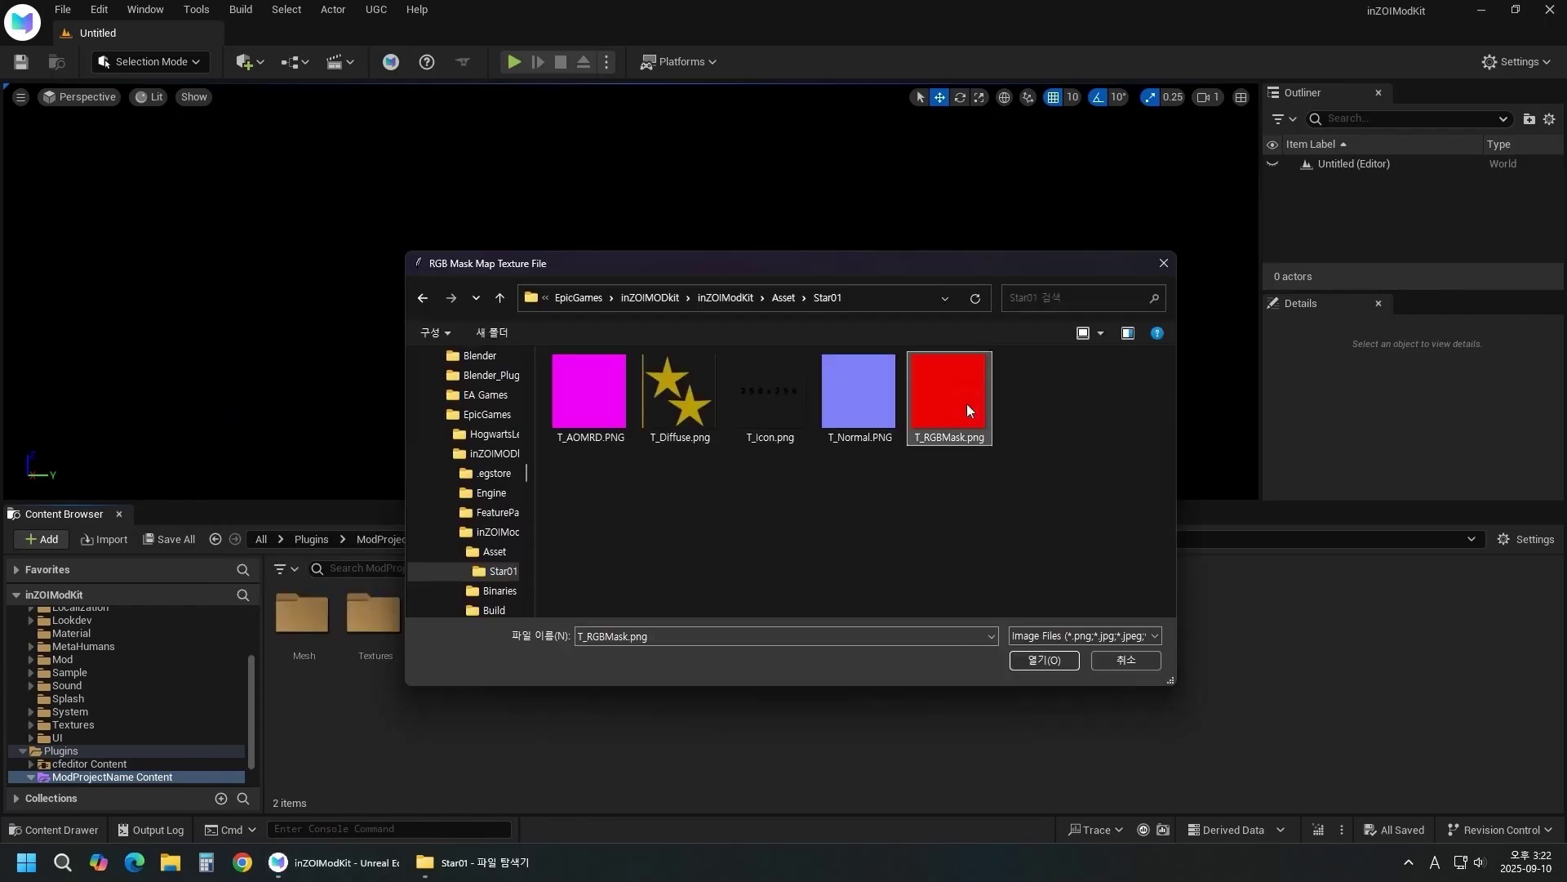
click(1044, 660)
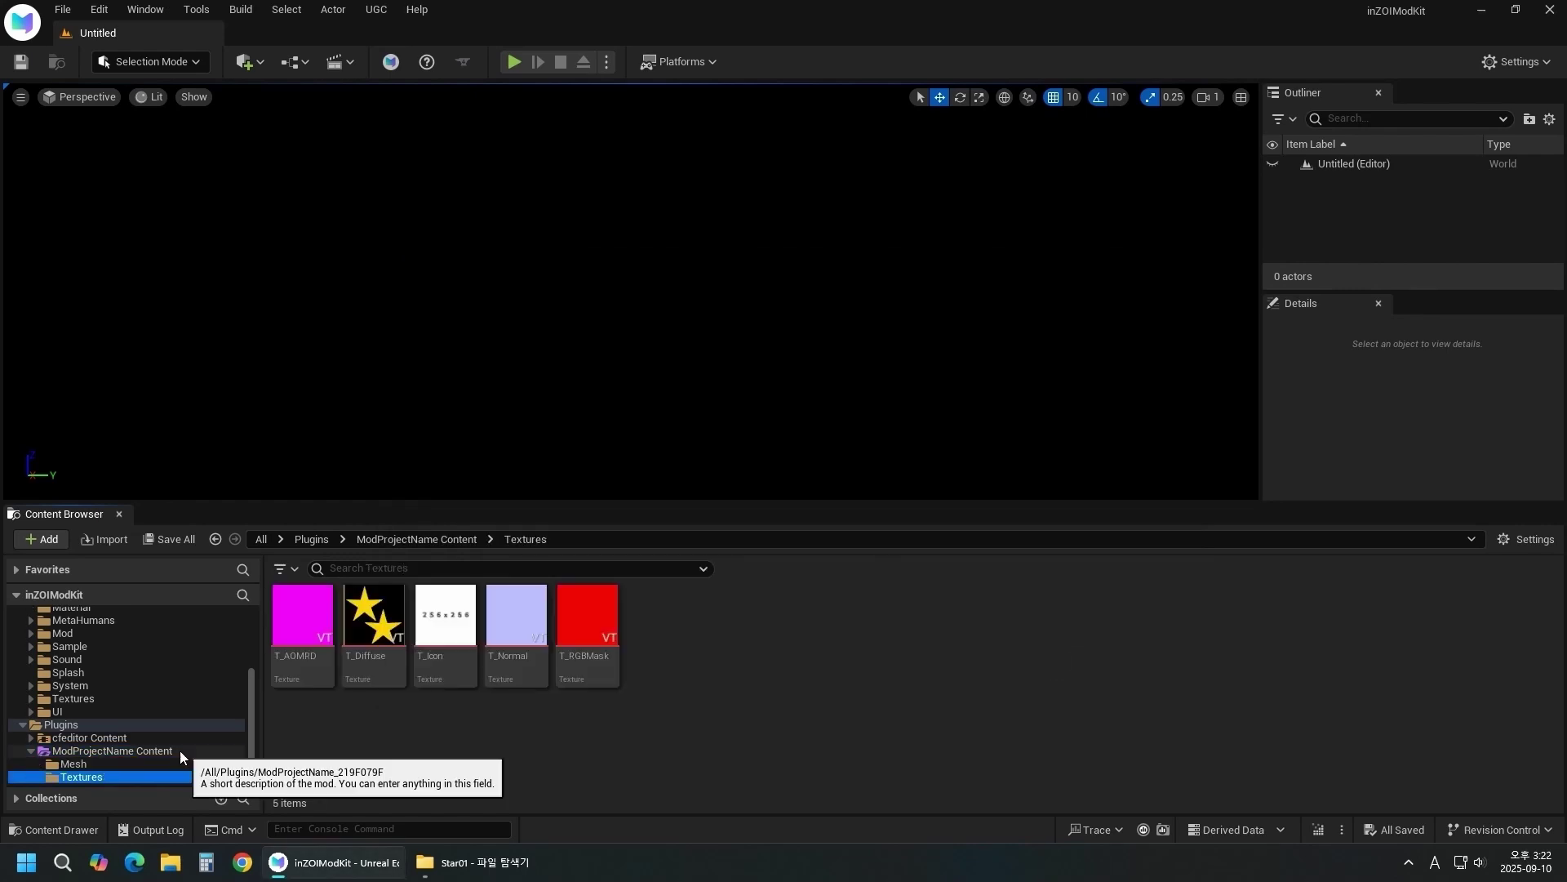
- Create a CAZ material instance named StarAcc01 and open the new Materials folder
click(176, 750)
right_click(189, 747)
mouse_move(364, 384)
mouse_move(494, 390)
mouse_move(607, 398)
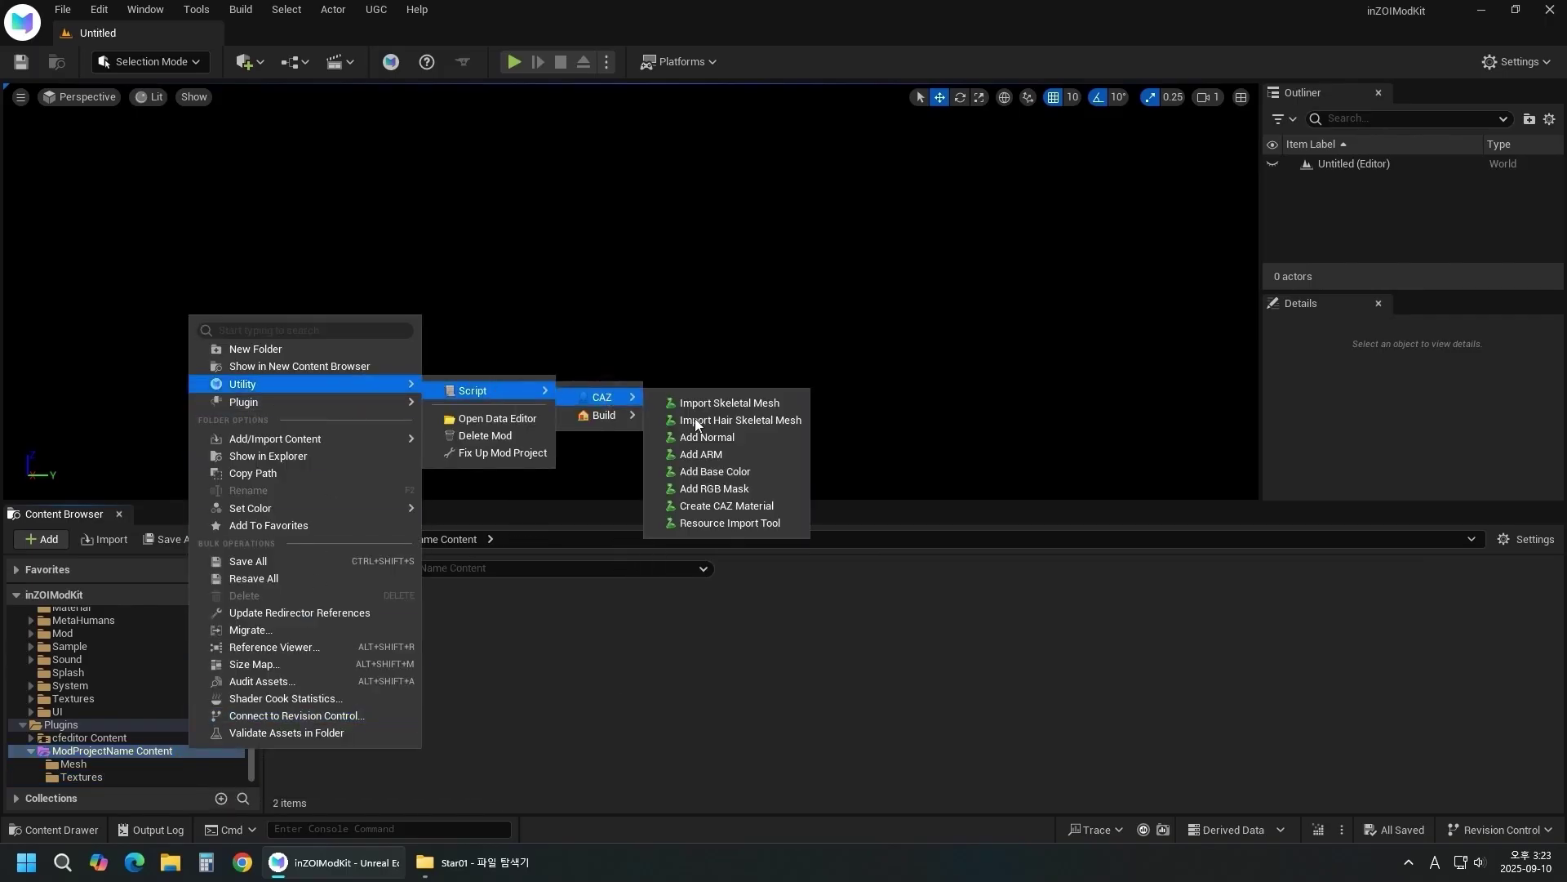
click(796, 504)
text(StarAcc01)
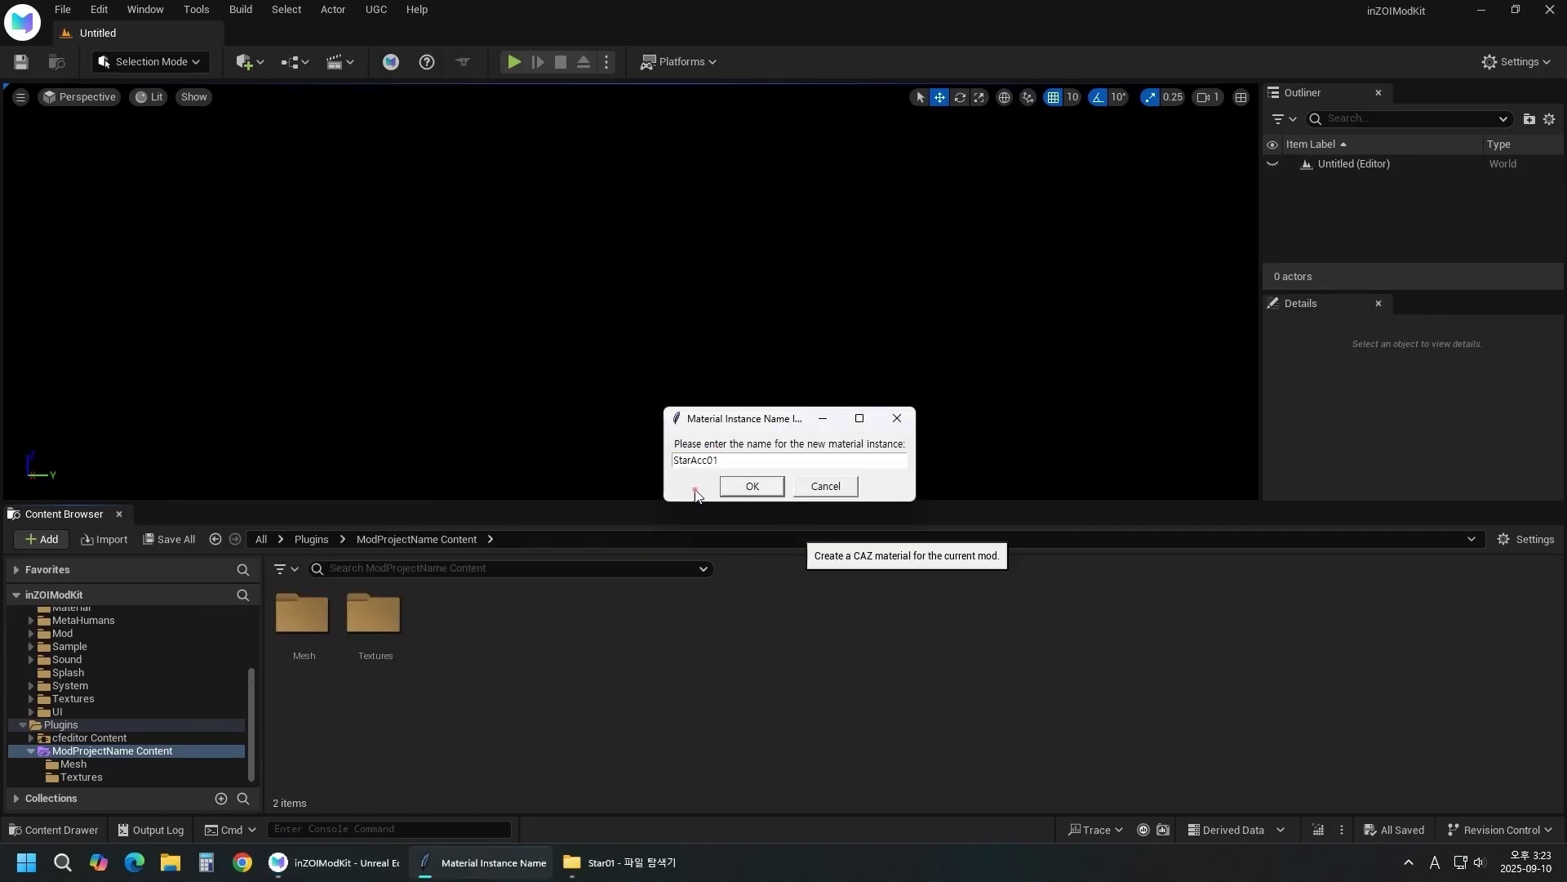
click(748, 486)
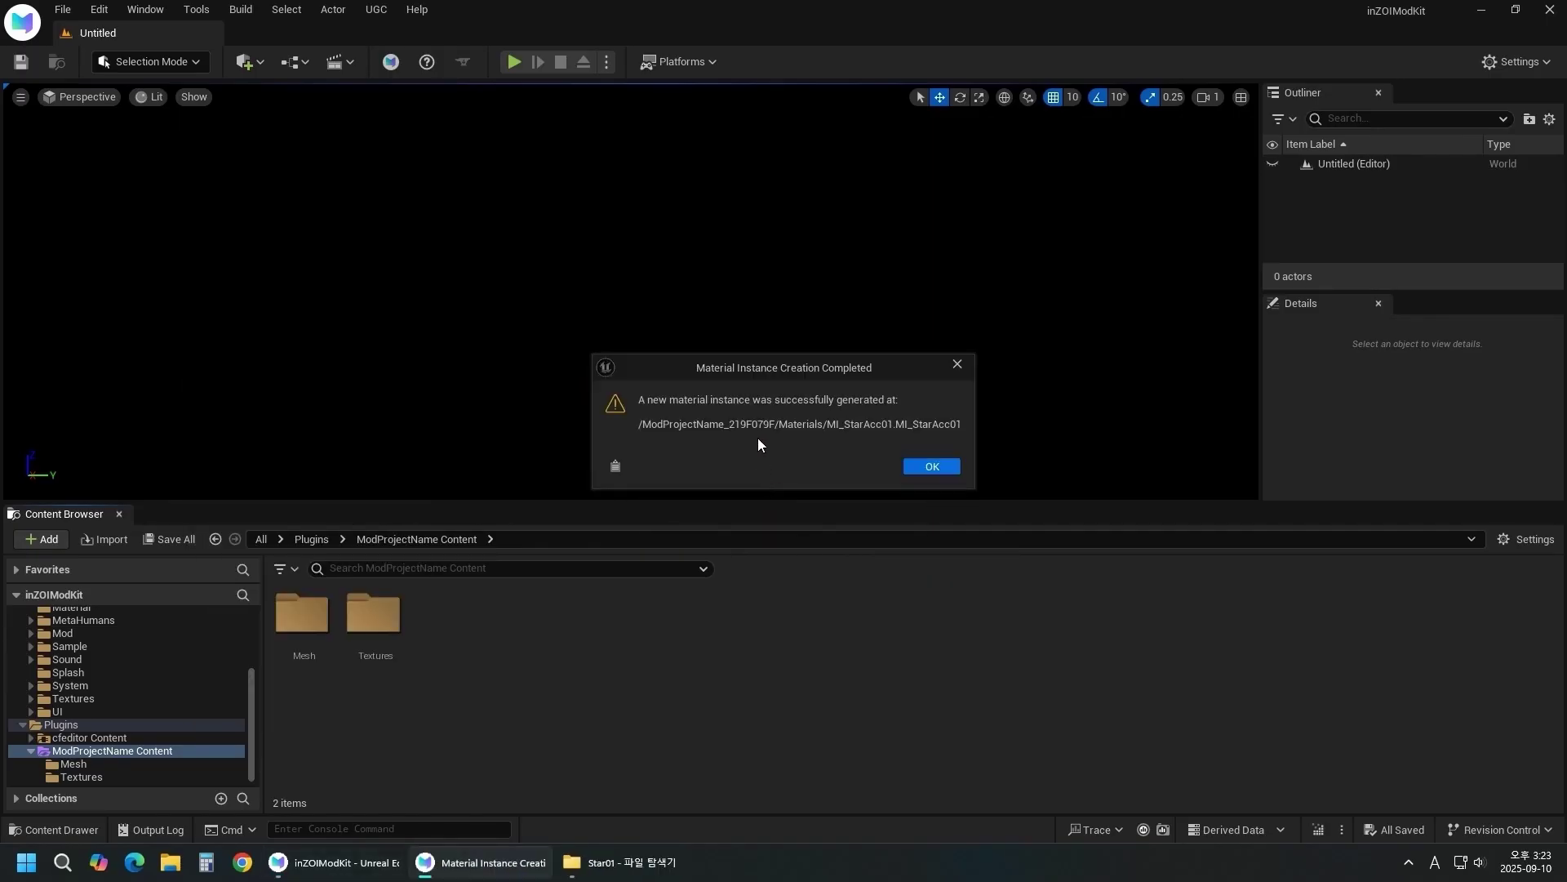
click(948, 465)
click(155, 764)
- Open MI_StarAcc01 and enable RGB Mask and Base Color maps using T_RGBMask and T_Diffuse
double_click(324, 673)
click(1137, 204)
click(1404, 196)
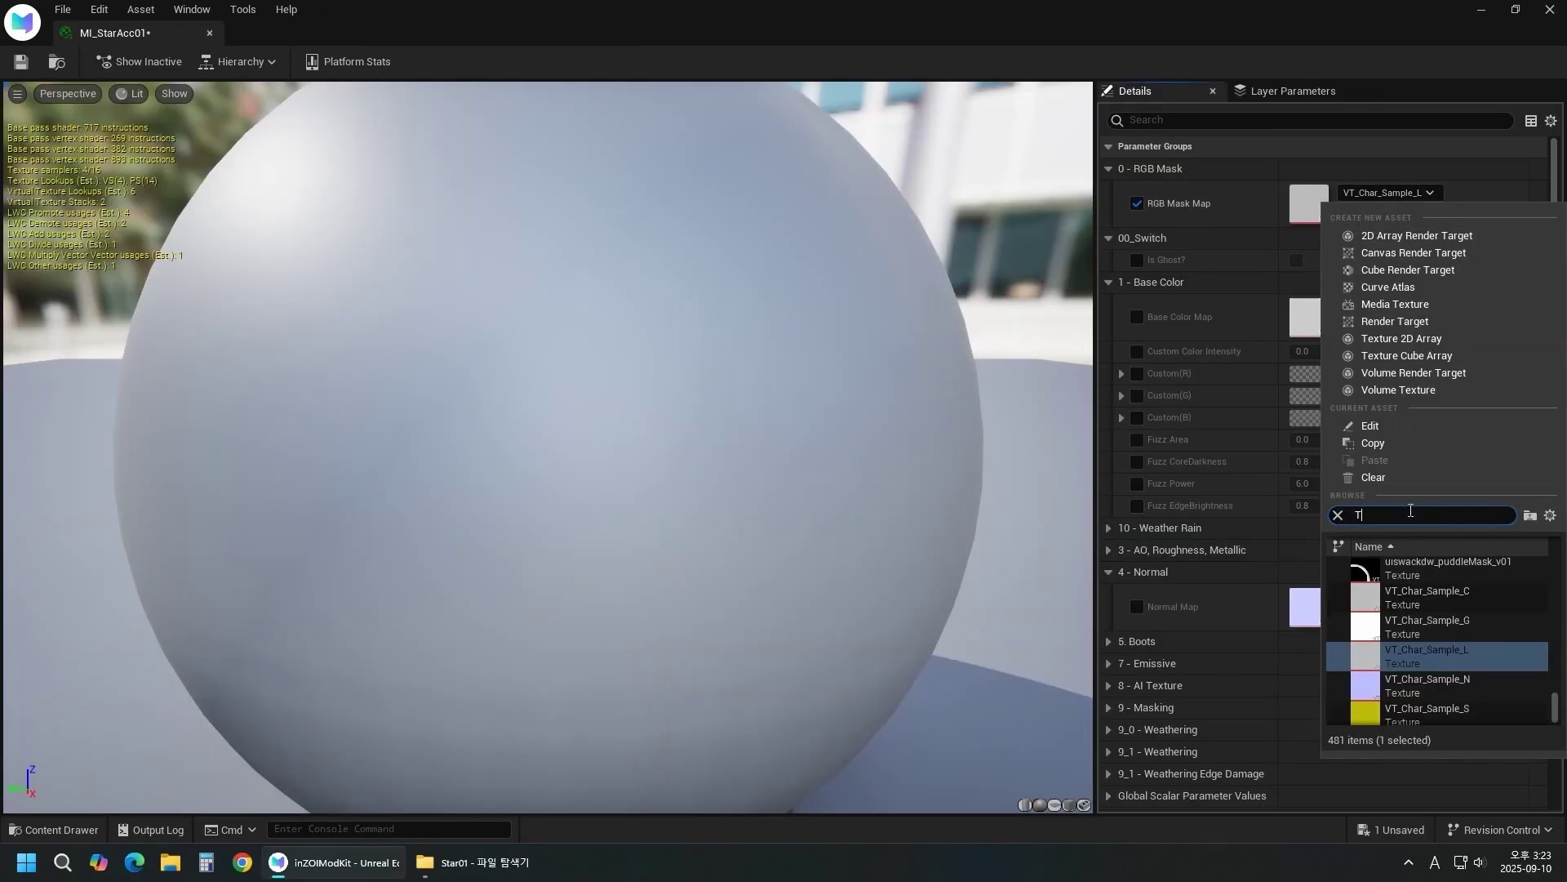
text(T_R)
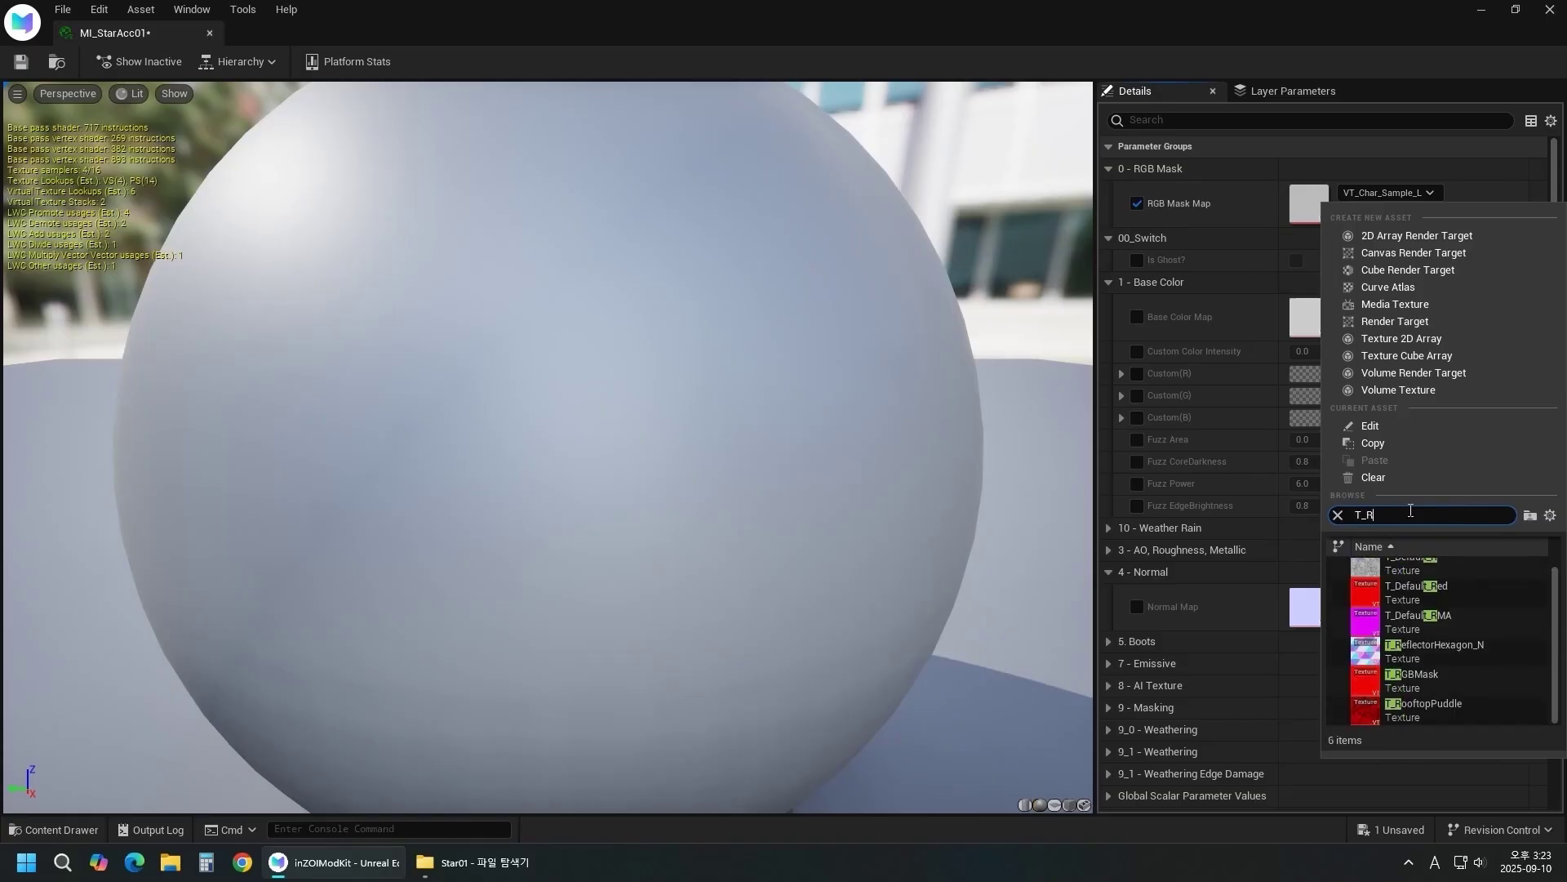
text(gb)
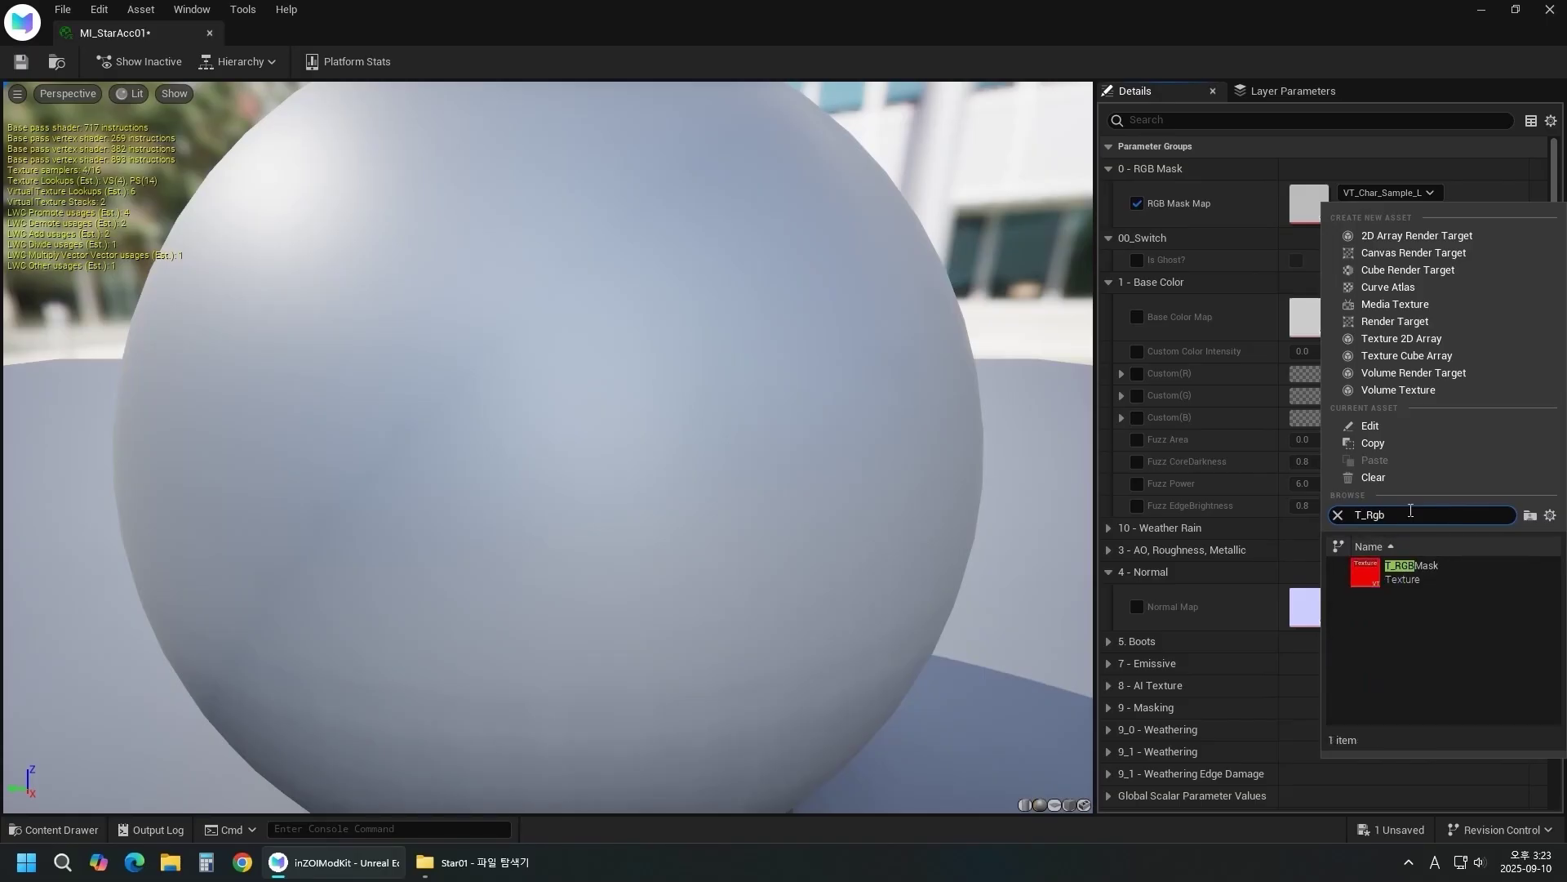
click(1428, 580)
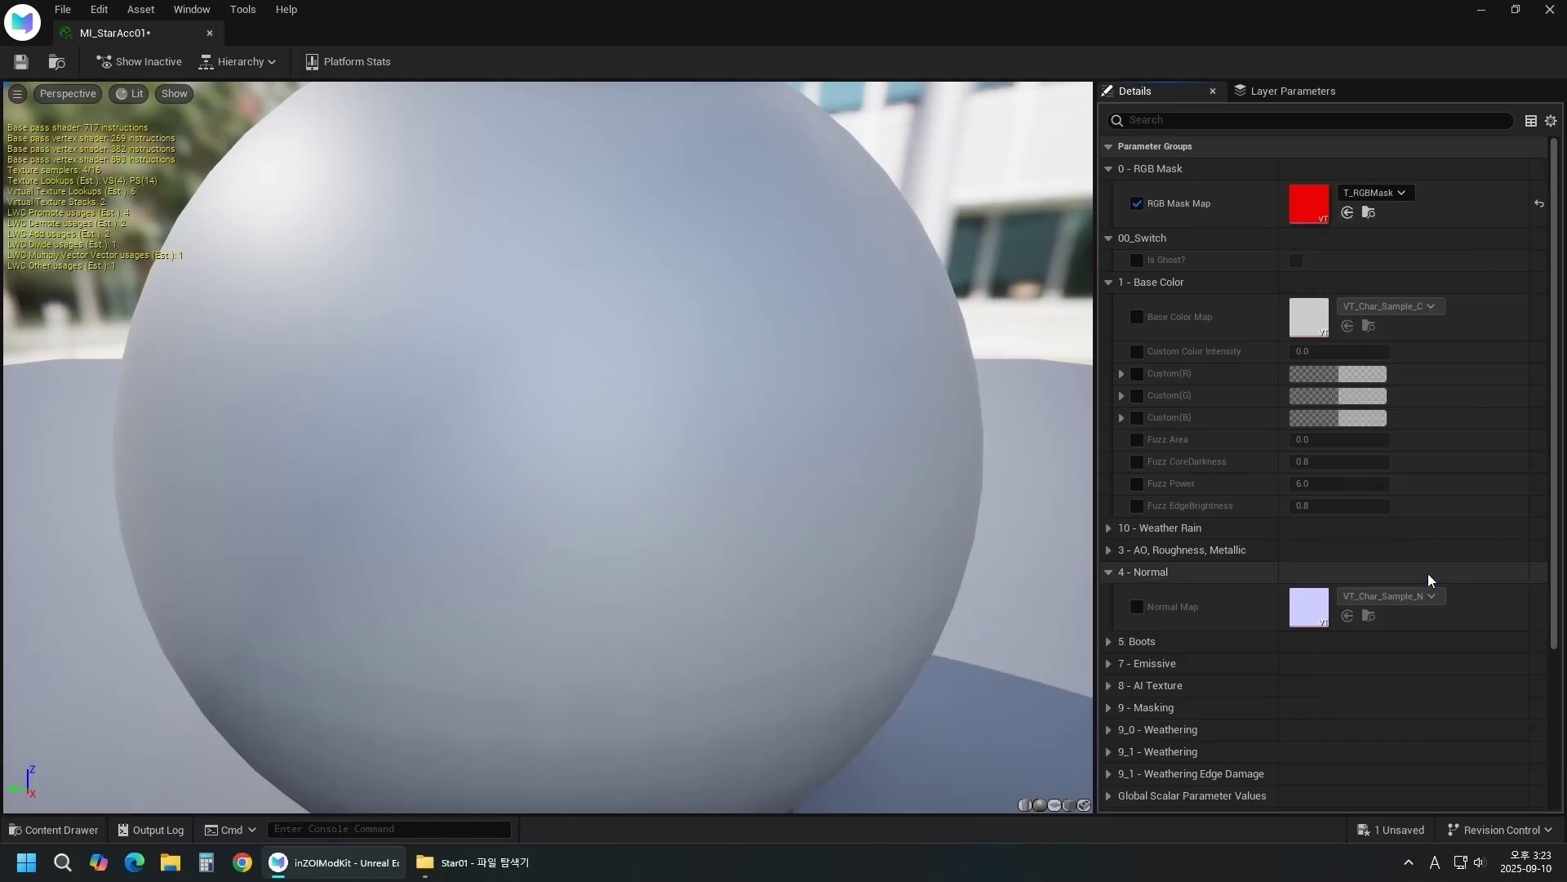
click(1138, 317)
click(1370, 311)
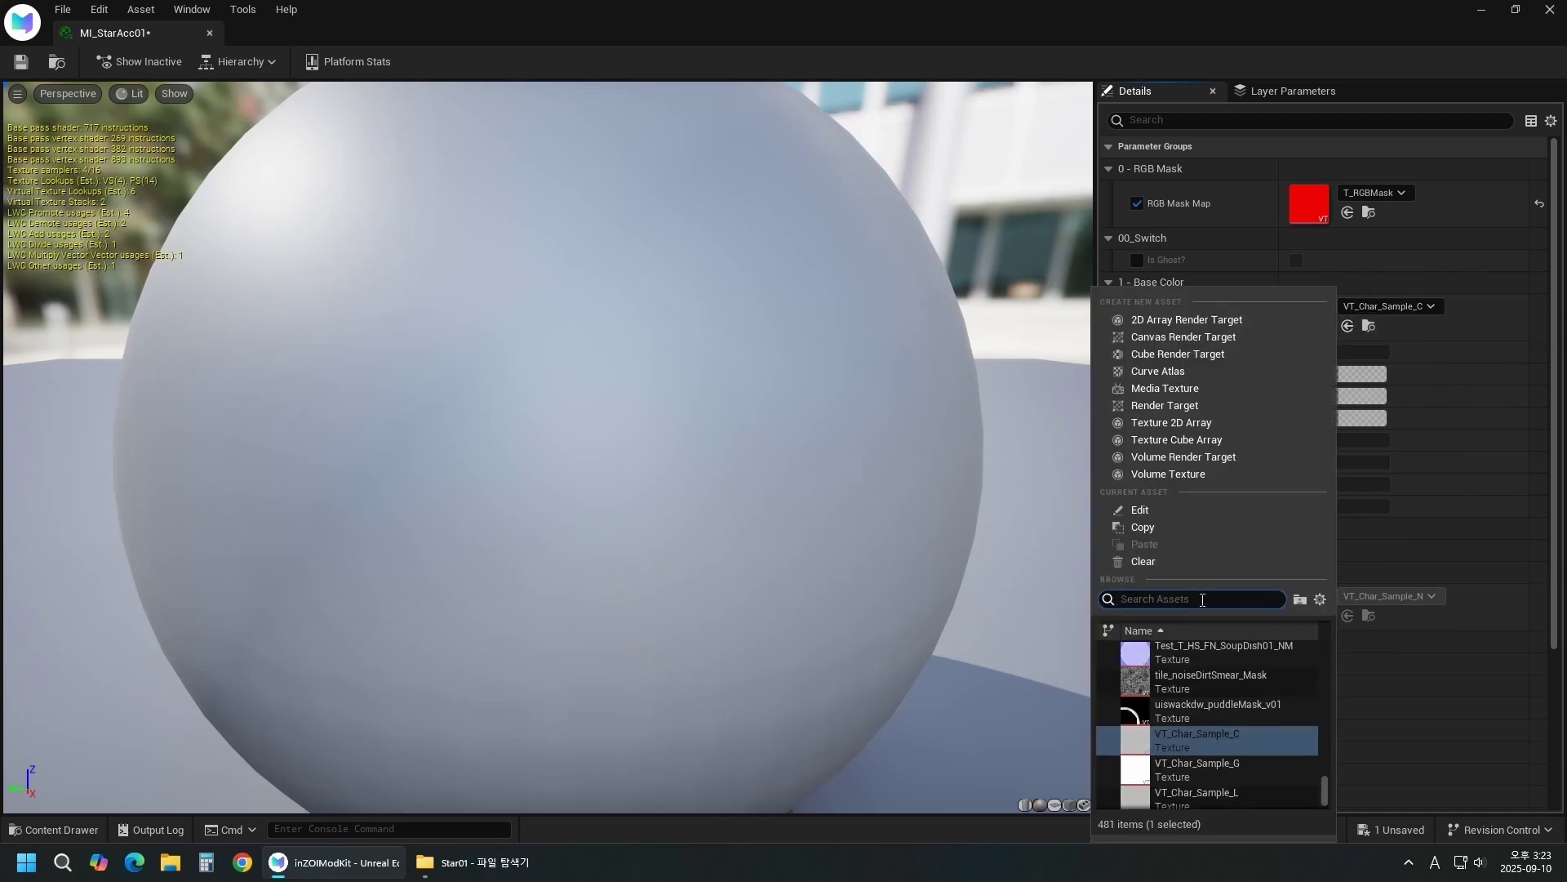
text(T_di)
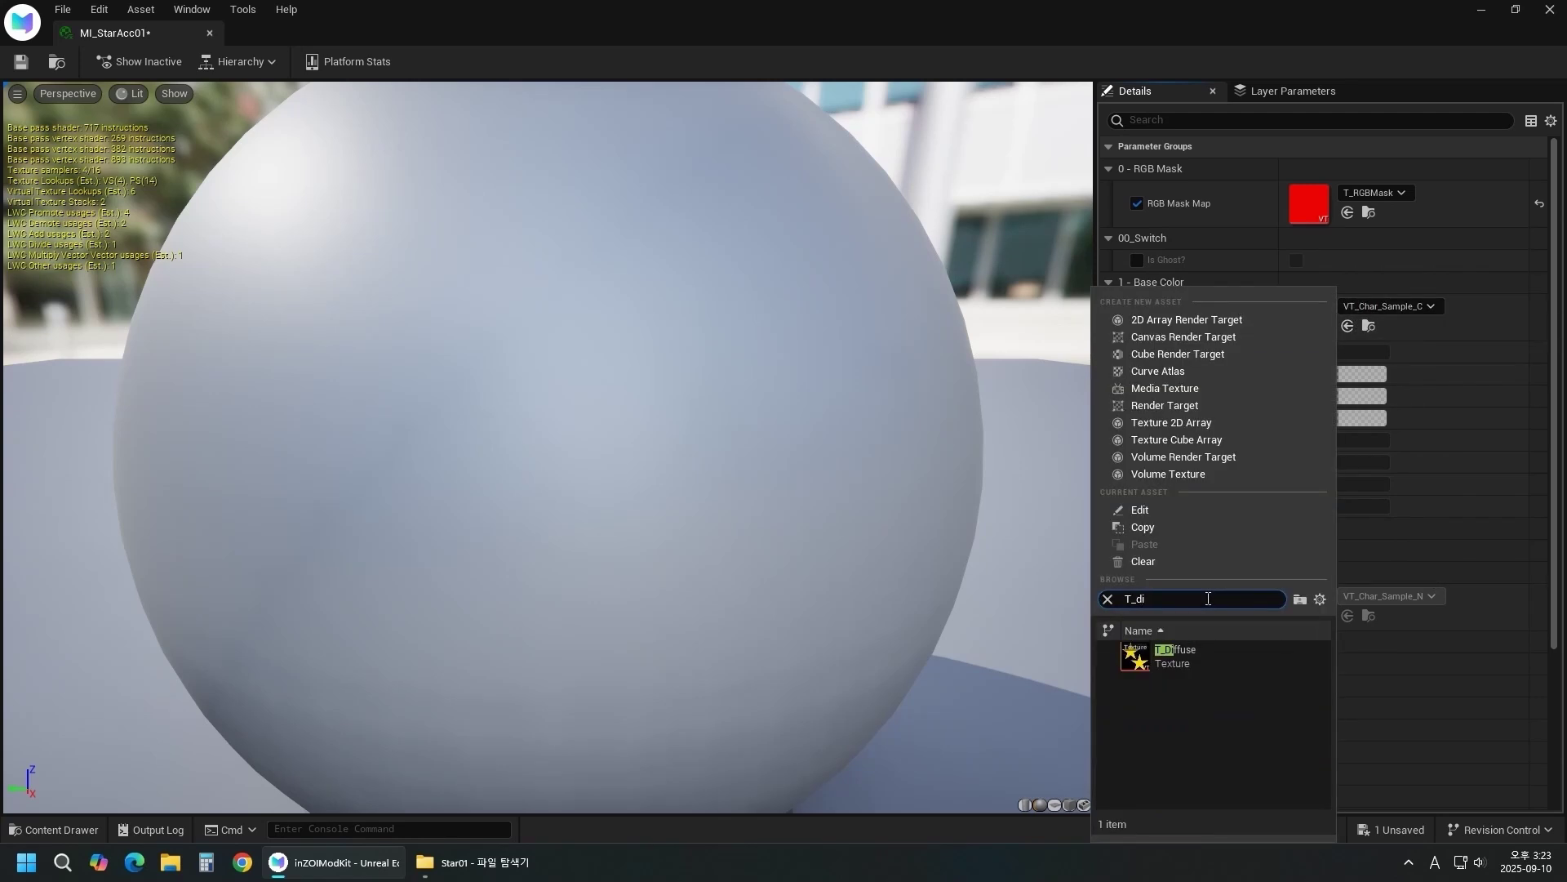
click(1231, 664)
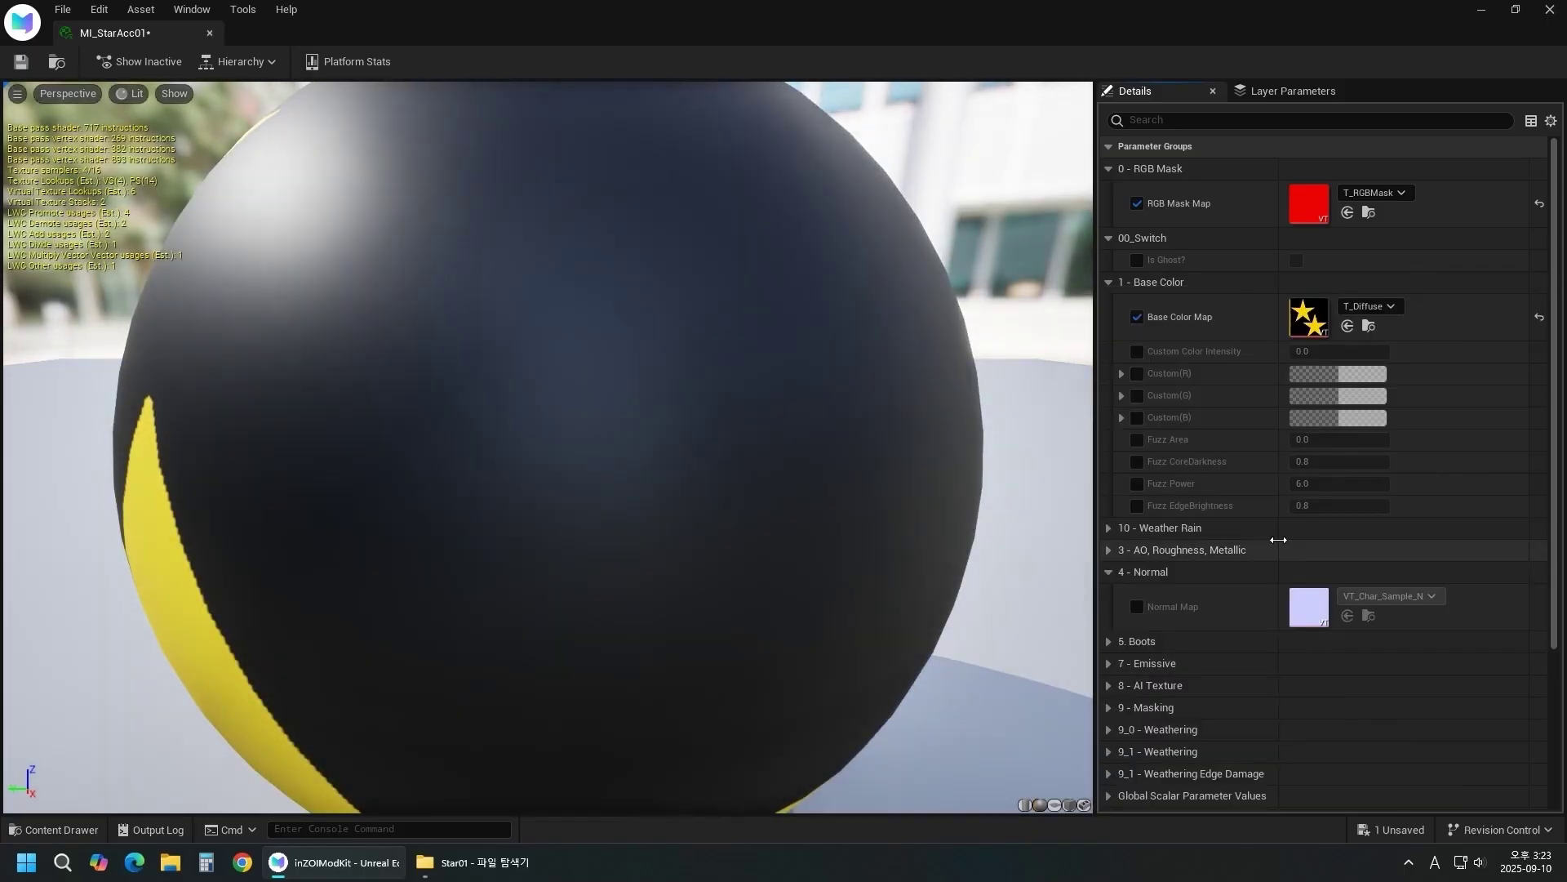
- Enable the Normal and ARM maps, assigning T_Normal and T_AOMRD
scroll(1154, 568, down, 1)
click(1137, 581)
click(1409, 569)
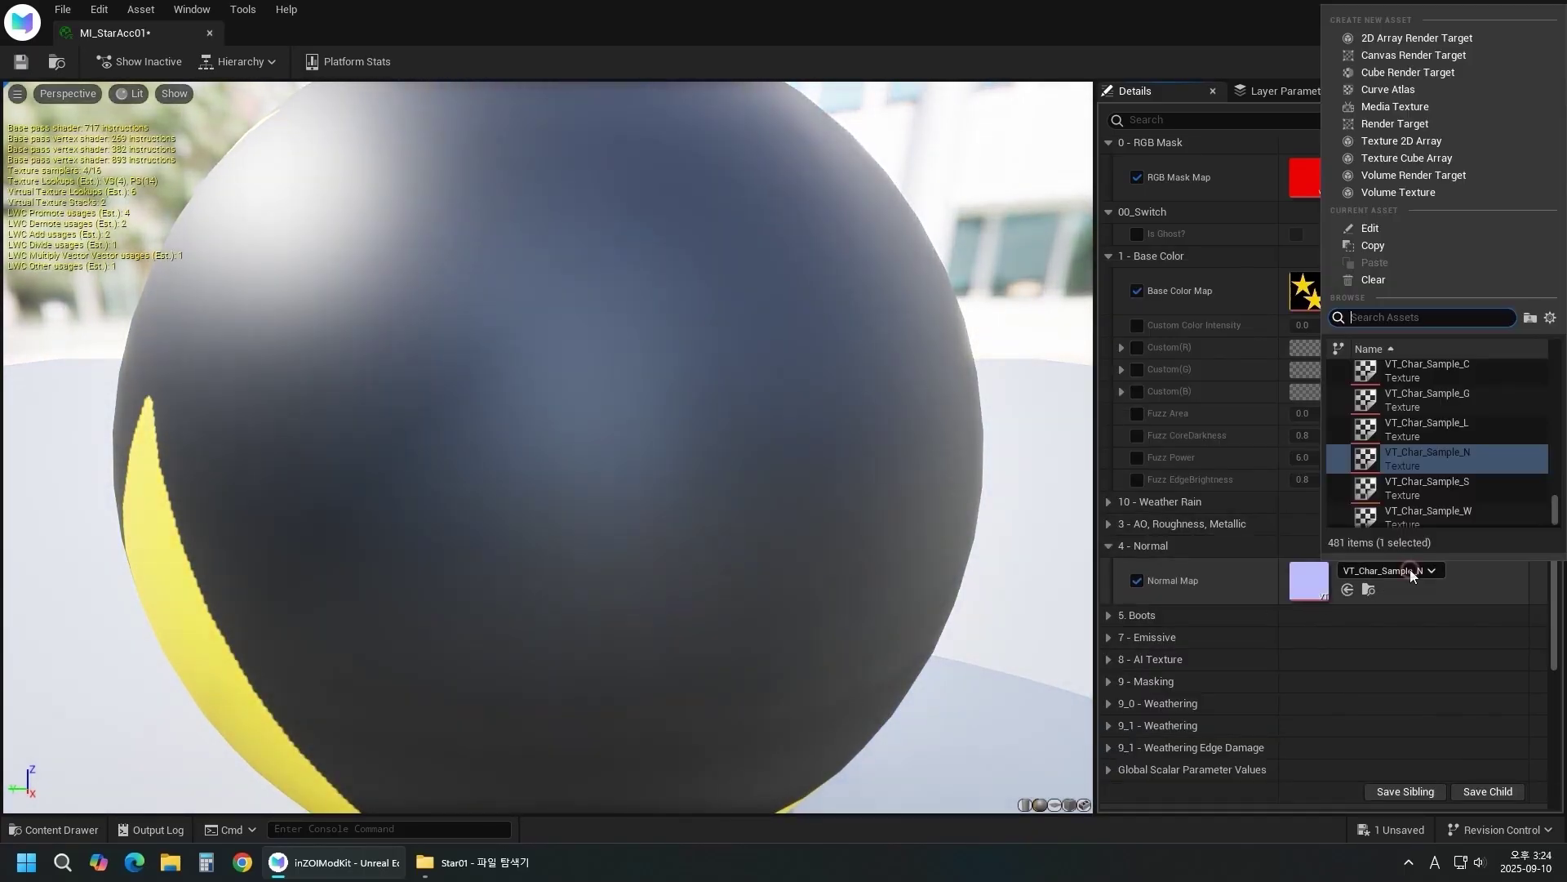
text(T_)
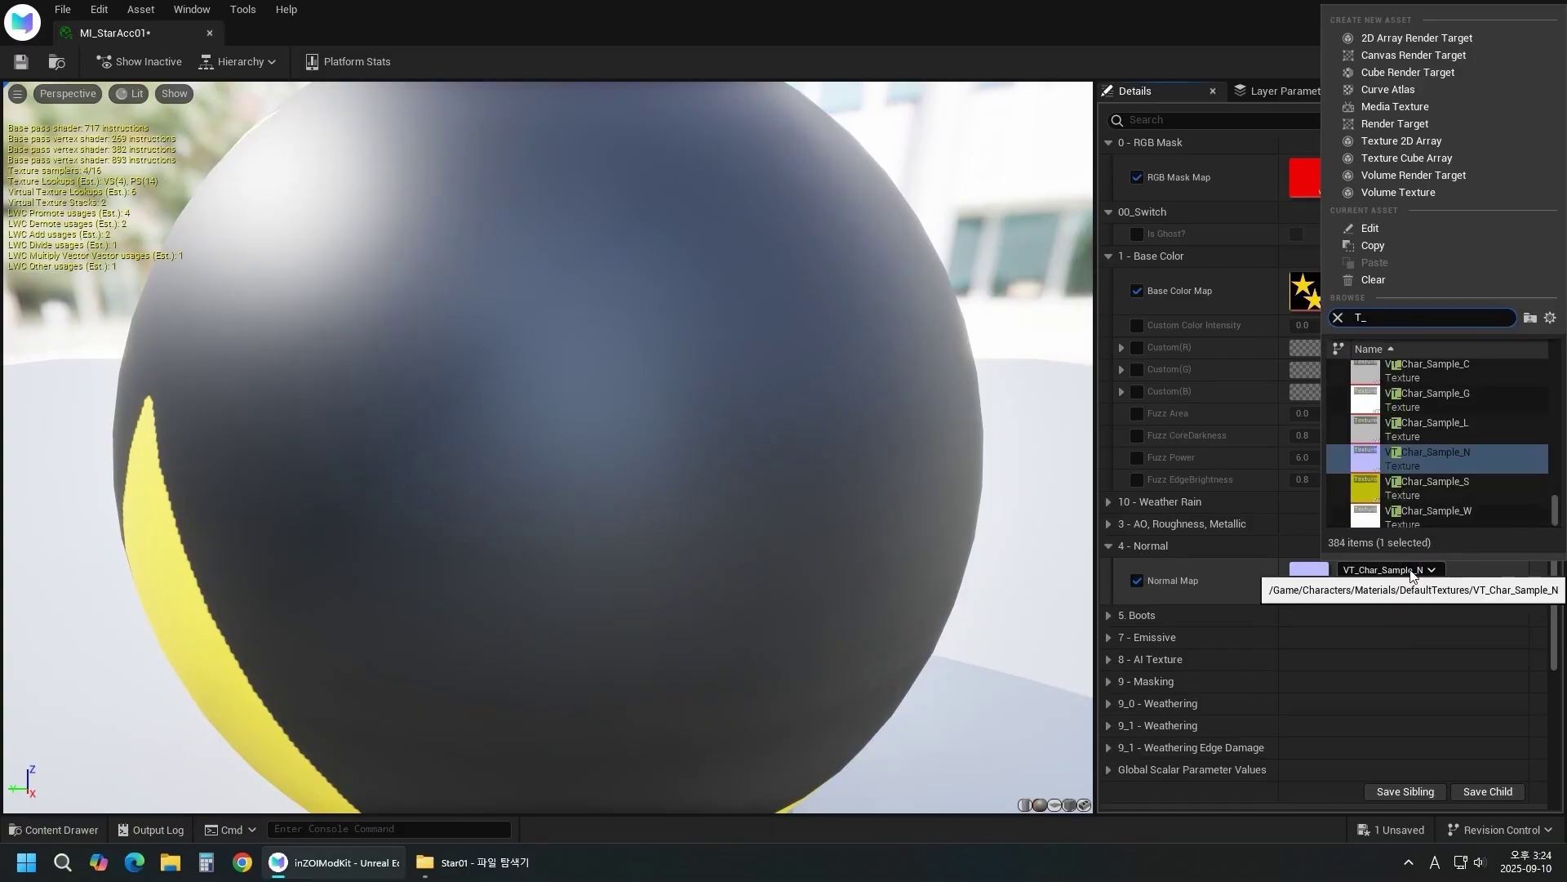
text(Normal)
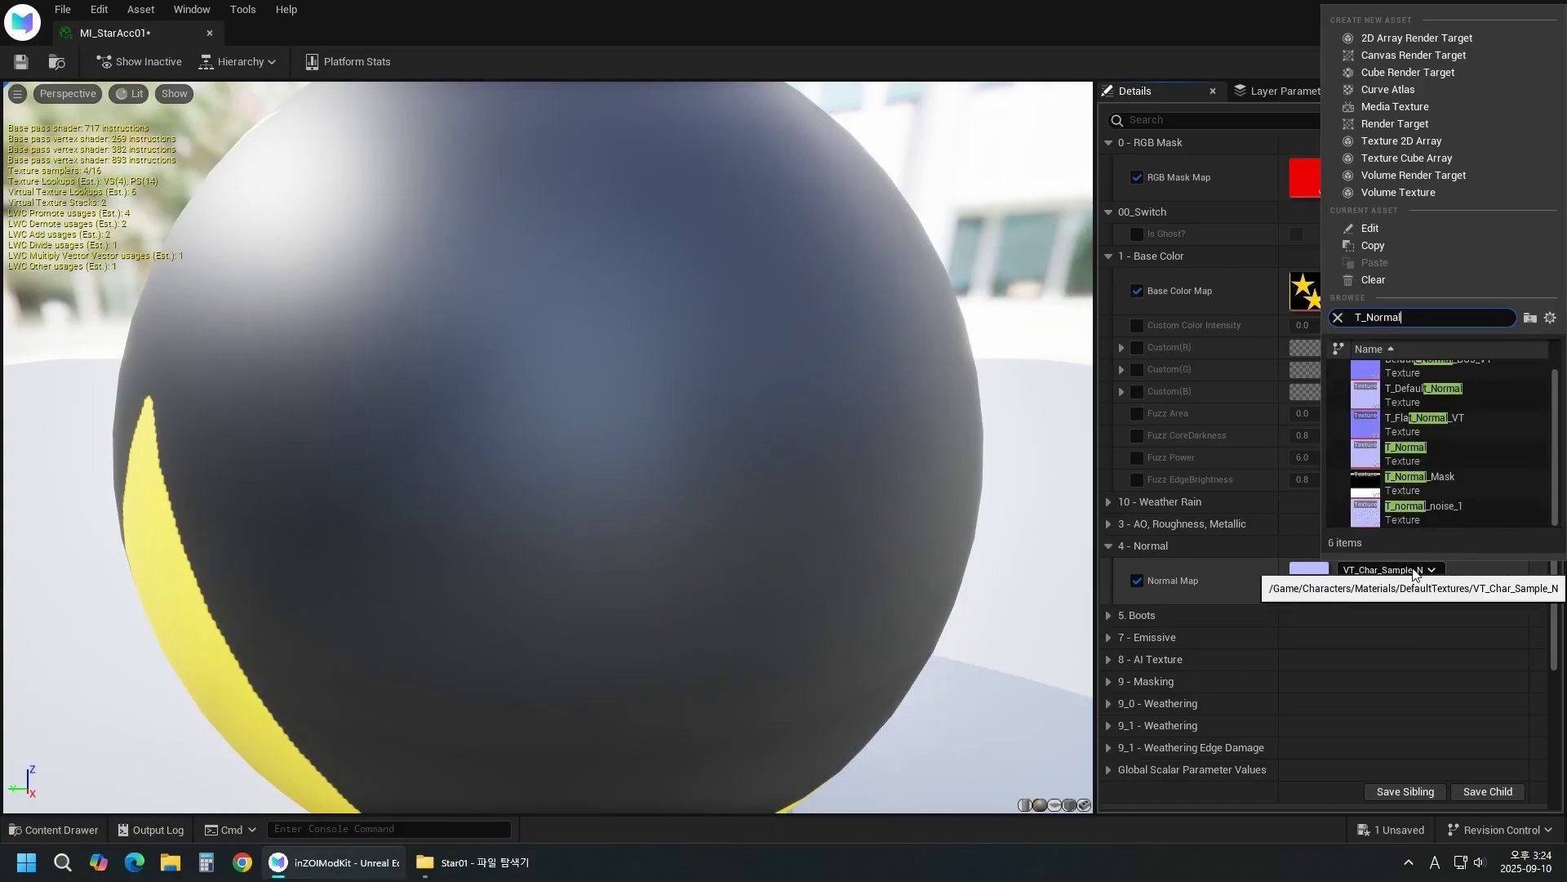
click(1424, 444)
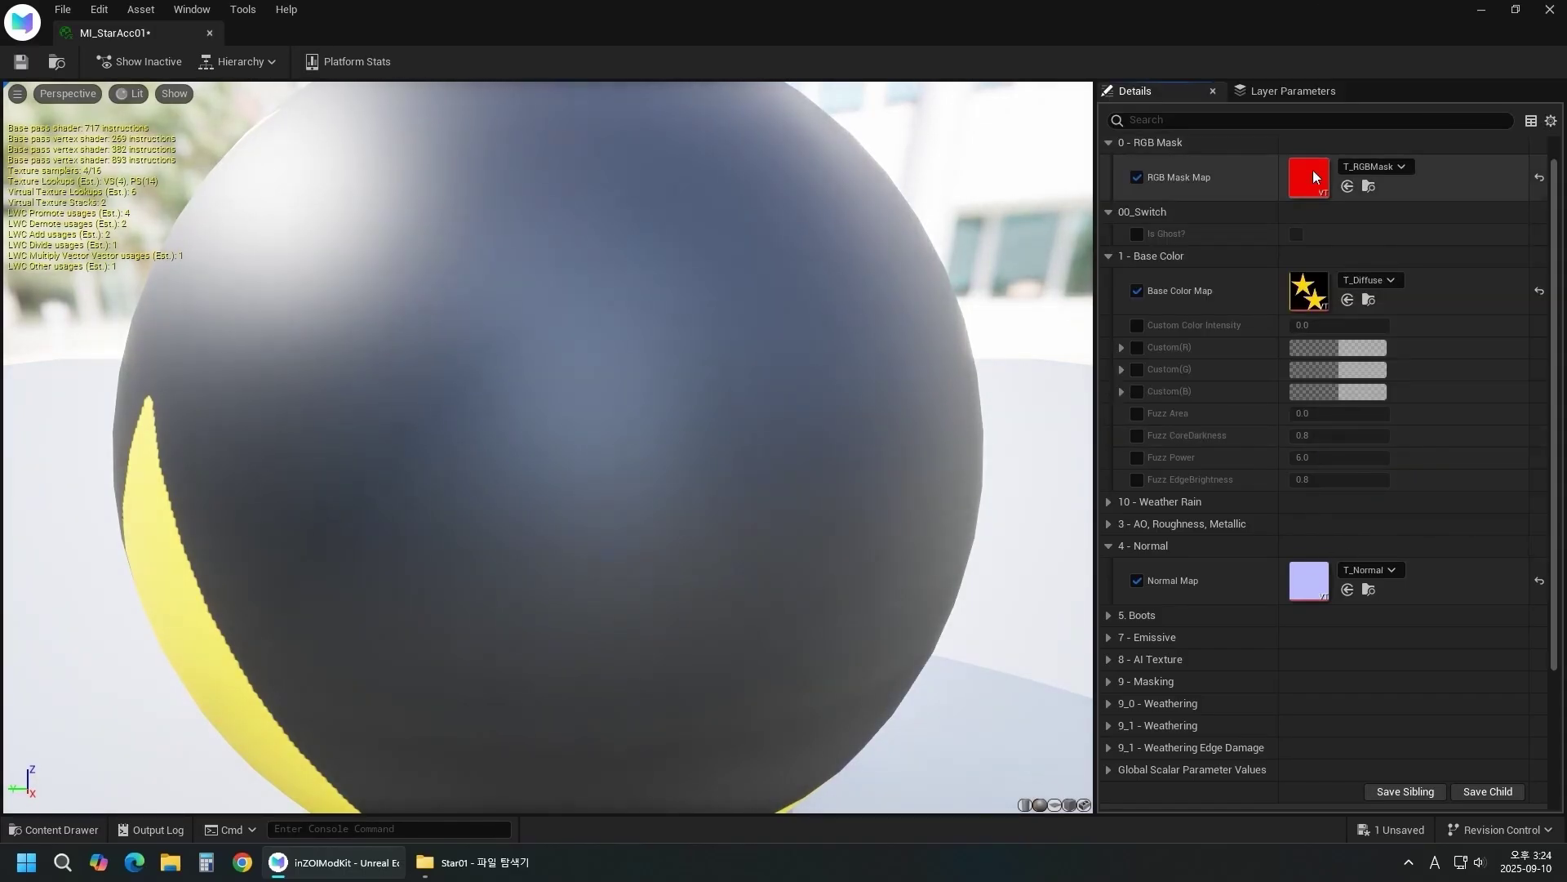
scroll(1110, 504, down, 1)
click(1109, 500)
click(1137, 532)
click(1397, 524)
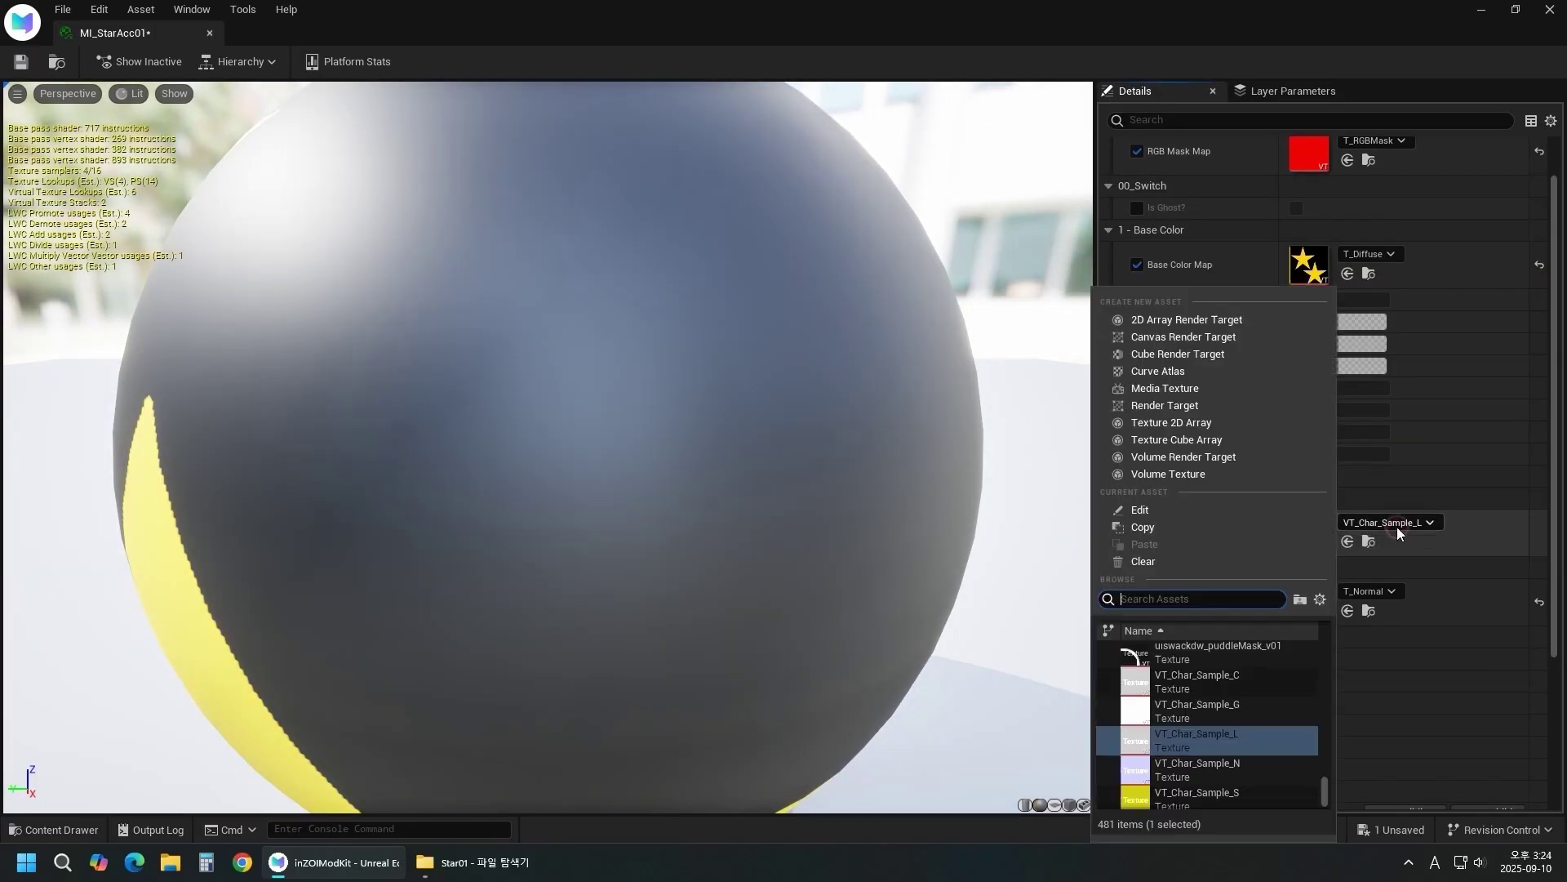
text(T_Ao)
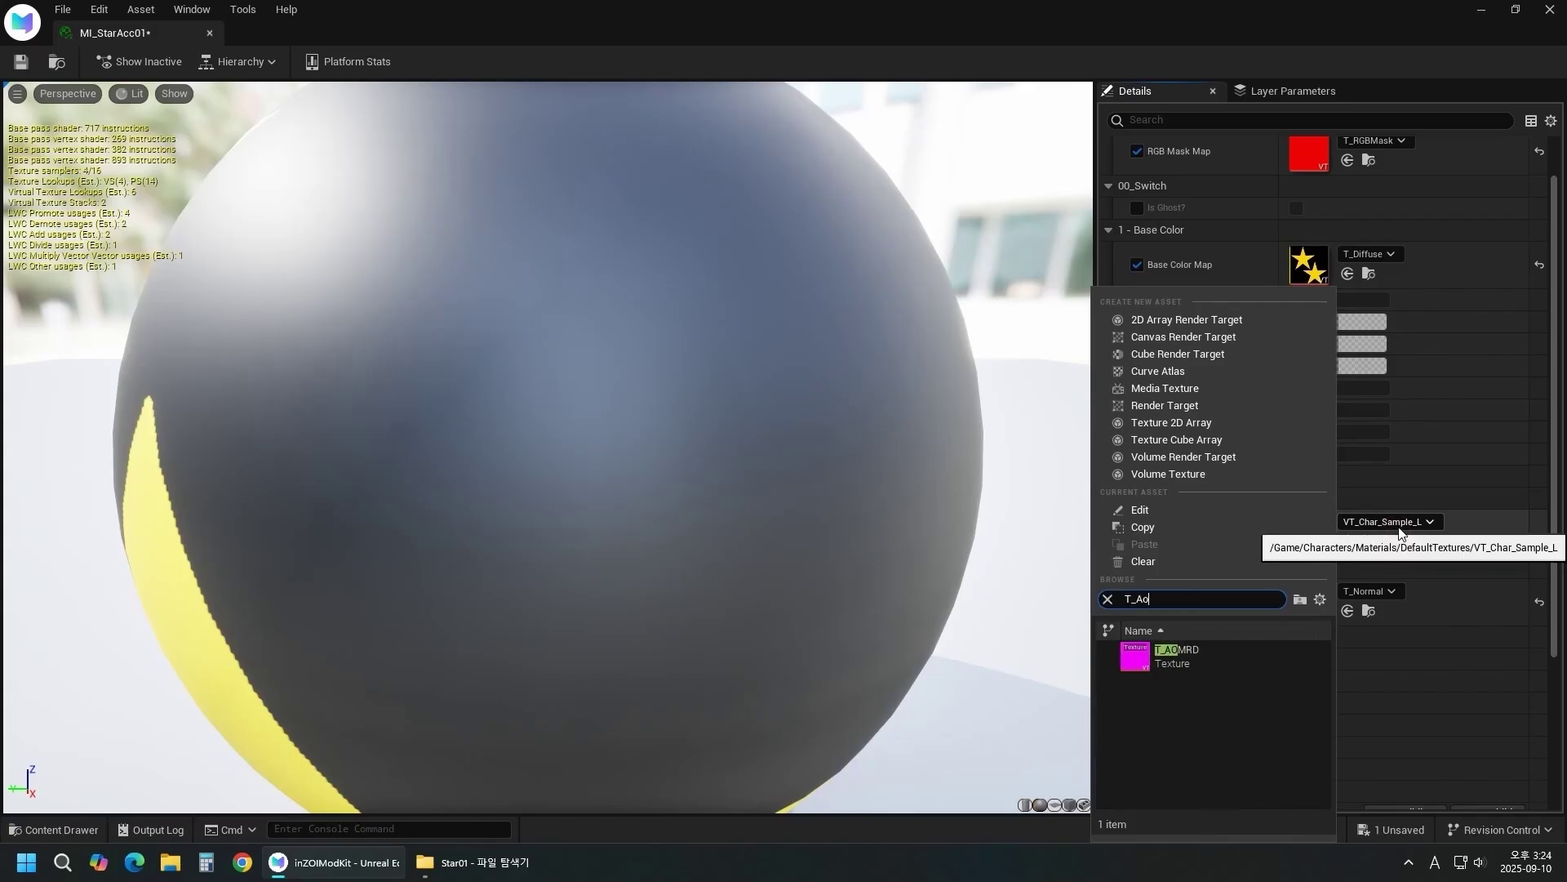
click(1308, 665)
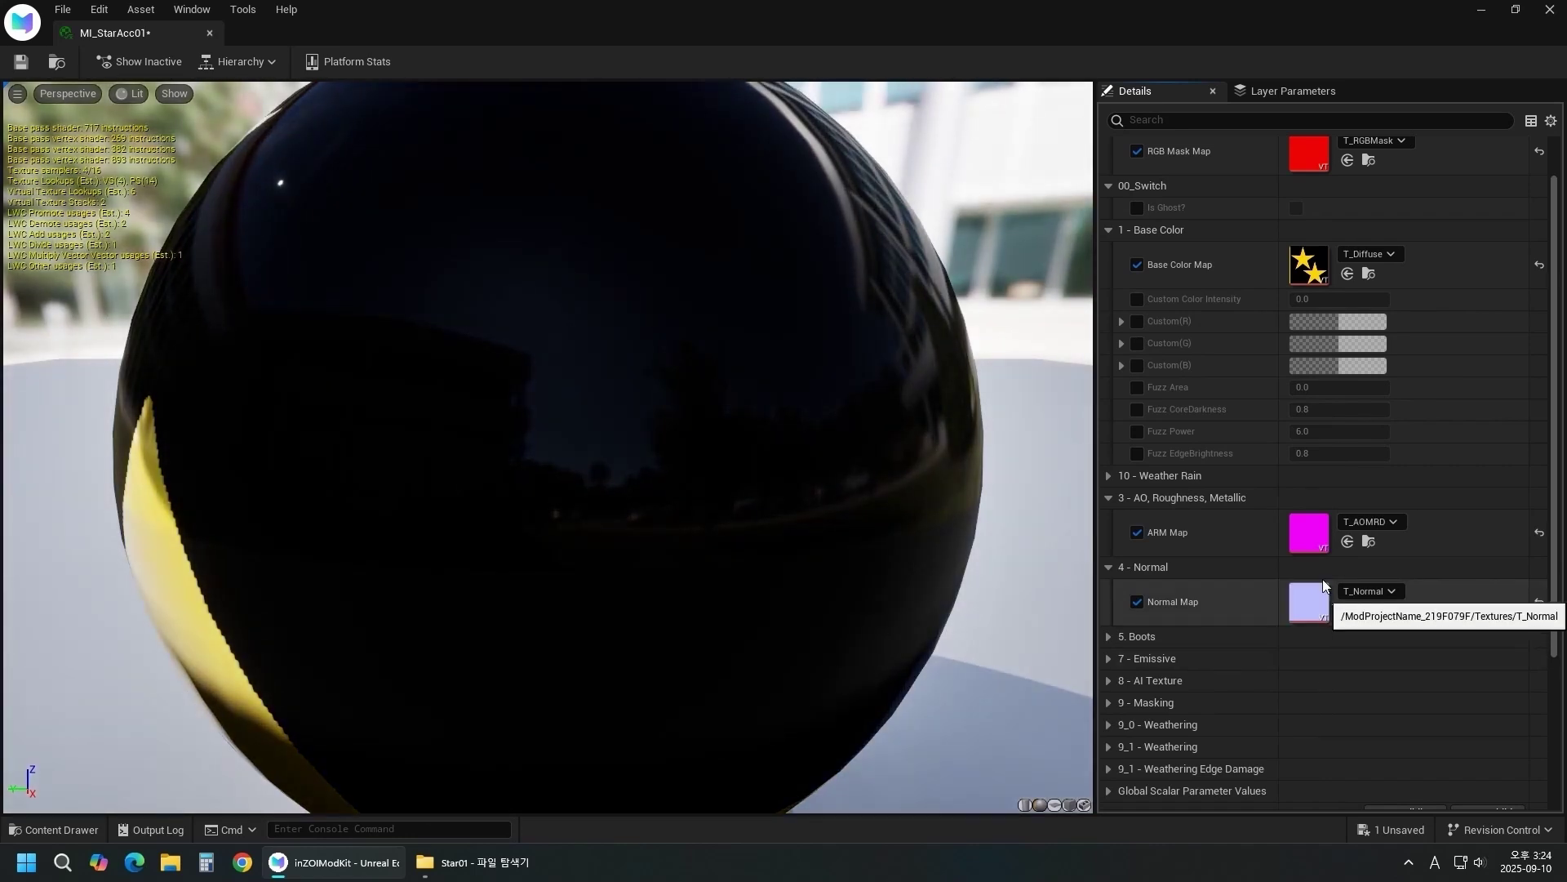
- Switch on the Custom(R) colour parameter, pick bright yellow, and save MI_StarAcc01
scroll(1320, 551, up, 1)
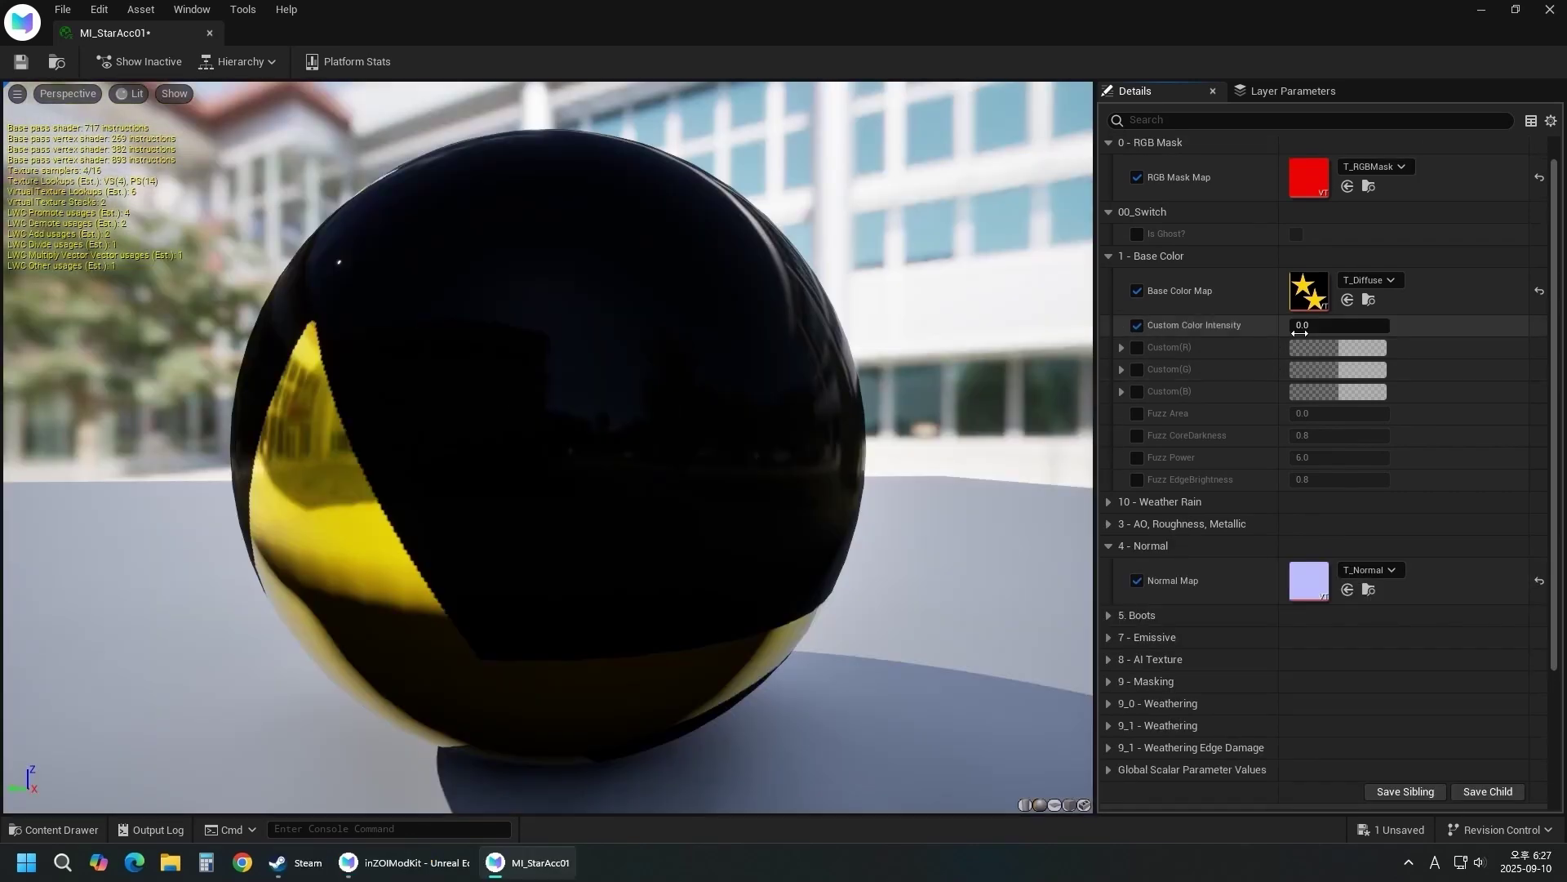
drag(1306, 325, 1380, 325)
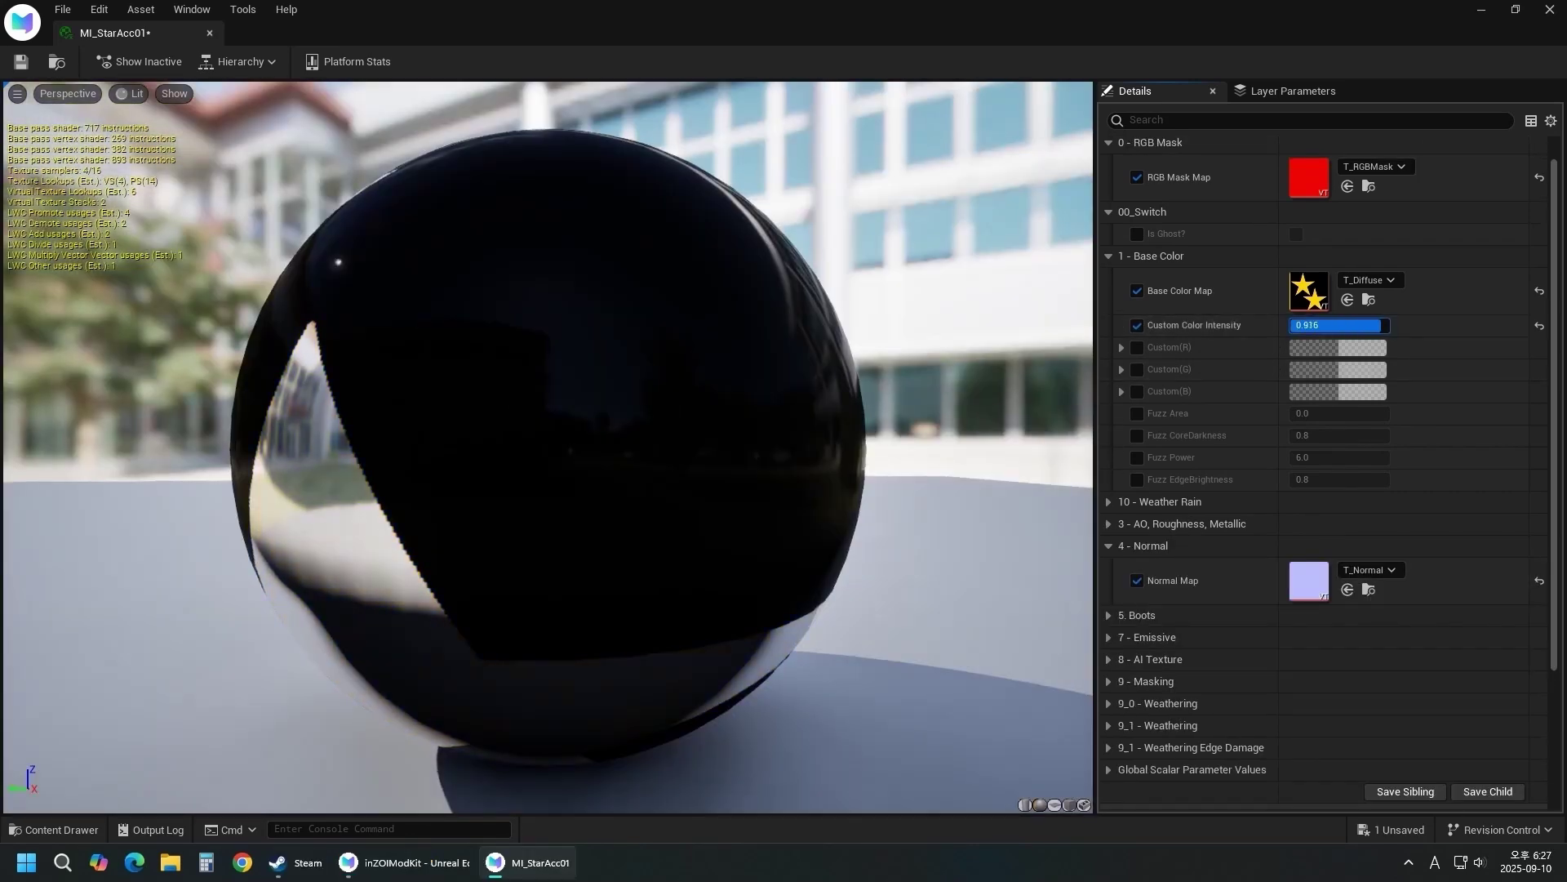
click(1137, 347)
click(1323, 350)
drag(1103, 550, 1135, 608)
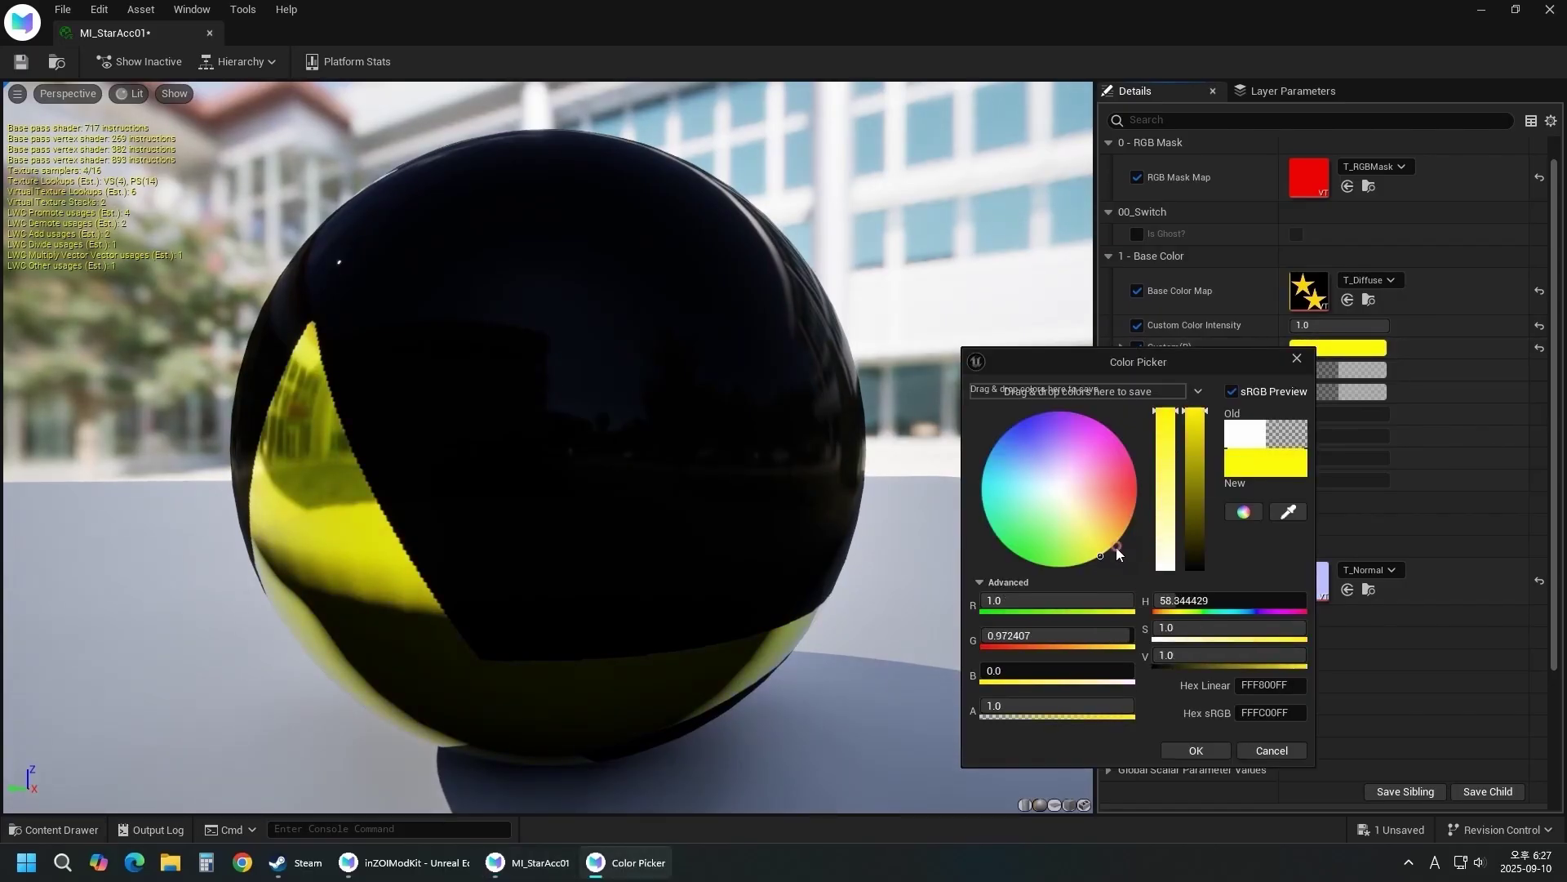
click(1196, 750)
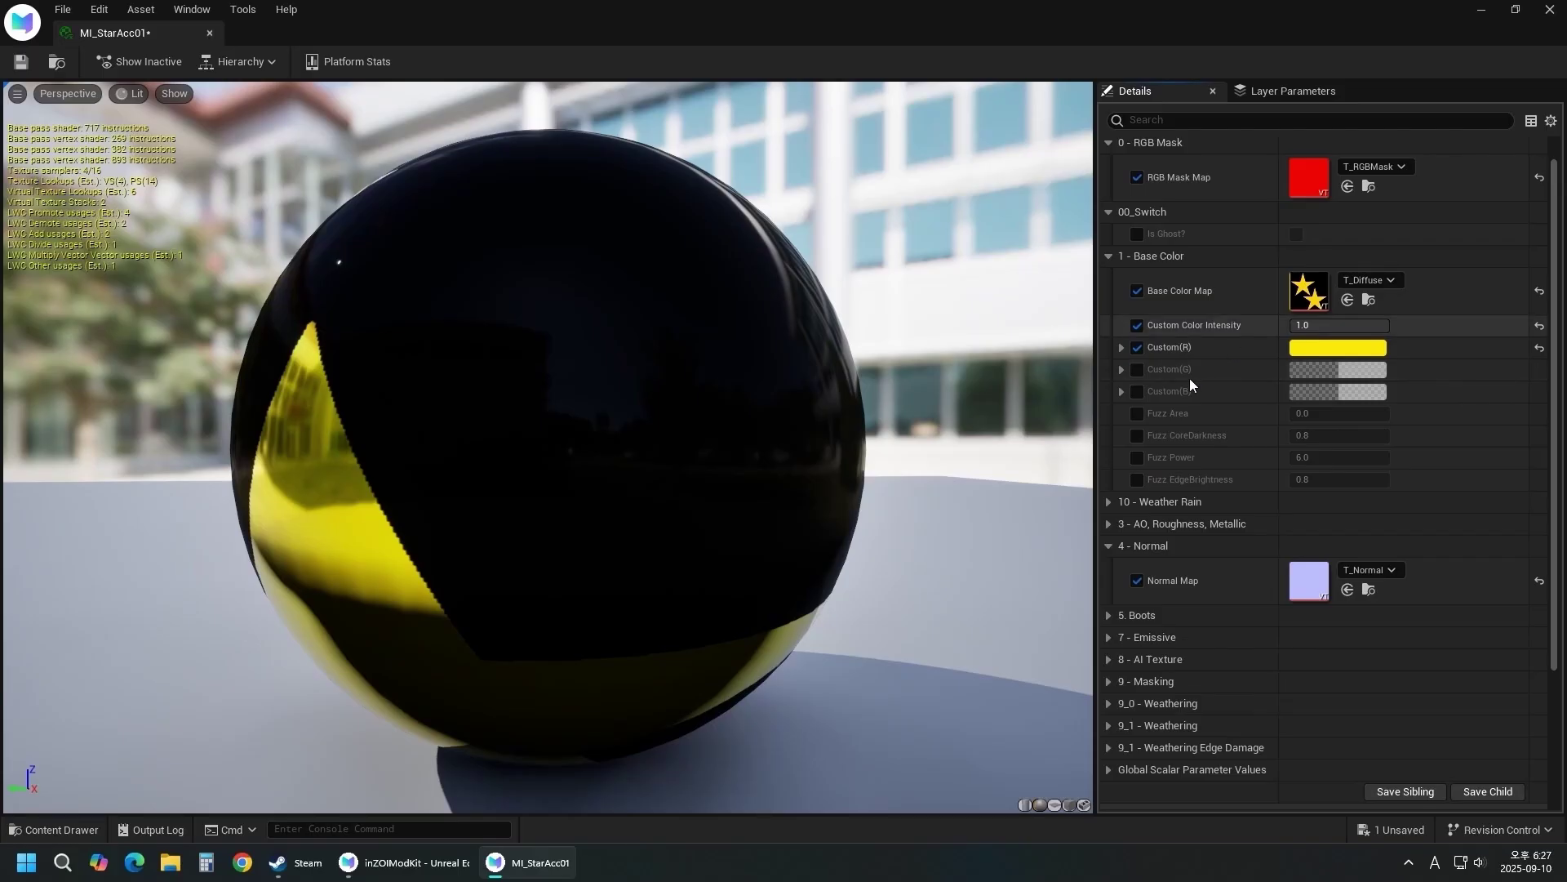
click(21, 63)
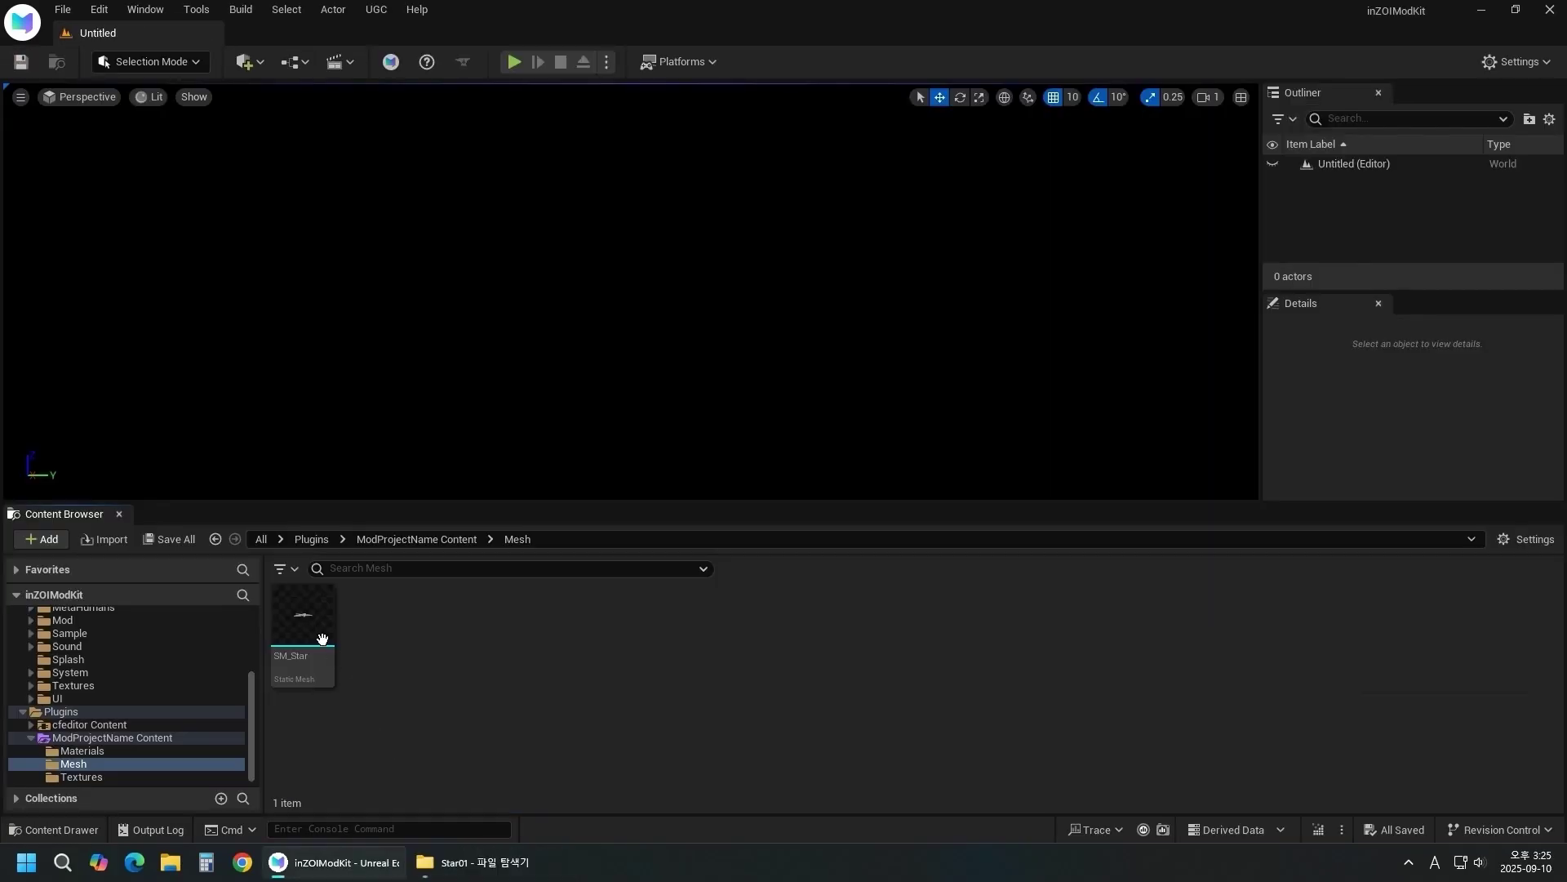
- Assign MI_StarAcc01 to SM_Star's material slot, then open ModProjectName's actions in ModKit Home
double_click(321, 638)
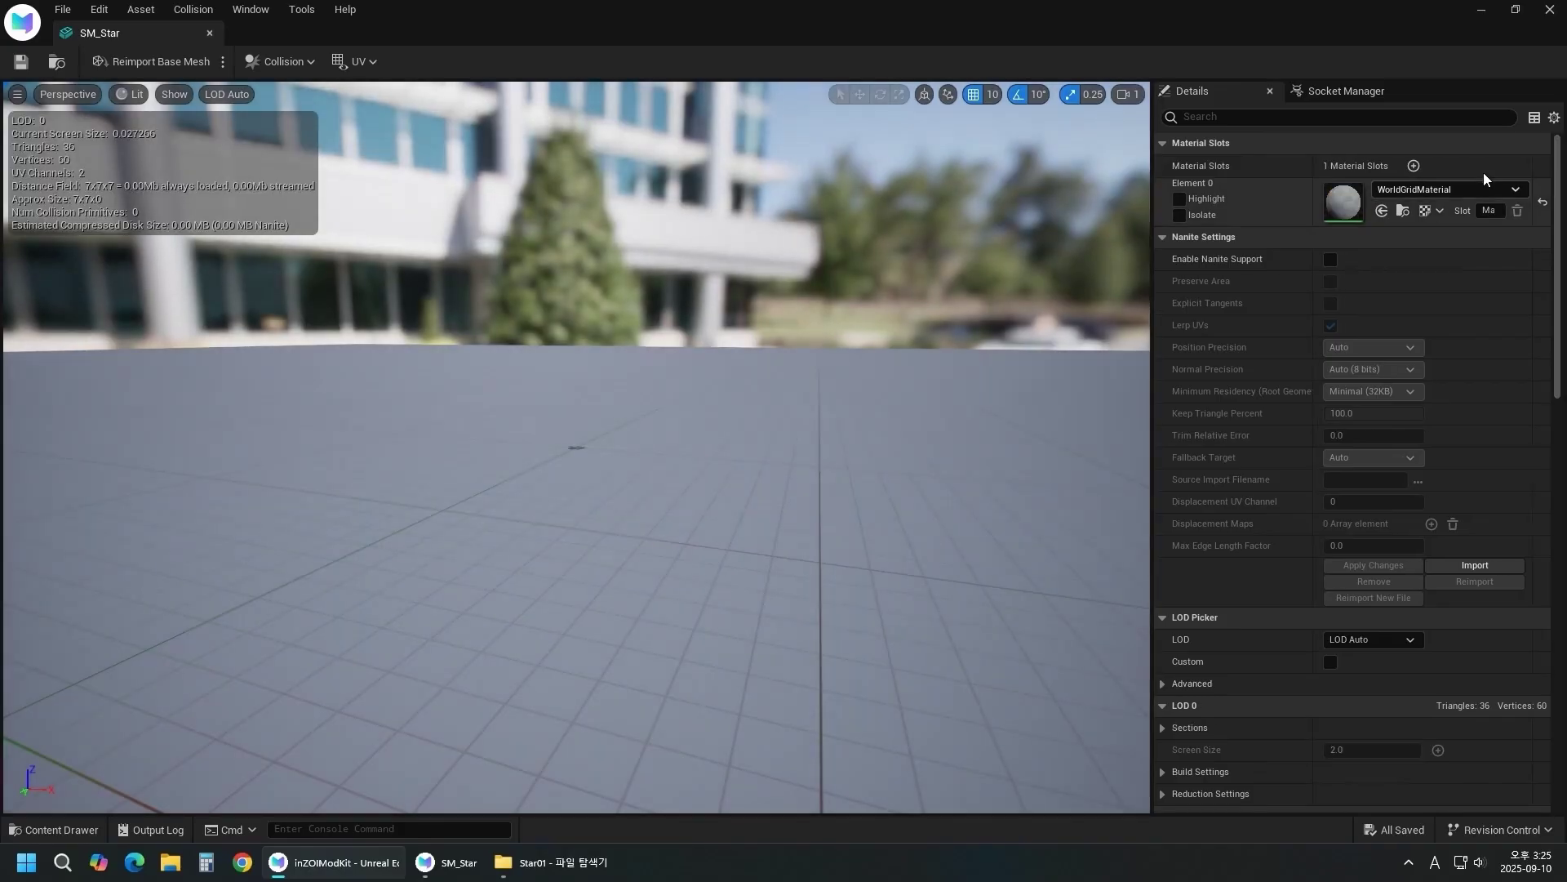
click(1473, 189)
text(Star)
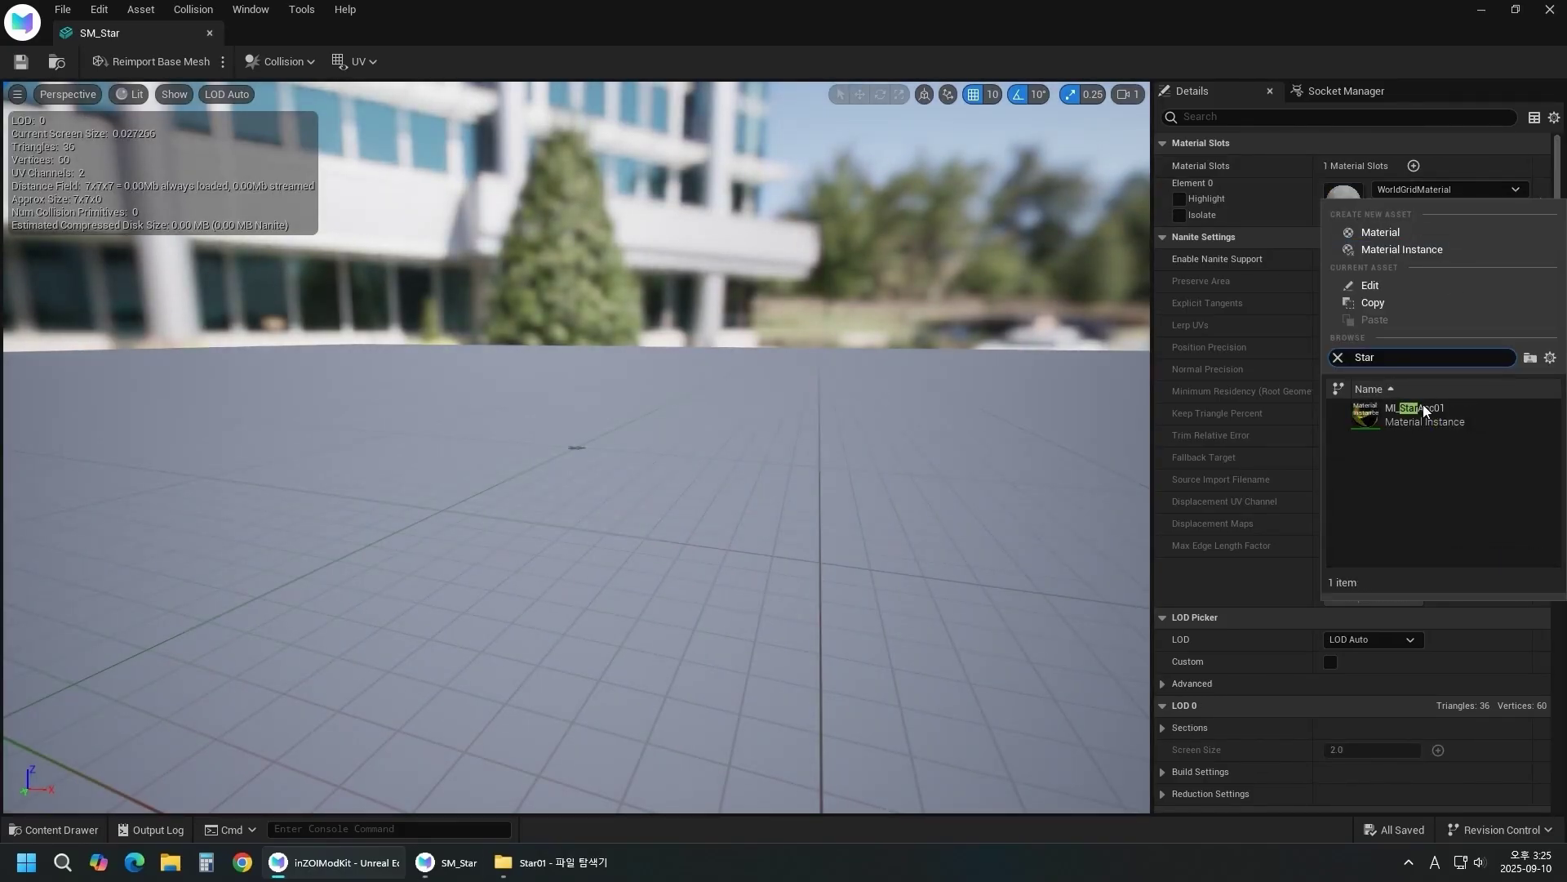
click(1438, 418)
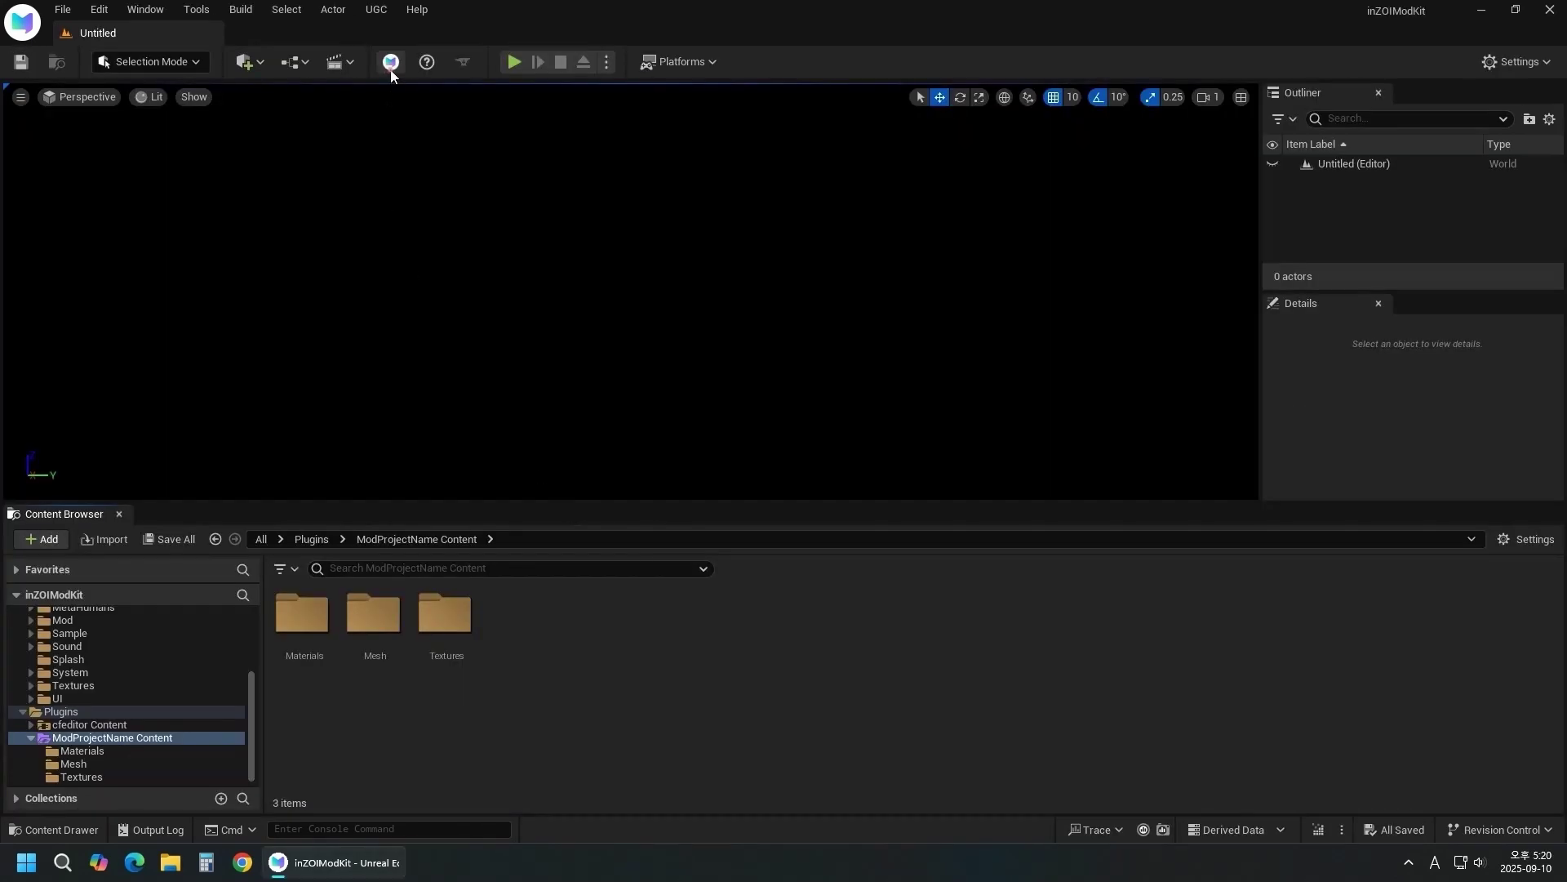
click(391, 63)
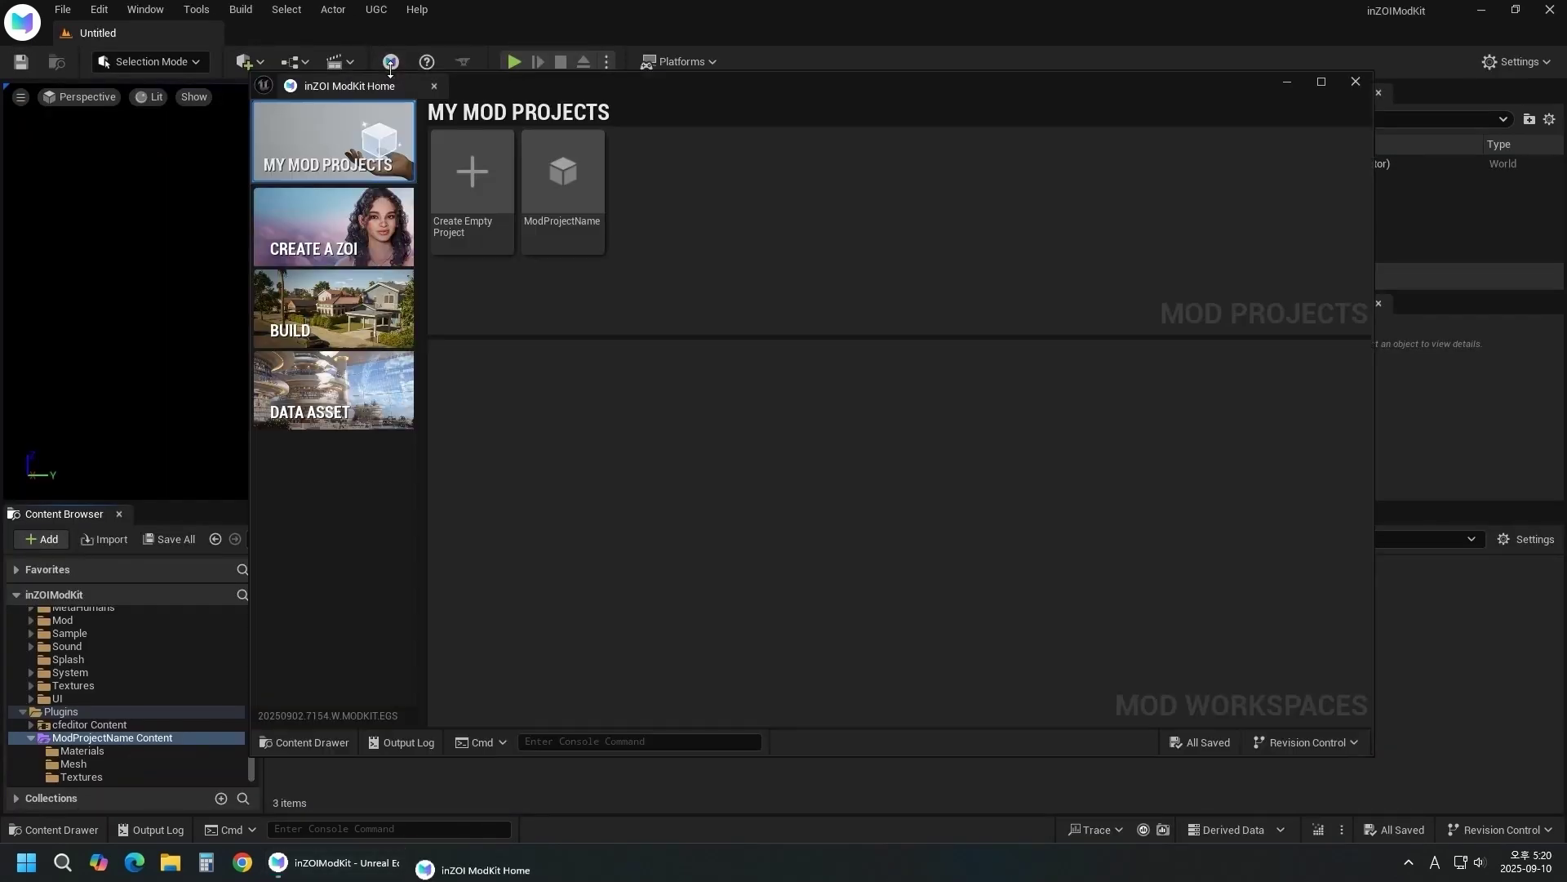
click(587, 240)
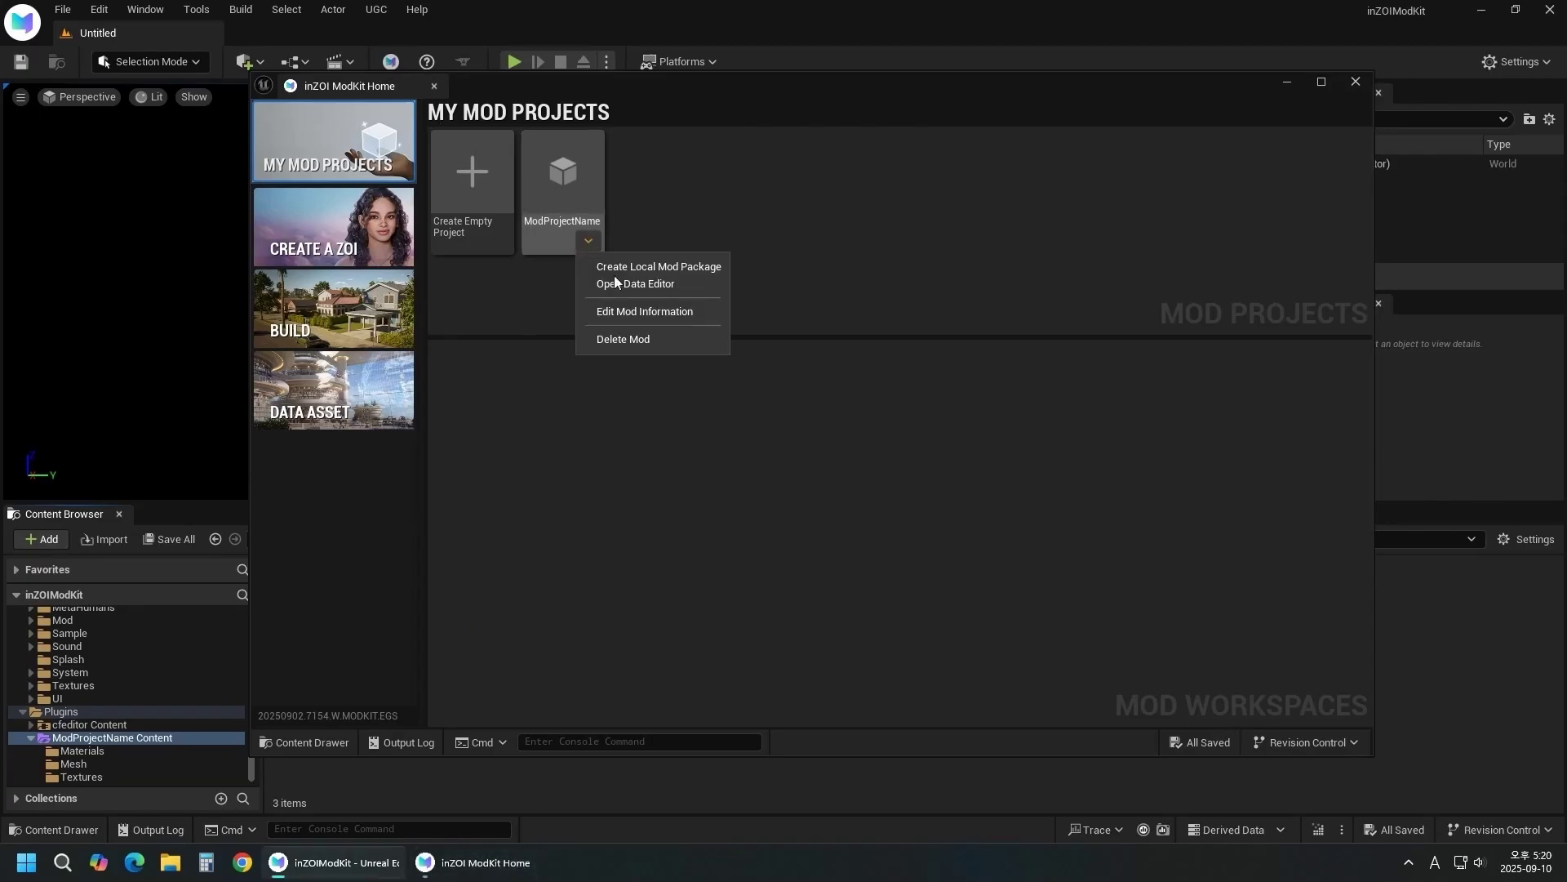
- Open the Data Editor, add AttachedAccessory and AttachedAccessoryMesh, and filter AttachedAccessory IDs by 'hairacc'
click(725, 284)
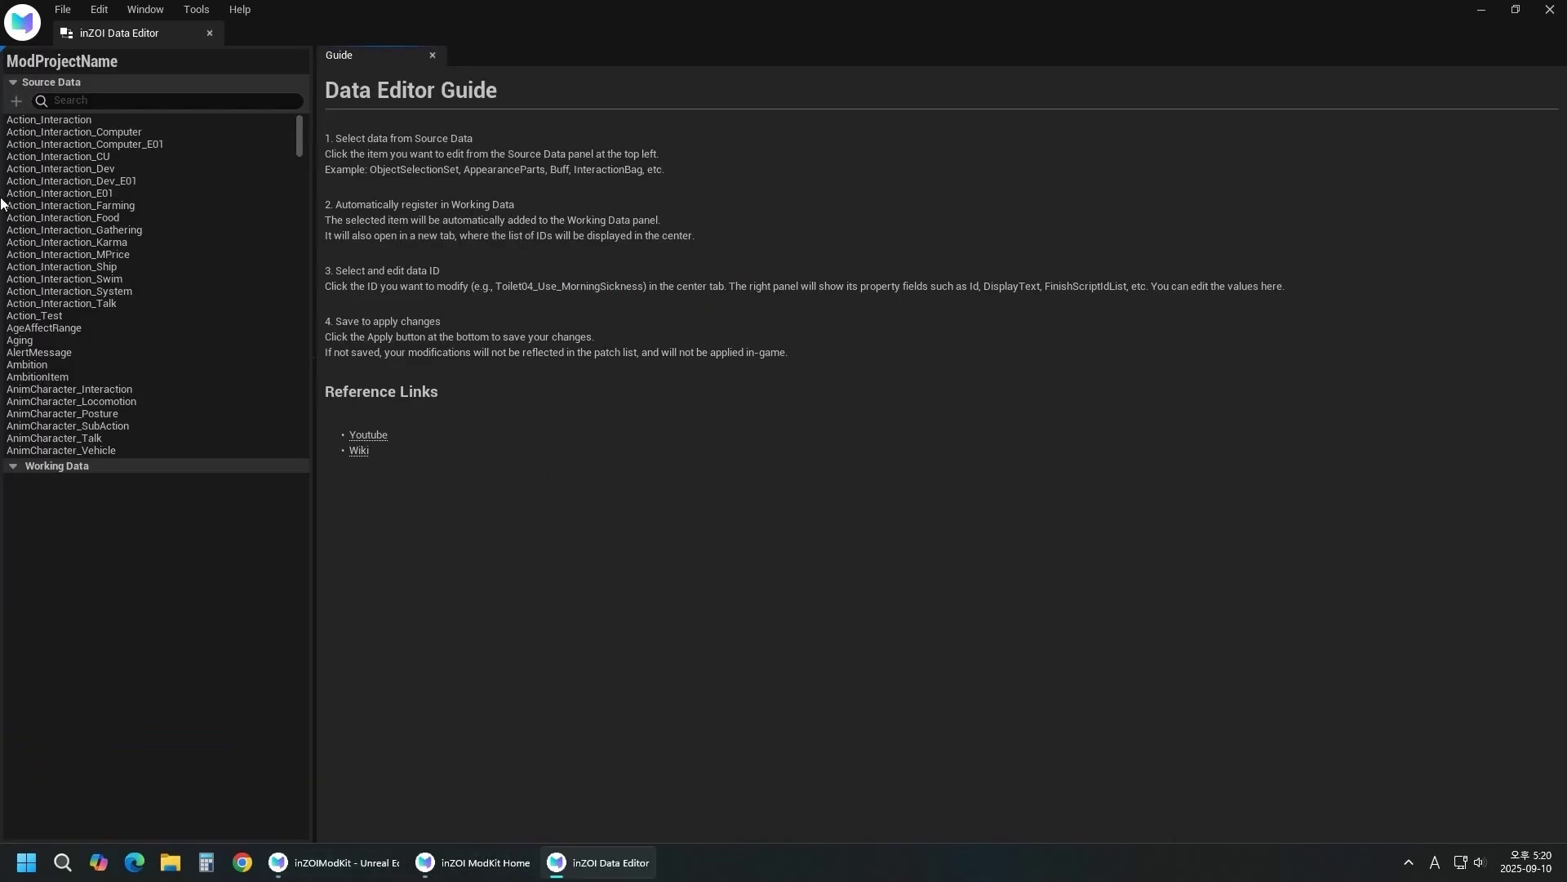
click(72, 99)
text(acc)
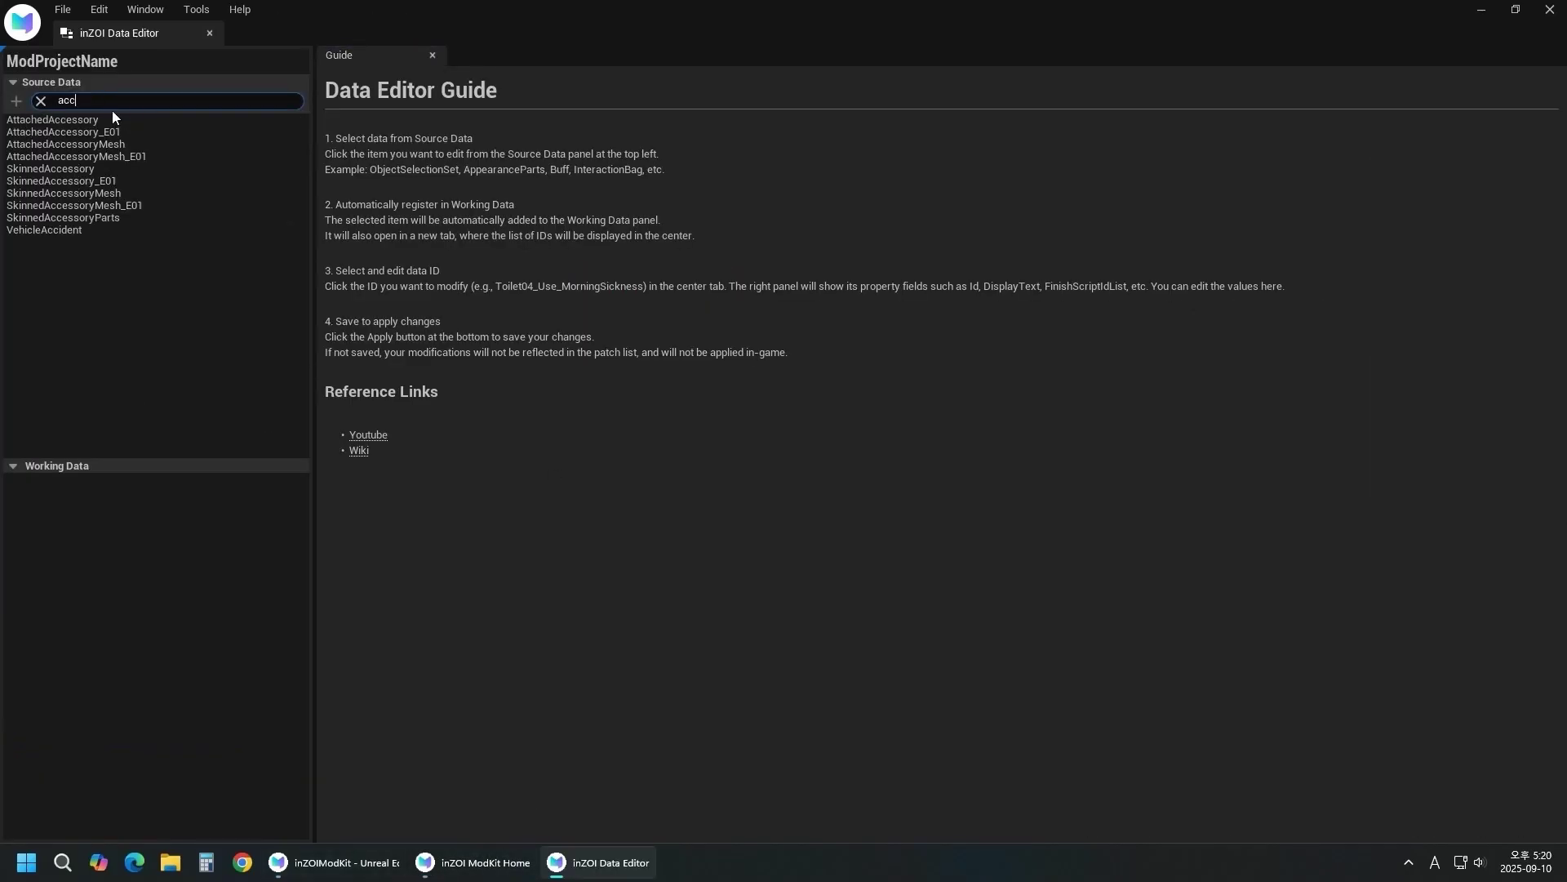
click(138, 119)
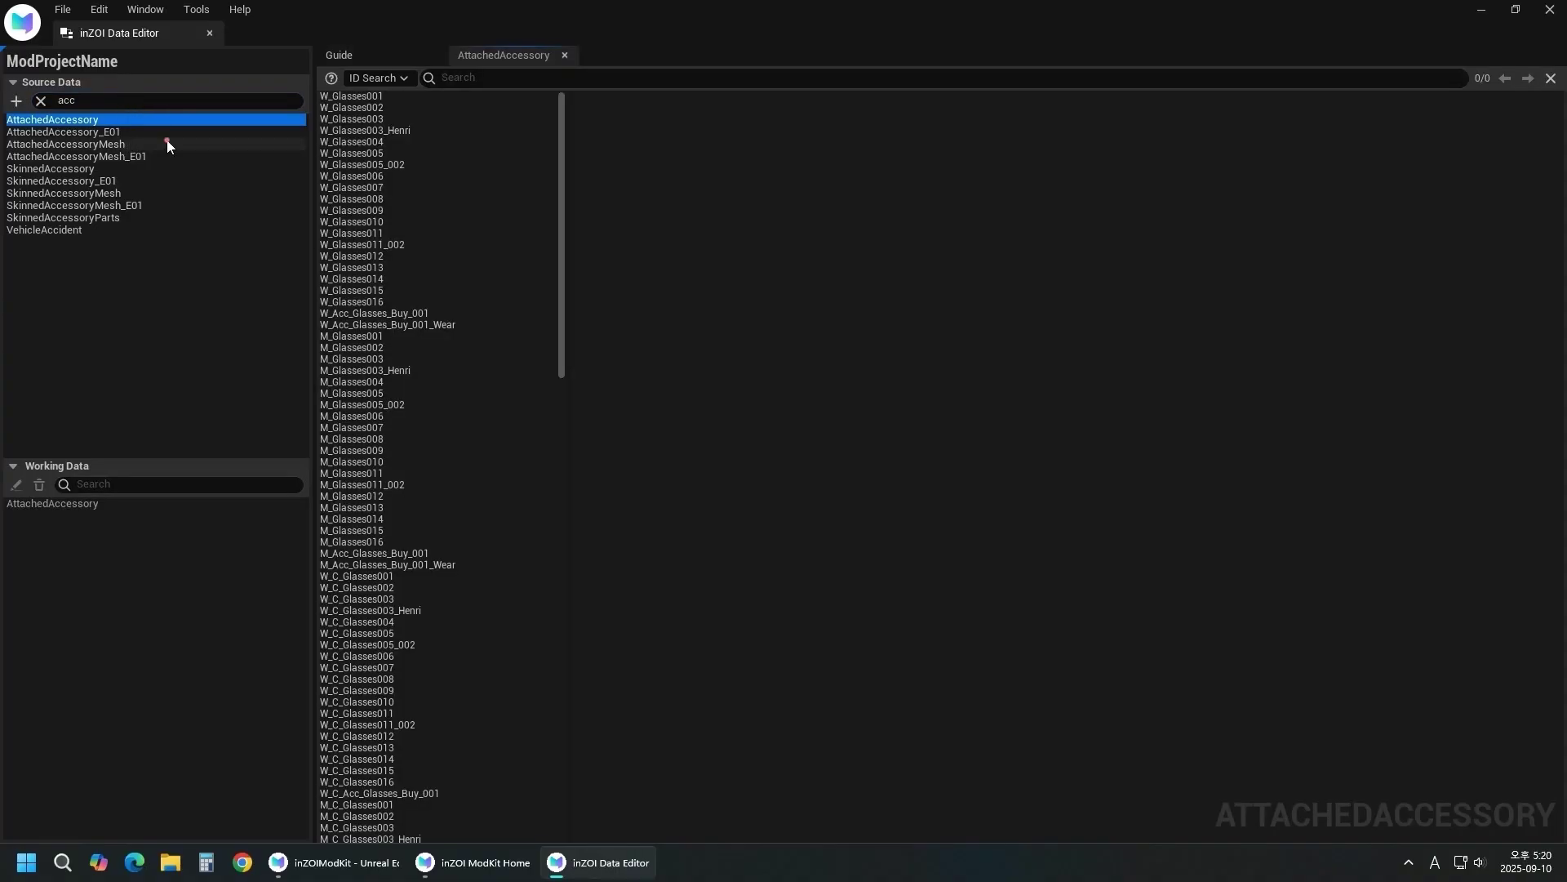
click(167, 143)
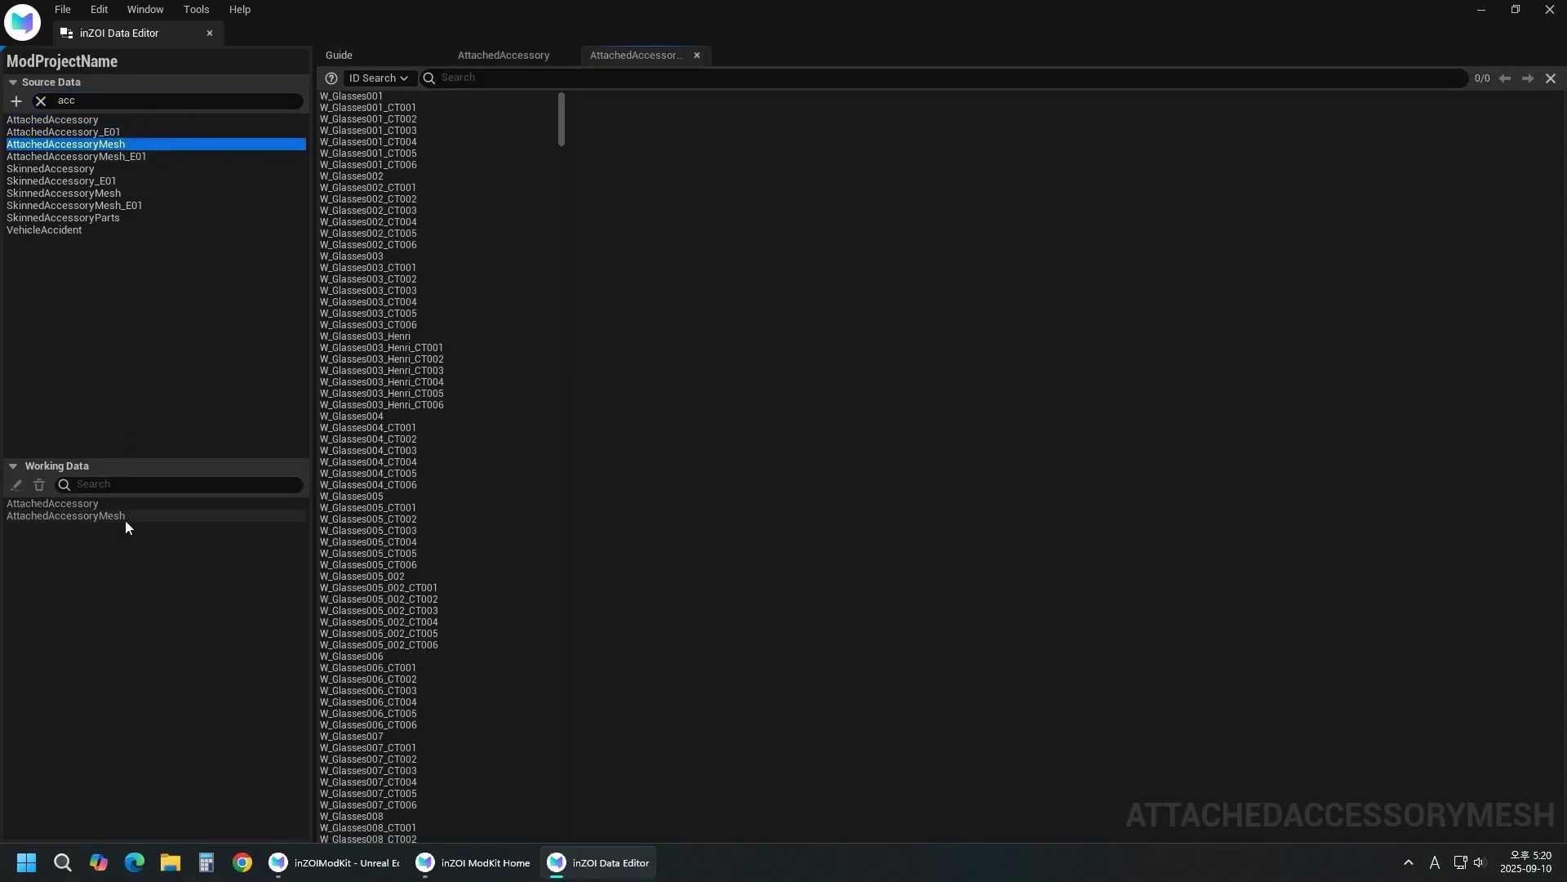
click(160, 504)
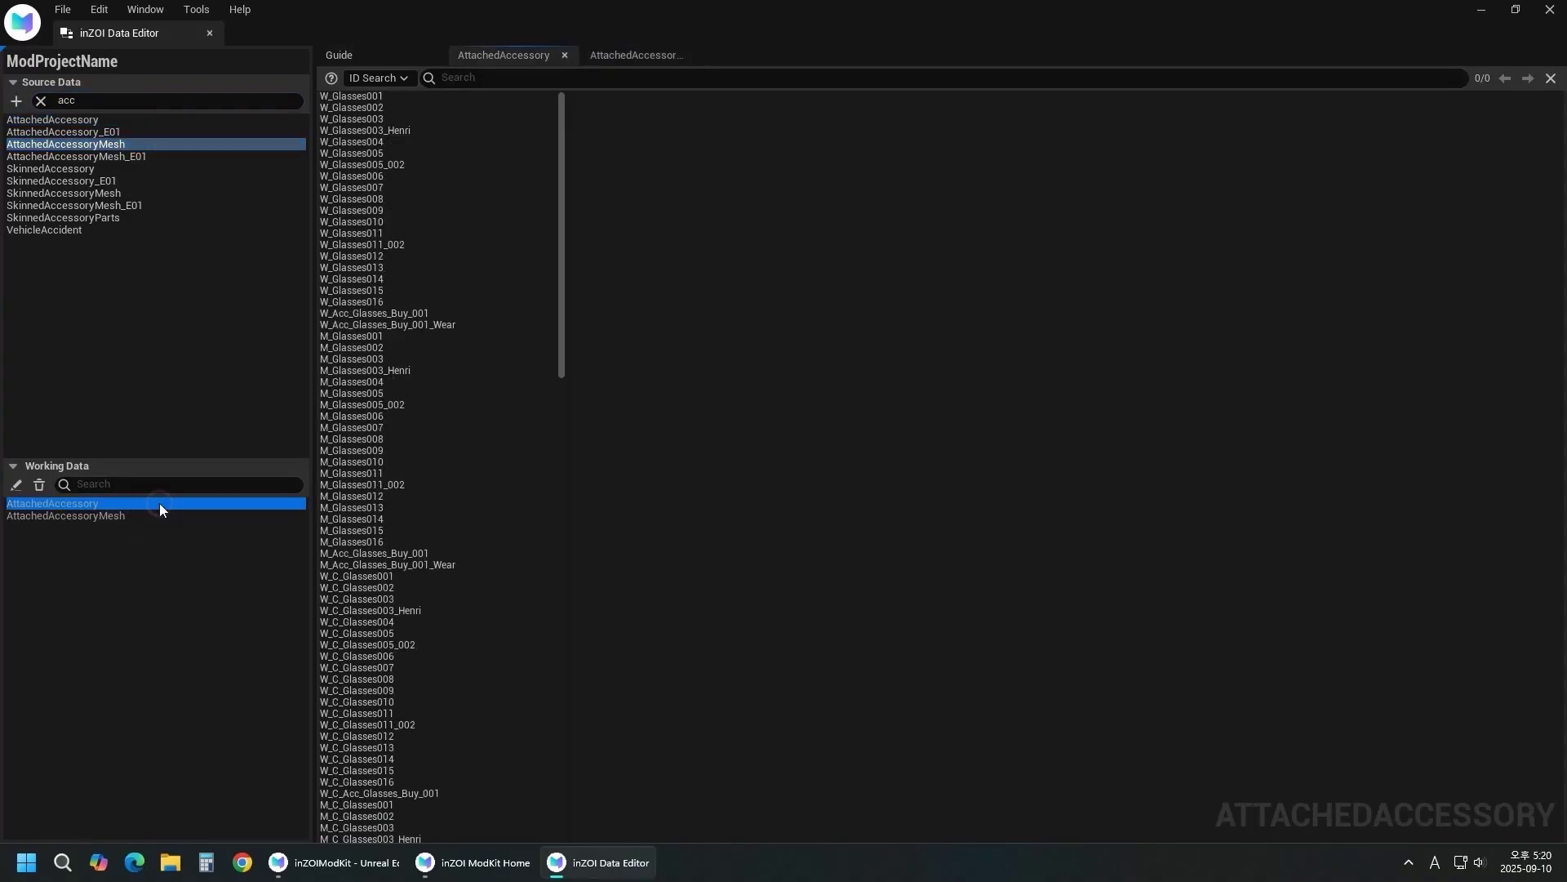
click(668, 76)
text(hairacc)
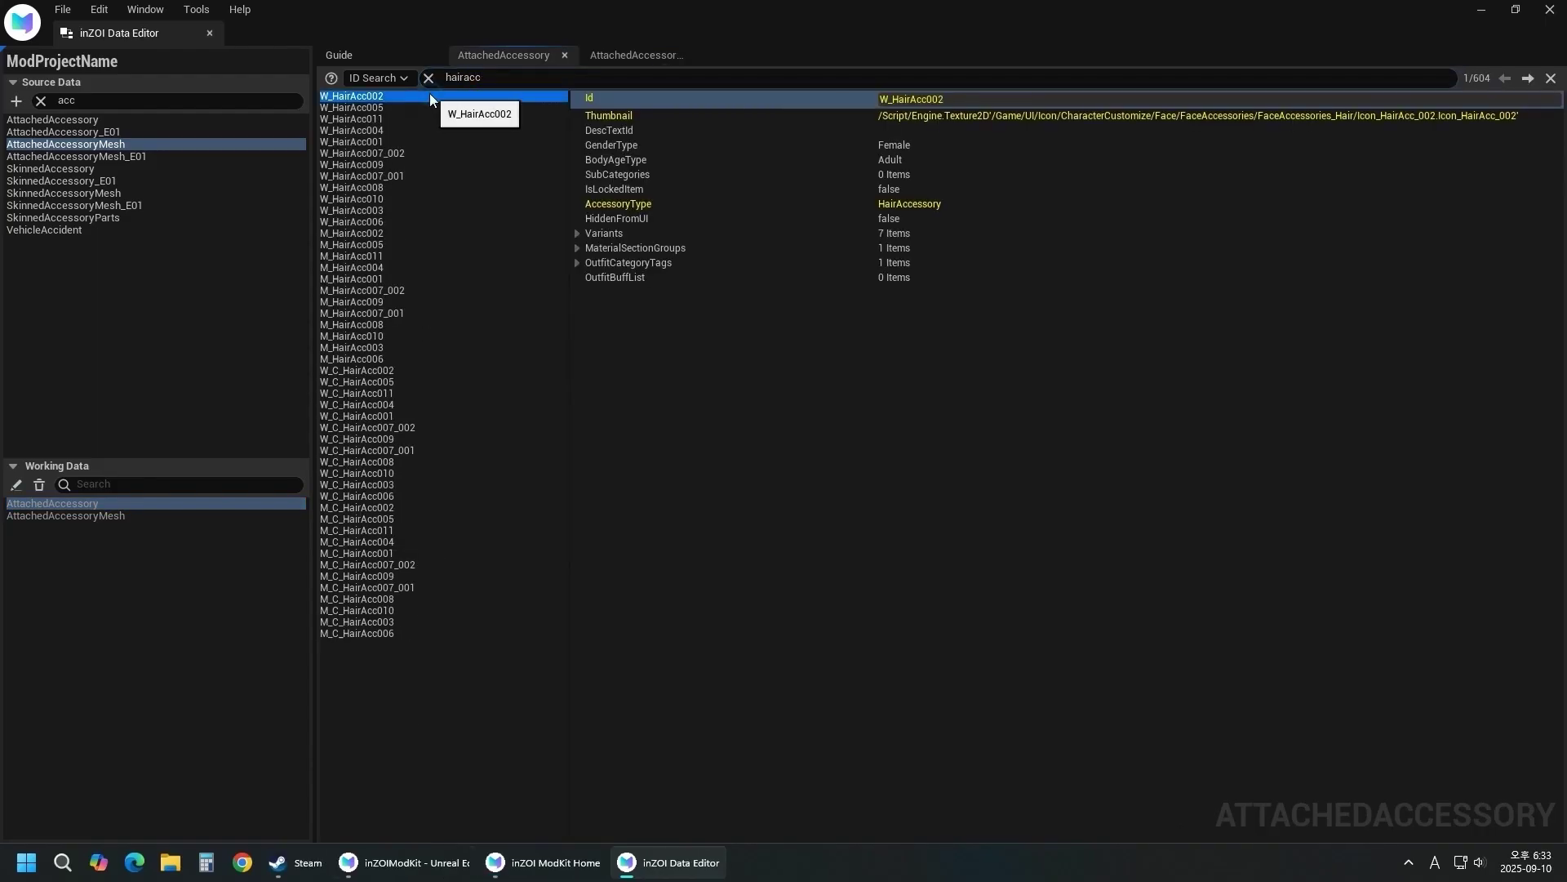
- Append a new item from W_HairAcc002 and replace its variants with a single StatAcc01 variant
right_click(429, 94)
click(497, 135)
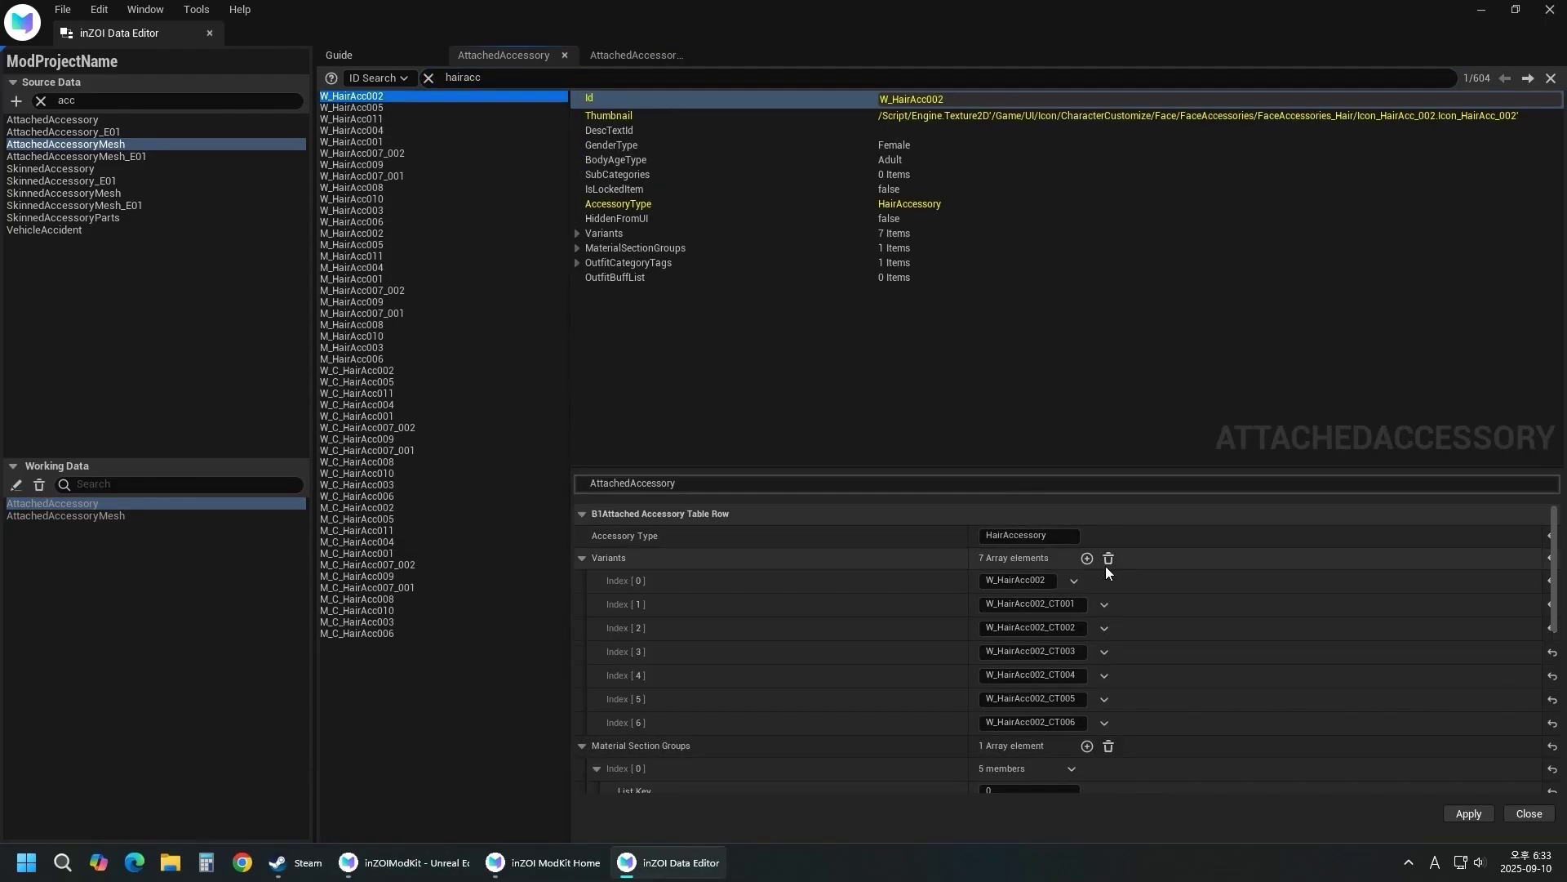
click(1109, 559)
click(1087, 558)
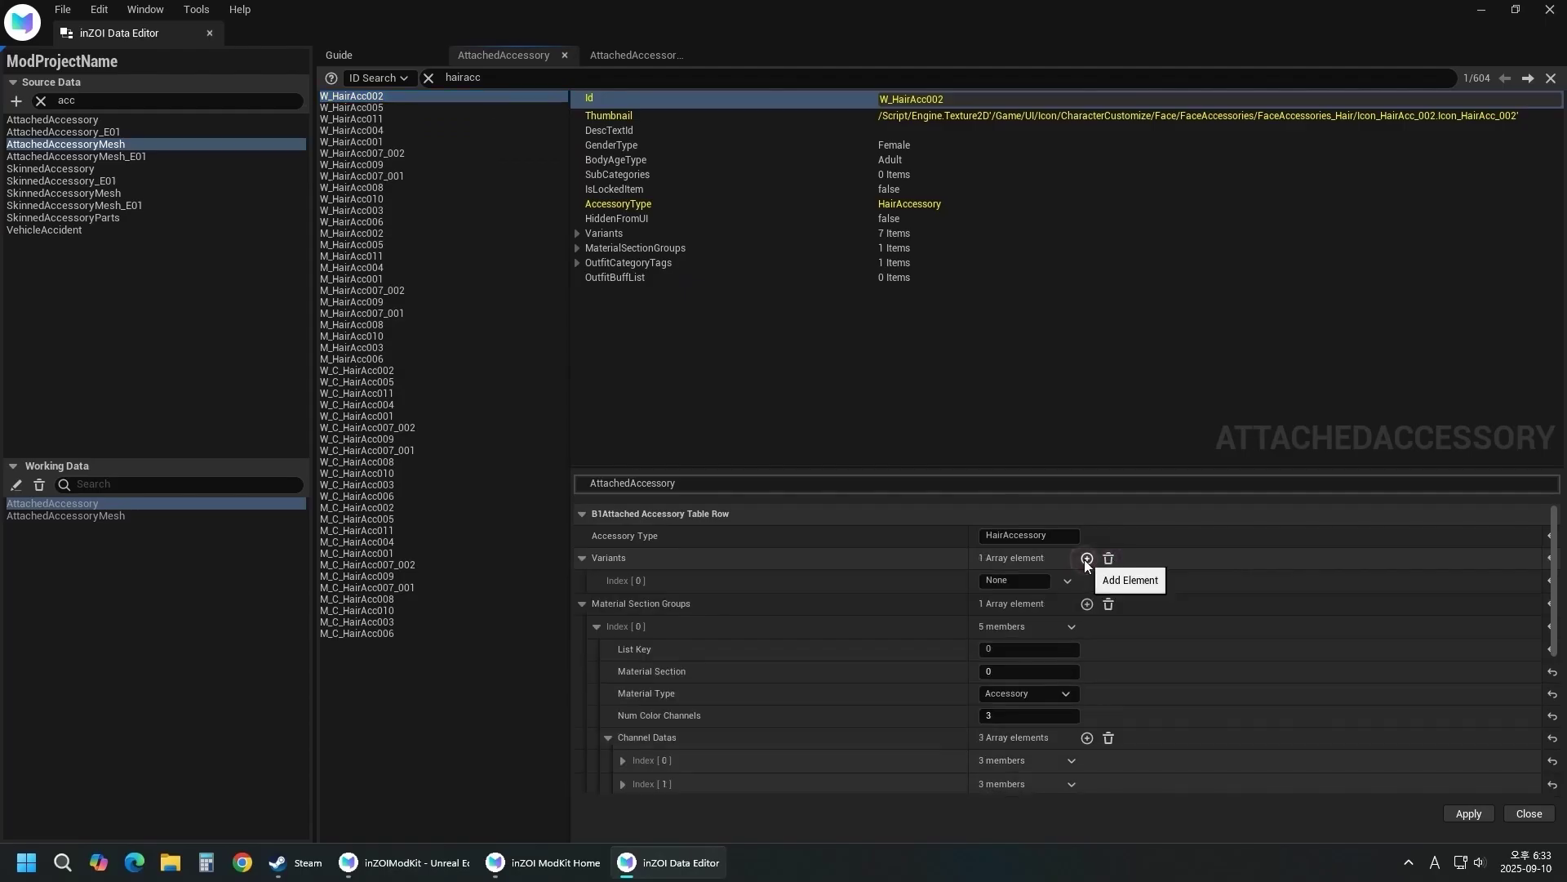
click(1014, 580)
text(StatAcc01)
key(Tab)
key(Tab)
key(Tab)
key(Tab)
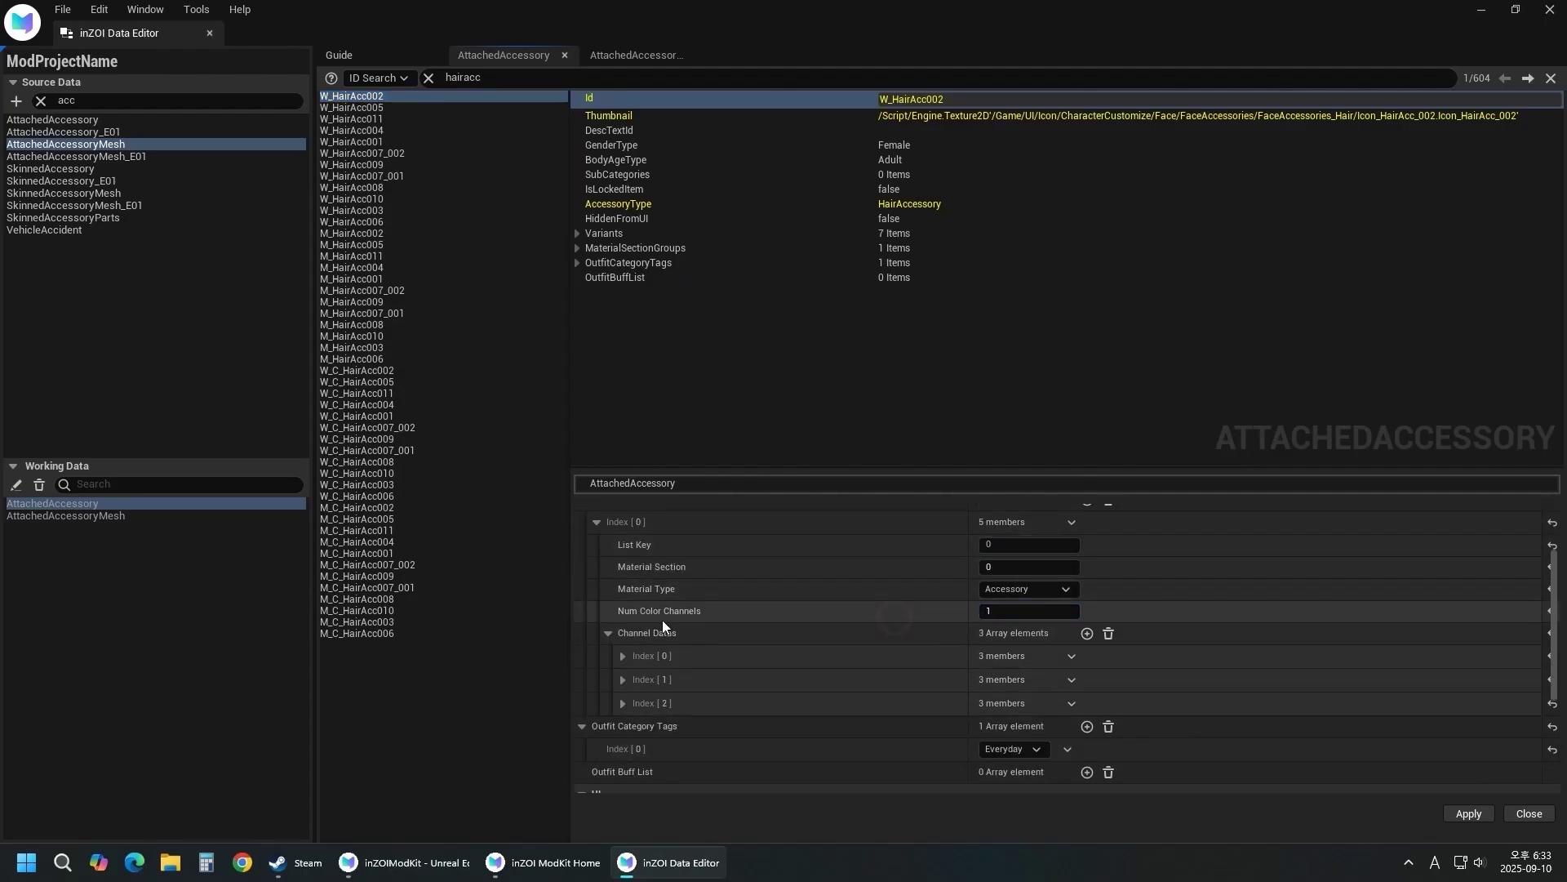
- Set the thumbnail to T_Icon and Id to StatAcc01, apply, and save AttachedAccessory_patch.json
scroll(825, 682, down, 3)
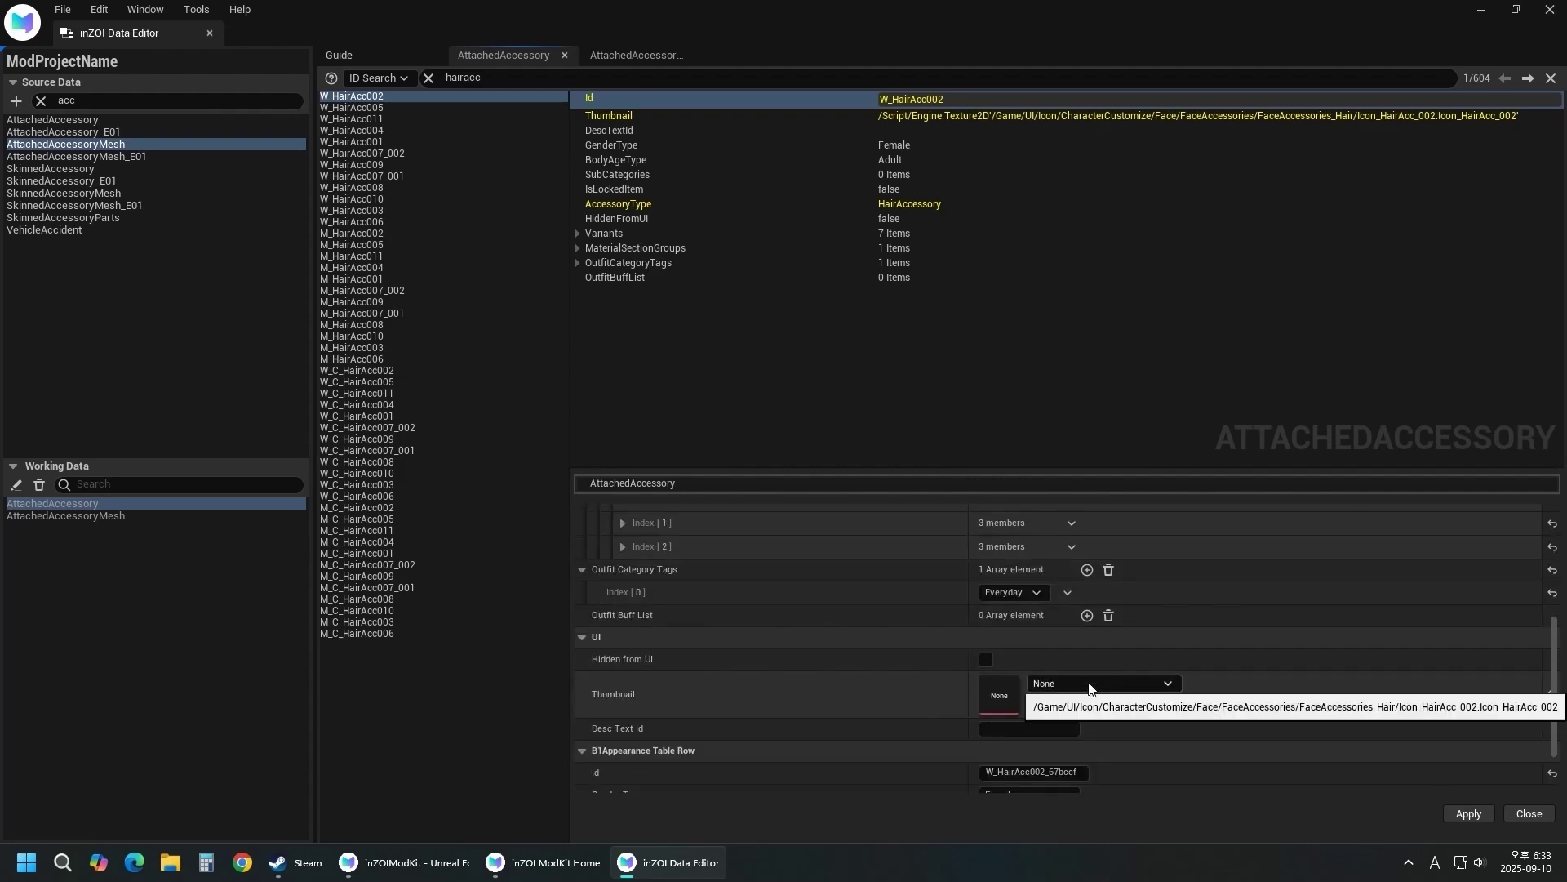
click(1090, 684)
text(T_Icon)
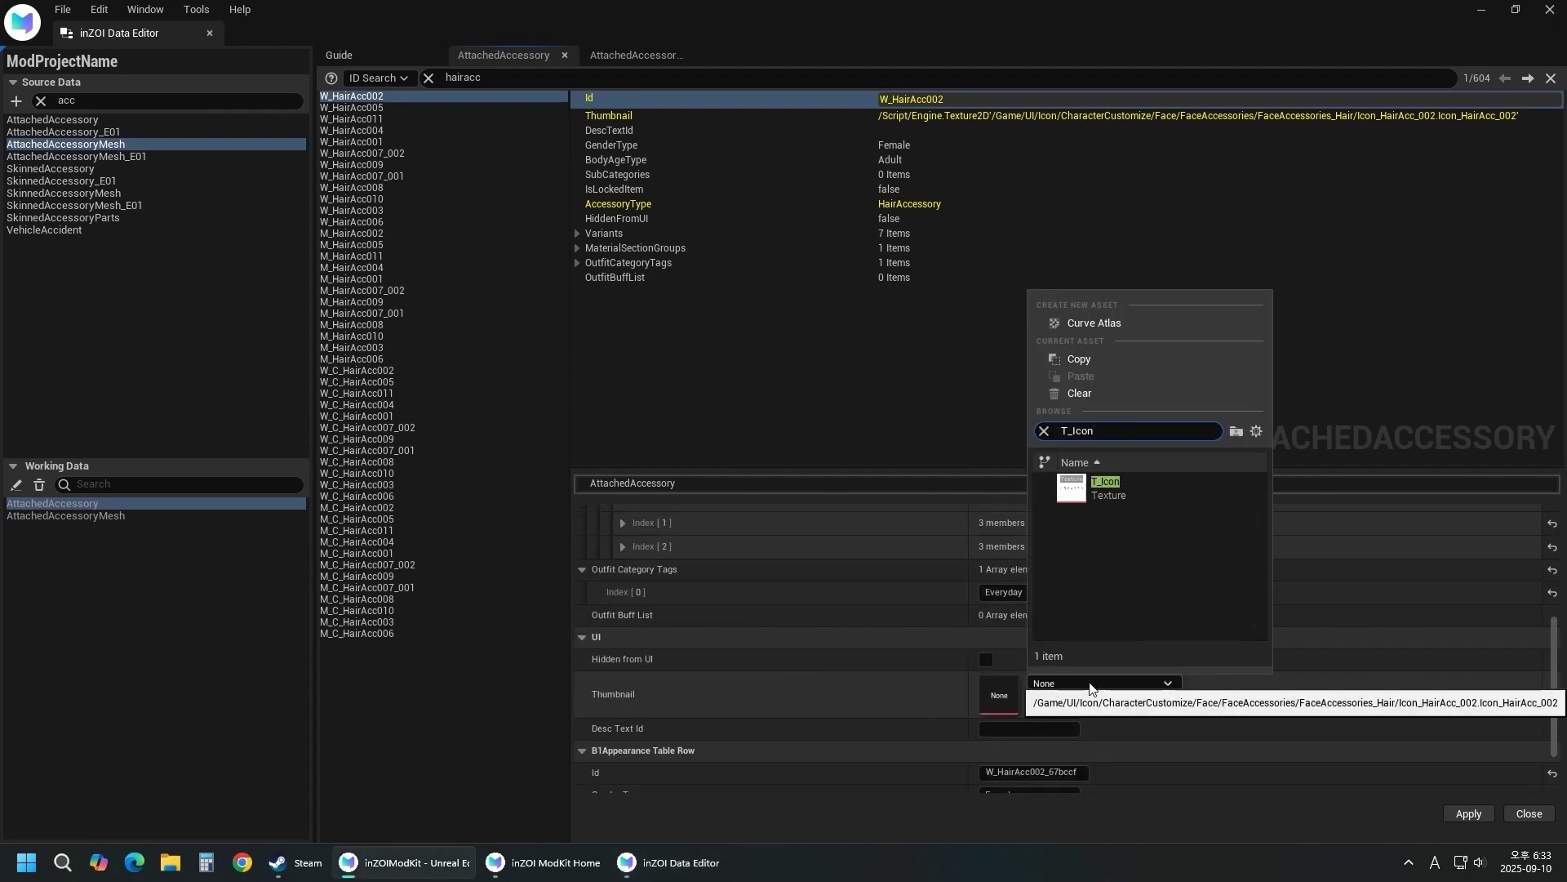
click(1177, 494)
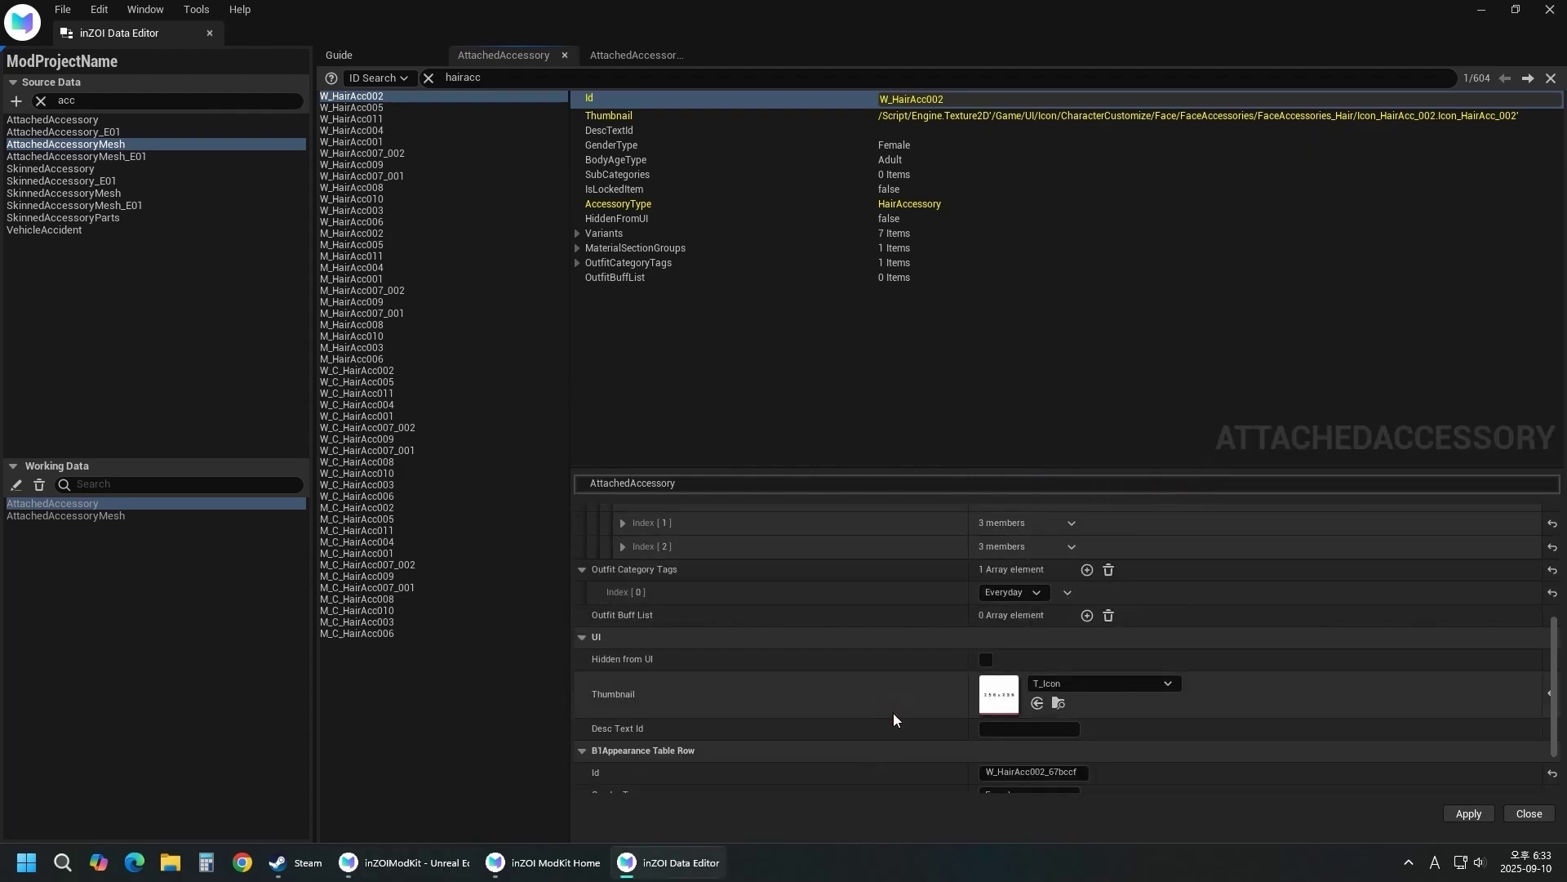
scroll(894, 719, down, 1)
click(1022, 692)
text(StatAcc01)
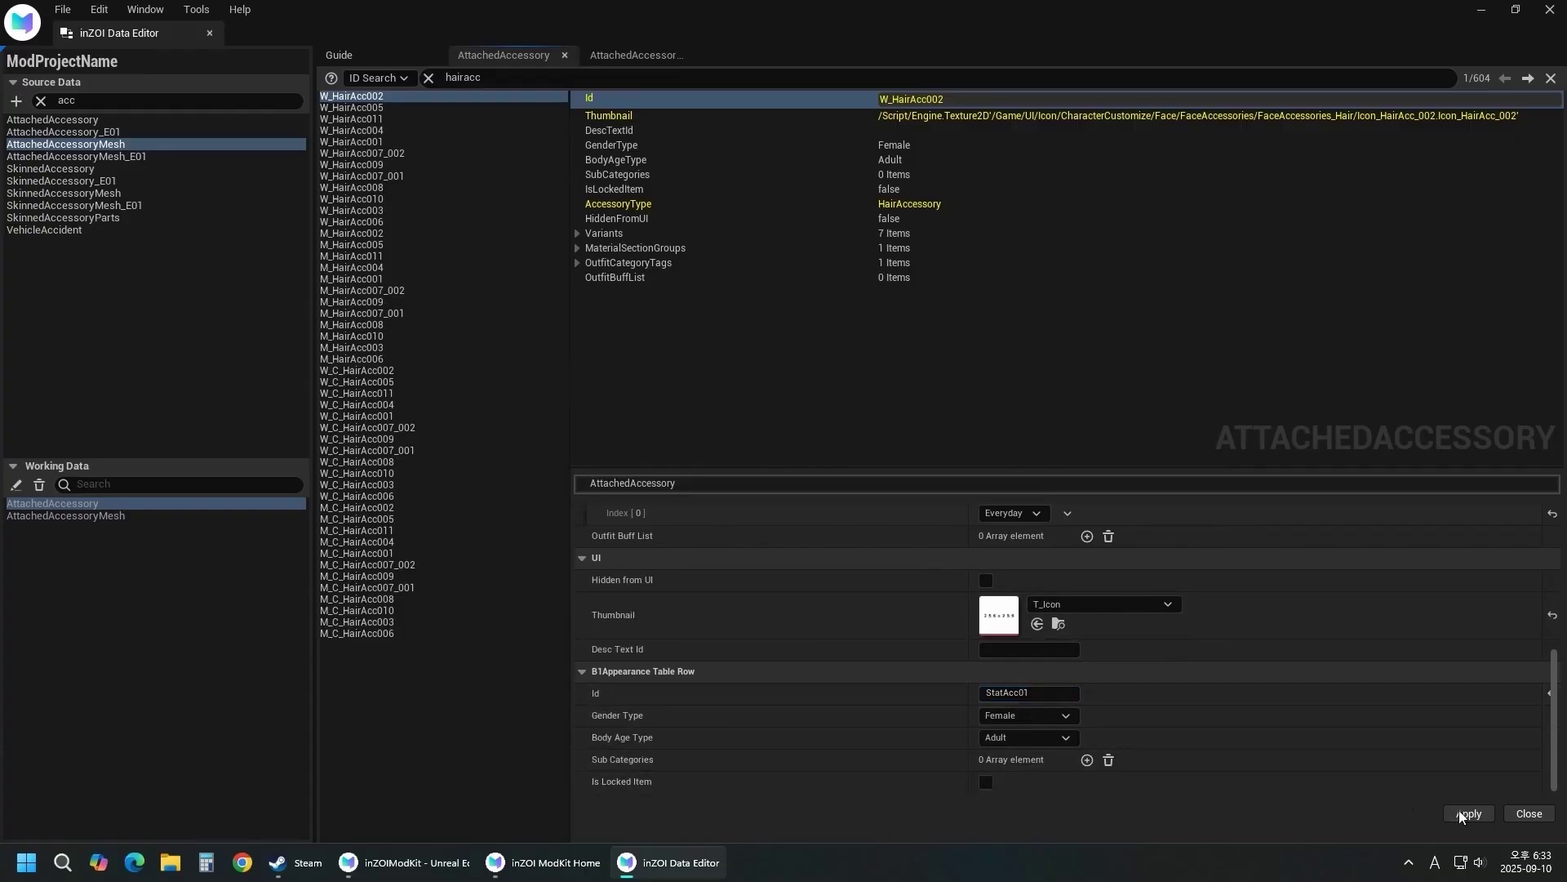
click(1467, 815)
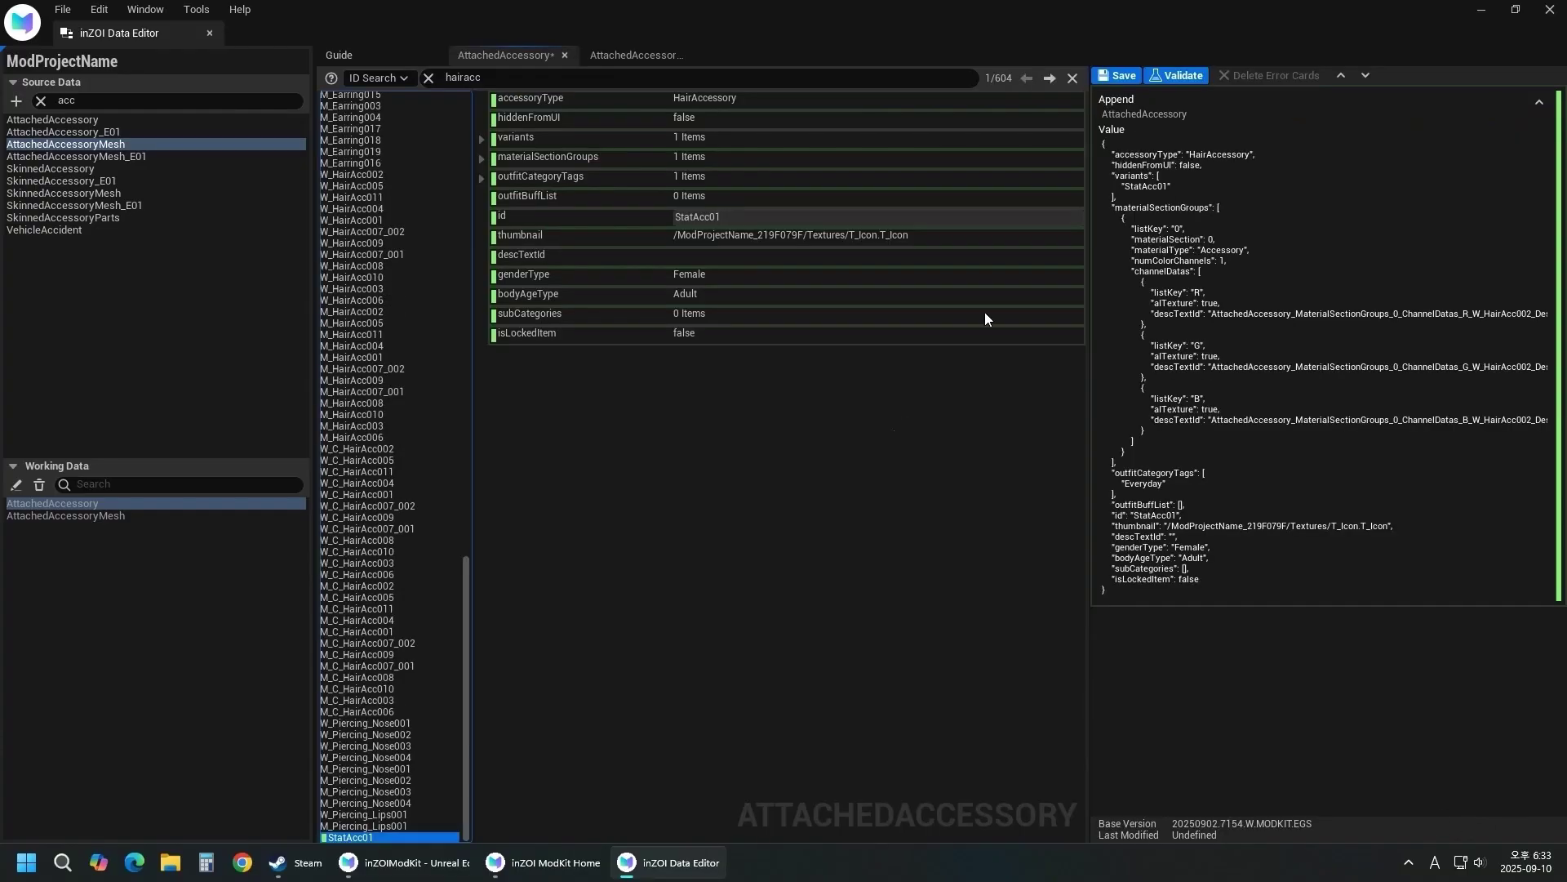
click(1101, 76)
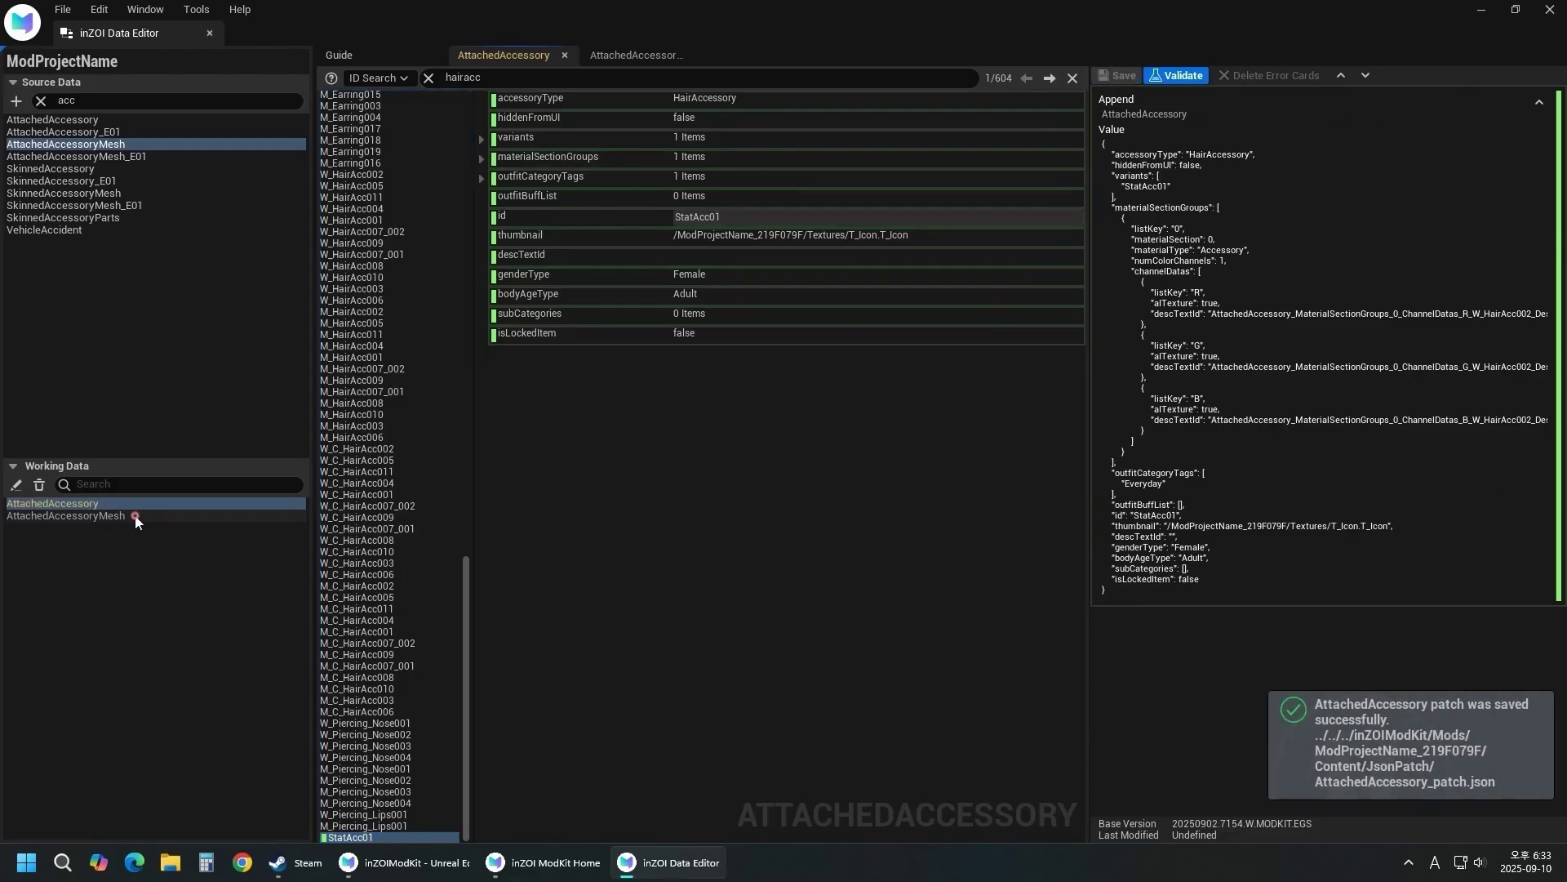
- In AttachedAccessoryMesh, filter by 'HairAcc' and append a new item from W_HairAcc002
click(135, 516)
click(547, 74)
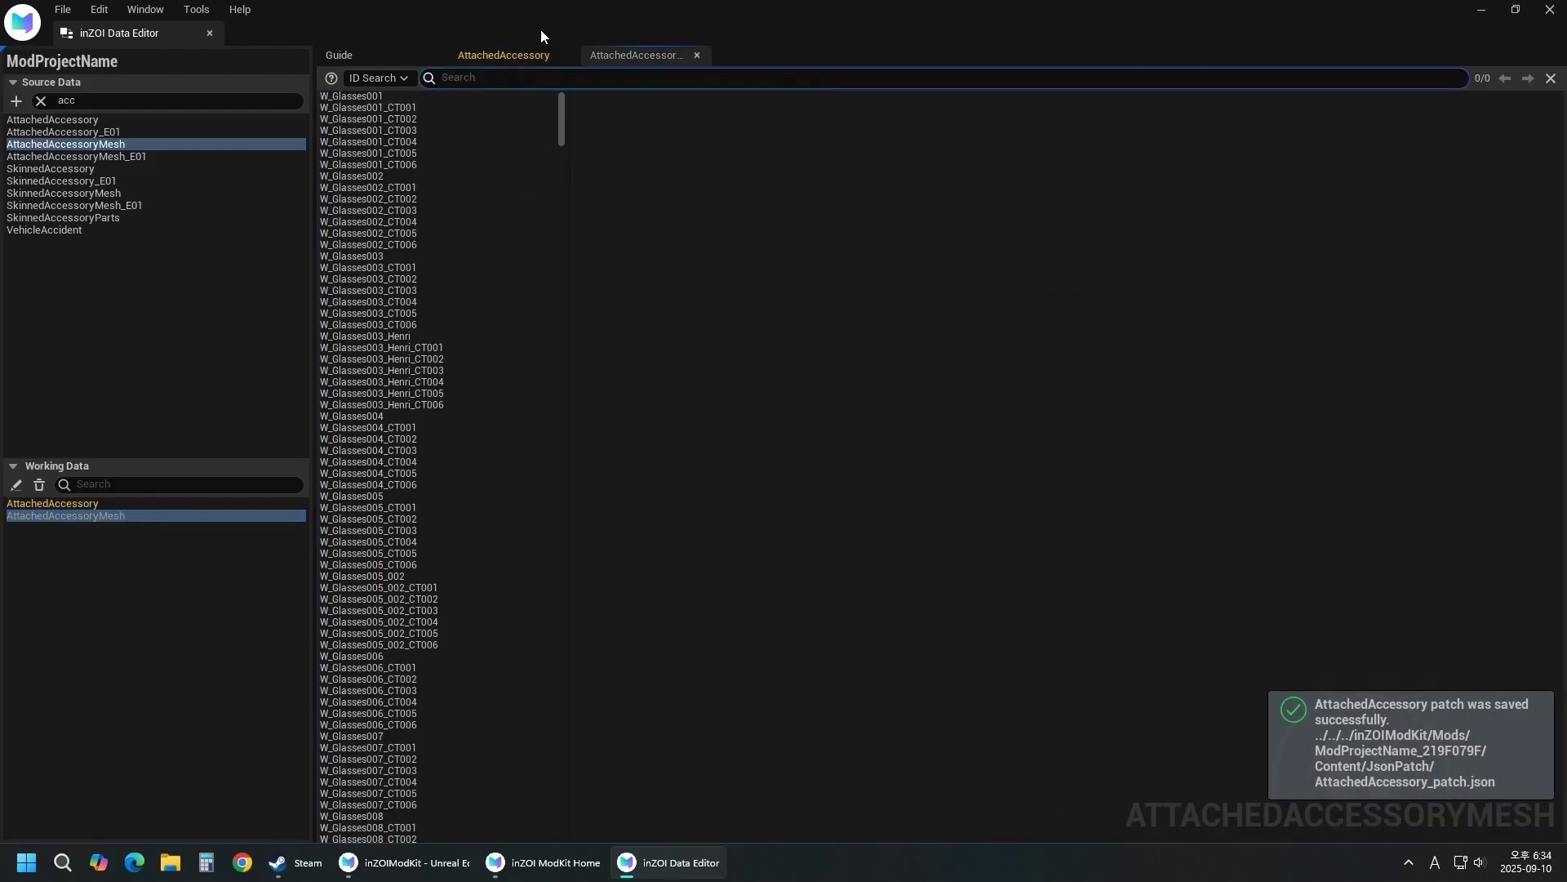
text(HairAcc)
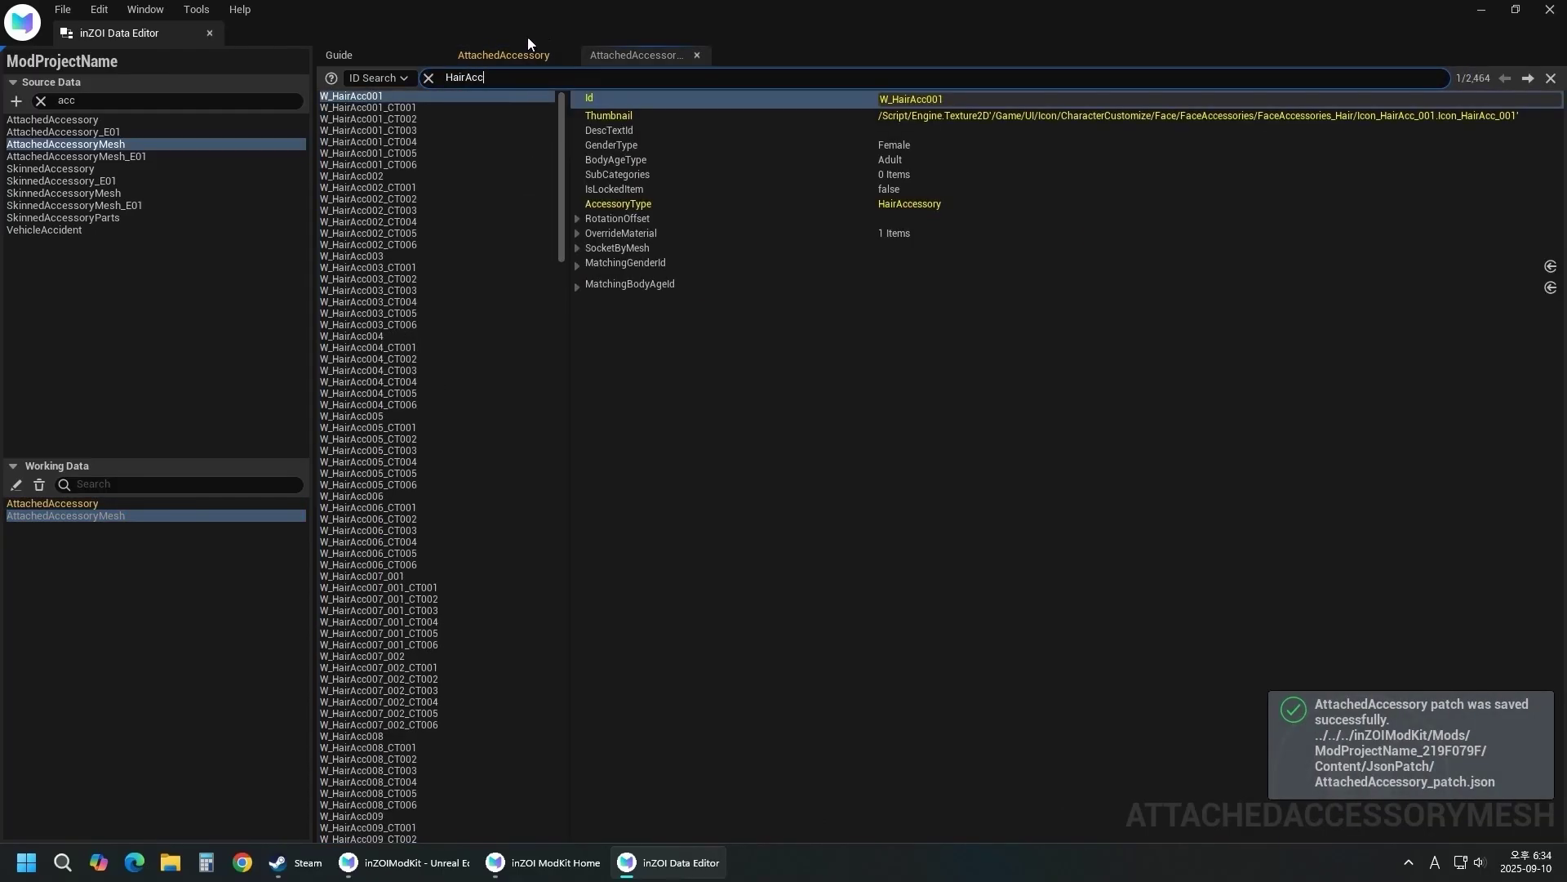
click(410, 178)
right_click(410, 184)
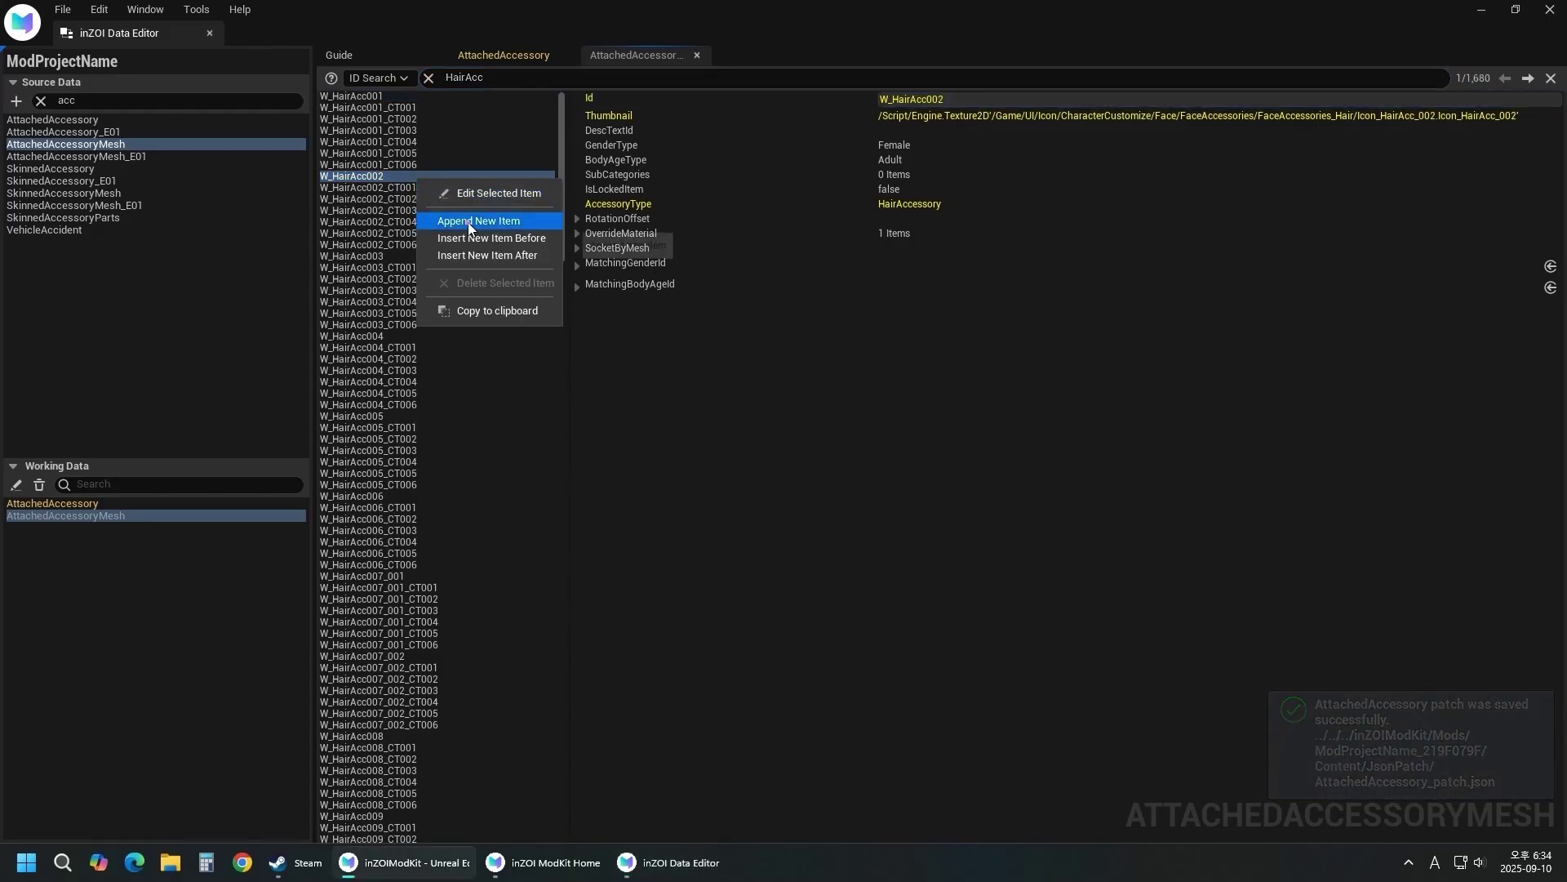
click(523, 218)
- Set the override material to MI_StarAcc01 and attach SM_Star to the SOC_head_top socket
click(1123, 677)
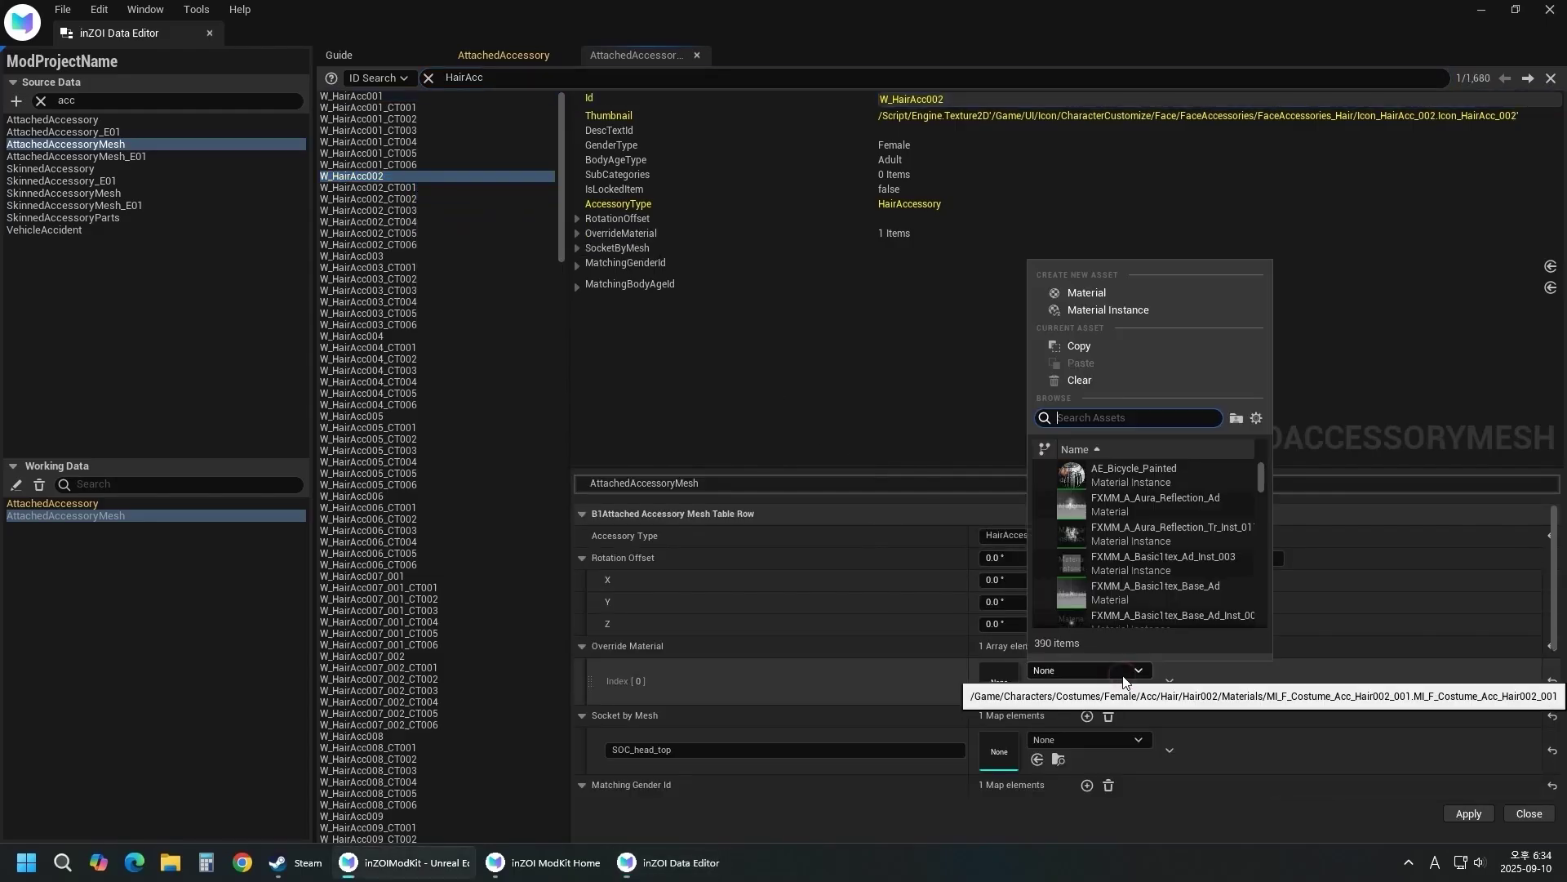
text(star)
click(1167, 481)
scroll(898, 688, down, 1)
click(1088, 690)
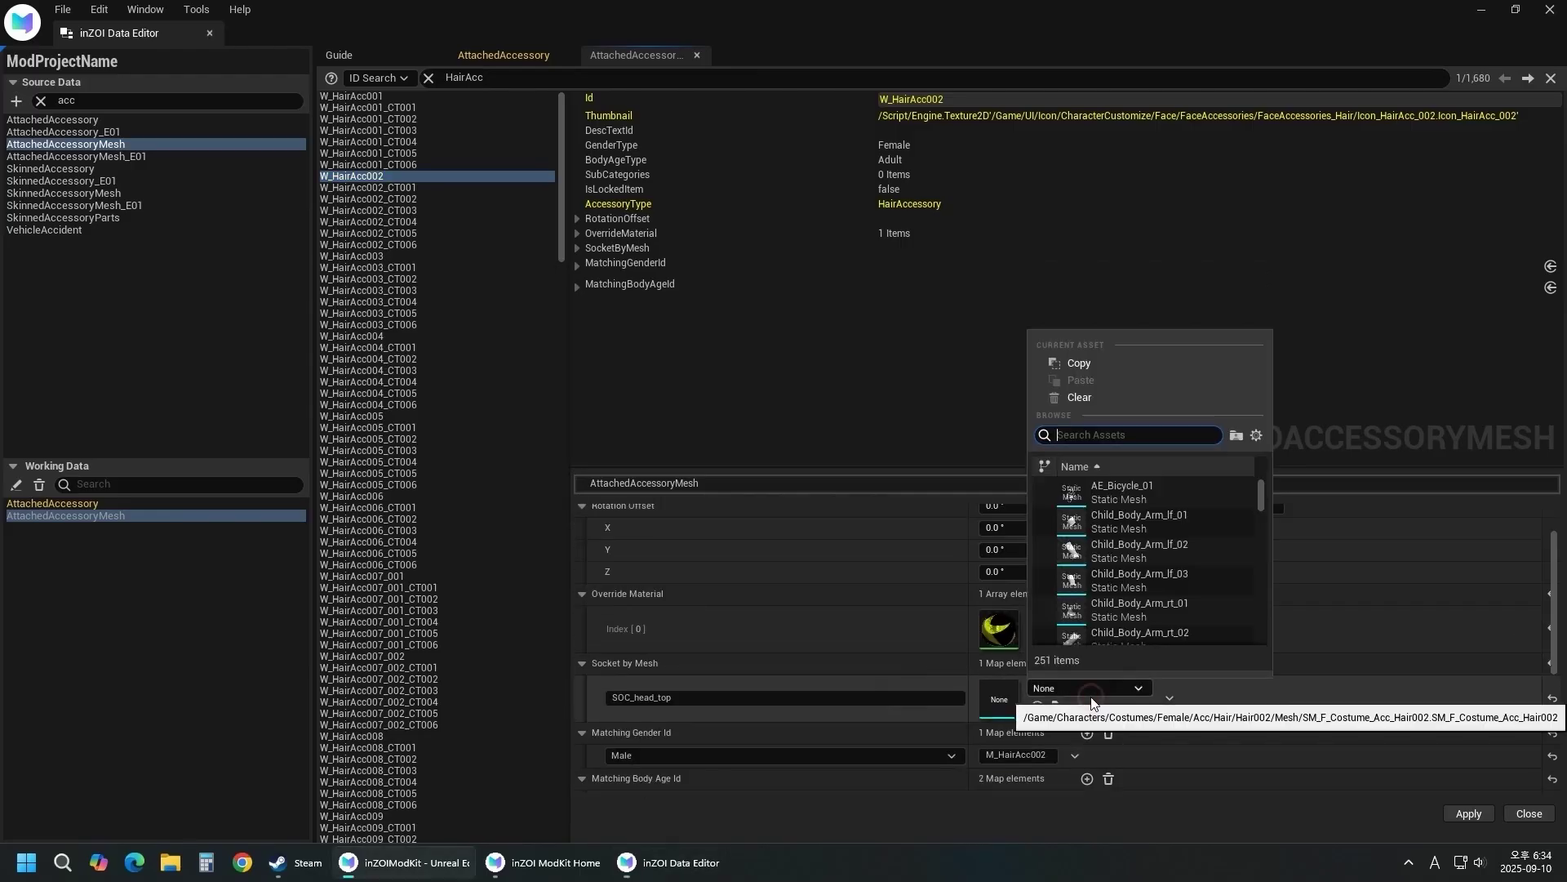
text(star)
click(1127, 494)
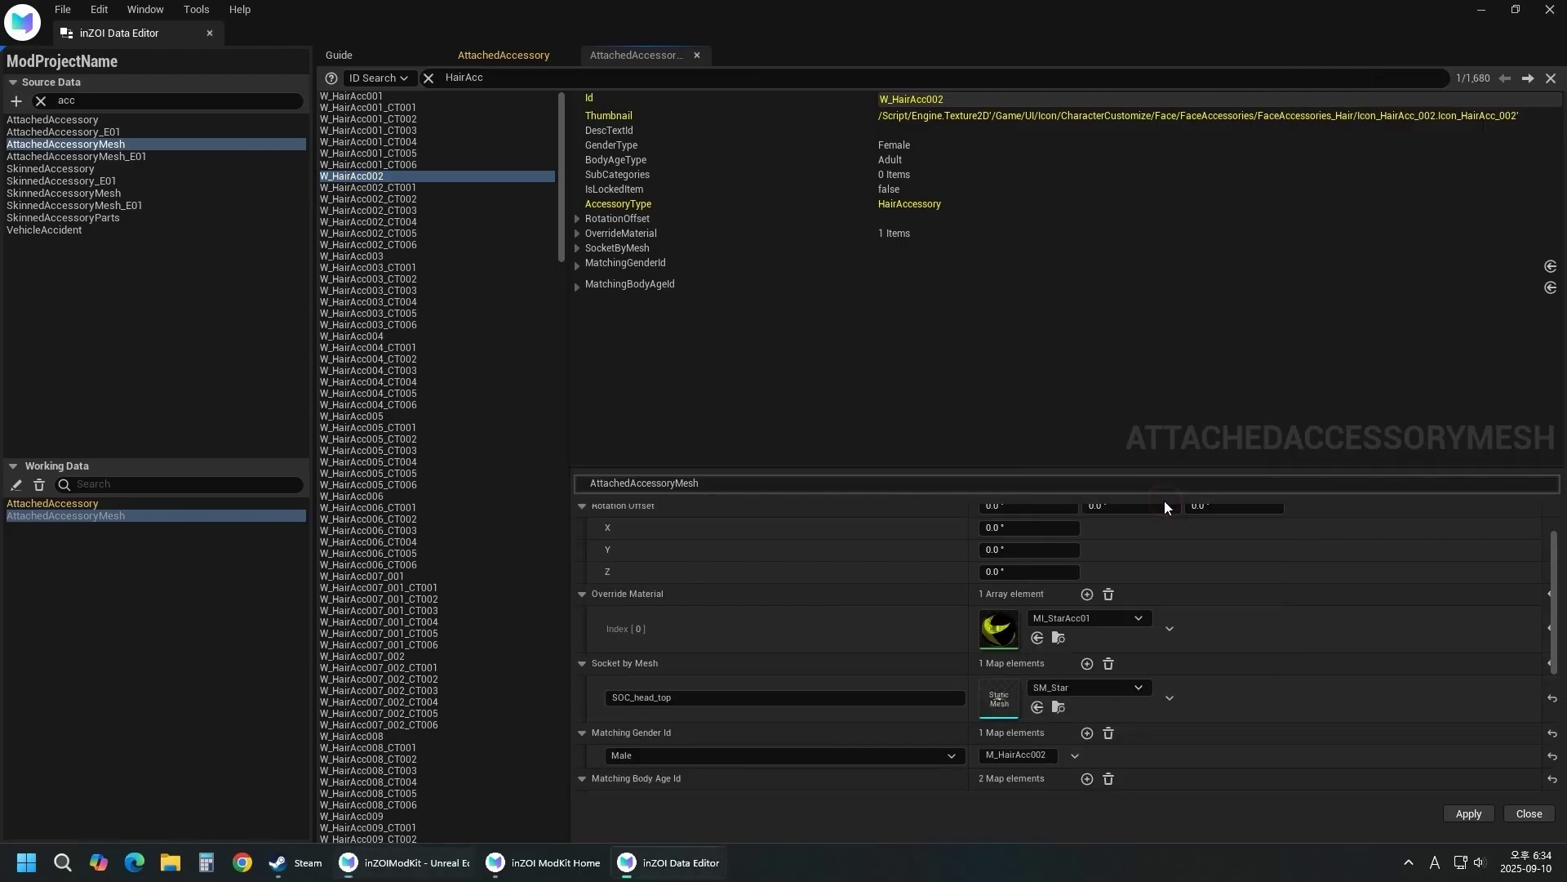
- Give the mesh entry Id StatAcc01 and thumbnail T_Icon, then apply and save it
scroll(867, 666, down, 4)
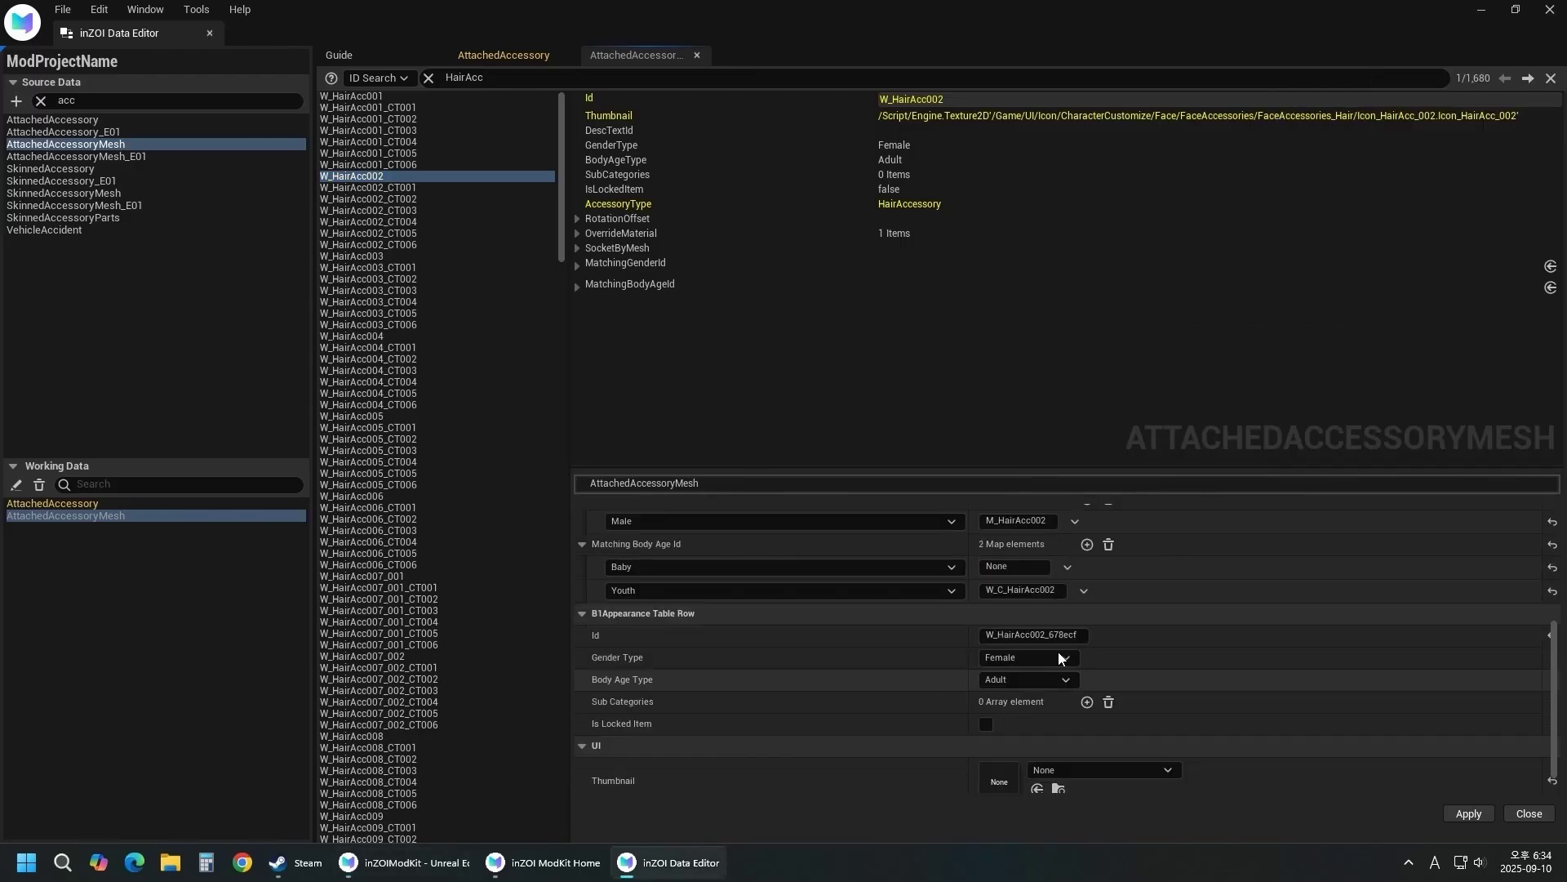
click(1073, 636)
text(StatAcc01)
scroll(890, 654, down, 1)
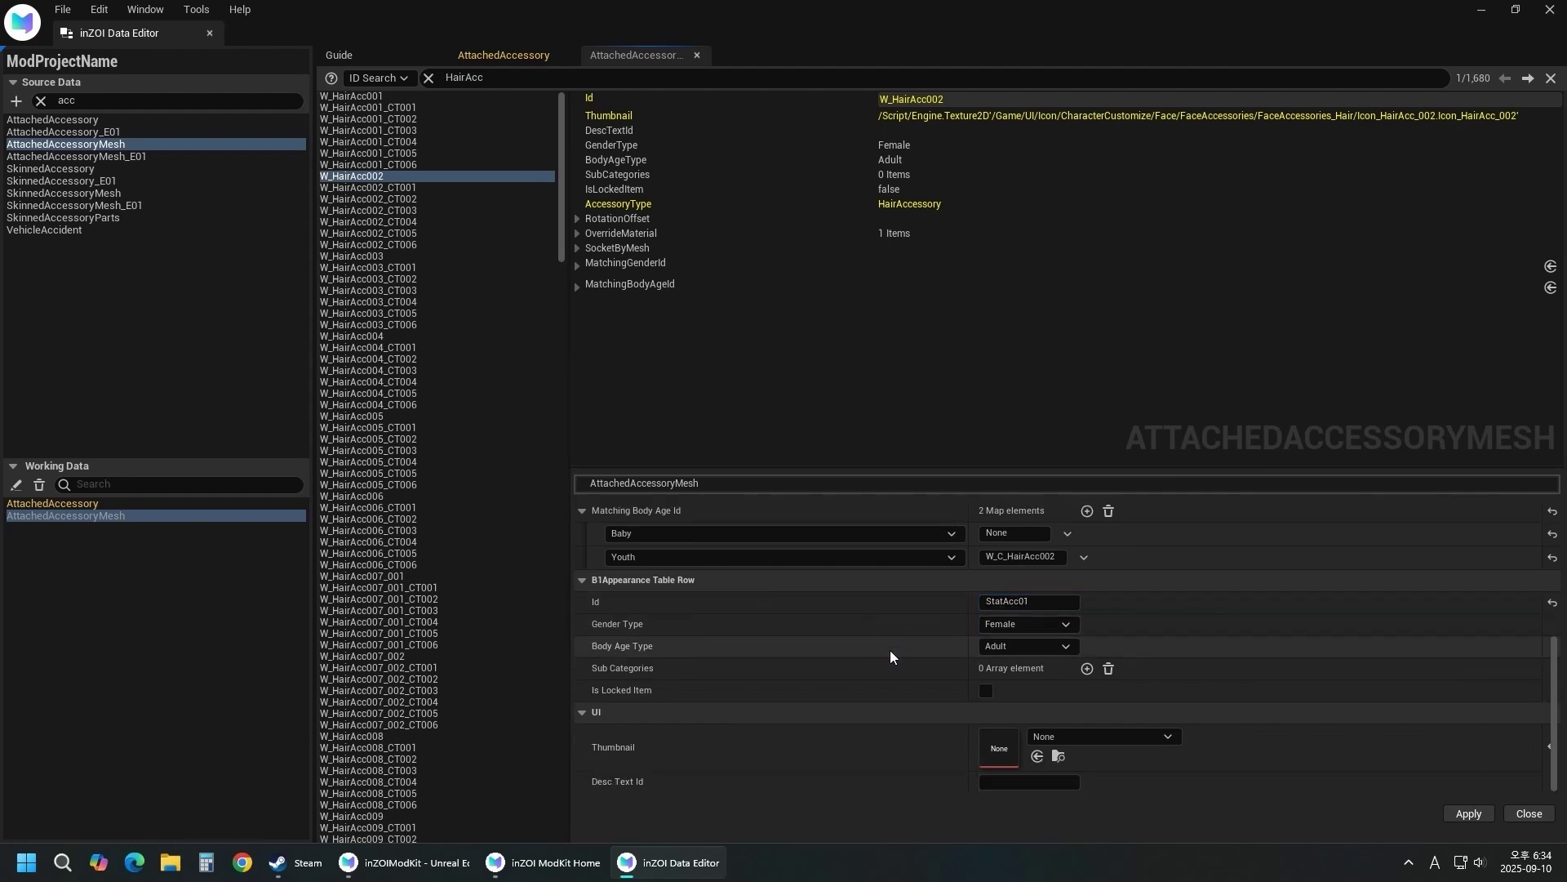
click(1159, 736)
text(T)
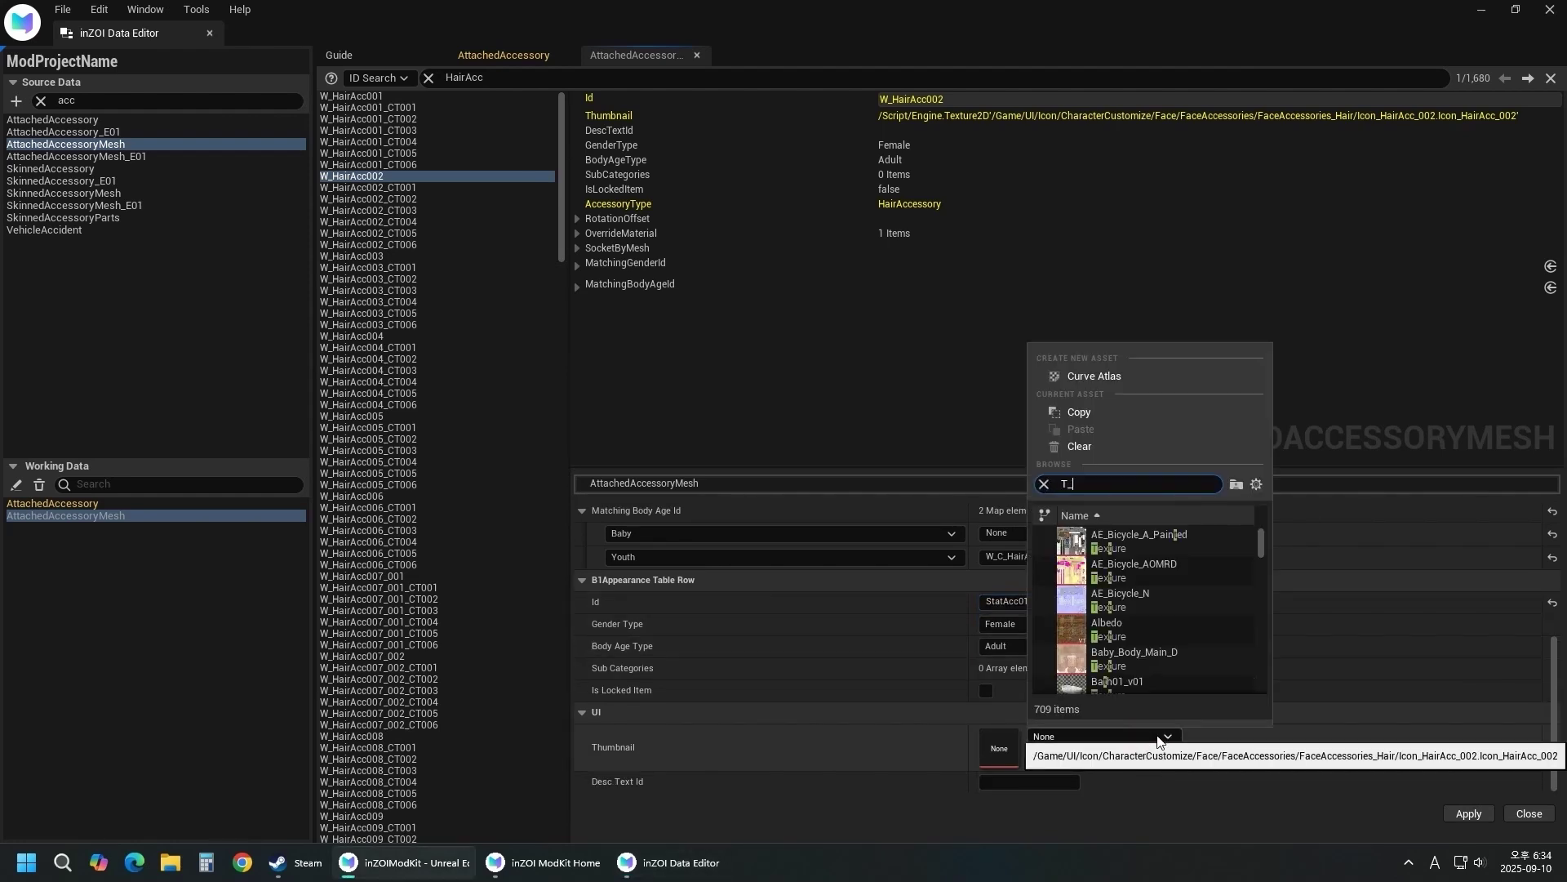
text(_icon)
click(1205, 543)
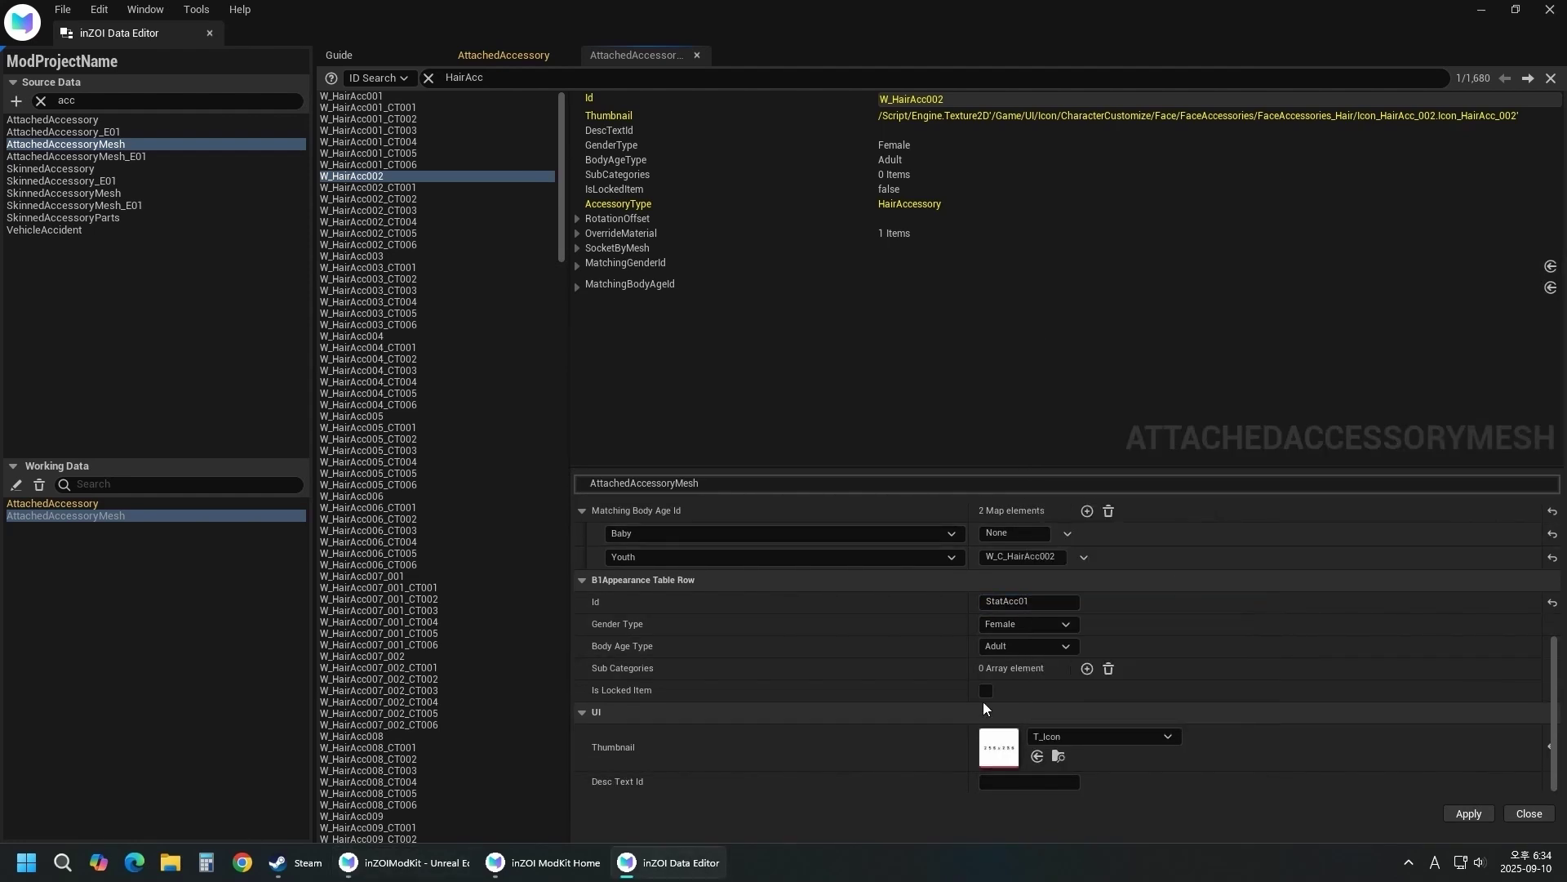
scroll(849, 757, up, 2)
scroll(849, 757, up, 3)
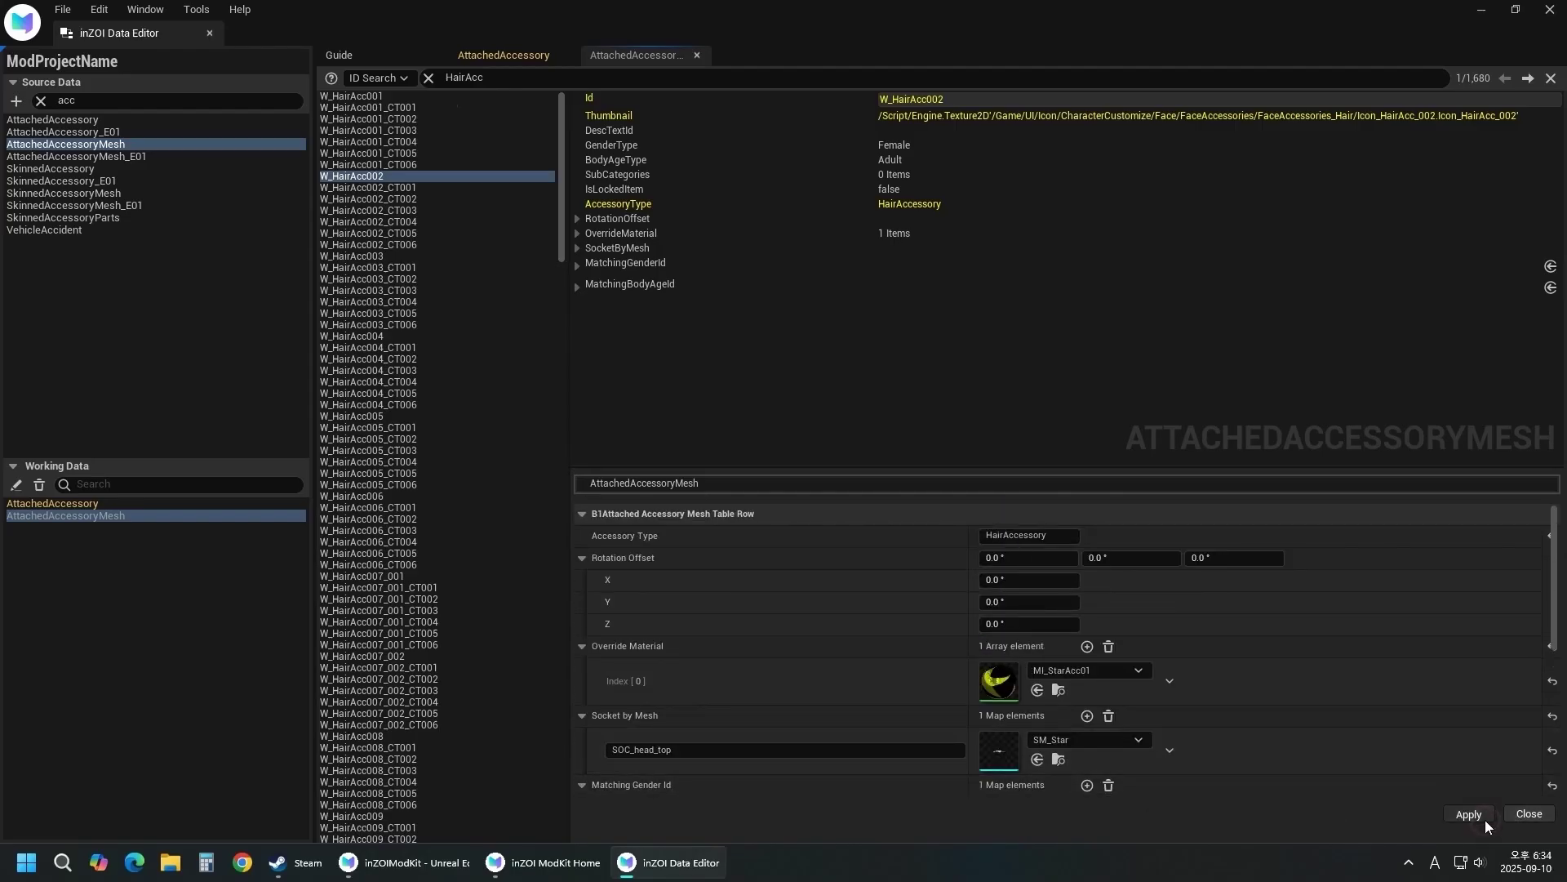
click(1469, 814)
click(1117, 75)
key(ctrl+Tab)
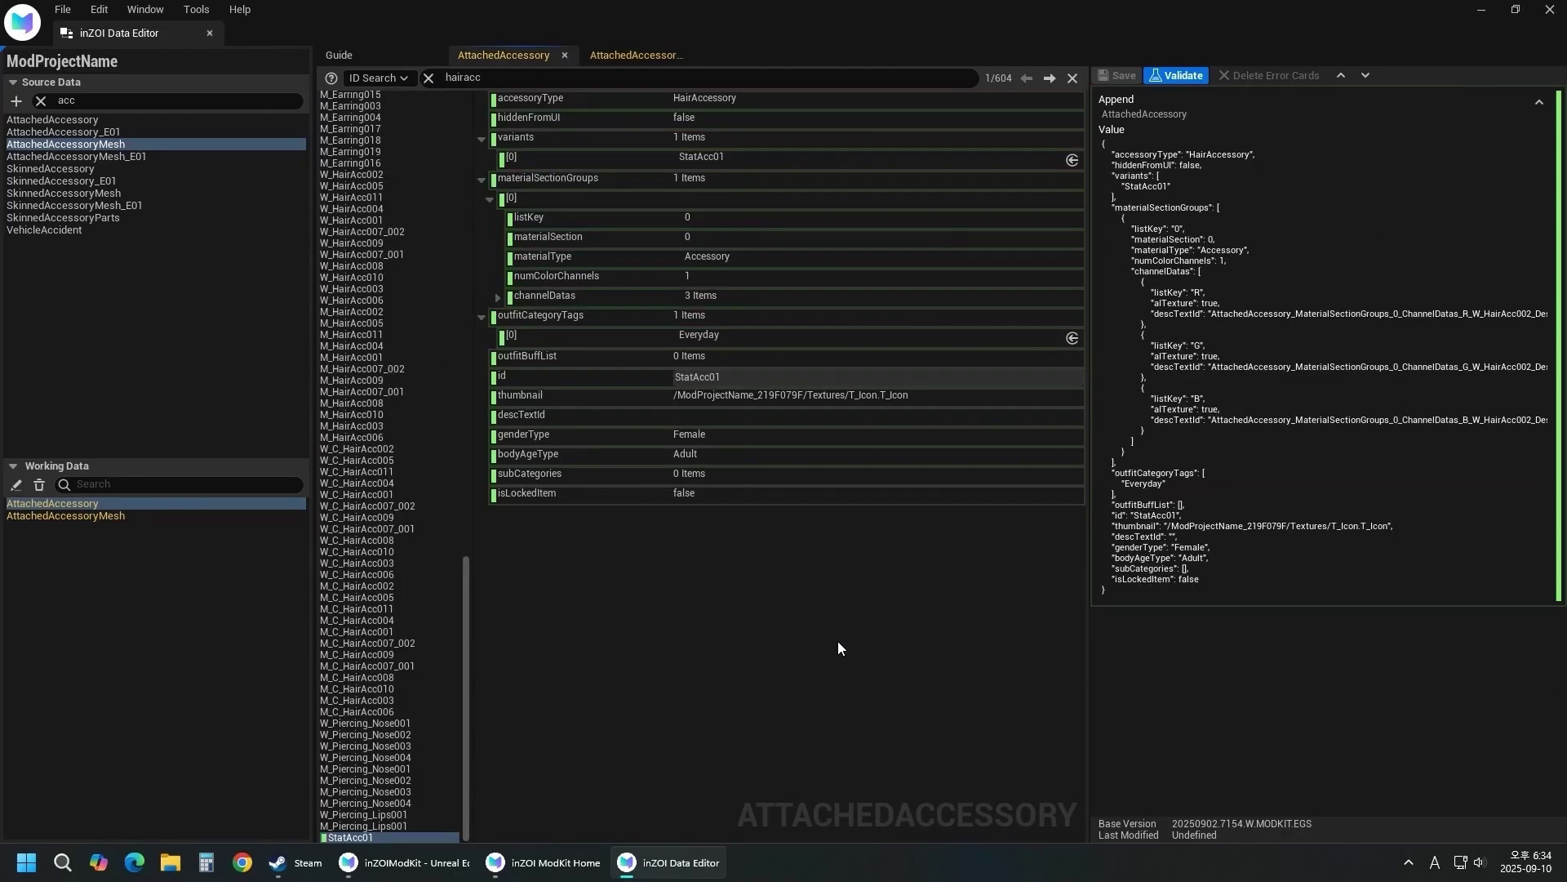
- Create a local mod package of ModProjectName from ModKit Home, accepting the suggested output folder
key(ctrl+Tab)
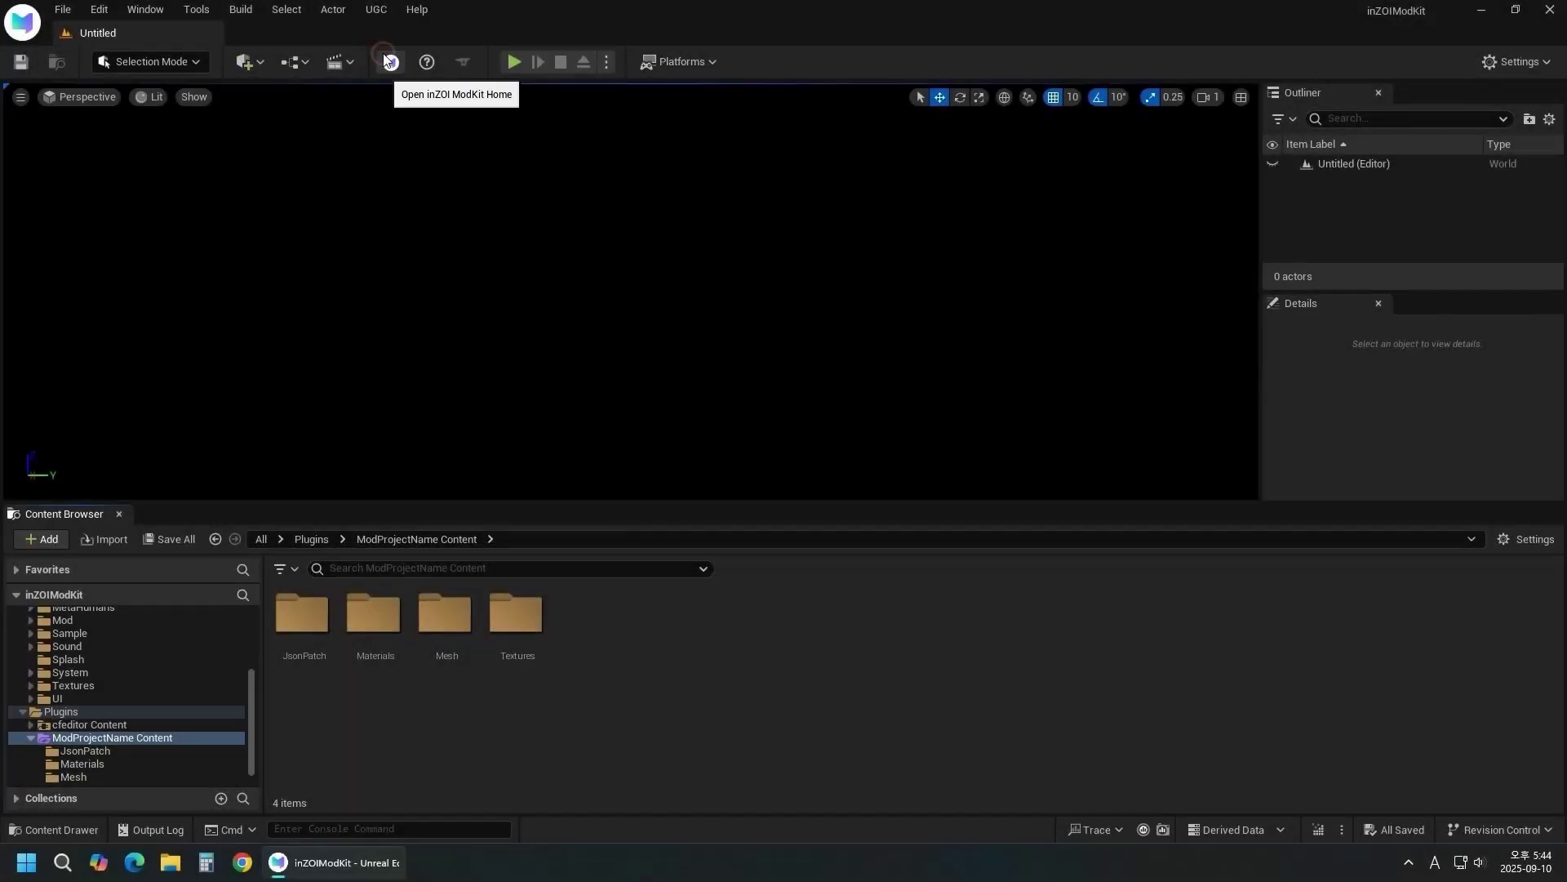
click(388, 59)
right_click(593, 242)
click(707, 271)
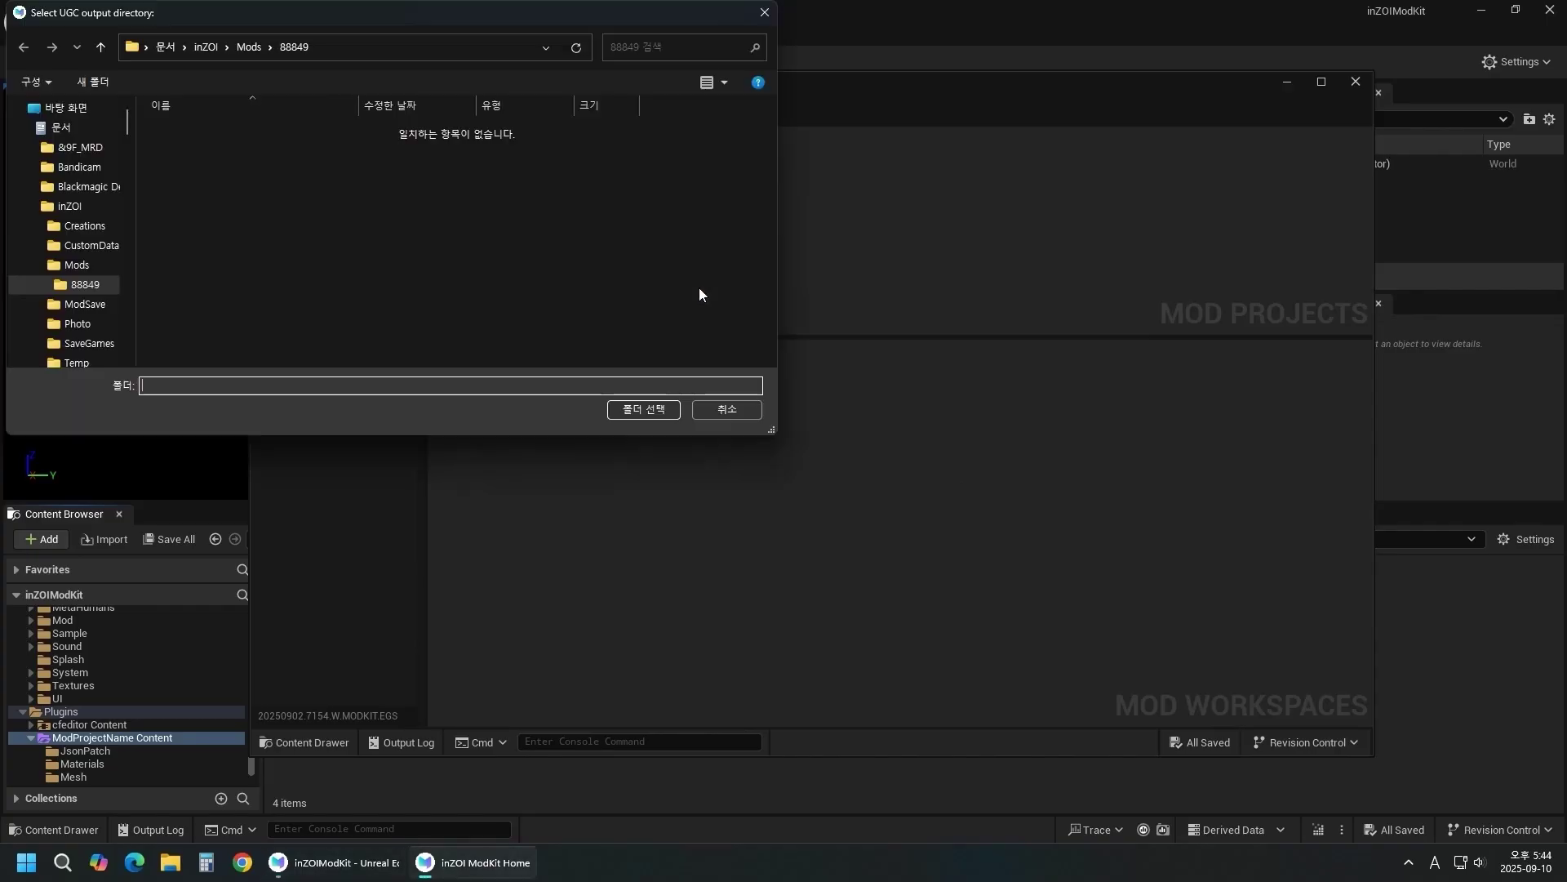
click(663, 417)
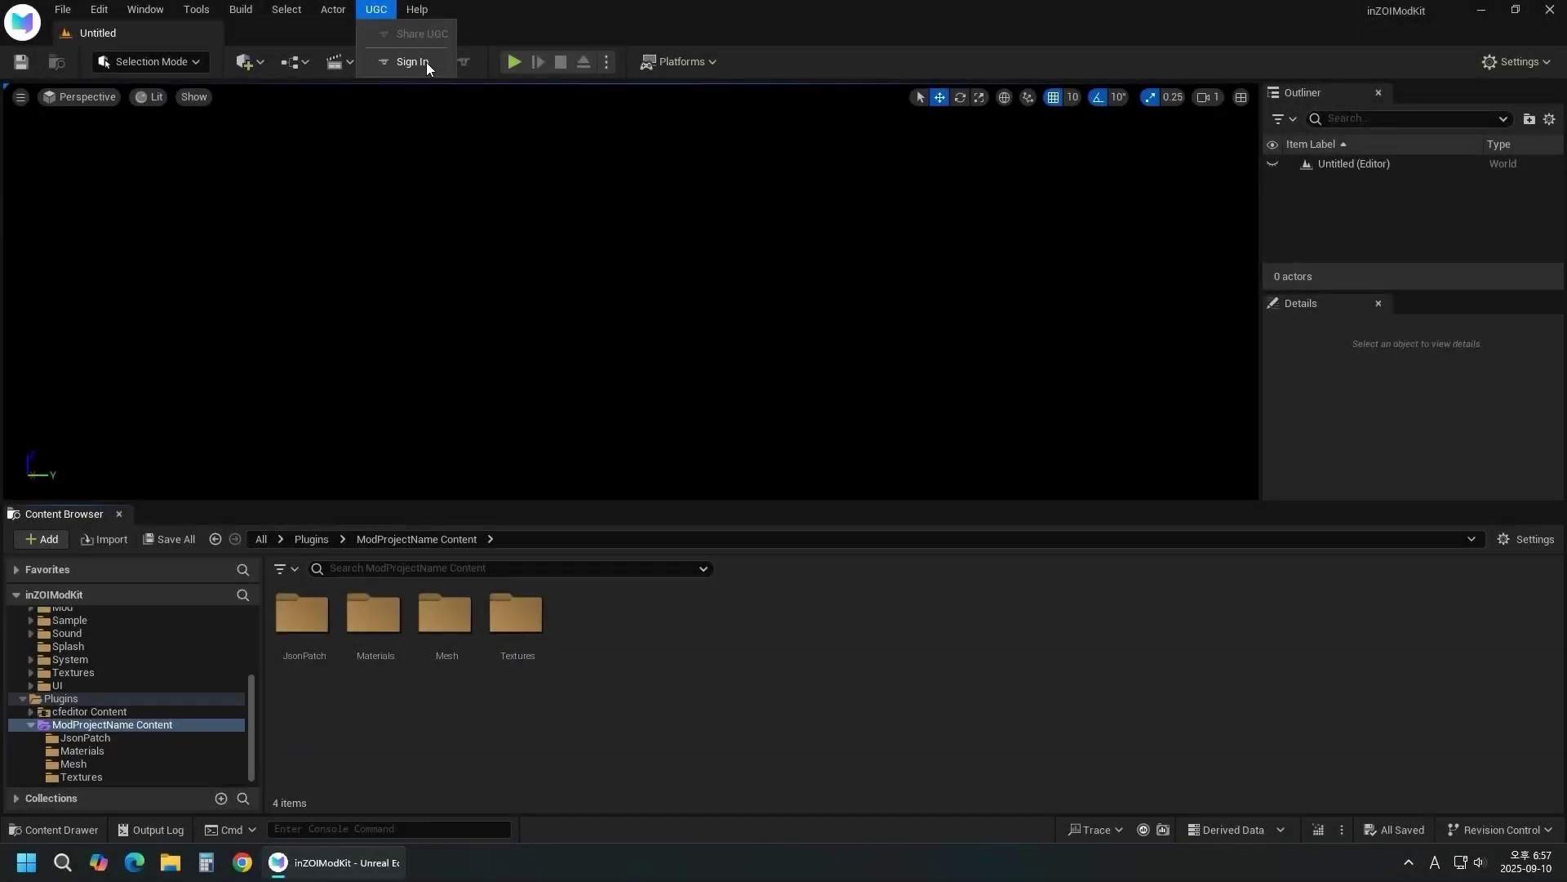
- Sign in to CurseForge via the UGC menu, then open the Share UGC upload window
click(443, 66)
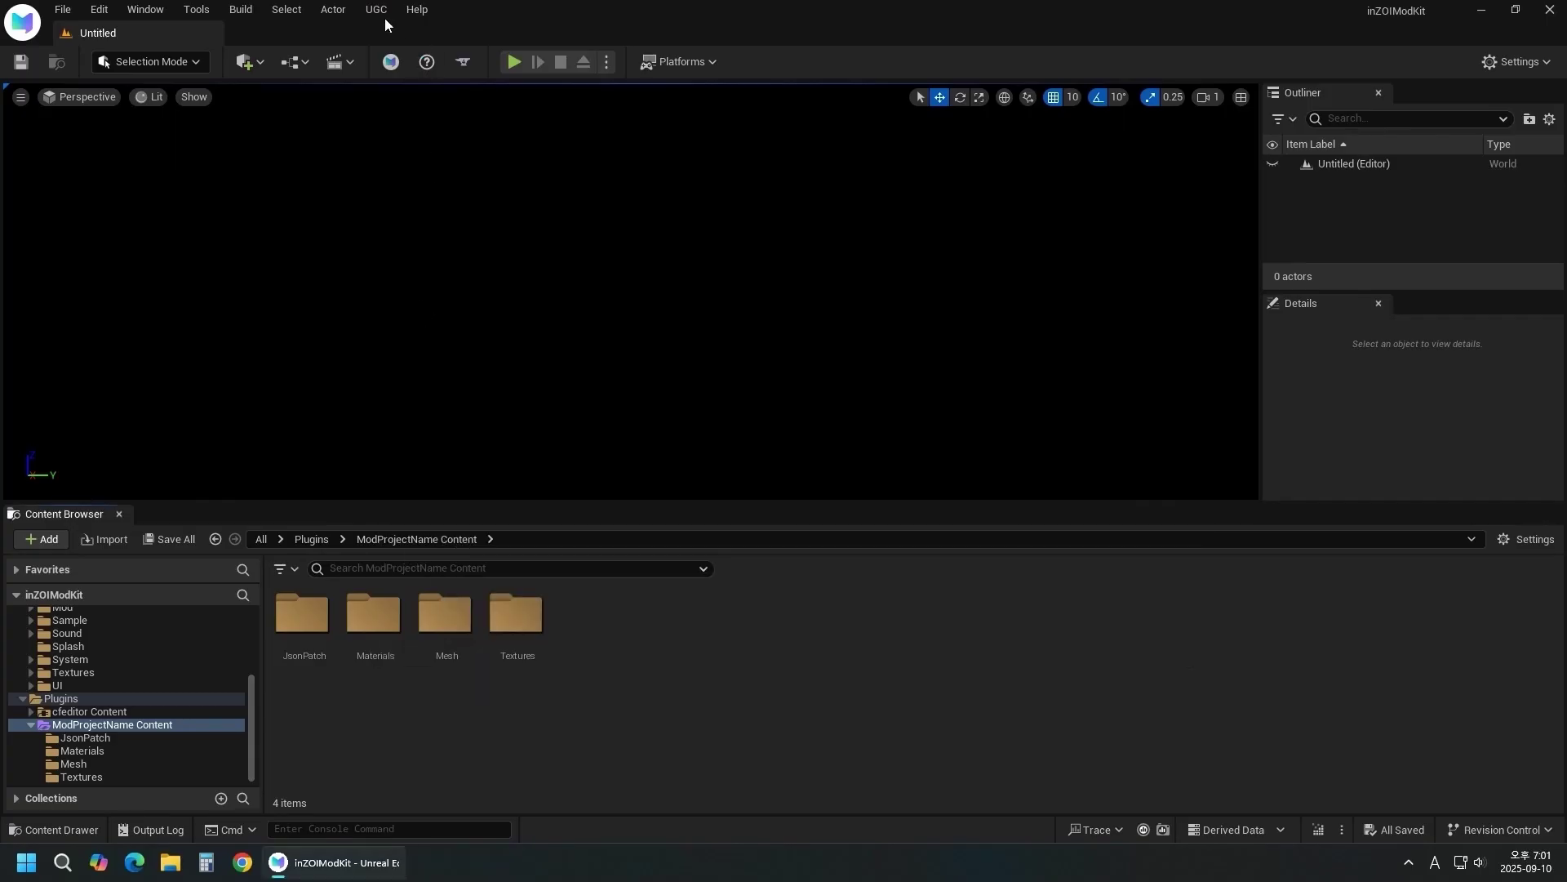
click(384, 17)
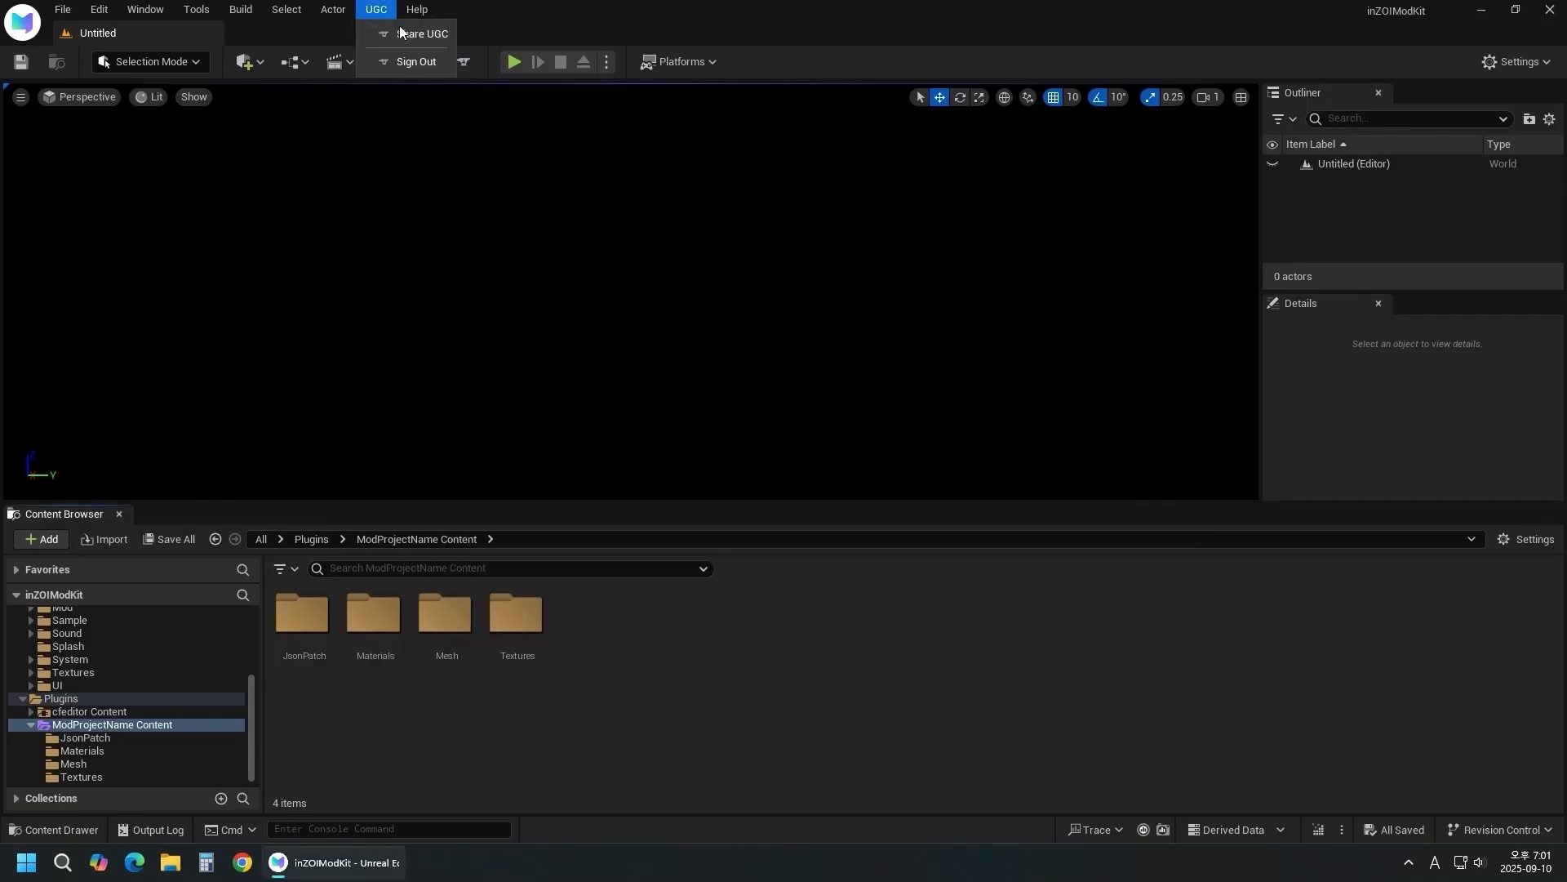
click(444, 36)
- Select ModProjectName_219F079F for upload with class Create a ZOI and category Accessories
click(939, 324)
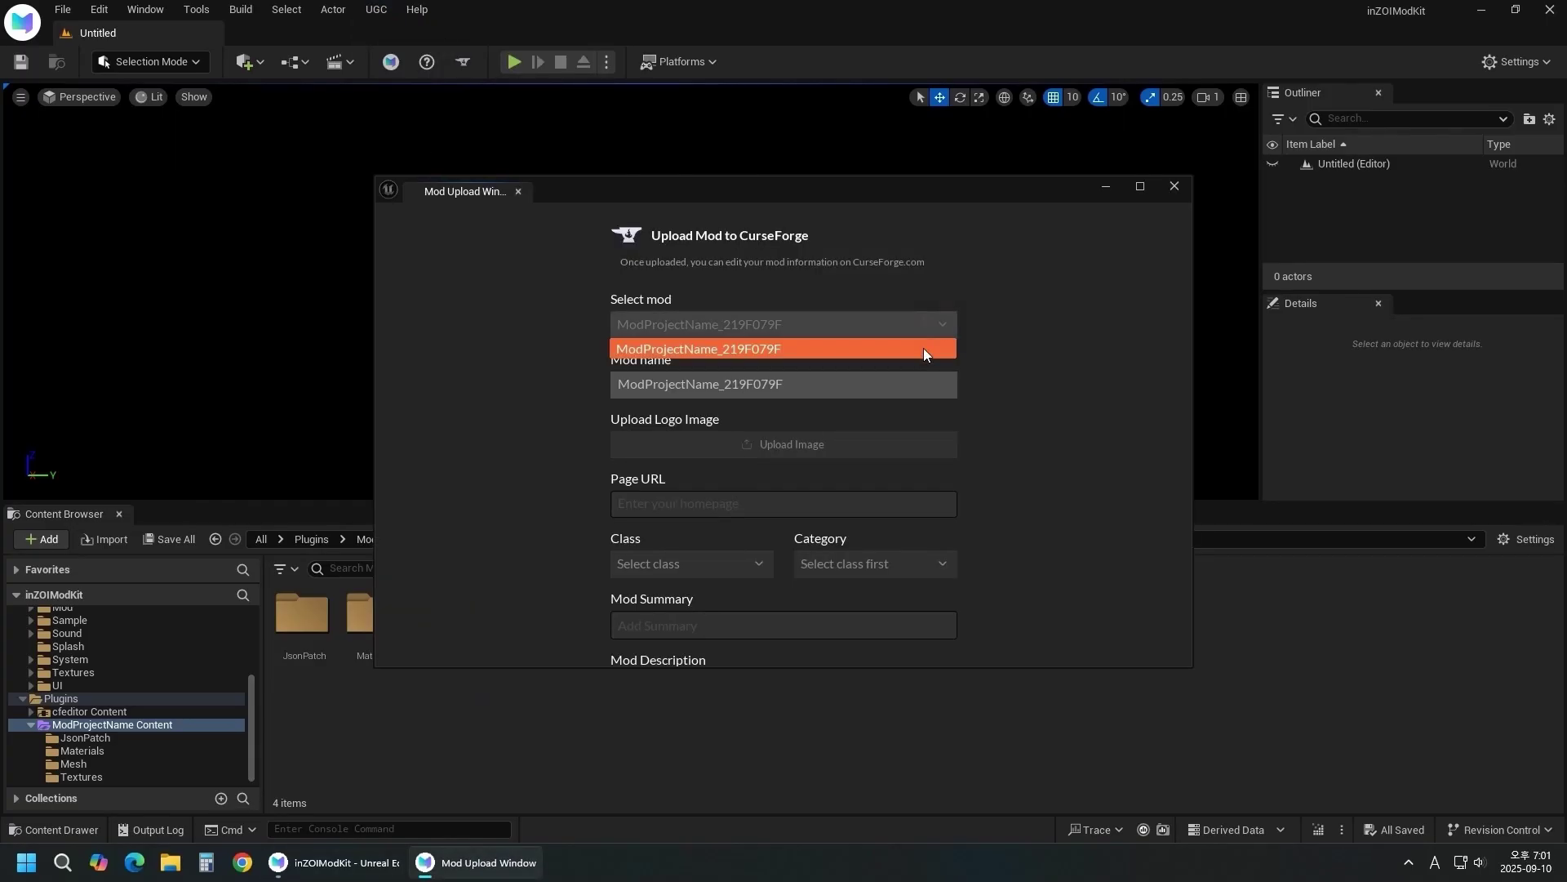
click(952, 447)
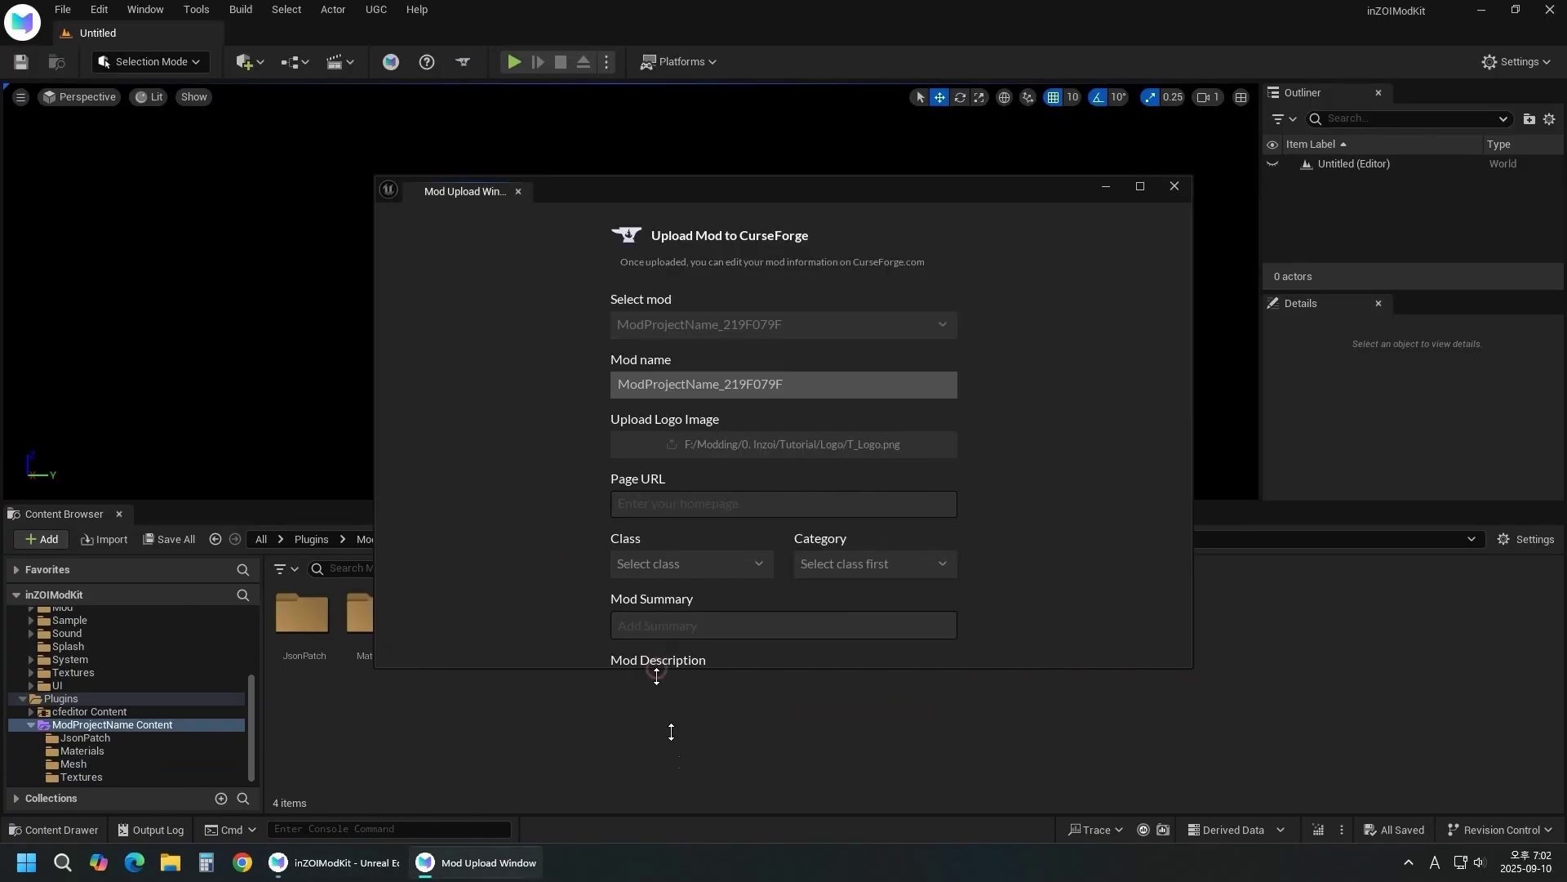
drag(846, 191, 849, 80)
click(728, 451)
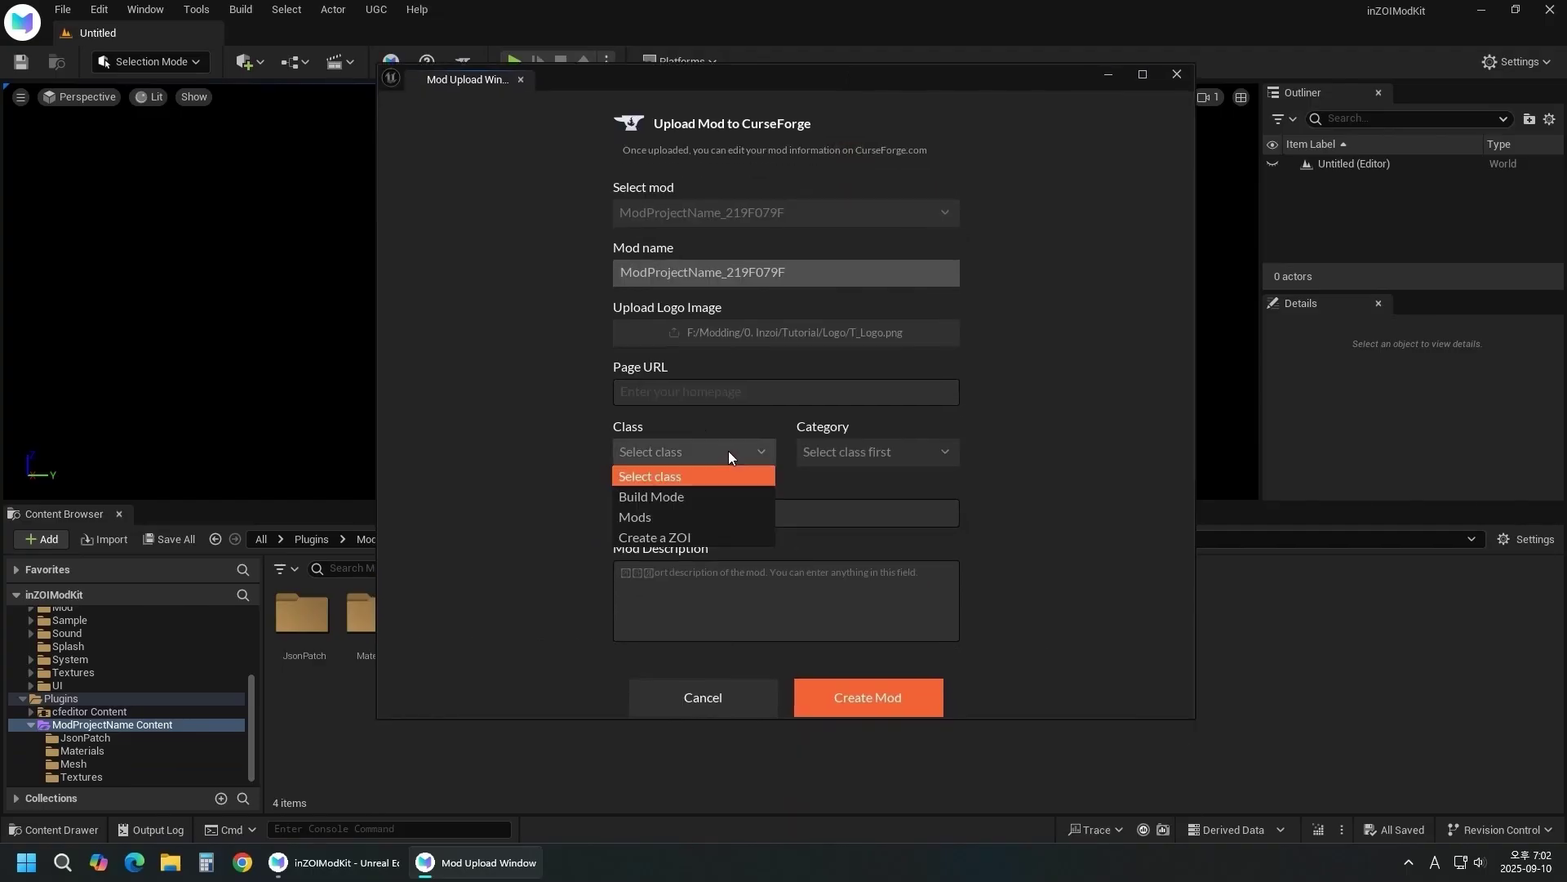
click(640, 538)
click(880, 453)
click(930, 597)
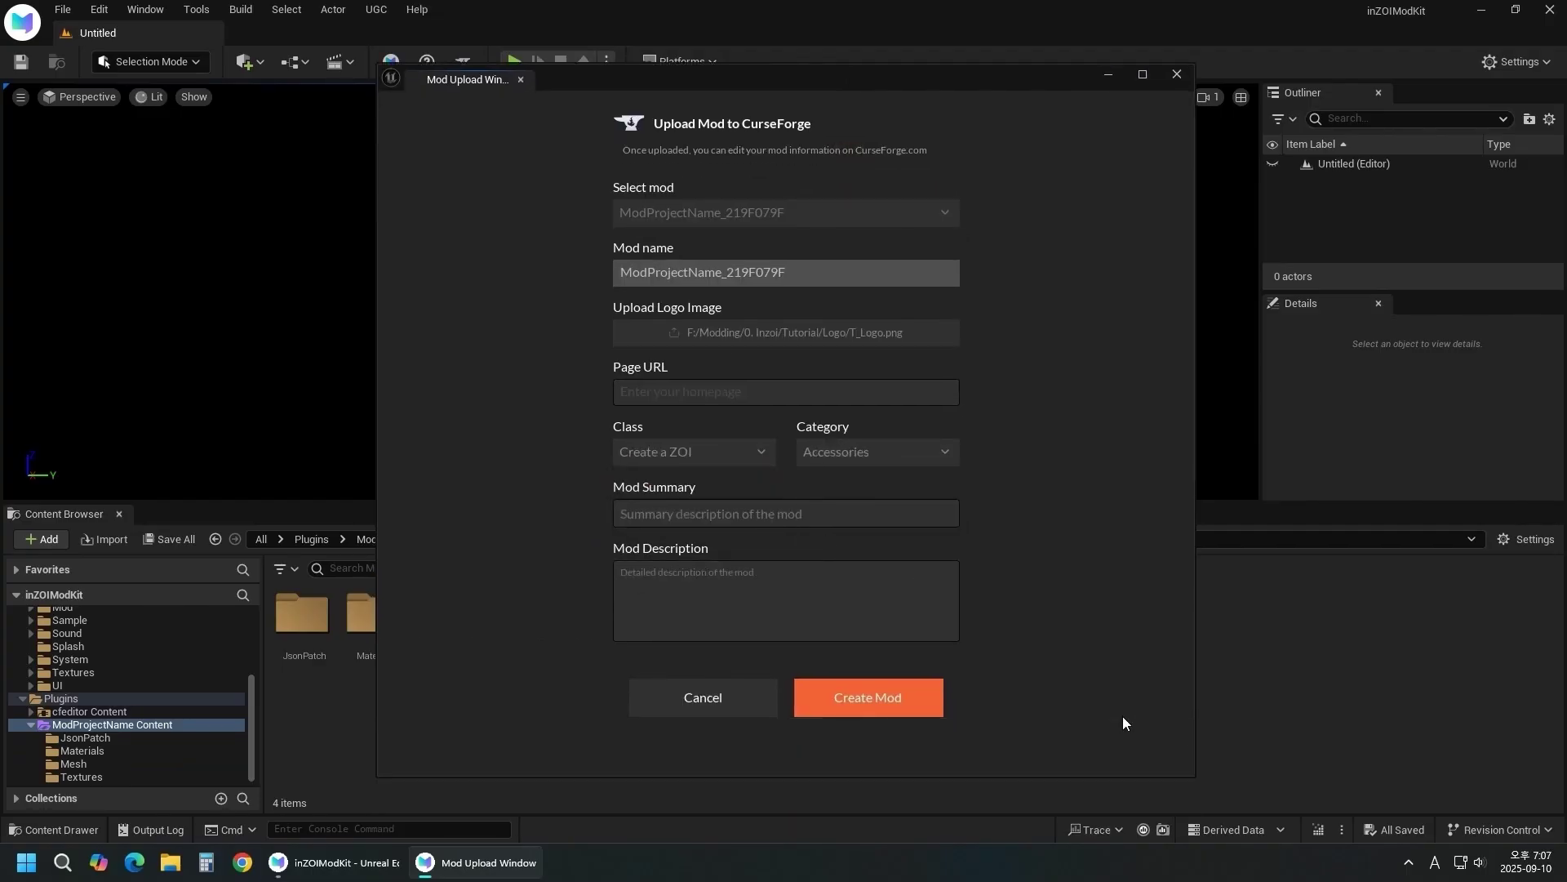